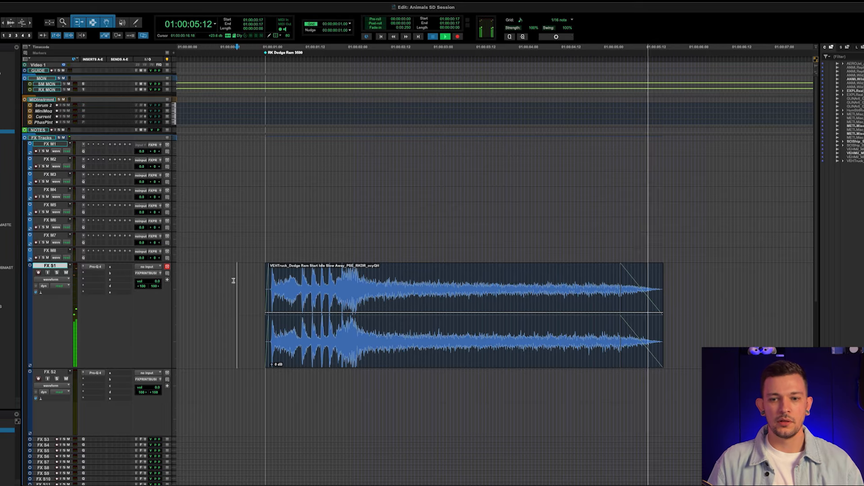
- Play the engine rev-up section of the Dodge Ram clip on FX S1 and reselect the clip
key(space)
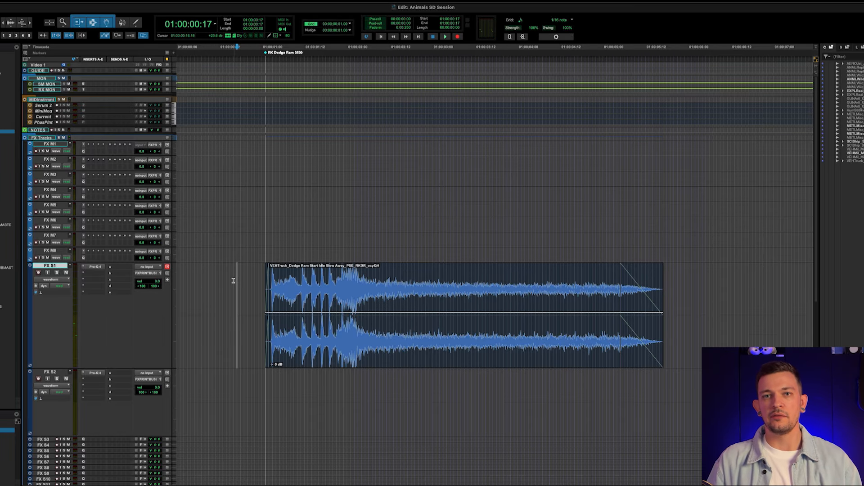
click(416, 358)
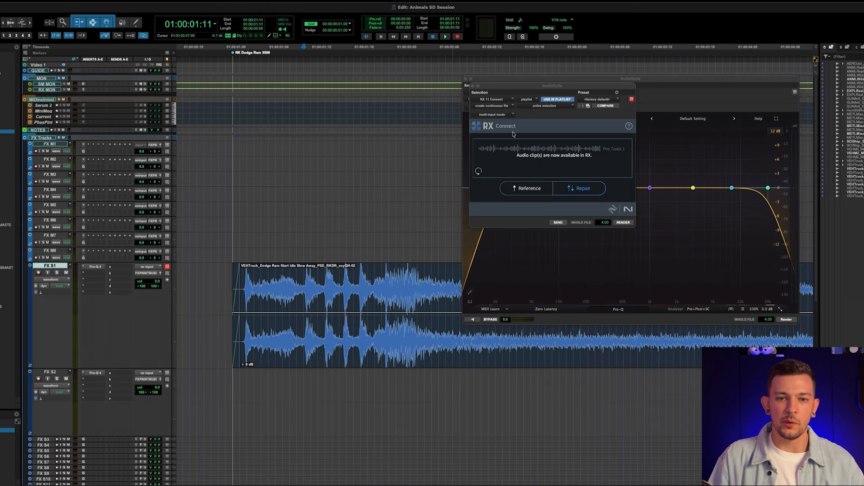
drag(346, 286, 400, 288)
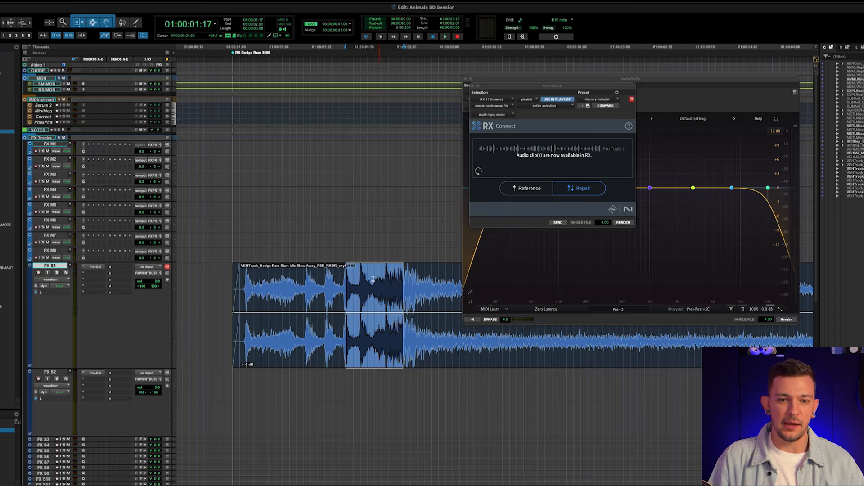
key(space)
click(403, 350)
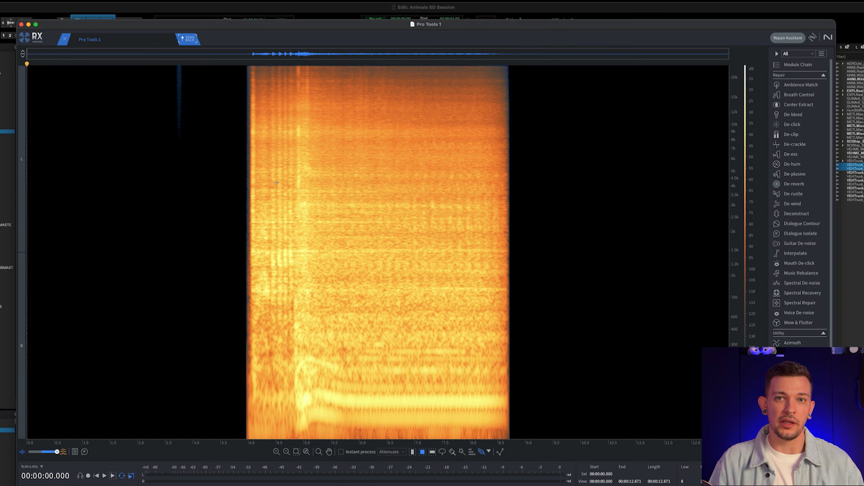
- In RX, attenuate the high-frequency spike from about 4.865 to 4.950 s above roughly 2.1 kHz, and render the repair back to the clip
scroll(277, 182, up, 5)
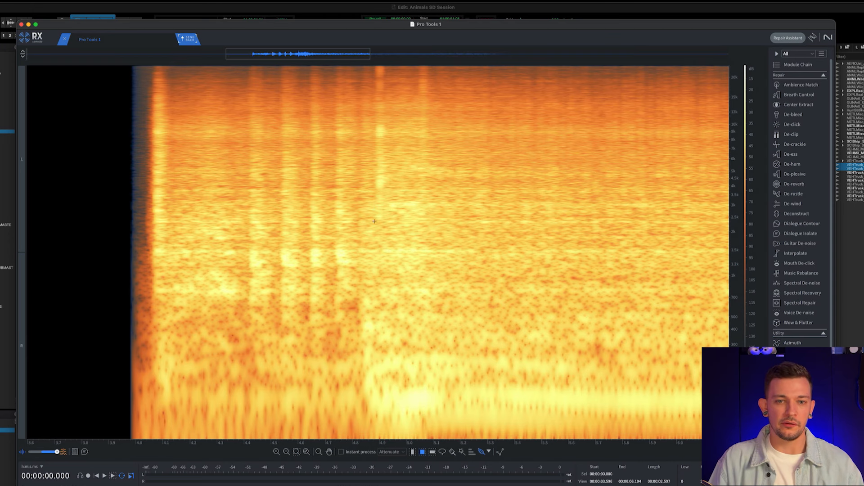
drag(370, 226, 391, 54)
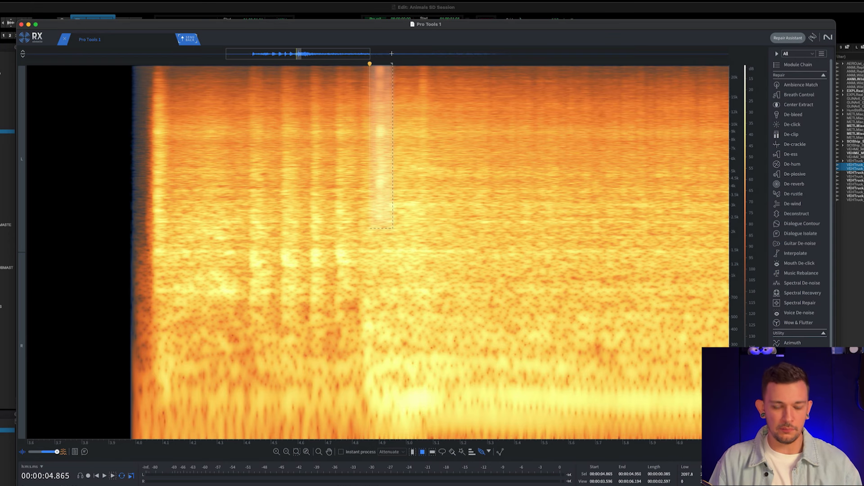
click(409, 225)
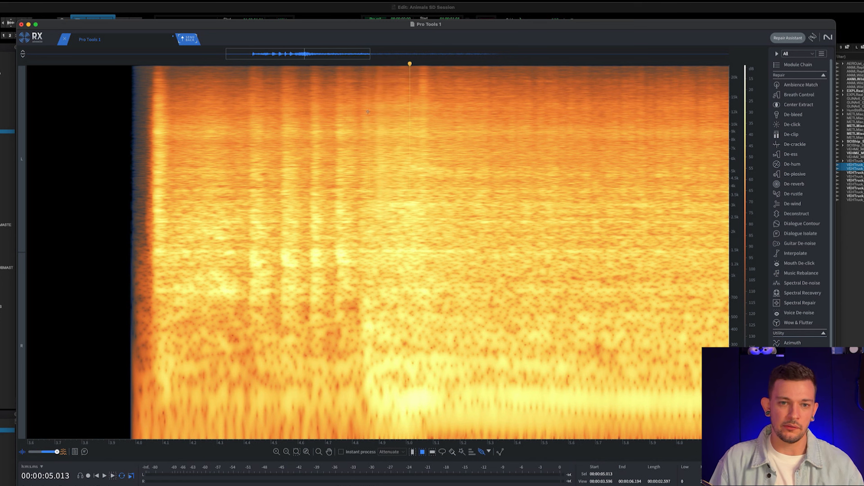
click(187, 39)
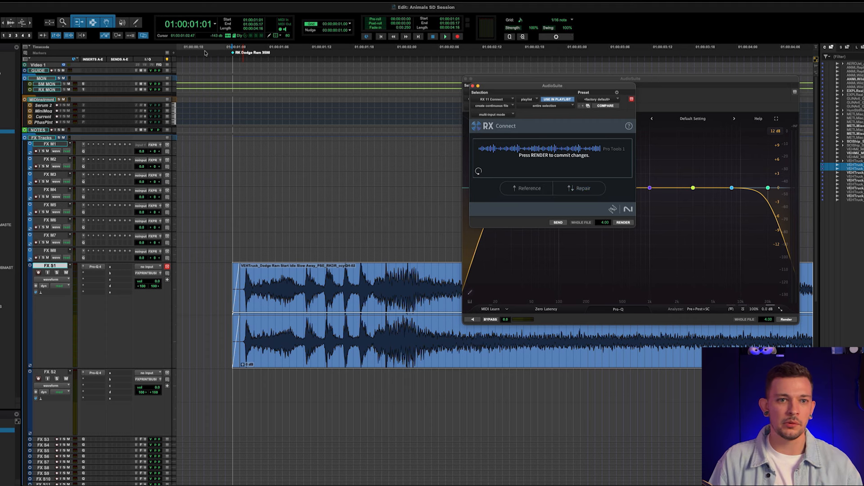
click(623, 222)
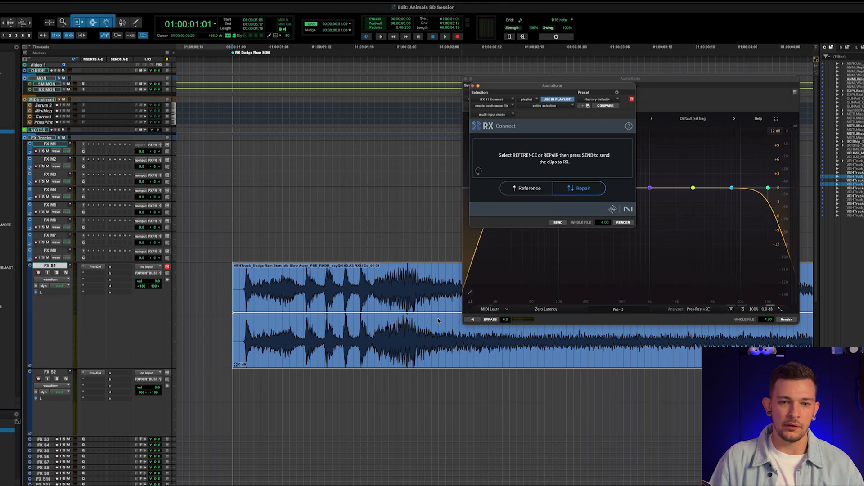
- Play the repaired truck clip from its start and close the RX Connect and Pro-Q AudioSuite windows
click(202, 282)
key(Tab)
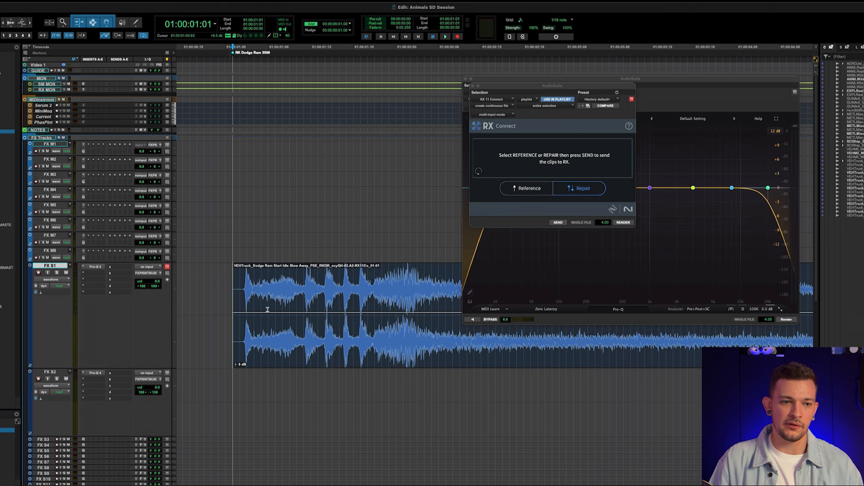
key(space)
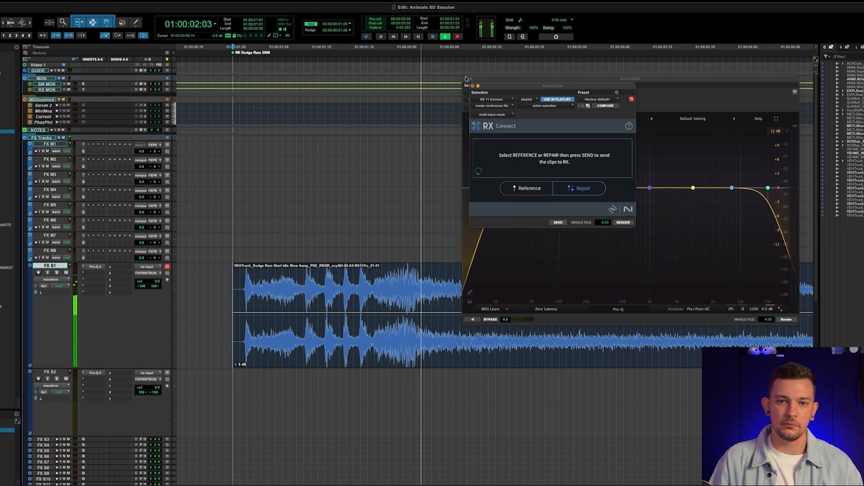
click(469, 85)
click(466, 78)
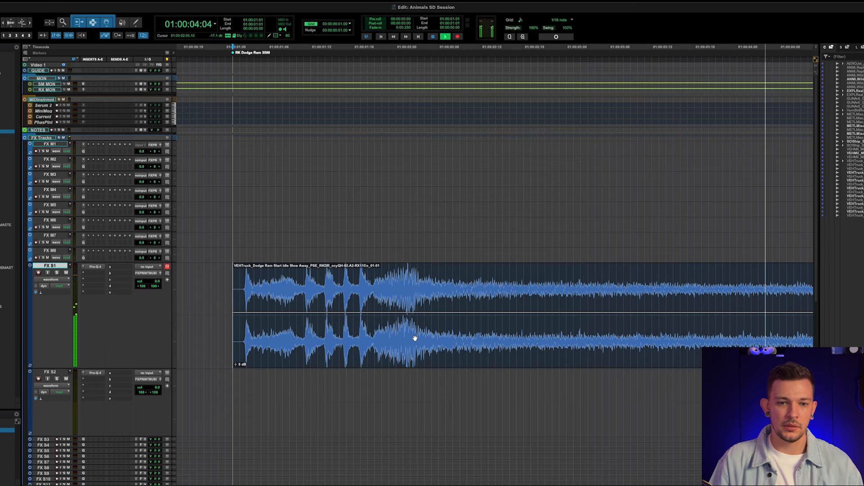
click(411, 355)
key(space)
- Set FX S1's automation mode to latch and open its Pro-Q 4 insert, placing the plug-in window beside the clip's start
click(63, 289)
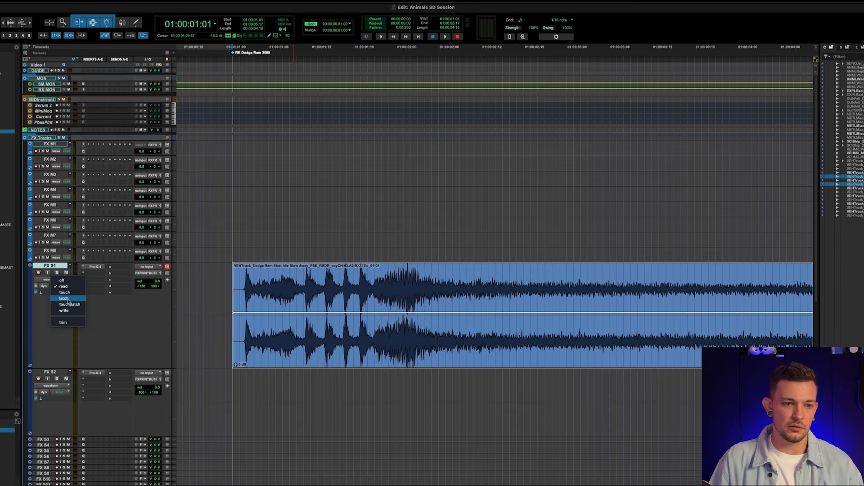
click(64, 299)
click(95, 267)
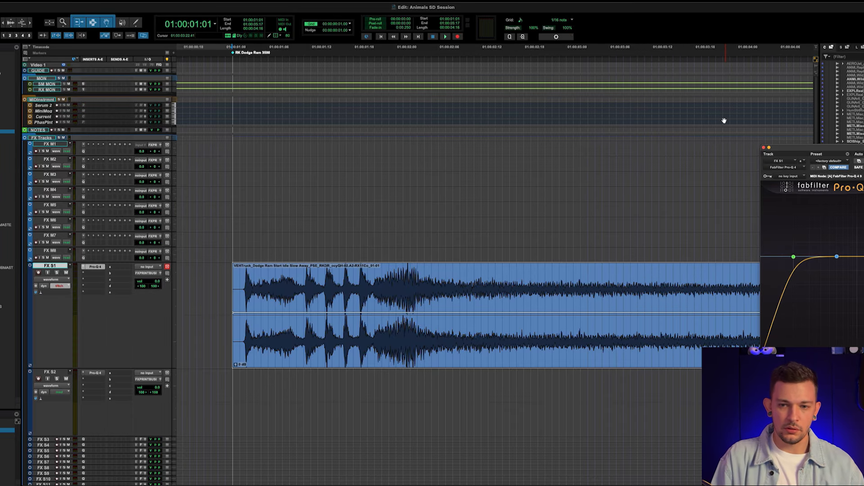
drag(789, 149, 489, 78)
- During playback, lower the Pro-Q 4 high shelf to about -2.83 dB near 4.8 kHz and dip the upper-mid bell band
key(space)
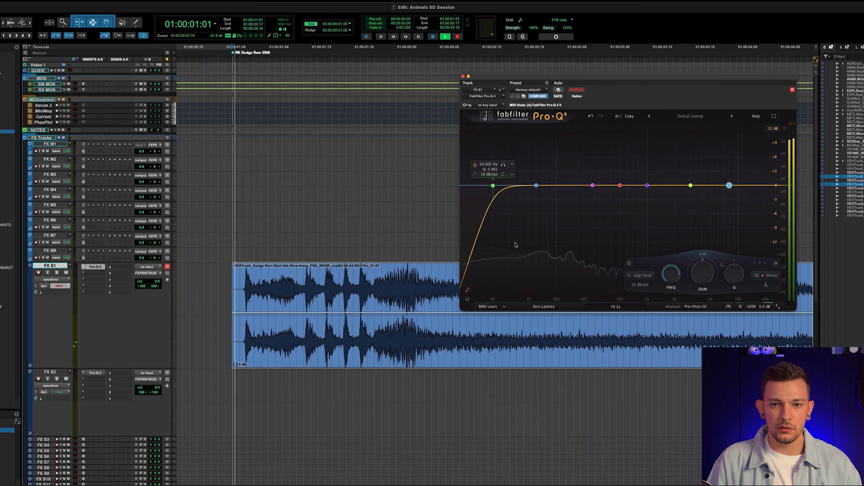
drag(730, 185, 685, 194)
key(space)
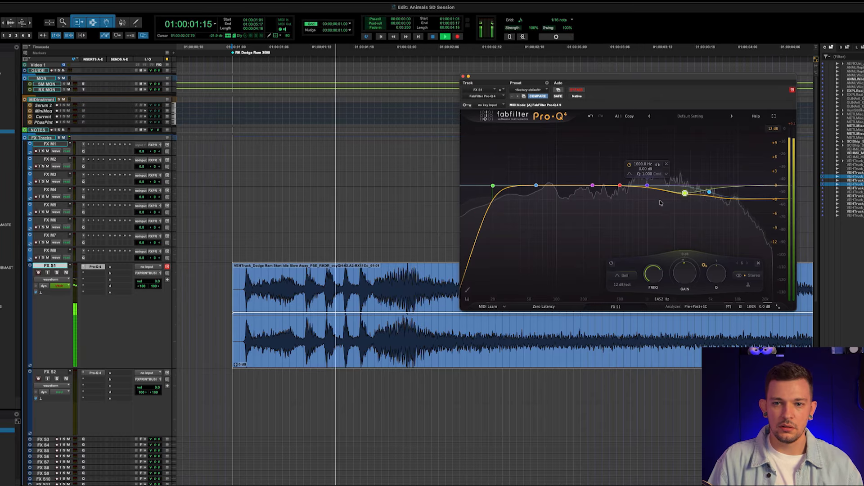
- Boost the low shelf to about +5.46 dB near 61 Hz and cut the upper-mid bell band slightly more
click(546, 185)
drag(545, 188, 540, 173)
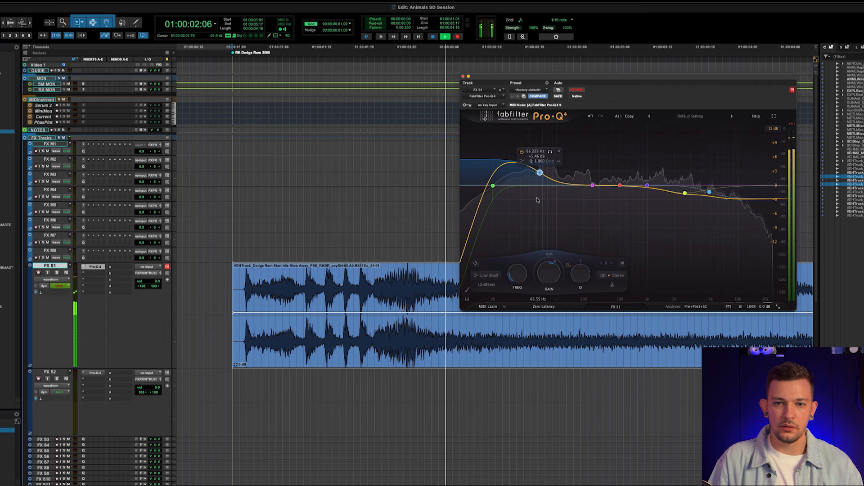
click(596, 186)
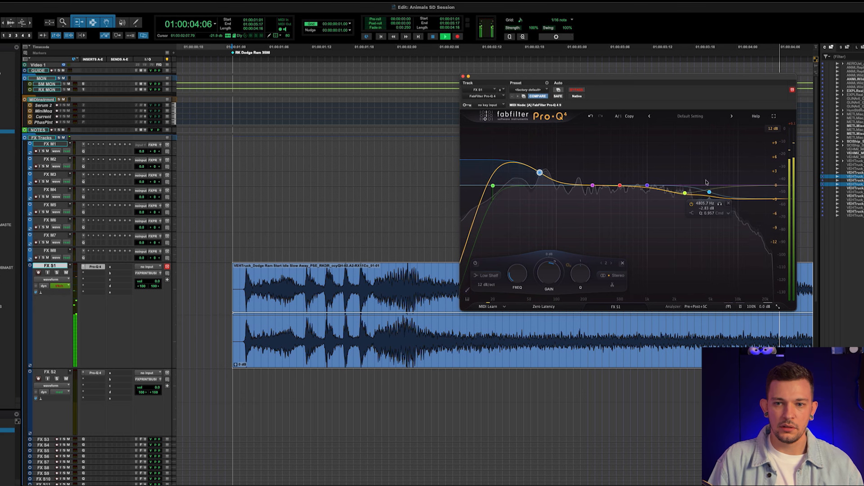
key(space)
click(685, 194)
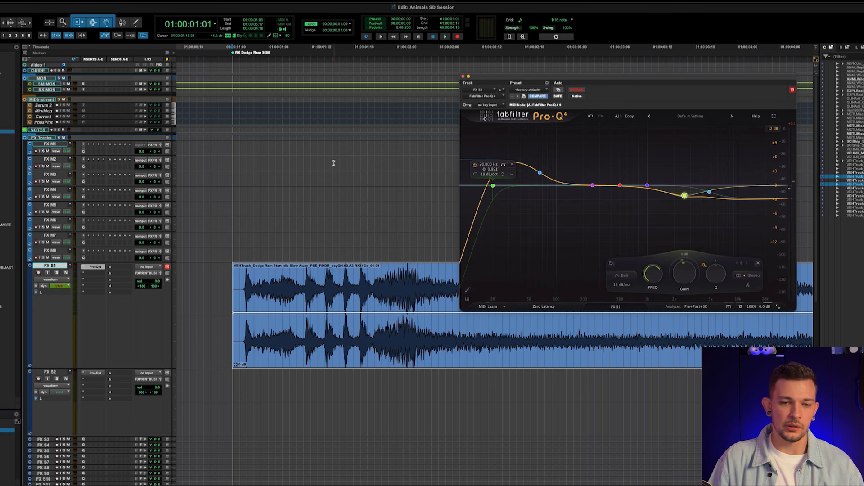
- Close Pro-Q 4 and play the equalized truck clip from just before its start
click(462, 76)
key(r)
key(t)
click(225, 287)
key(space)
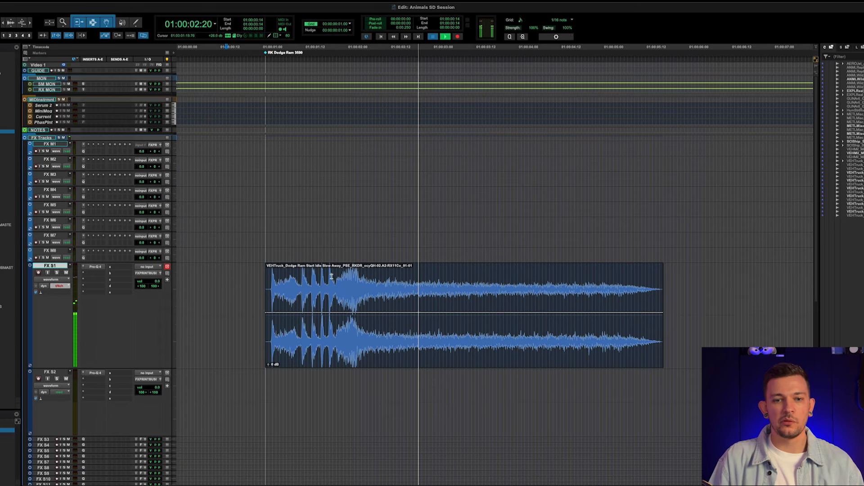
key(space)
drag(333, 278, 408, 278)
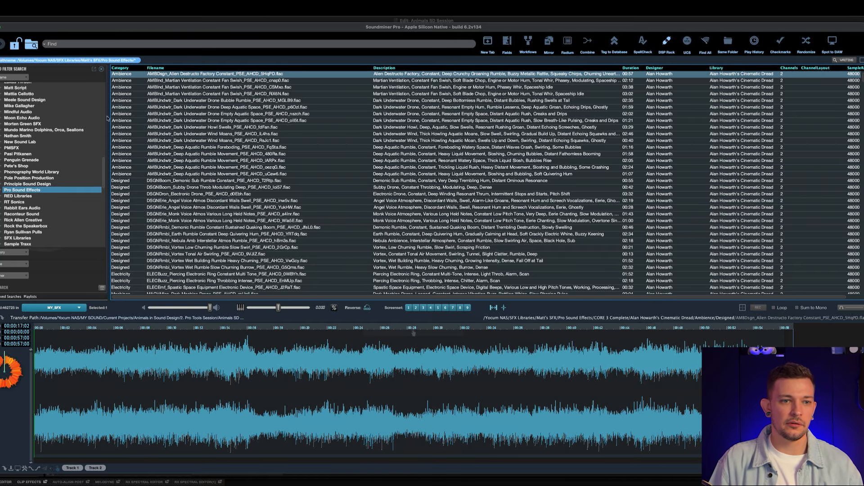
- Switch to Soundminer, narrow the filter sidebar, lock the search to the Pro Sound Effects library and search for "gator"
drag(108, 118, 54, 119)
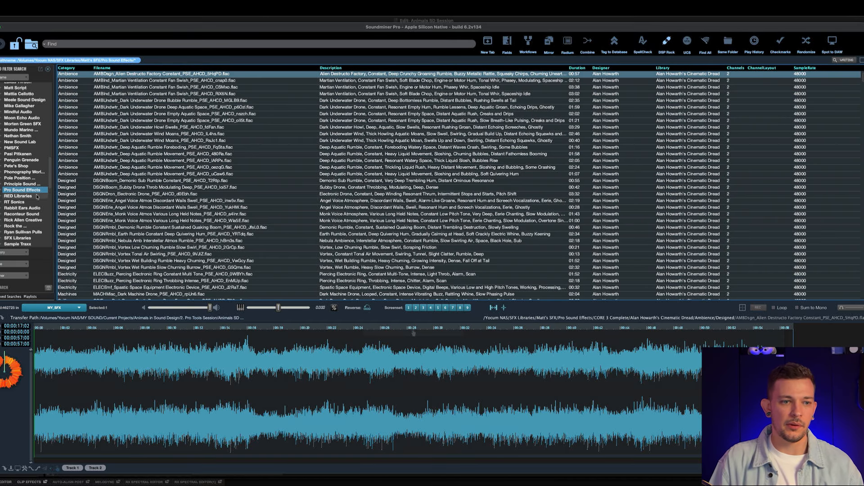
click(17, 45)
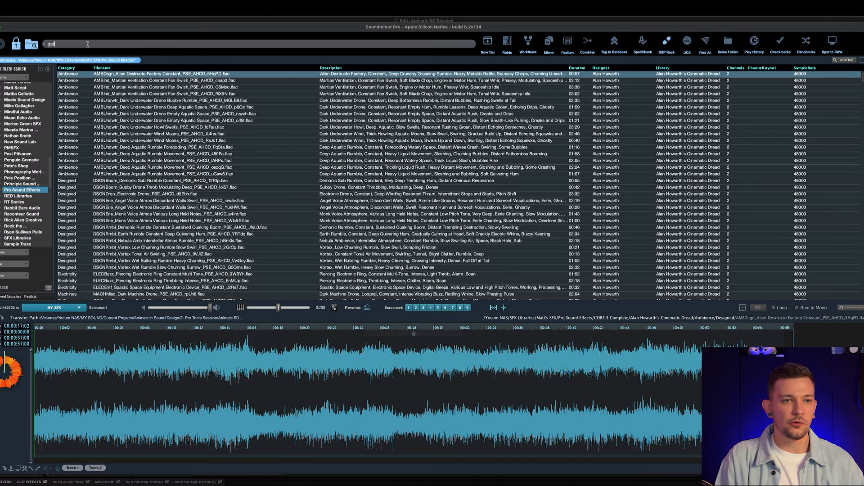
key(Return)
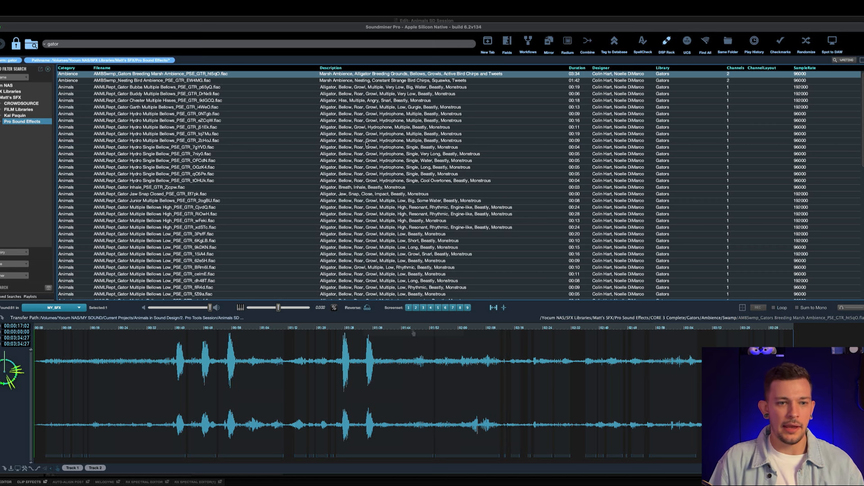
- Browse the alligator results and audition a Gator Hydro Multiple Bellows file and Gator Junior Multiple Bellows at a lower preview volume
scroll(367, 143, down, 10)
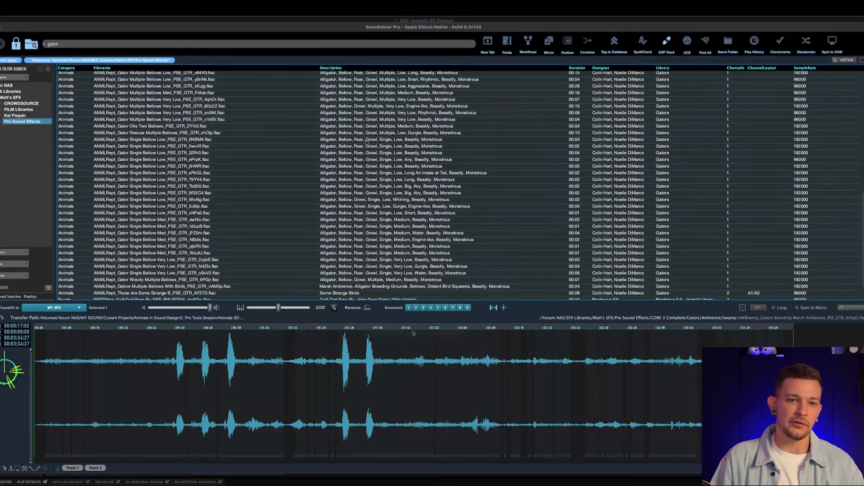
scroll(367, 143, up, 10)
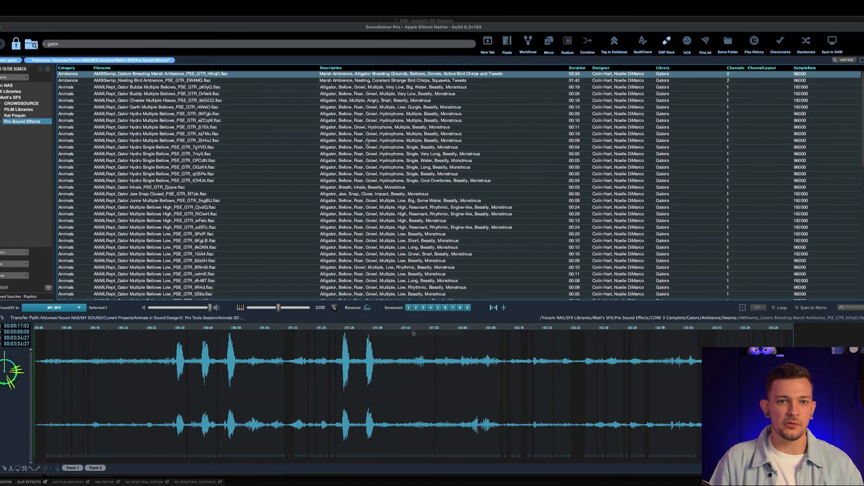
click(367, 142)
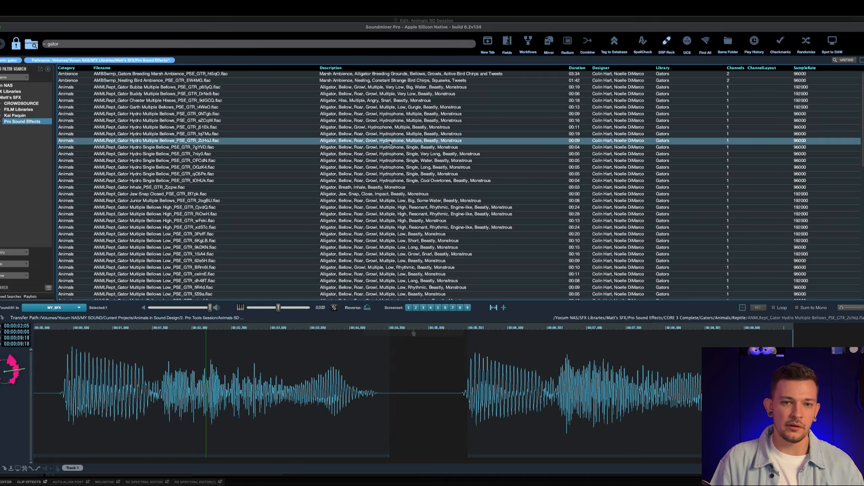
scroll(385, 212, down, 3)
click(373, 144)
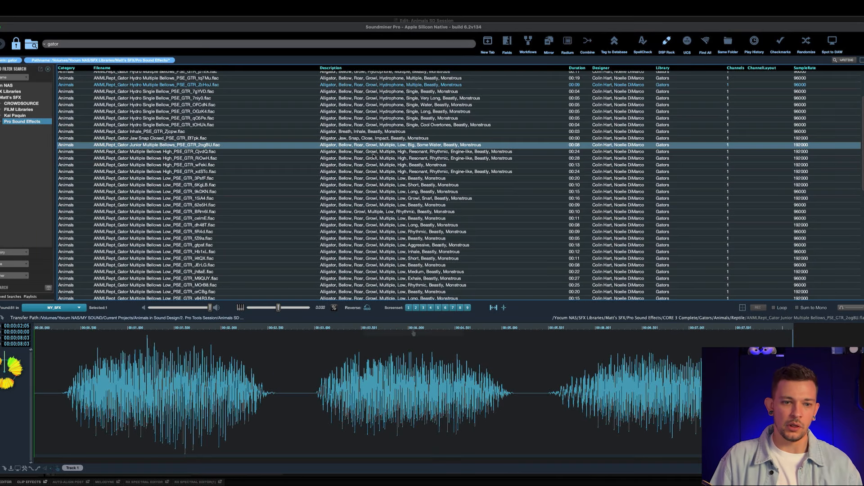
drag(210, 308, 205, 309)
key(space)
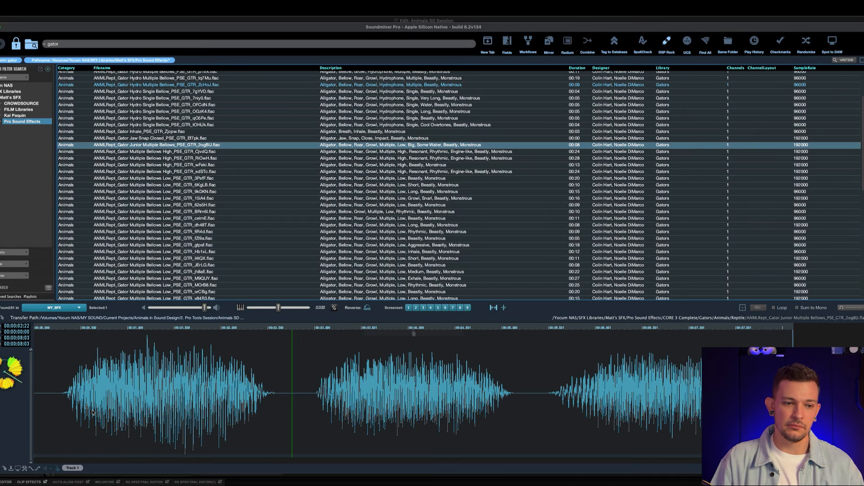
- Select the first bellow in the Gator Junior Multiple Bellows file, audition it, and transfer it to FX M8 in Pro Tools
mouse_move(71, 399)
mouse_down()
mouse_move(302, 415)
mouse_move(295, 420)
mouse_up()
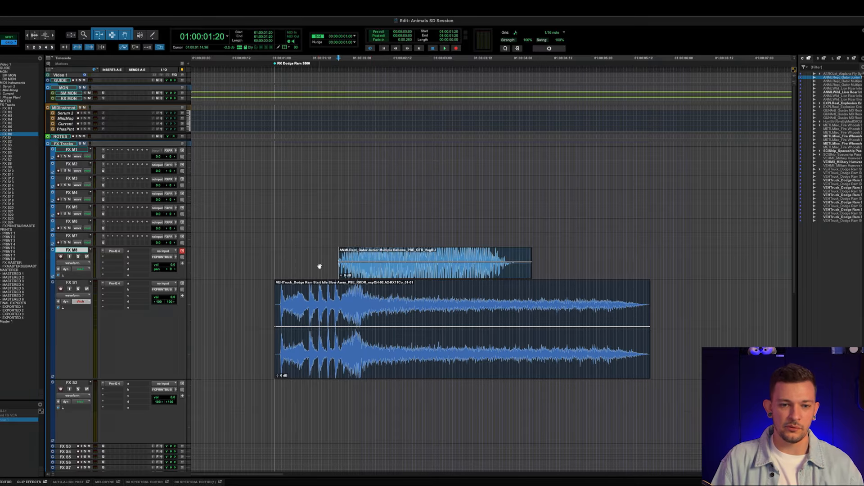
drag(319, 266, 374, 271)
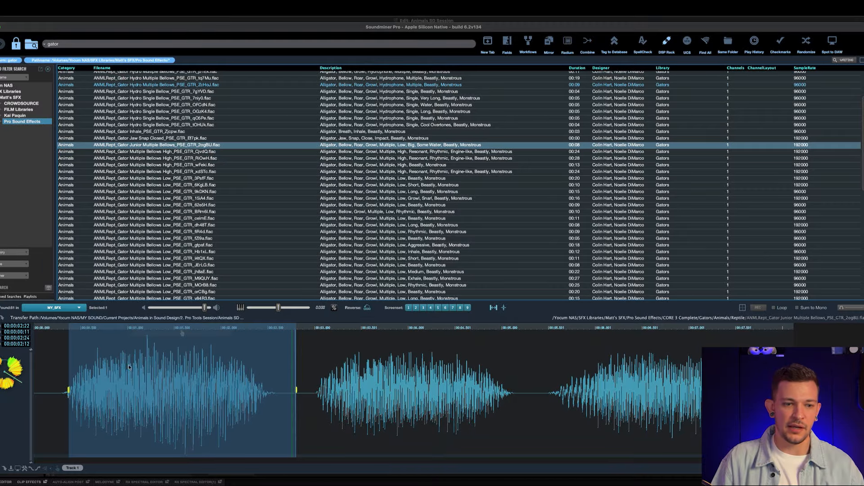
key(space)
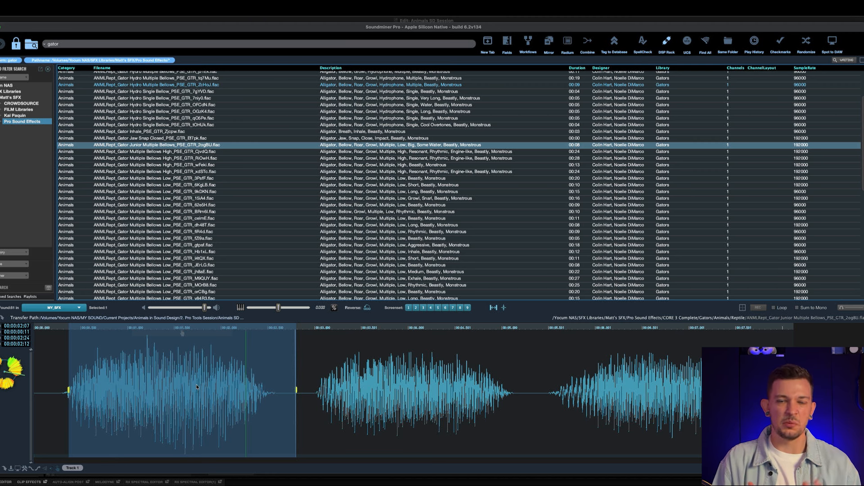
key(s)
- Select the gator bellow clip on FX M8 and open the Pitch 'n Time Pro AudioSuite processor for it
scroll(334, 281, down, 3)
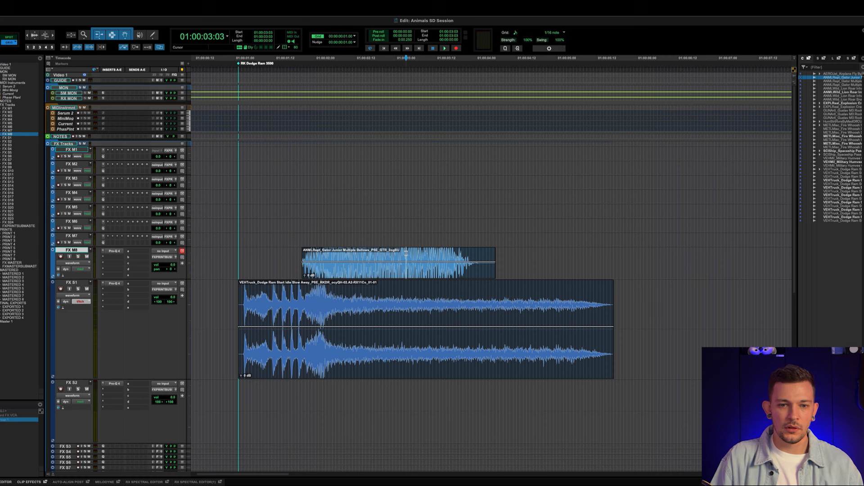
click(405, 277)
key(ctrl+x)
text(pitch n time)
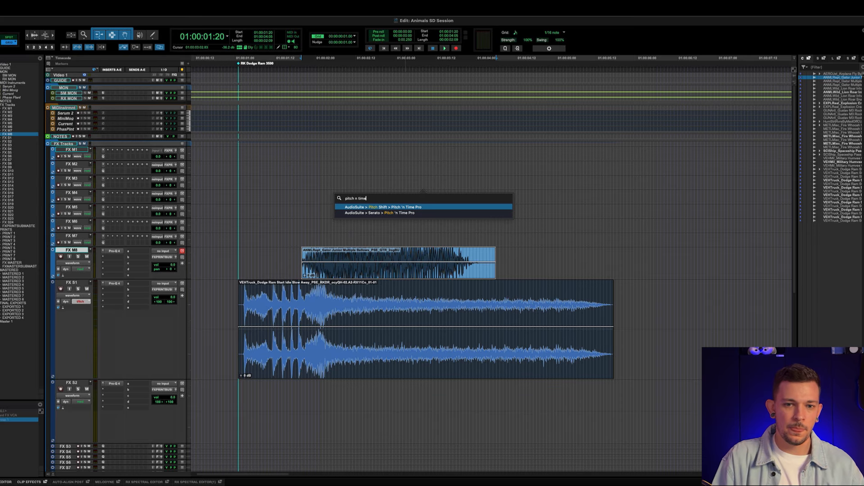
key(Return)
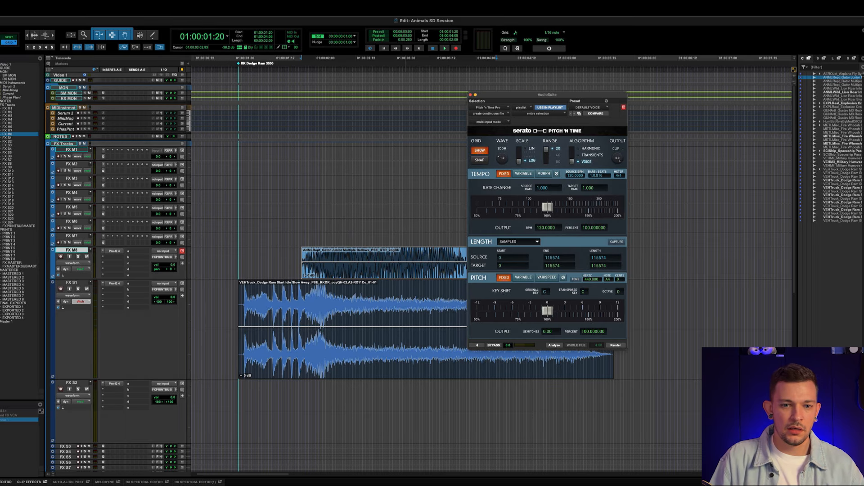
- Set the Pitch 'n Time tempo to a target rate of 1.457 and render the gator bellow
drag(563, 210, 585, 211)
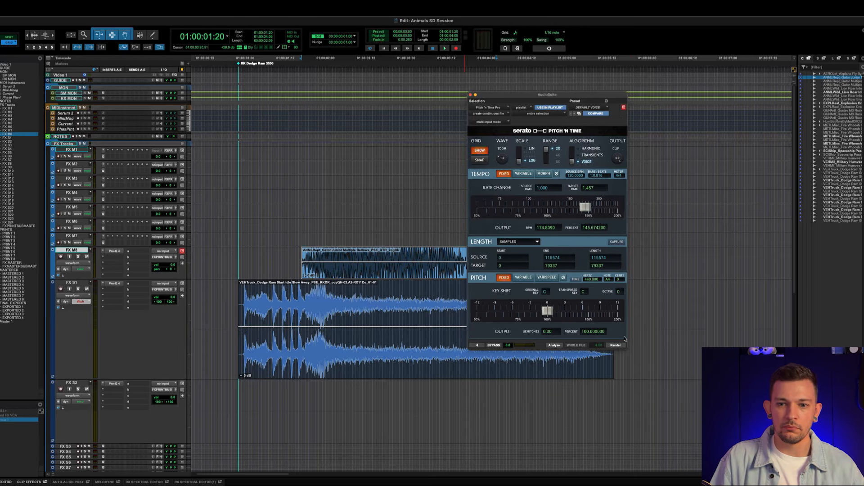
click(619, 345)
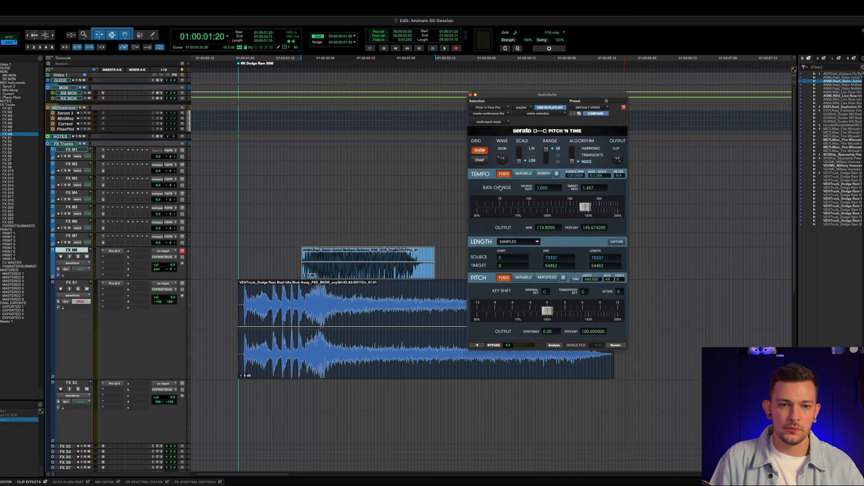
- Try to shorten the gator bellow by cutting out part of its middle and crossfading the pieces, and audition it with the truck
drag(343, 279, 353, 255)
click(372, 256)
key(b)
click(345, 259)
key(s)
ctrl+click(386, 271)
double_click(337, 254)
key(f)
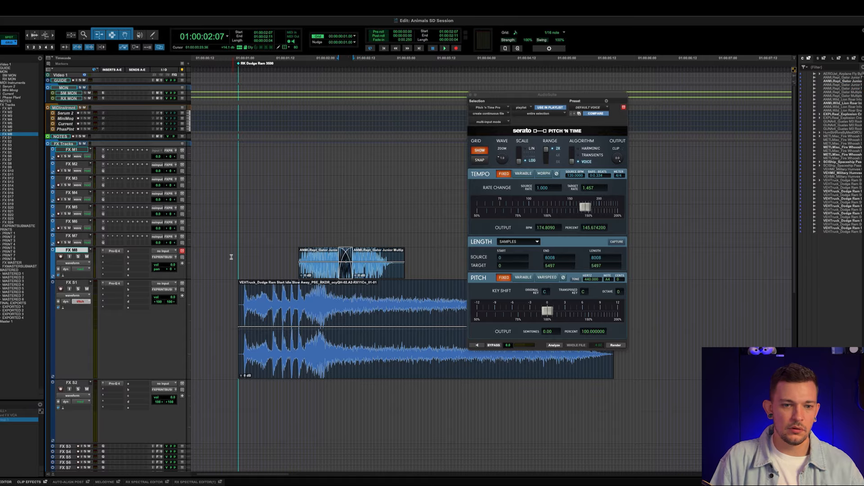
click(225, 256)
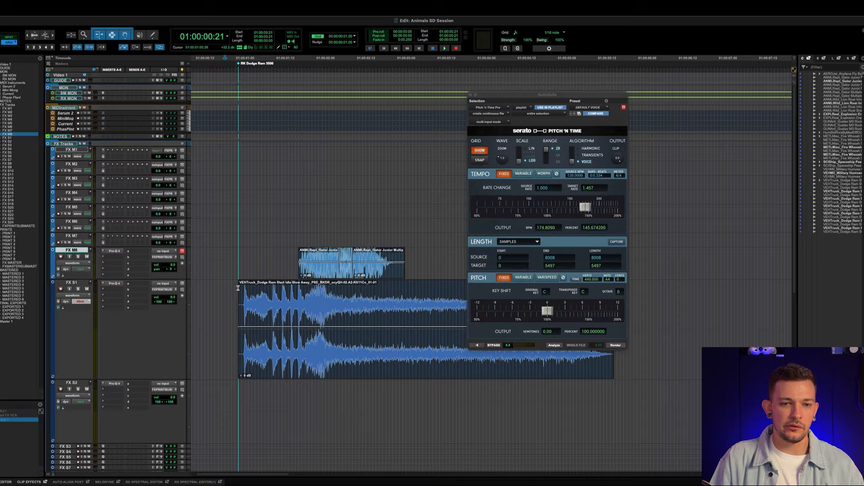
key(space)
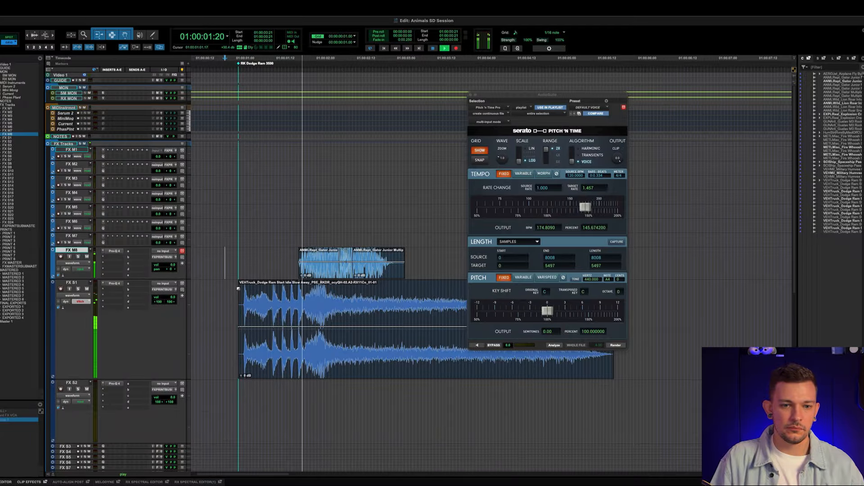
key(space)
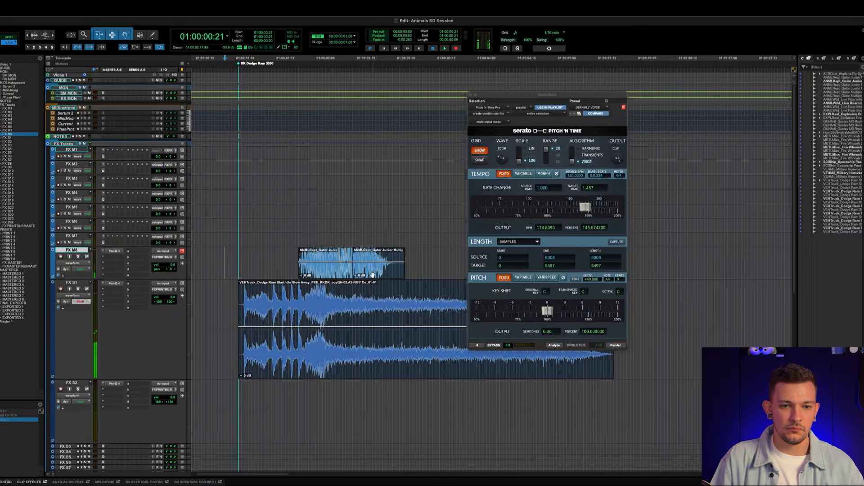
- Undo the crossfade and the cut in the gator bellow
key(super+z)
key(super+z)
key(super+z)
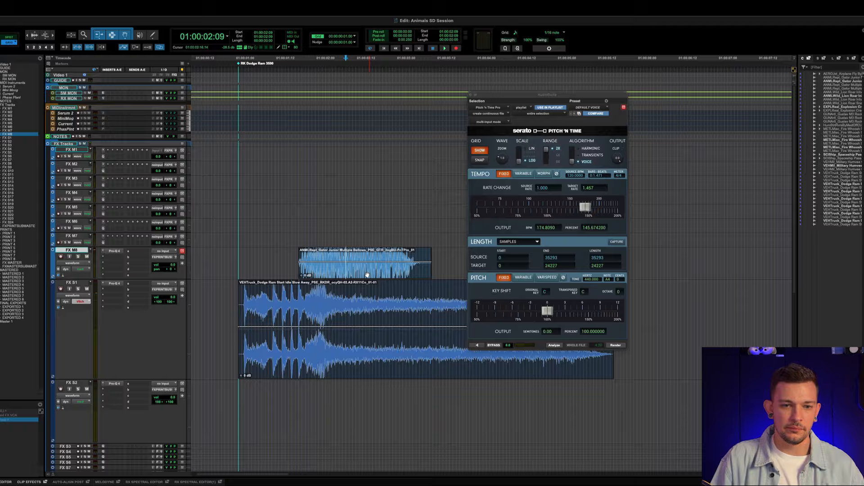
- Trim the end of the gator bellow, add a long equal-gain fade-out, and audition it with the truck
click(218, 254)
key(space)
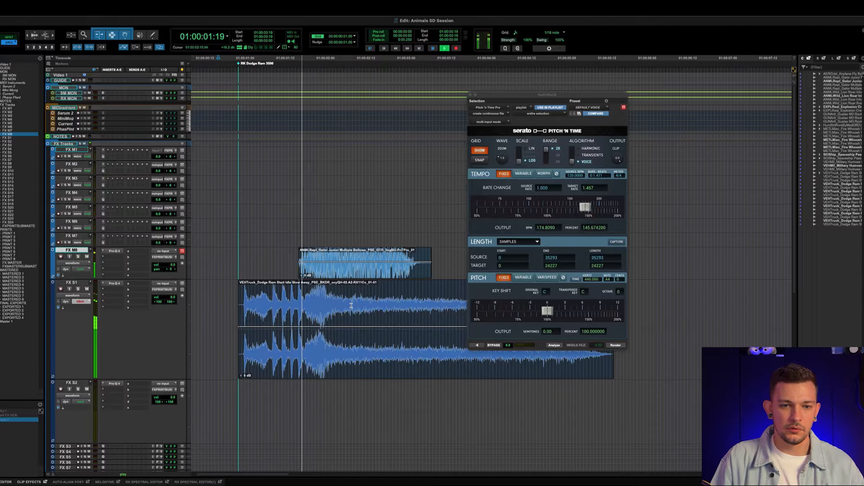
click(415, 269)
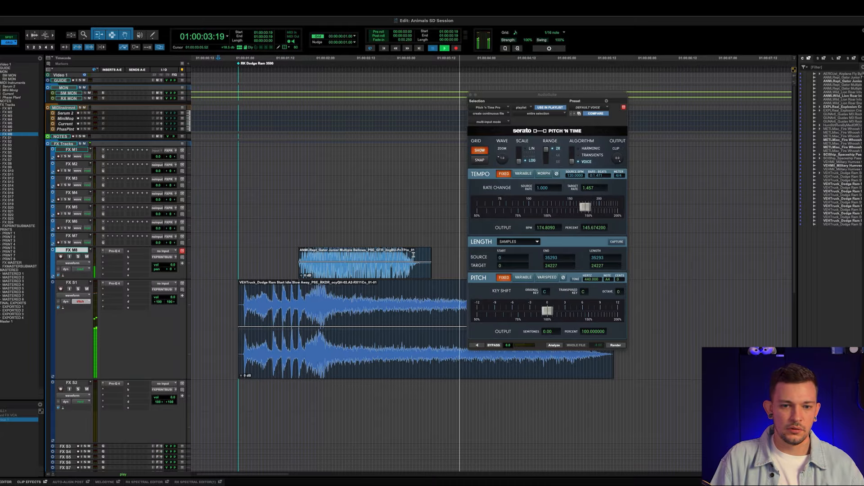
key(space)
key(s)
shift+click(326, 256)
key(super+f)
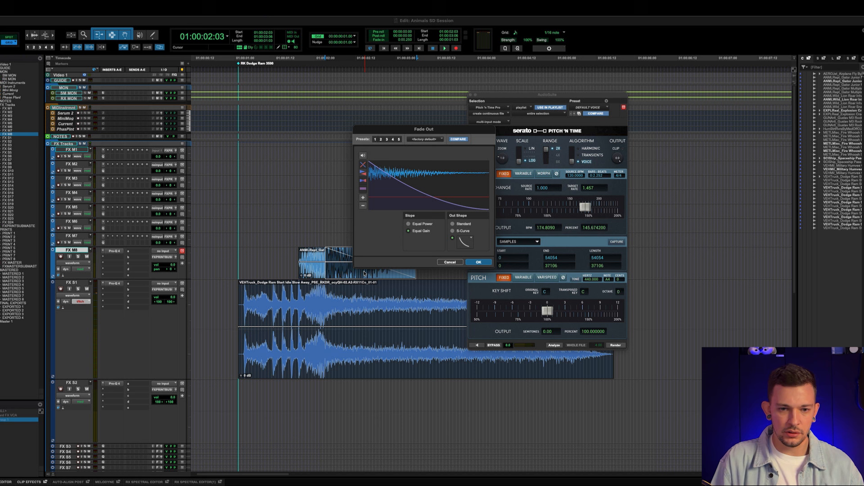
key(Return)
click(227, 257)
key(space)
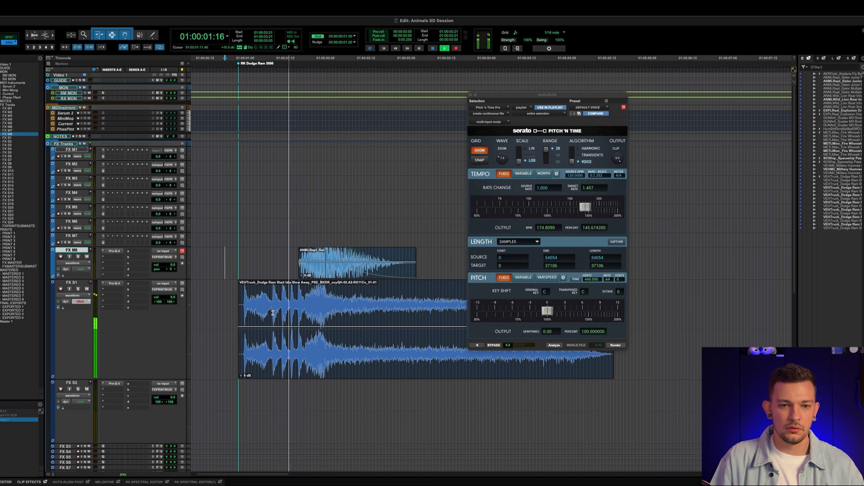
key(space)
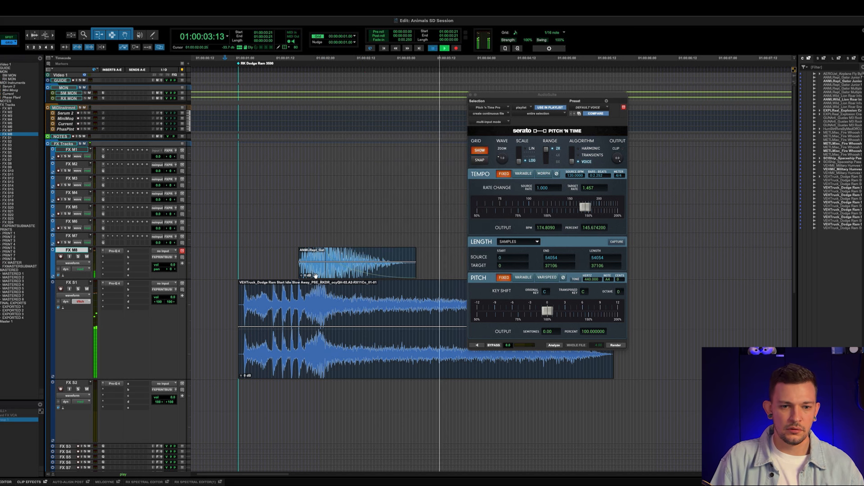
- Shift the gator bellow slightly later, extend its fading tail, and audition it against the truck
drag(317, 275, 320, 276)
click(381, 274)
drag(381, 273, 397, 271)
click(272, 262)
key(space)
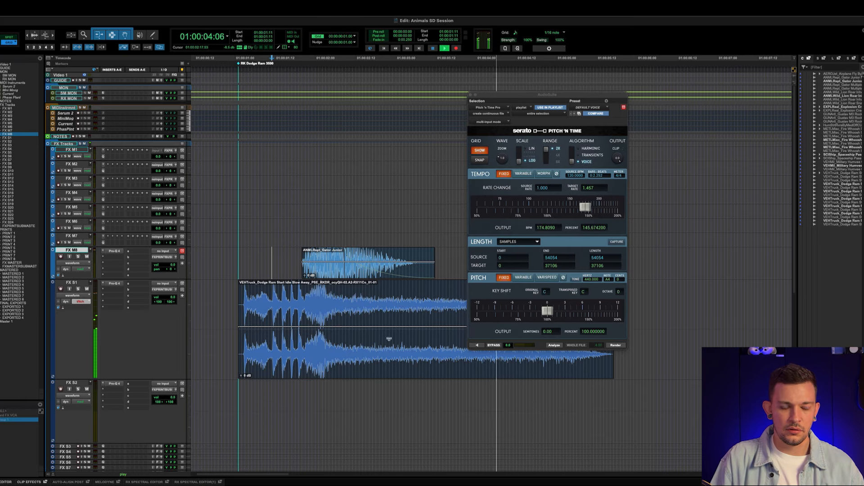
key(space)
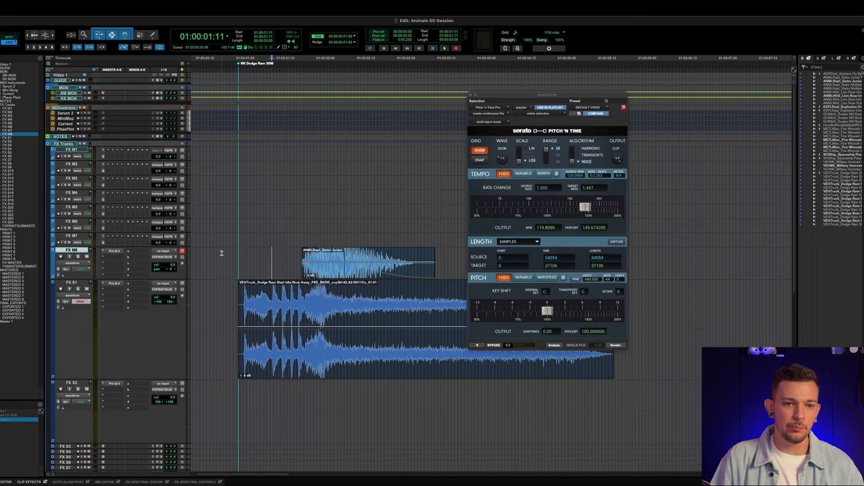
- Close the Pitch 'n Time window and audition the gator bellow layered with the truck
click(222, 253)
click(470, 95)
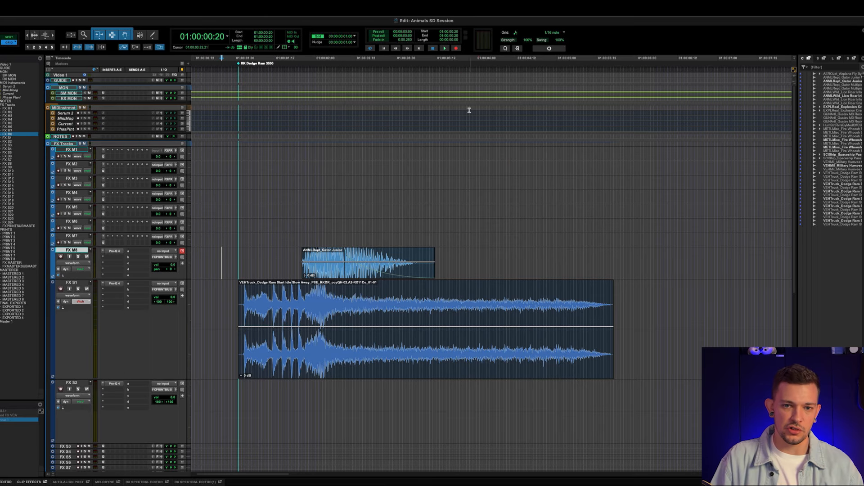
key(space)
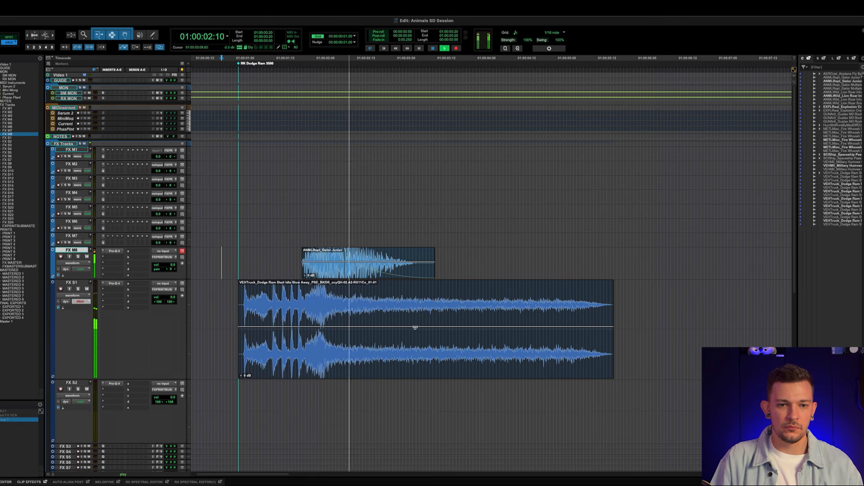
click(295, 255)
key(space)
key(space)
- Trim the start of the gator bellow on FX M8, fade it in up to 01:00:02:00, and audition the layers
key(t)
key(t)
scroll(458, 271, right, 4)
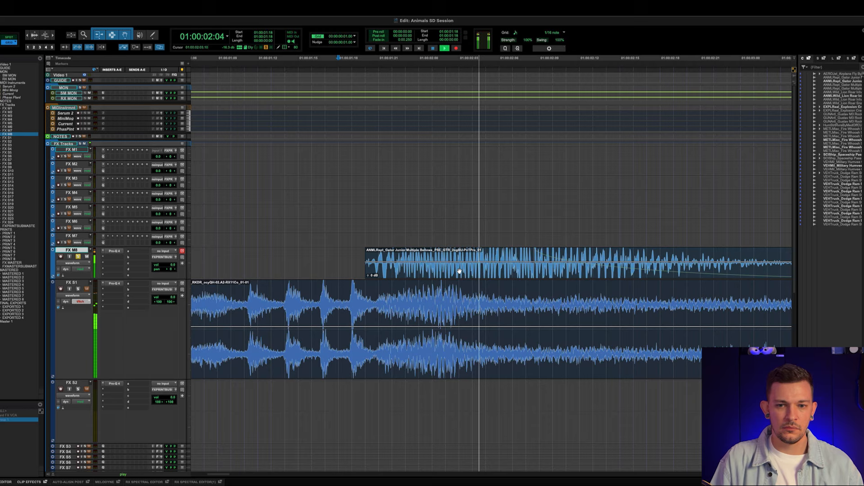
key(shift+s)
key(space)
click(377, 253)
key(a)
click(407, 255)
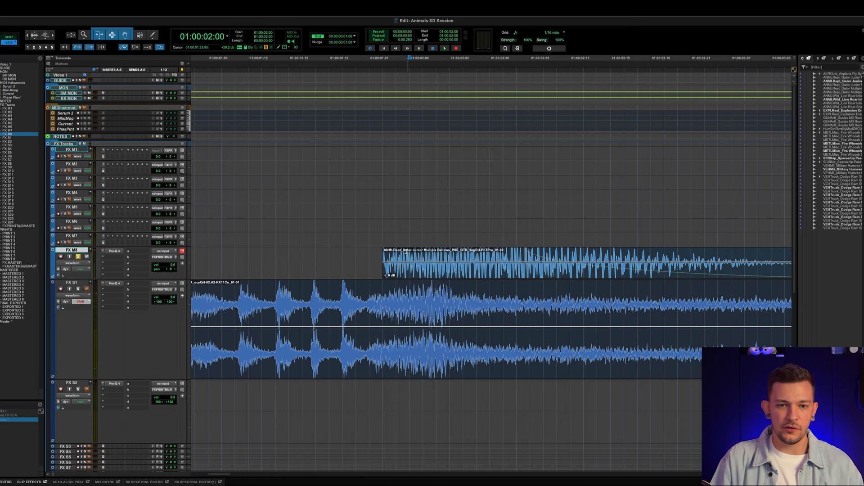
key(d)
key(r)
click(339, 255)
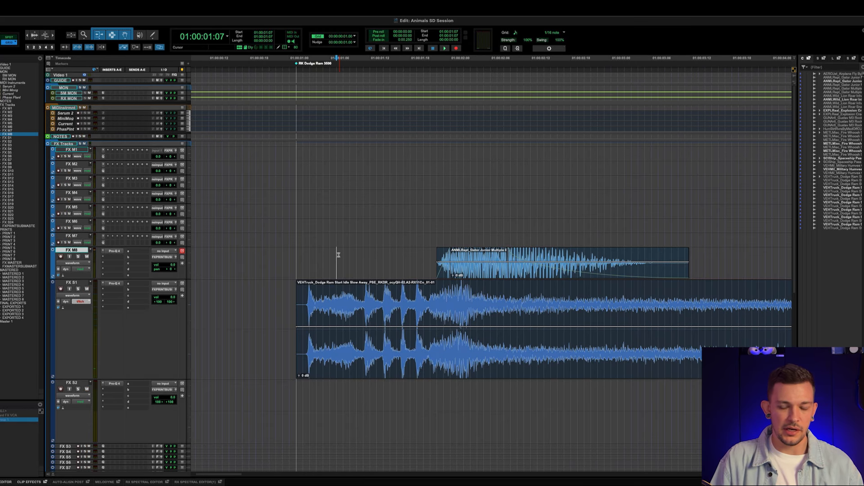
key(space)
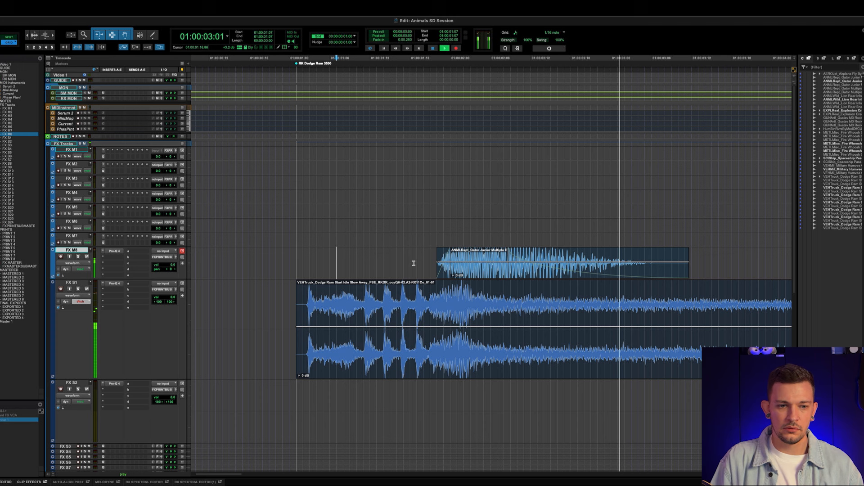
key(space)
- Lower the highest band in the FX M8 Pro-Q 4 equalizer and audition the gator layer with the truck
click(490, 272)
click(115, 251)
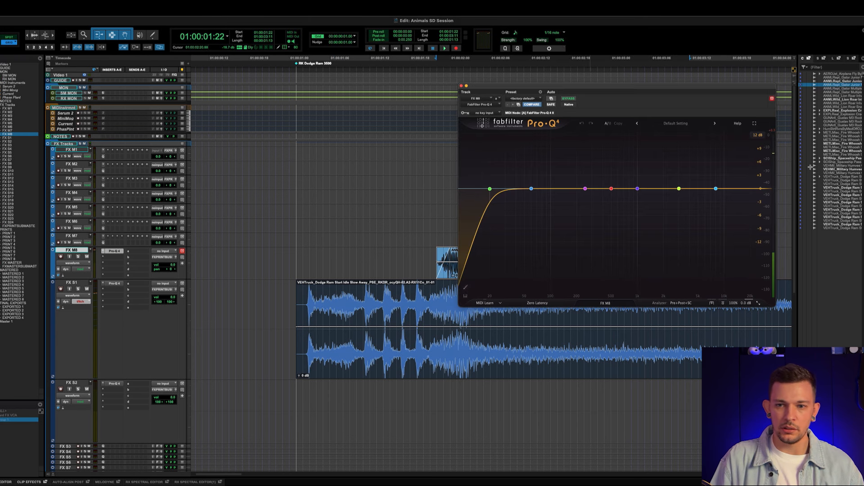
drag(716, 188, 708, 205)
key(space)
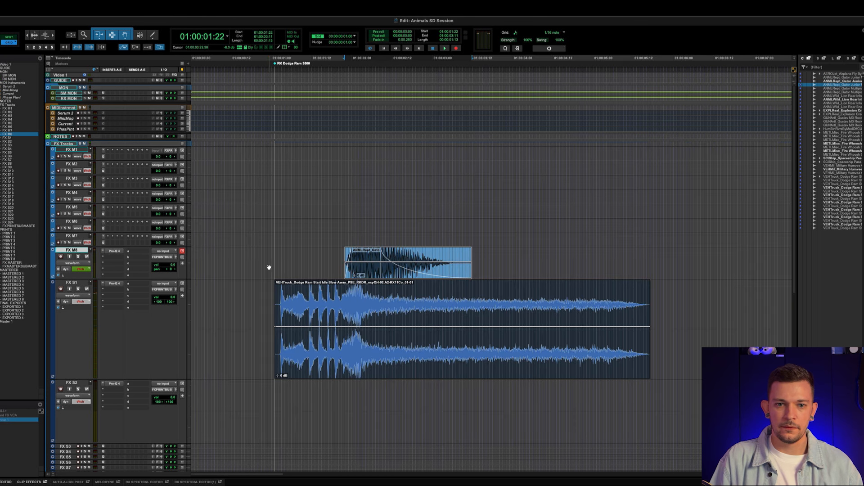
scroll(270, 265, right, 1)
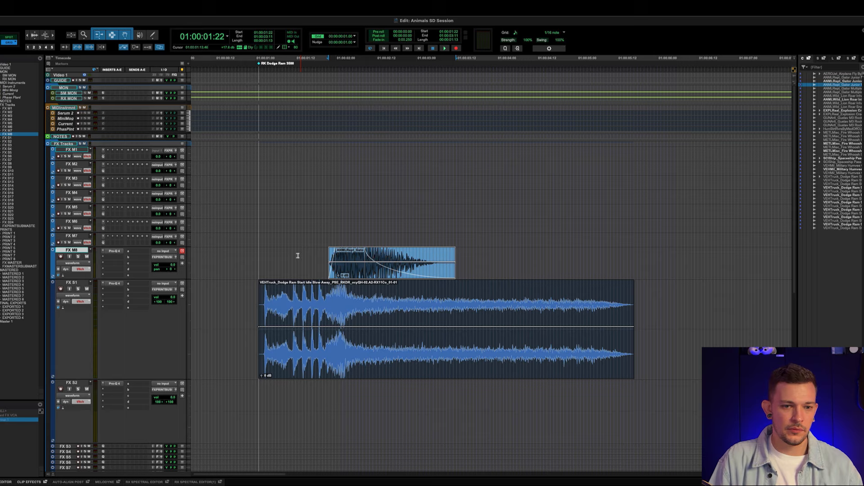
click(241, 256)
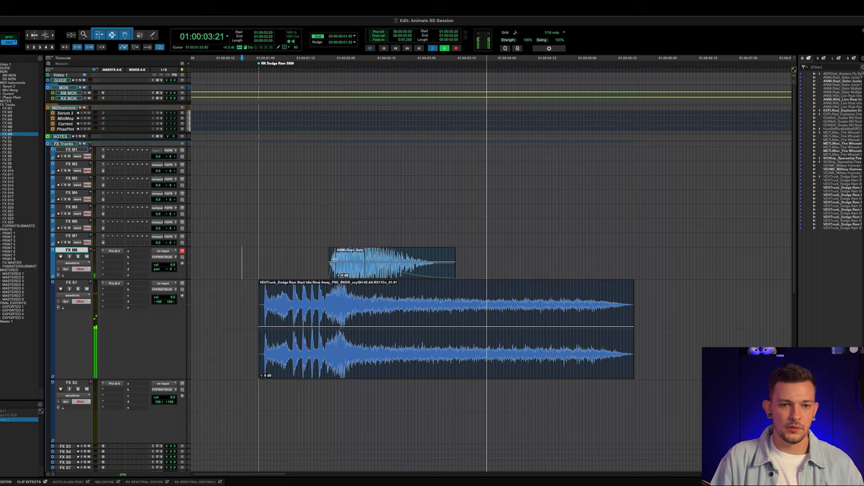
key(space)
- Place the edit cursor on FX M7 near the gator bellow's start, switch to Soundminer, and search for "lion roar"
click(330, 239)
key(super+Tab)
click(250, 44)
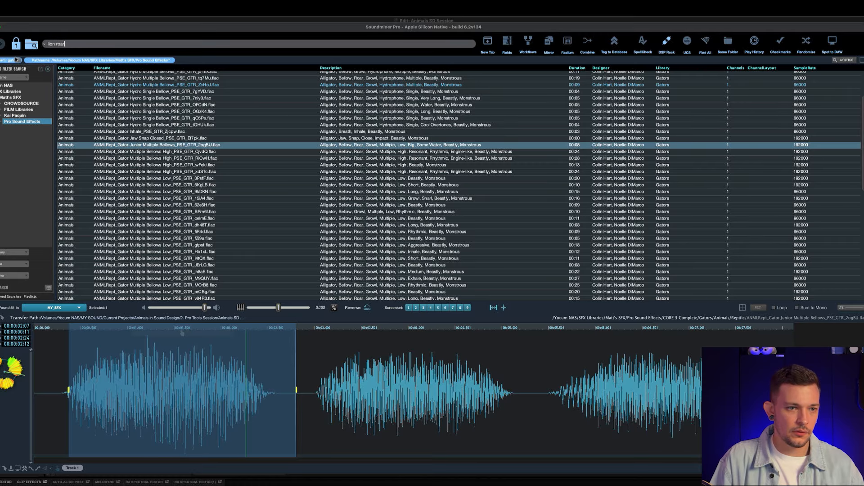
key(Return)
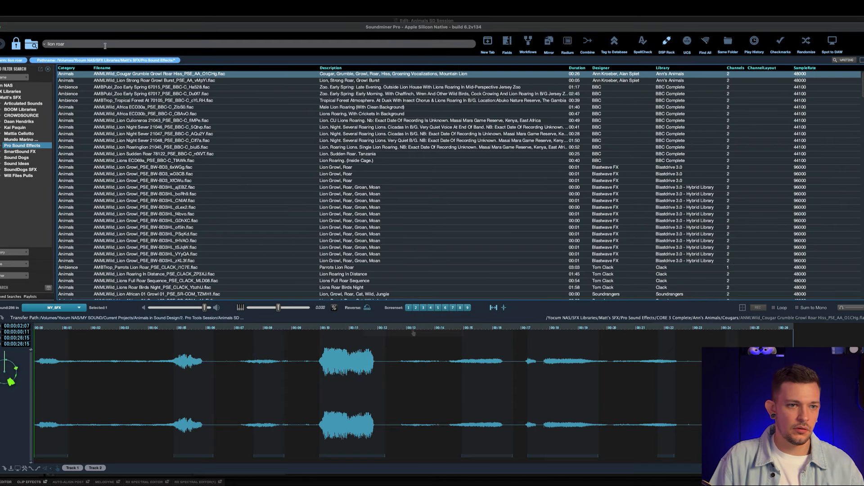
- Select a single roar in the Lion Roars Wild Cat CU Snarls Growls file and transfer it to FX M7 in Pro Tools
key(End)
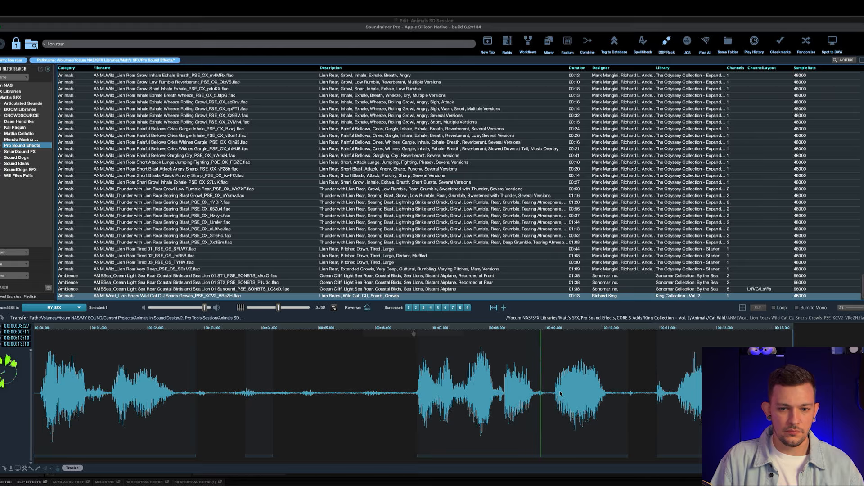
click(435, 295)
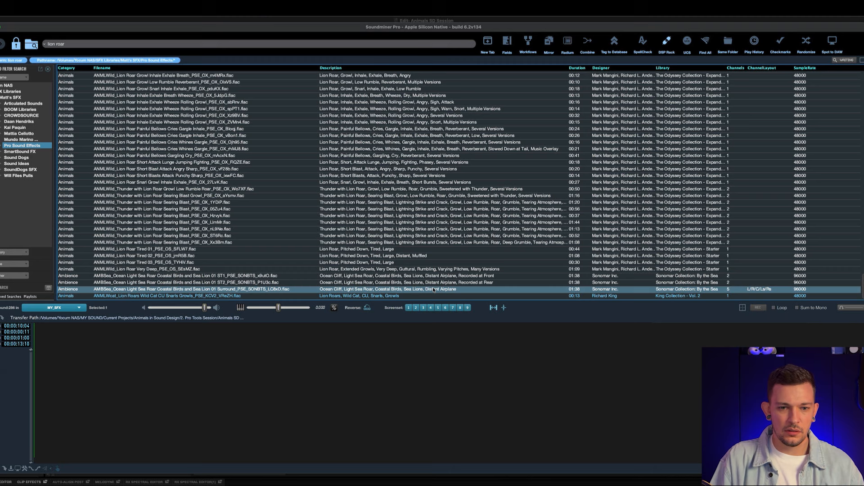
drag(550, 385, 615, 383)
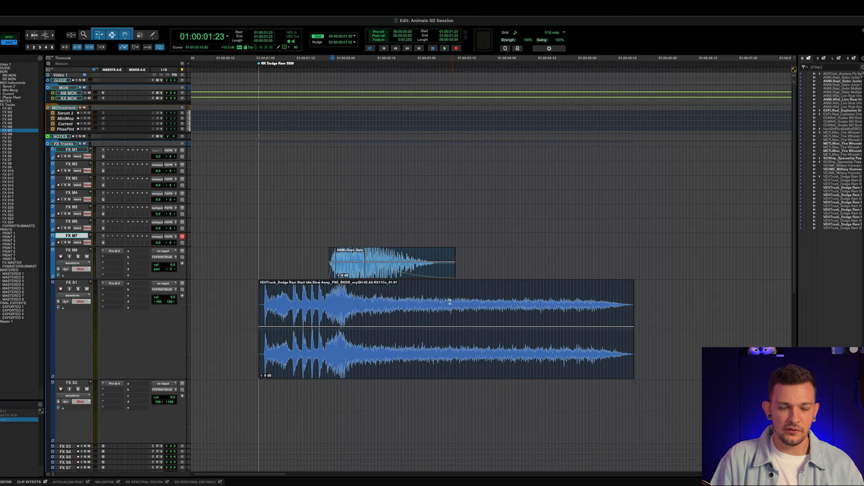
key(super+Tab)
key(s)
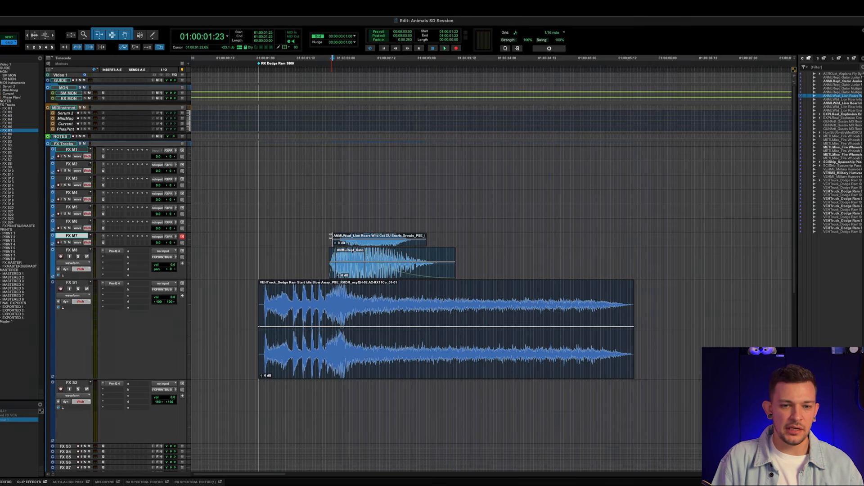
- Enlarge FX M7, align the lion roar's start with the gator bellow, and fade it in up to 01:00:02:00
key(ctrl+Up)
key(ctrl+Up)
click(372, 293)
key(t)
key(t)
scroll(472, 288, right, 3)
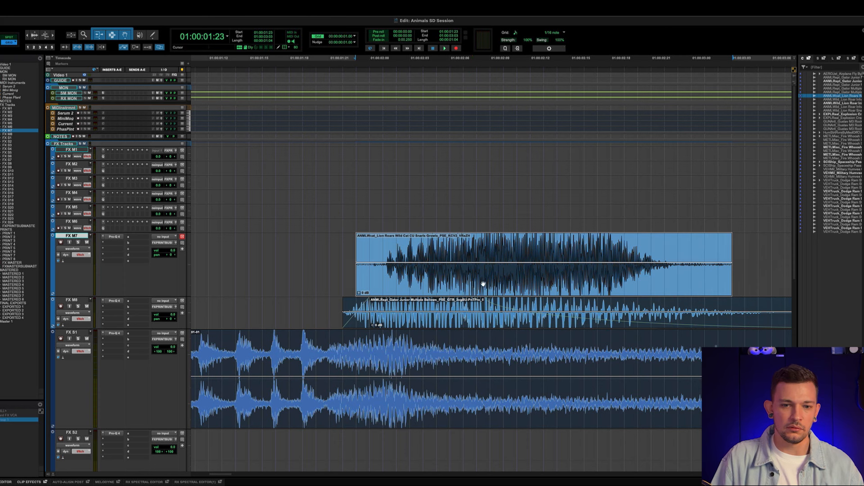
key(comma)
key(comma)
click(347, 244)
key(r)
scroll(450, 270, right, 2)
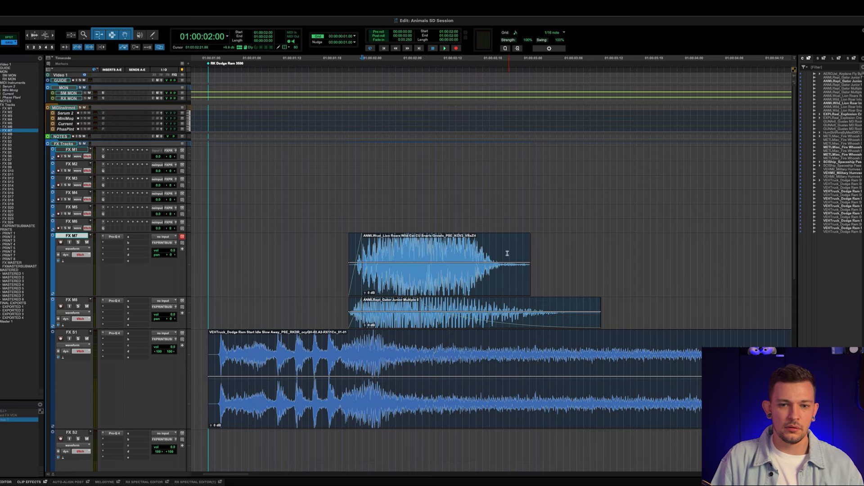
- Solo the lion roar on FX M7 and cut its 500 Hz band by about 5 dB in Pro-Q 4 while auditioning
click(466, 282)
click(115, 236)
key(shift+s)
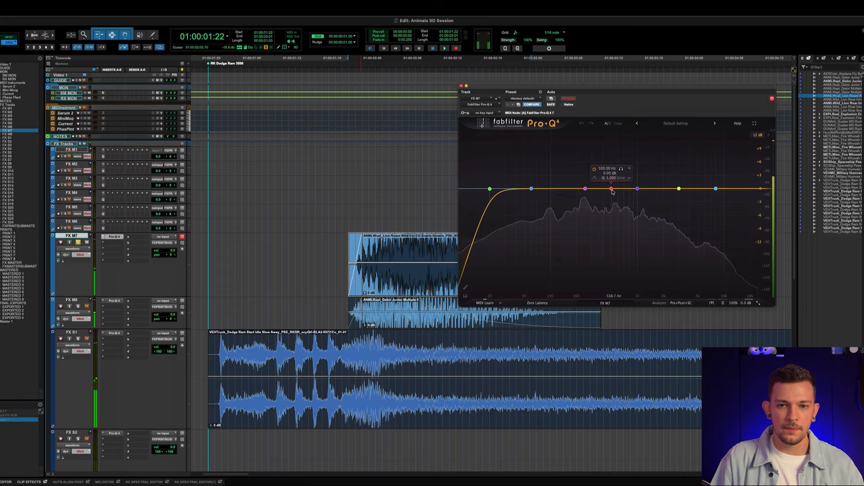
drag(612, 188, 614, 210)
key(space)
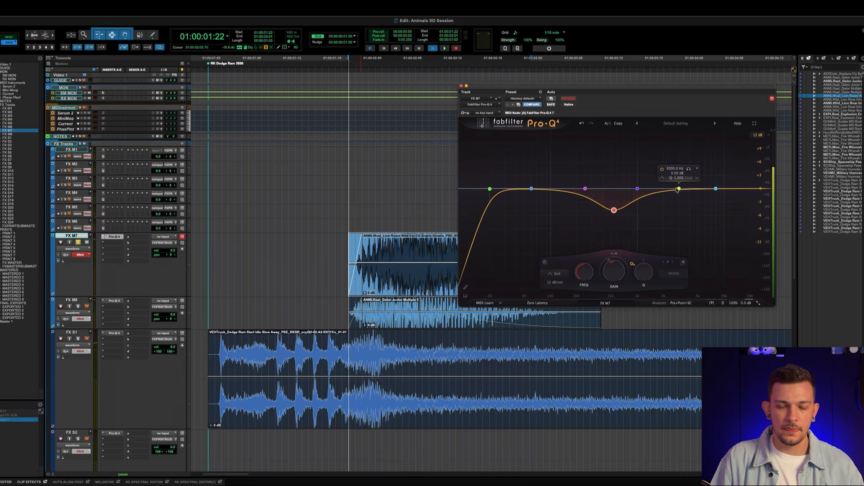
key(space)
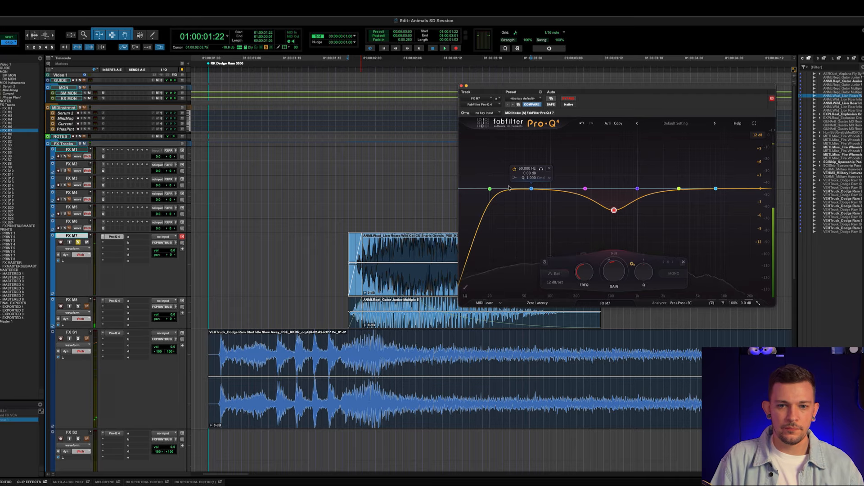
- Raise the lion roar's low shelf by about 15 dB at about 155 Hz in Pro-Q 4 and audition it
drag(540, 189, 567, 147)
key(space)
key(space)
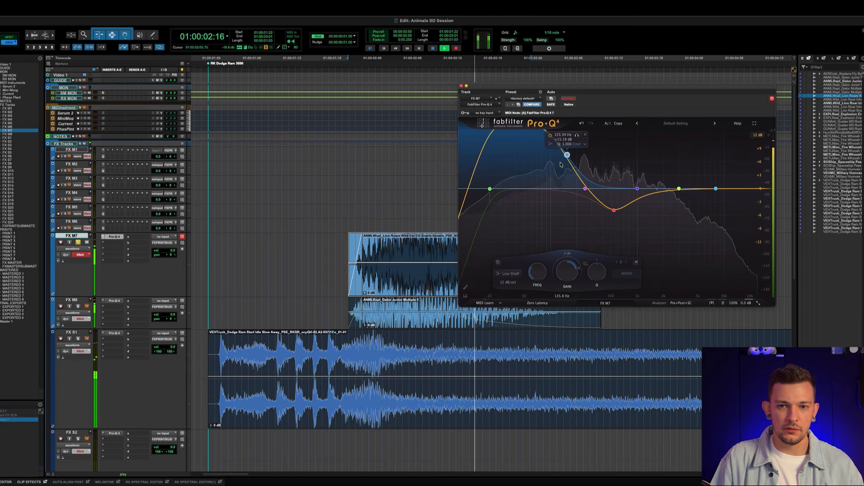
- Cut the lion roar by about 2.7 dB near 1.4 kHz and narrowly by about 8 dB near 6.25 kHz, auditioning both
drag(656, 189, 651, 201)
key(space)
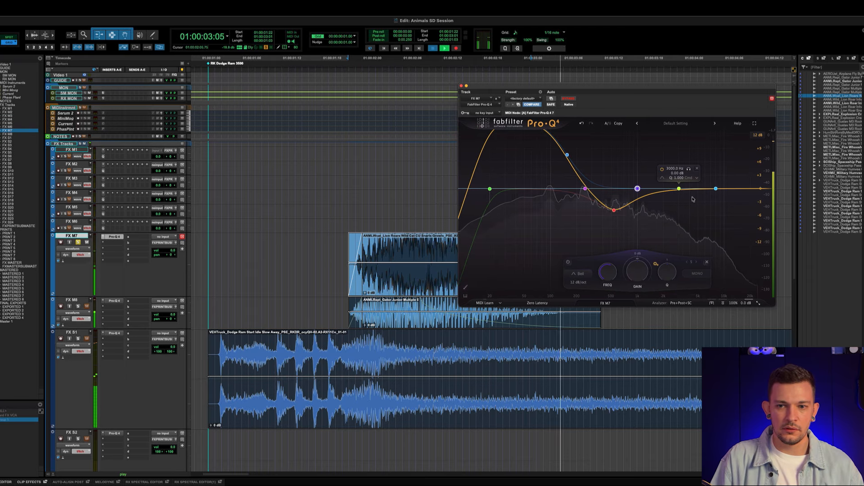
drag(710, 190, 706, 229)
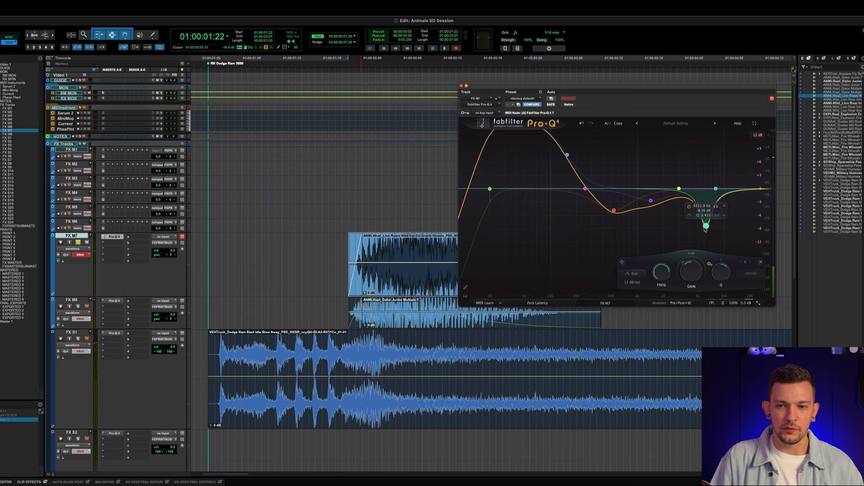
key(space)
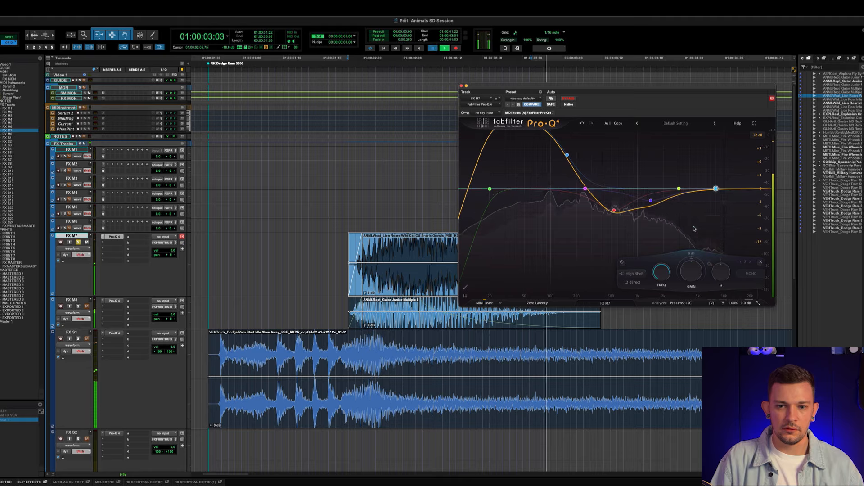
- Cut the lion roar's 250 Hz band by about 5 dB and ease the 500 Hz band's cut to about 1 dB
key(space)
drag(588, 190, 612, 194)
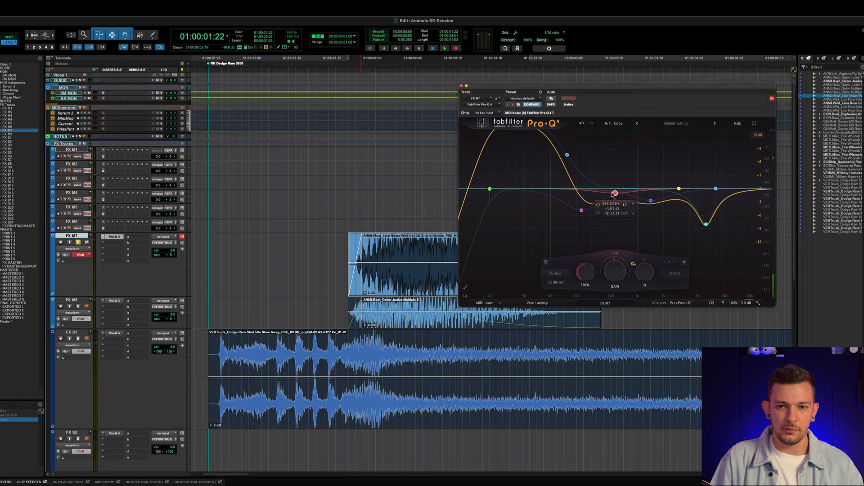
key(space)
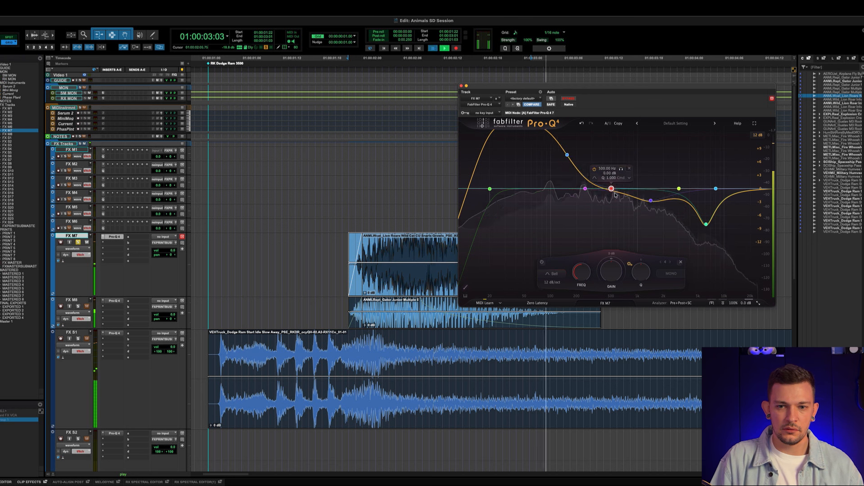
key(space)
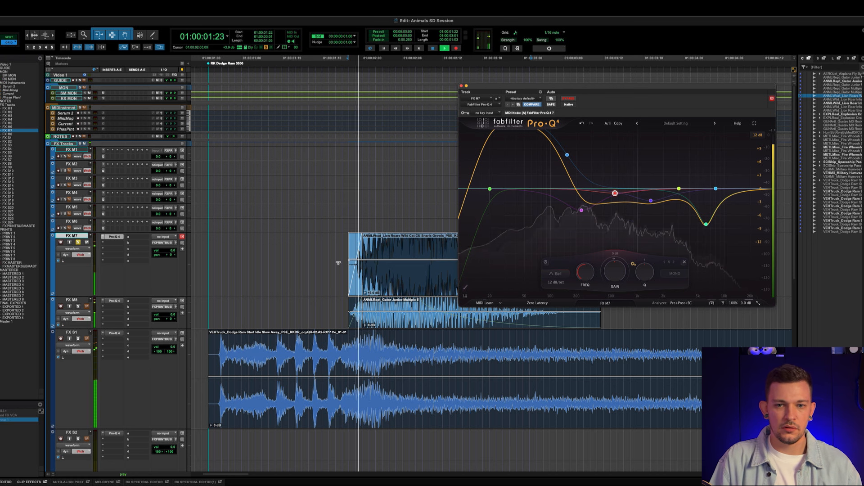
- Fine-tune the lion roar's cut near 1.4 kHz while auditioning it, and close Pro-Q 4
drag(651, 201, 664, 201)
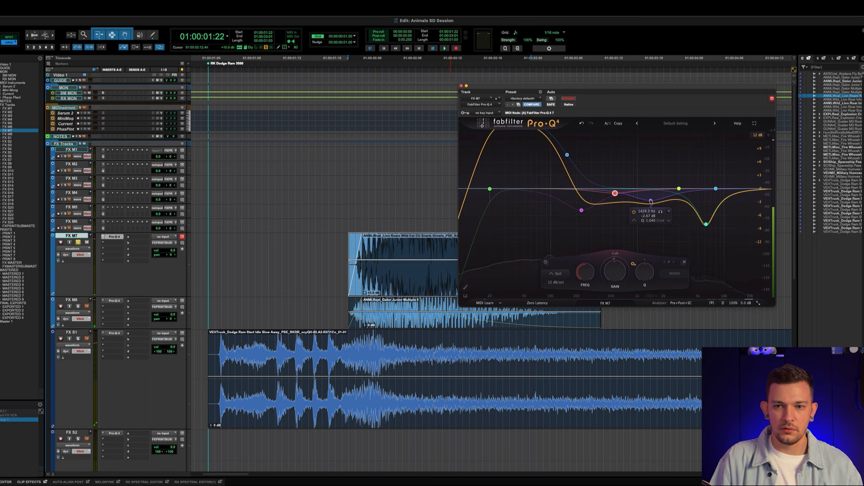
key(space)
key(space)
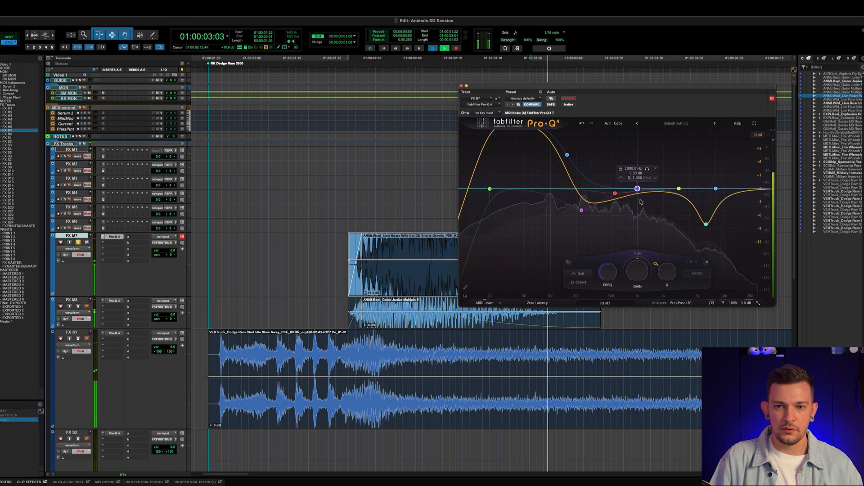
key(space)
click(462, 86)
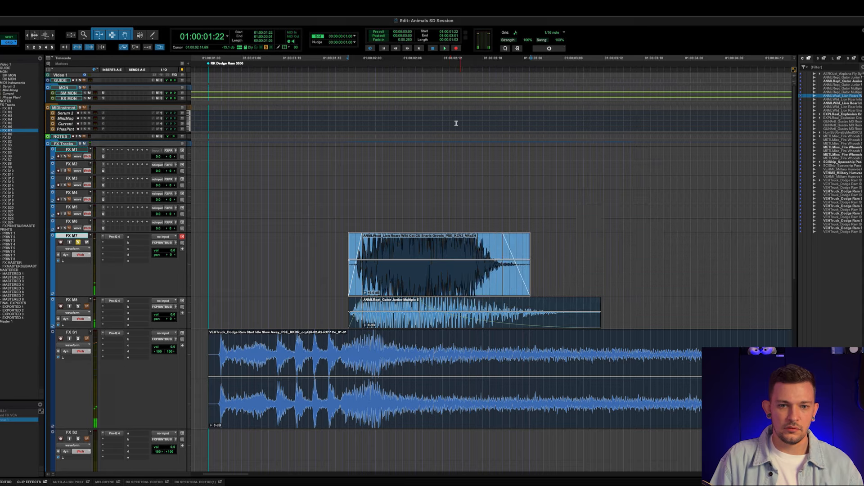
- Unsolo the lion roar on FX M7 and audition the full mix from before the truck starts
key(r)
key(shift+s)
click(234, 249)
key(space)
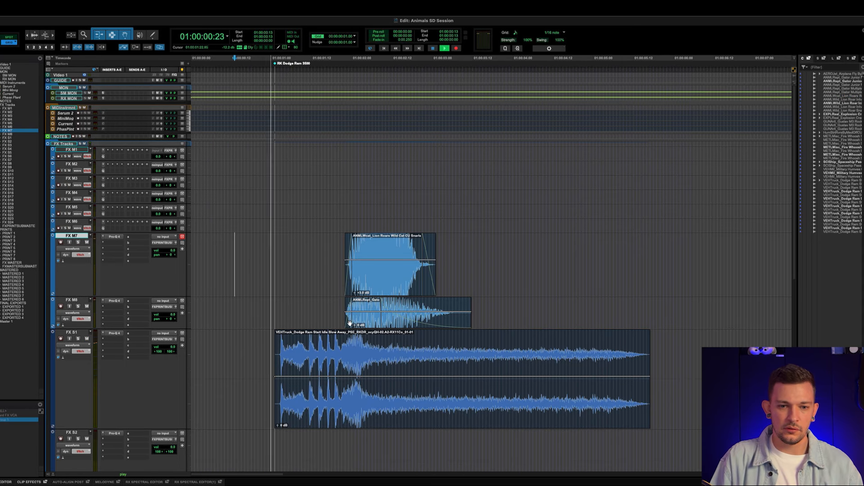
key(space)
- Lengthen the lion roar on FX M7 by rendering it through Pitch 'n Time Pro at a target rate of 0.687
click(383, 290)
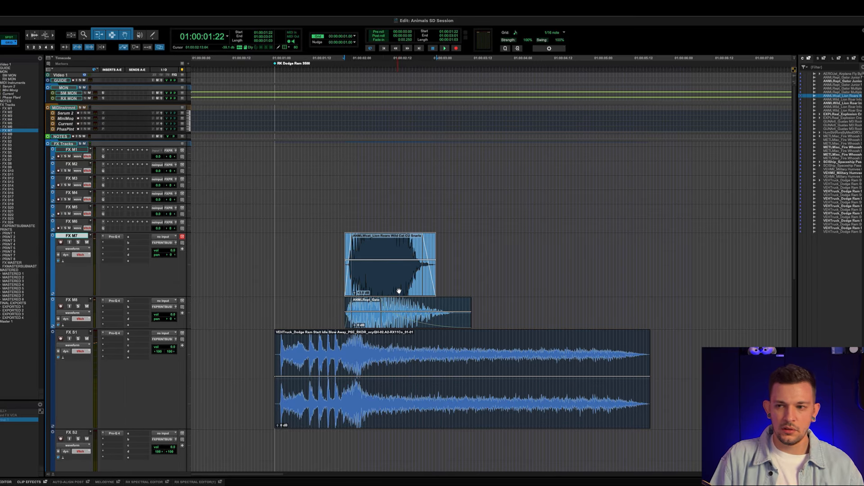
key(ctrl+space)
text(pitch)
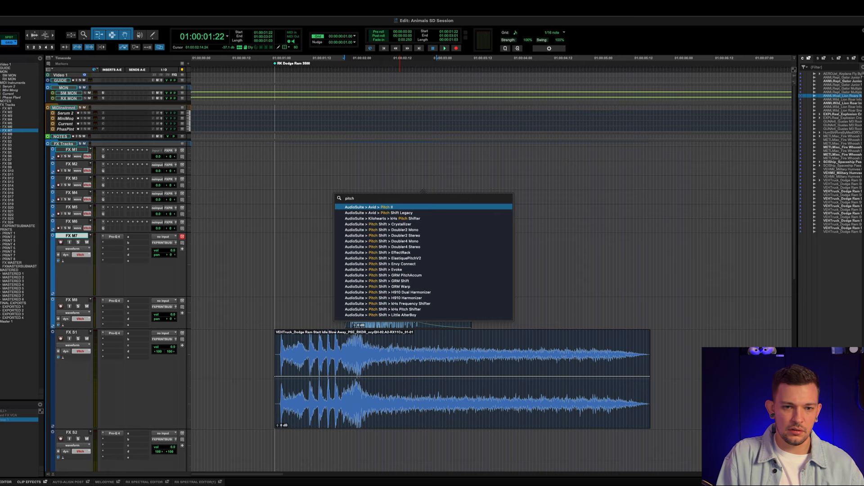
text( time)
key(Return)
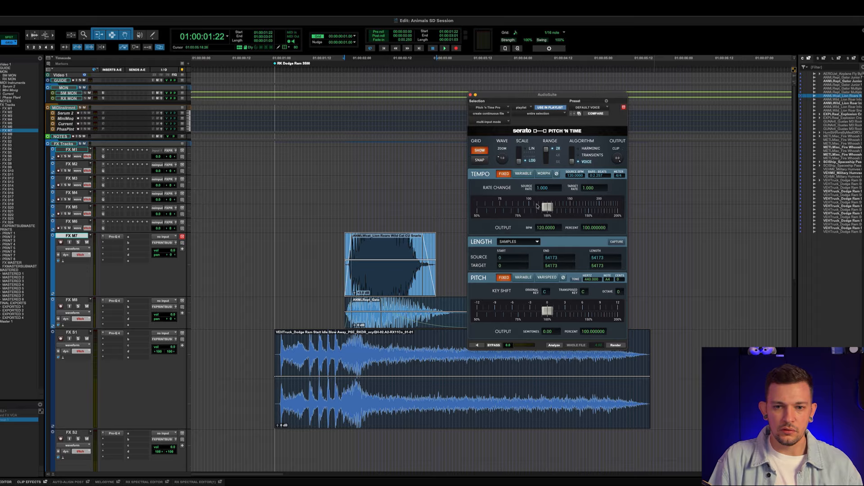
drag(622, 95, 767, 89)
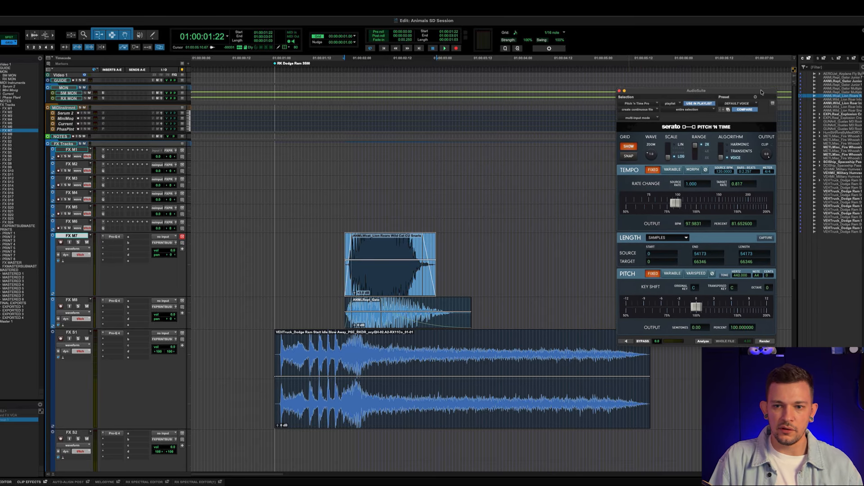
click(767, 342)
- Realign the stretched lion roar with the gator bellow, trim and fade in its start, and audition it
drag(362, 286, 357, 287)
click(354, 243)
key(d)
click(346, 246)
key(a)
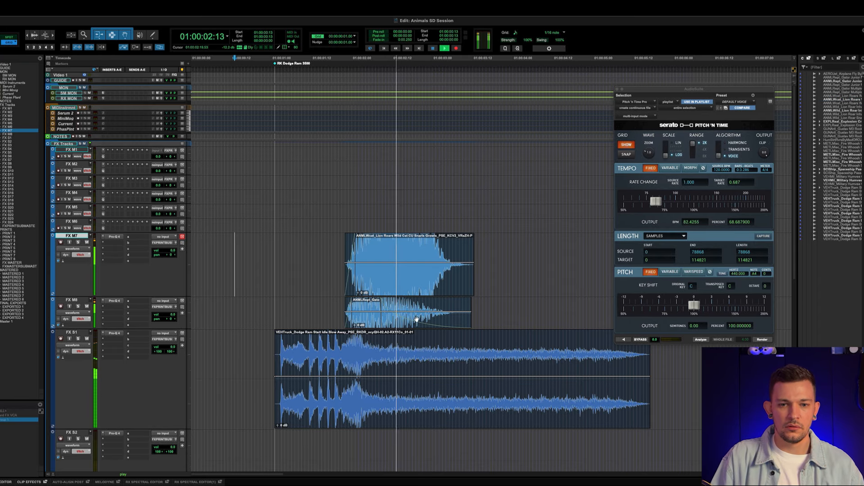
key(space)
- Lower the stretched lion roar's clip gain to -7.3 dB, shift it slightly earlier, and play the mix
scroll(401, 260, down, 7)
click(397, 282)
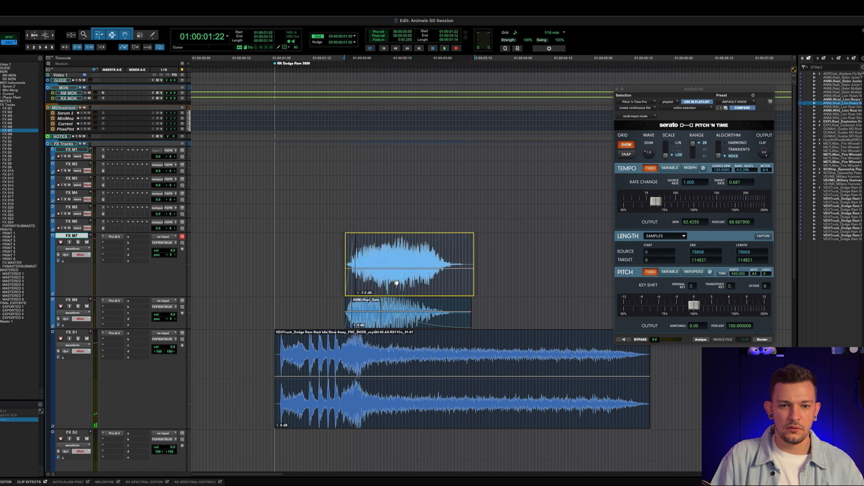
drag(396, 283, 393, 282)
click(269, 259)
key(space)
- Fade out the lion roar's tail and raise its clip gain to -3.4 dB while auditioning the mix
key(t)
scroll(457, 286, right, 8)
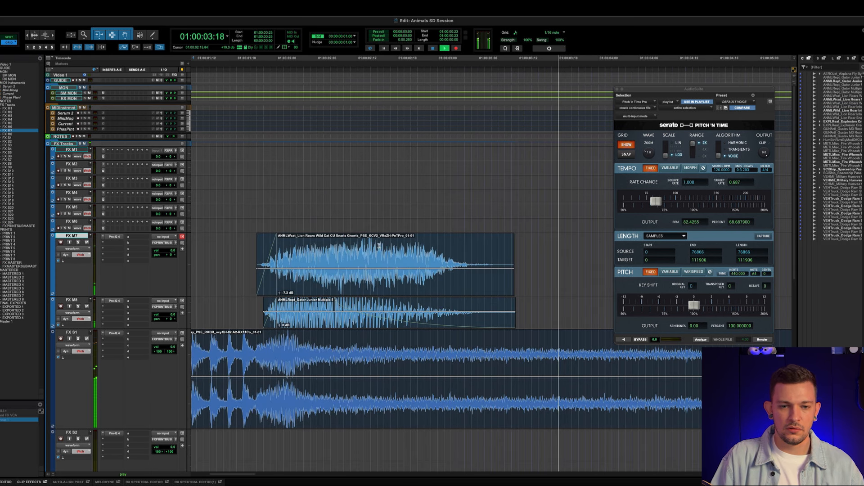
key(space)
key(r)
key(space)
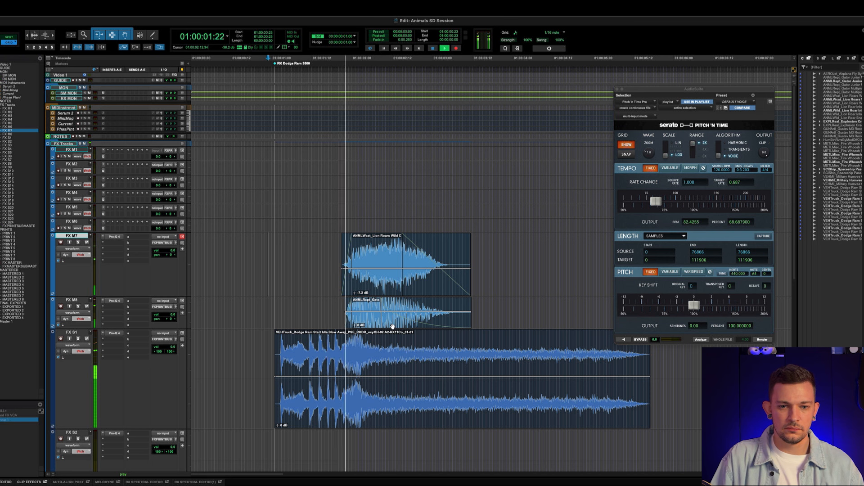
key(space)
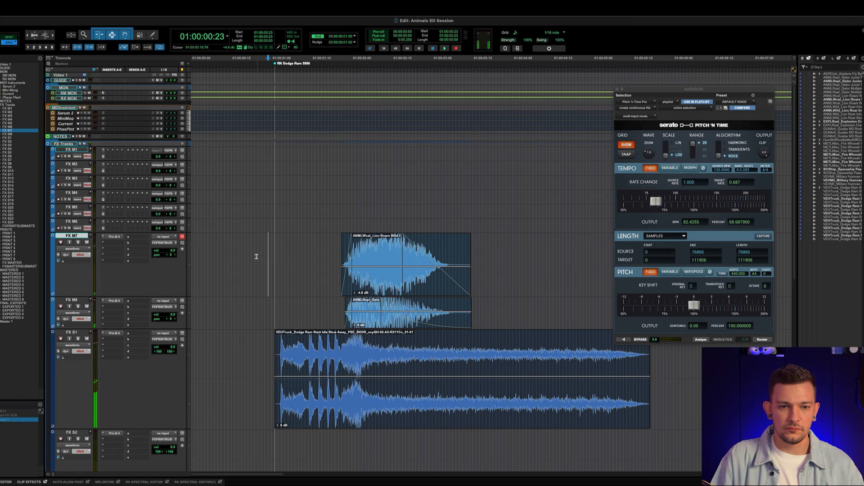
key(space)
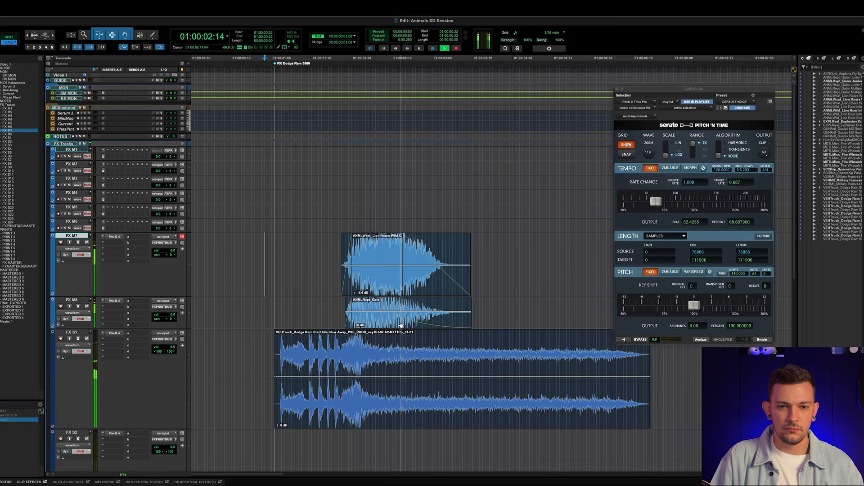
- Switch to Soundminer and examine several lion roar files for another growl to layer
key(super+Tab)
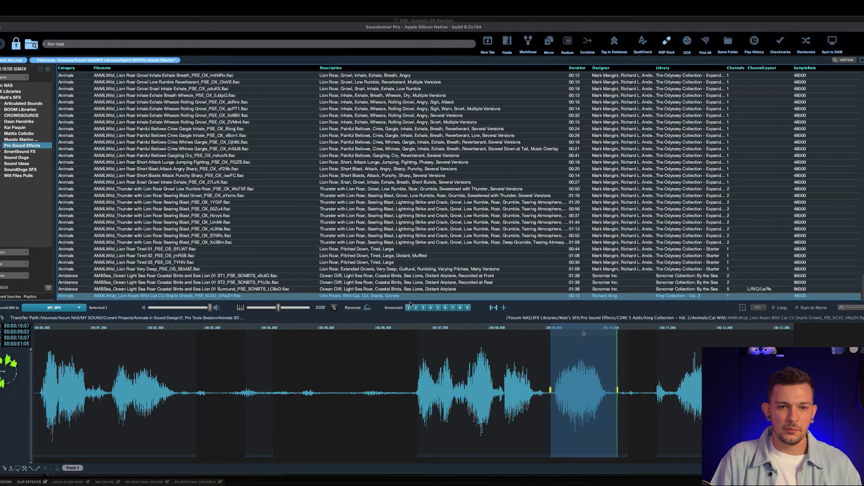
click(361, 225)
scroll(362, 226, up, 5)
click(367, 242)
scroll(368, 243, up, 4)
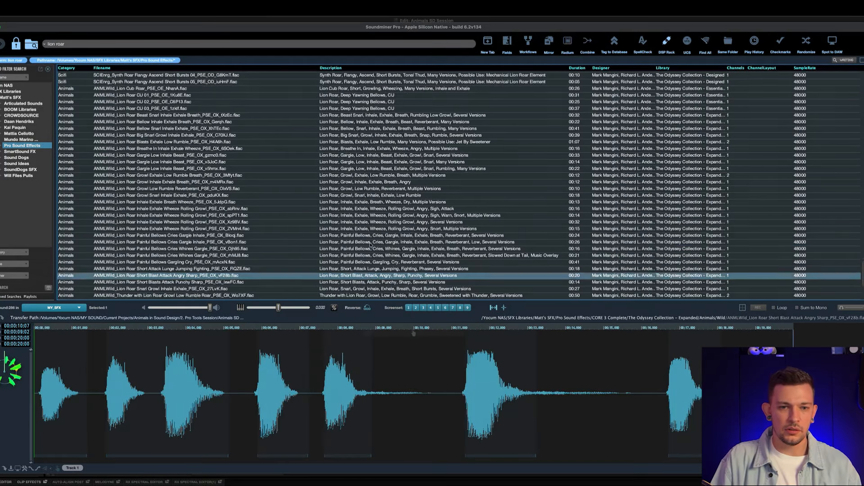
click(370, 244)
scroll(370, 244, down, 6)
scroll(370, 227, up, 10)
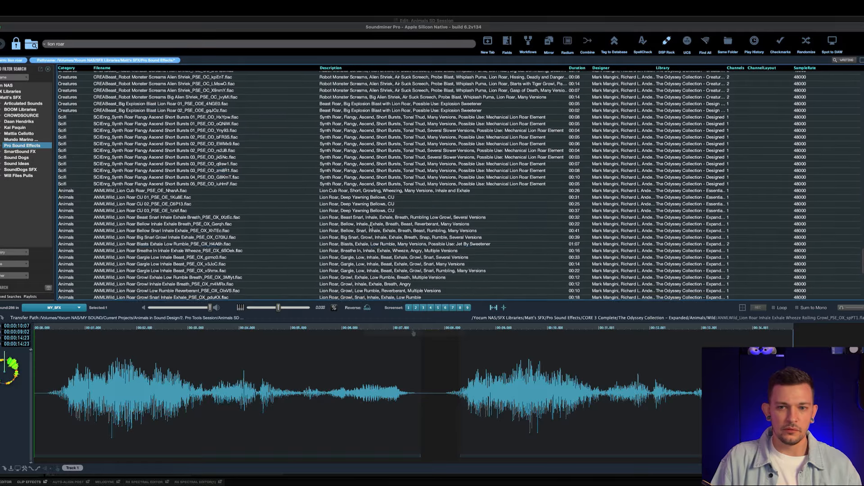
click(370, 226)
- Search for "leopard" and select the second strong growl in the Leopard Disgruntled Vocalization file
text(leopard)
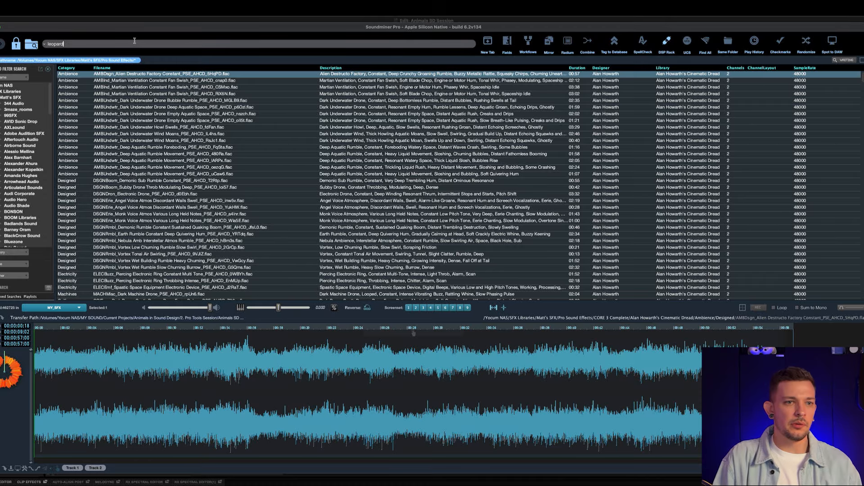
key(Return)
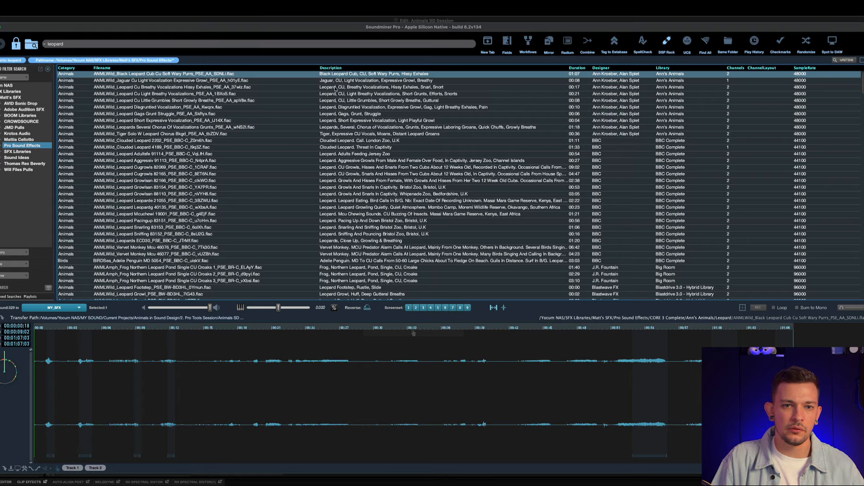
click(339, 107)
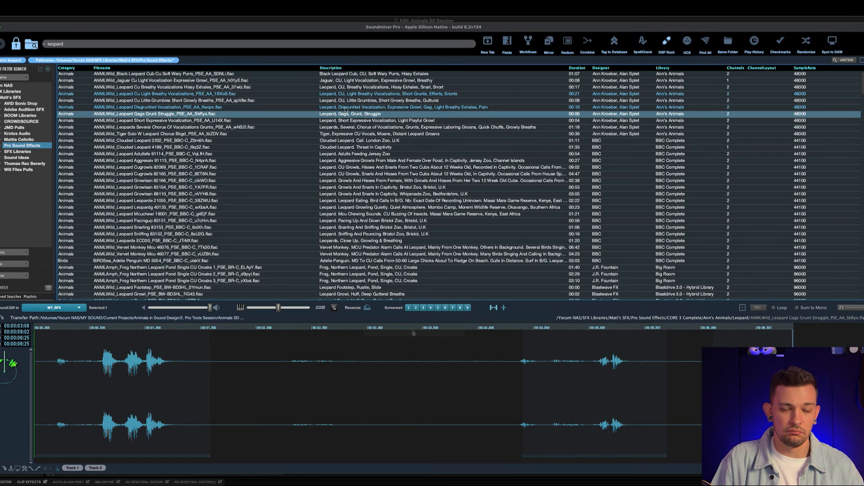
drag(207, 361, 301, 355)
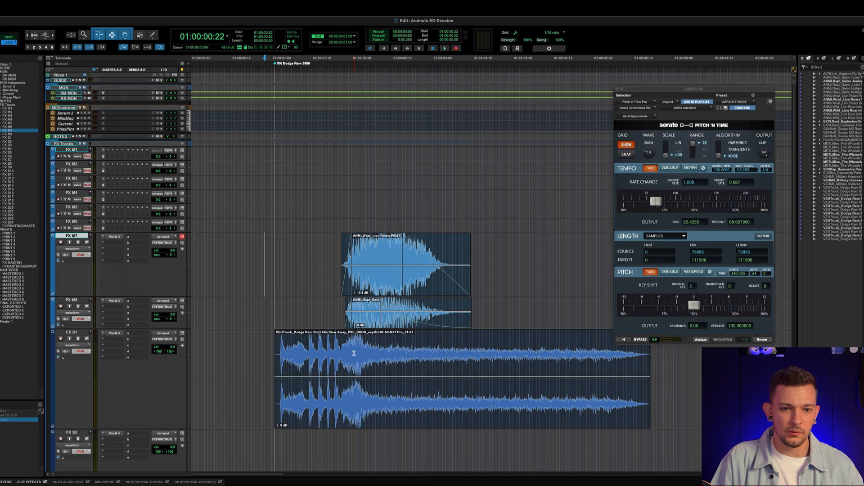
- Place the edit cursor on FX S2 at 01:00:02:00 and transfer the selected leopard growl from Soundminer
click(351, 435)
scroll(411, 343, down, 5)
key(super+Tab)
key(s)
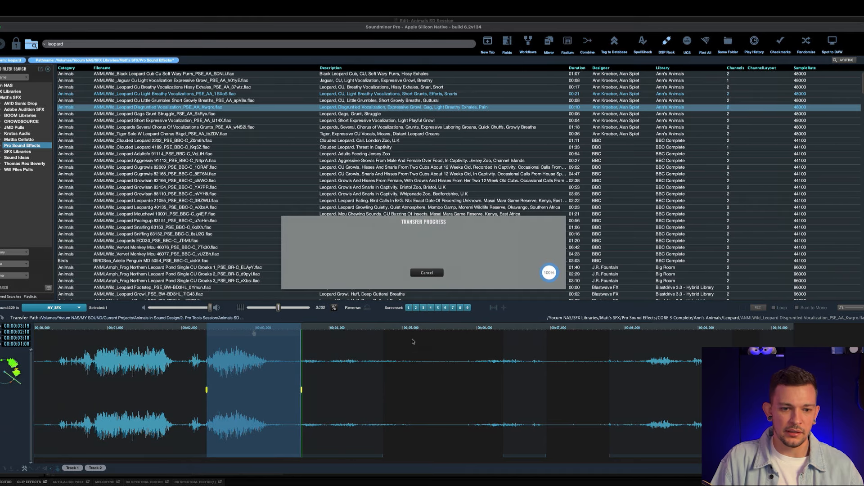
- Fade the leopard growl on FX S2 in and out, and audition it with the other layers
key(t)
scroll(444, 363, right, 4)
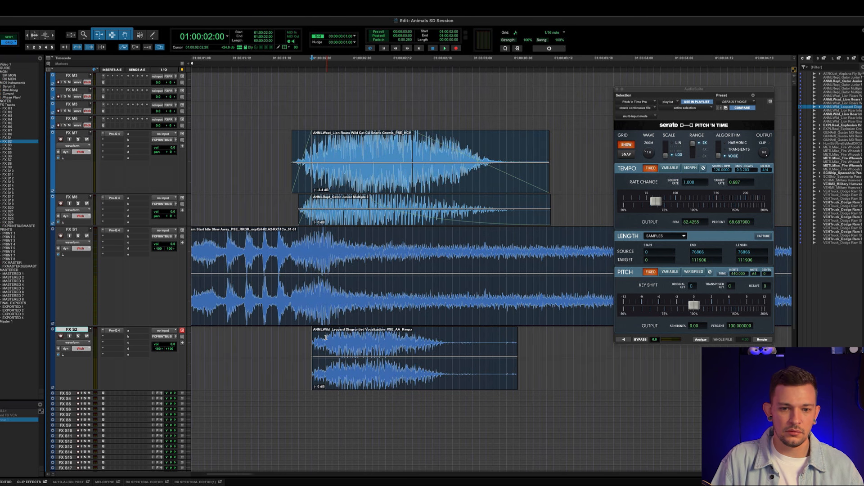
key(r)
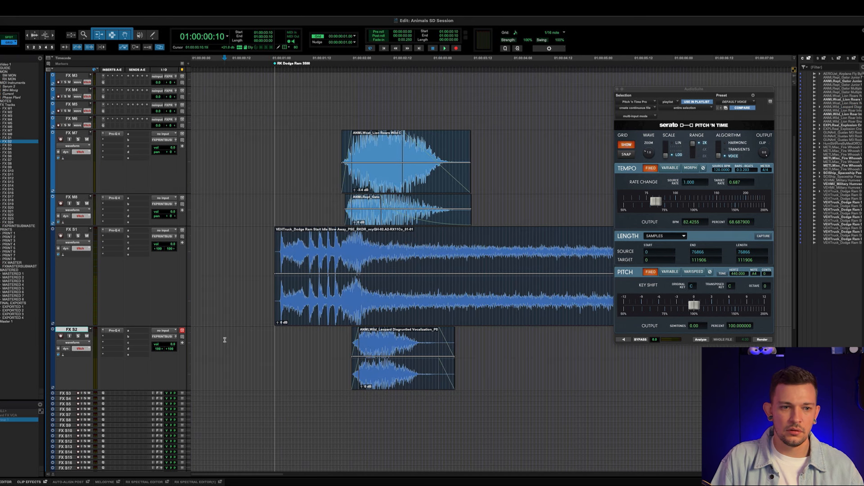
key(space)
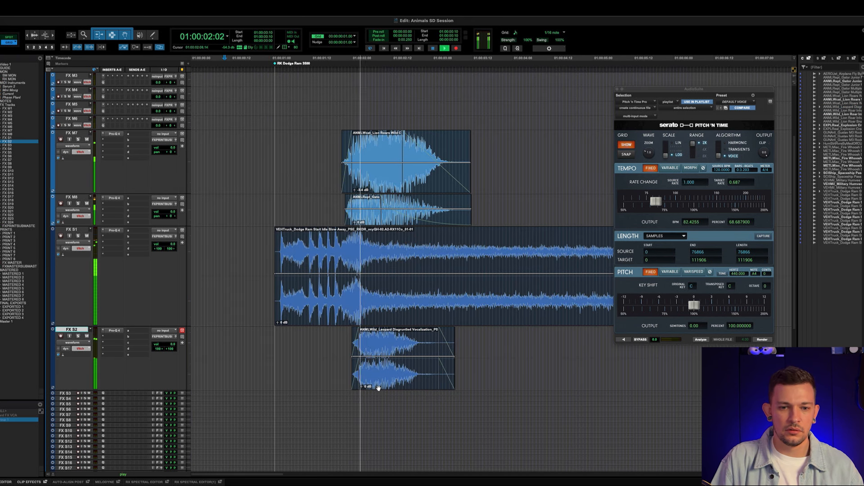
key(space)
- Lower the lion roar's clip gain to -4.8 dB on FX M7 and replay the mix
click(381, 174)
scroll(380, 171, down, 3)
click(230, 149)
key(space)
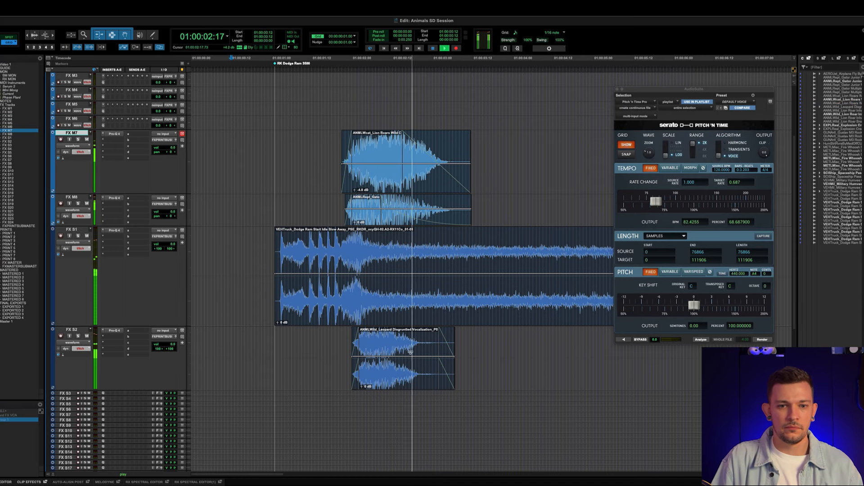
- Lower the leopard growl's clip gain slightly, shift it to start just ahead of the lion roar, and audition the layered mix
scroll(410, 353, down, 2)
key(space)
drag(397, 378, 384, 371)
click(373, 220)
click(239, 251)
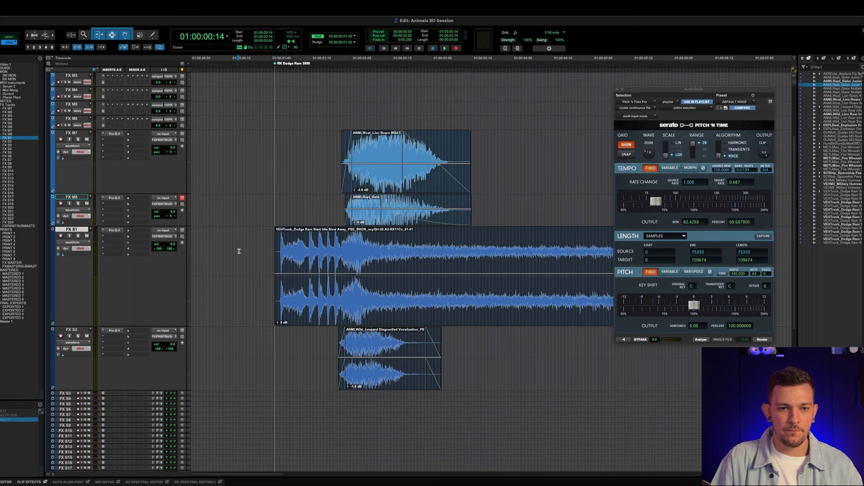
key(space)
scroll(395, 342, up, 4)
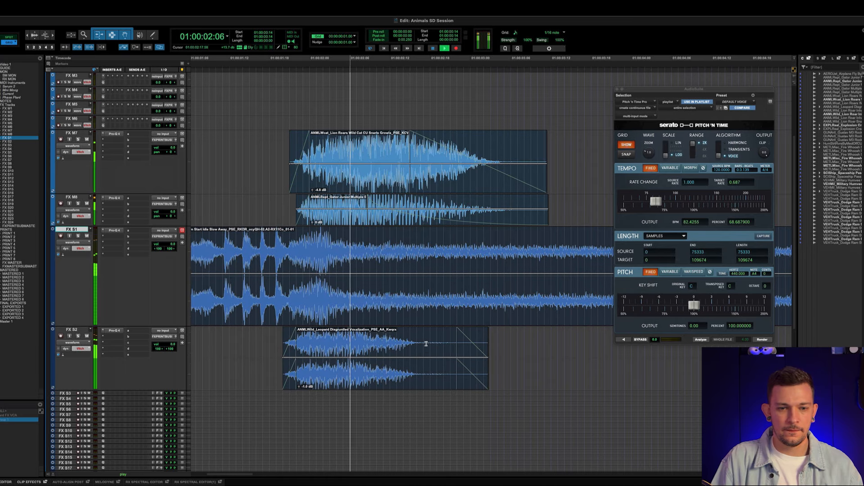
- Shift the lion roar and alligator bellow clips together slightly earlier so the lion roar starts with the leopard growl
key(space)
click(336, 220)
shift+click(342, 191)
drag(343, 191, 339, 190)
- Raise the Dodge Ram truck's clip gain slightly on FX S1 and audition the layered mix from before its start
key(r)
drag(350, 276, 350, 275)
click(261, 264)
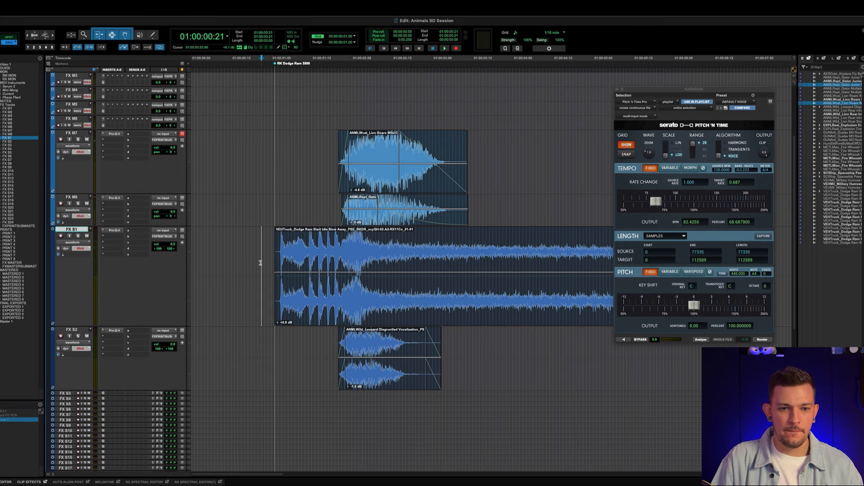
key(space)
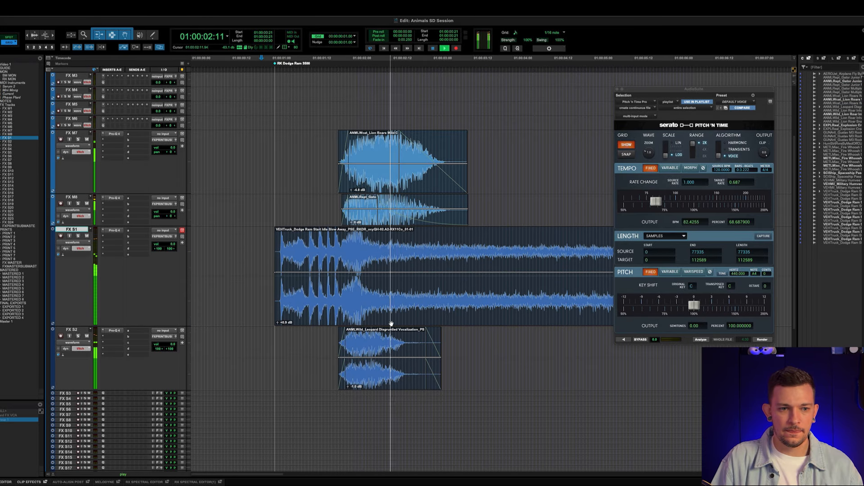
key(r)
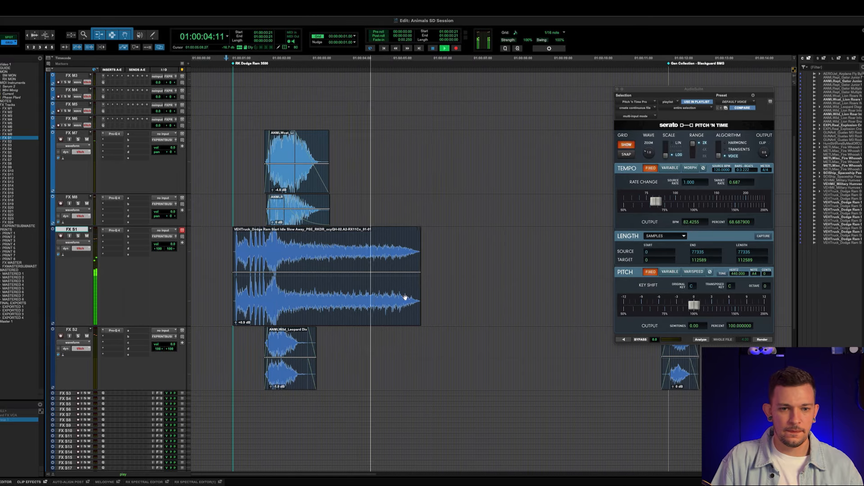
click(226, 207)
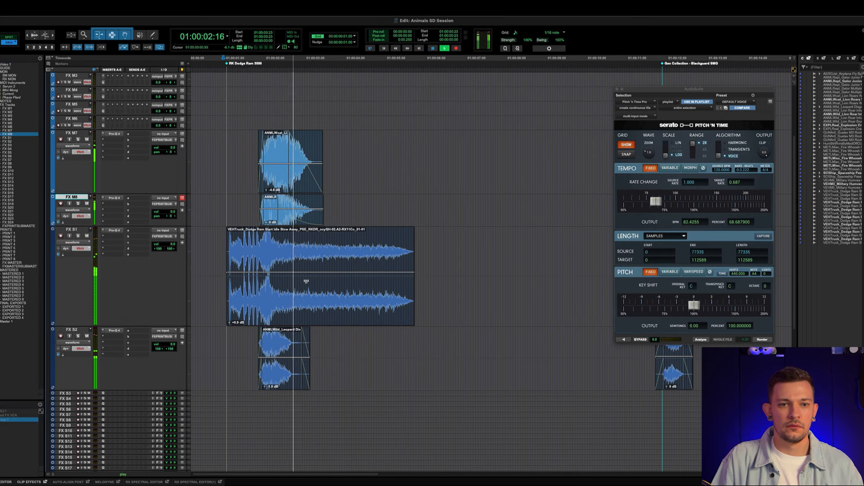
key(space)
- Mute the lion roar, alligator bellow and leopard growl clips and play the Dodge Ram truck sound on its own
key(ctrl+Up)
key(ctrl+Up)
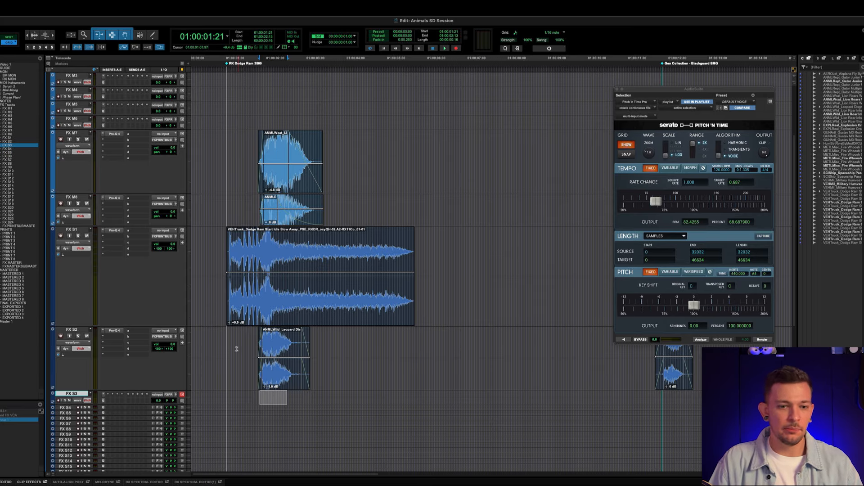
drag(236, 349, 356, 356)
drag(250, 199, 252, 164)
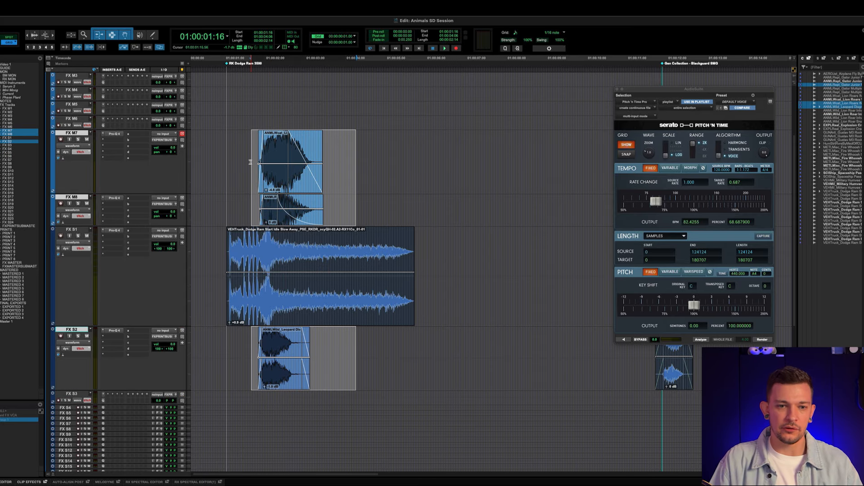
click(216, 148)
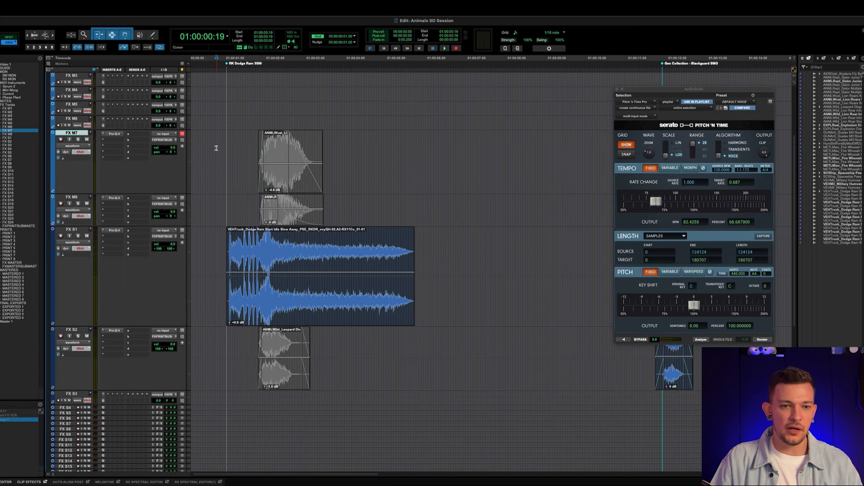
key(space)
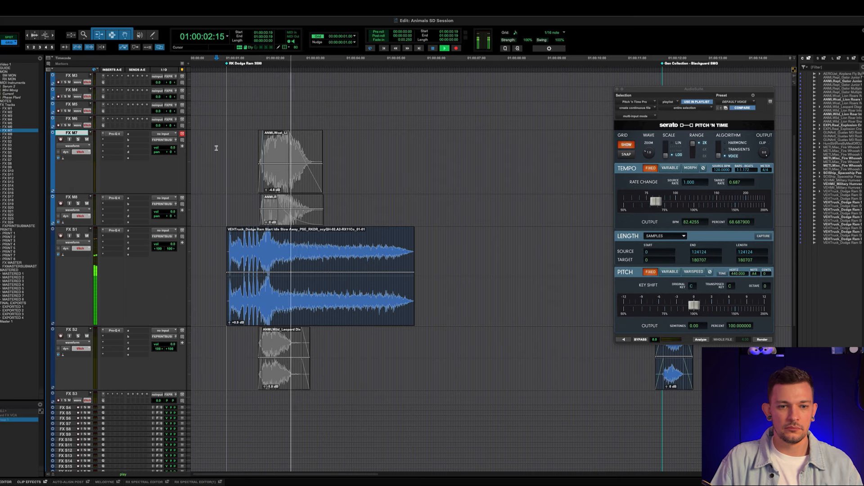
key(space)
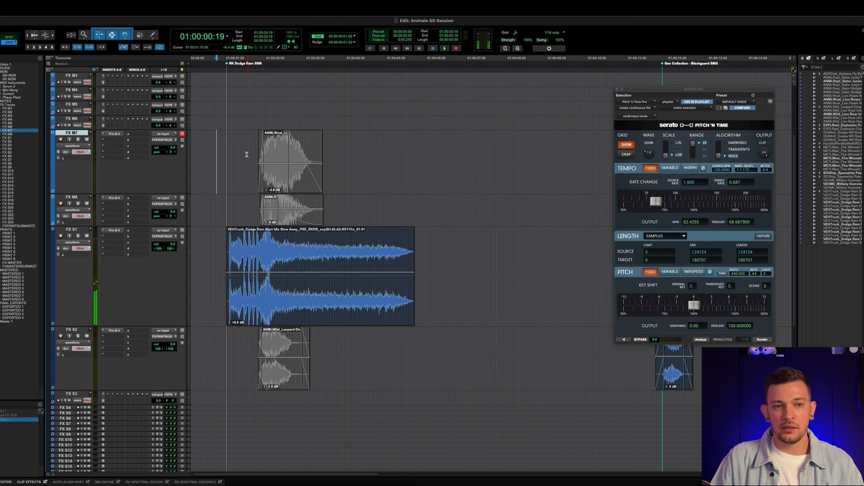
- Unmute the animal clips on FX M7, FX M8 and FX S2 and replay them with the truck
drag(243, 152, 370, 213)
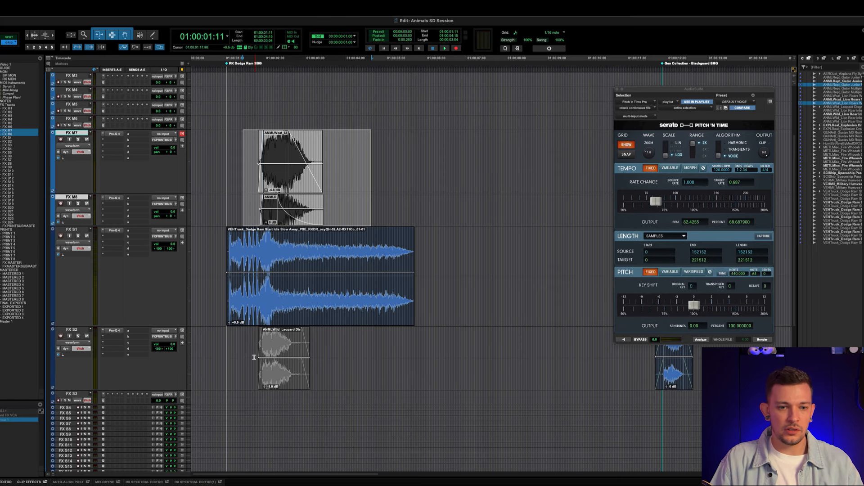
drag(254, 357, 377, 360)
click(213, 338)
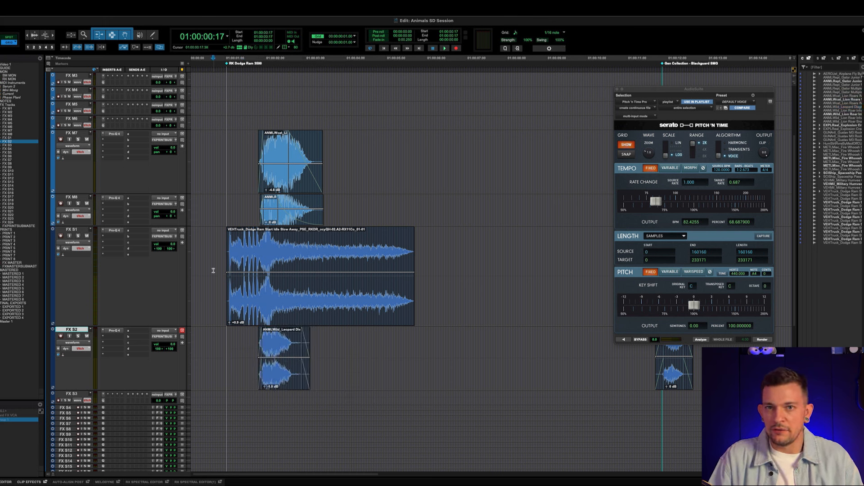
key(space)
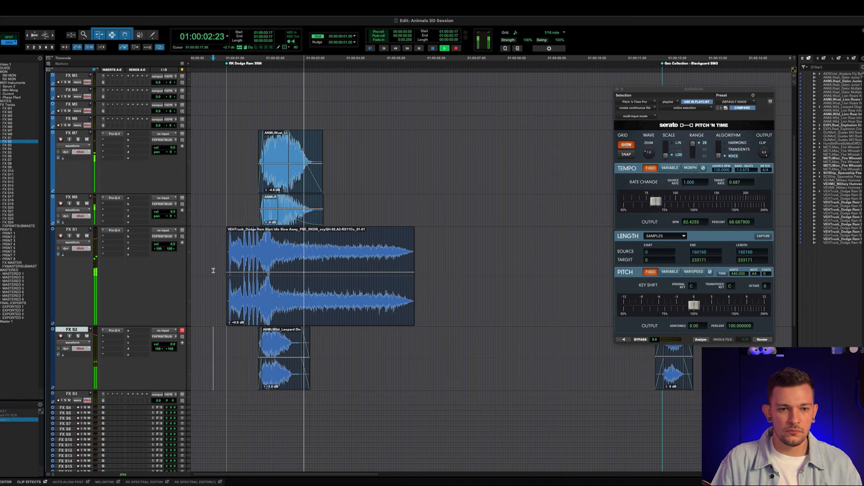
key(space)
- Lower the lion roar's clip gain to -13.4 dB and the leopard growl's to about -4.5 dB, auditioning the new balance
key(t)
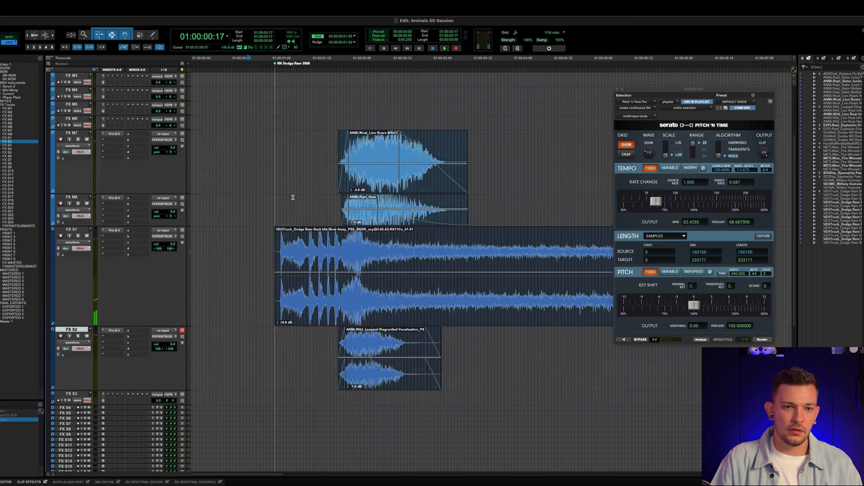
scroll(234, 400, right, 4)
scroll(233, 400, left, 3)
drag(333, 163, 332, 171)
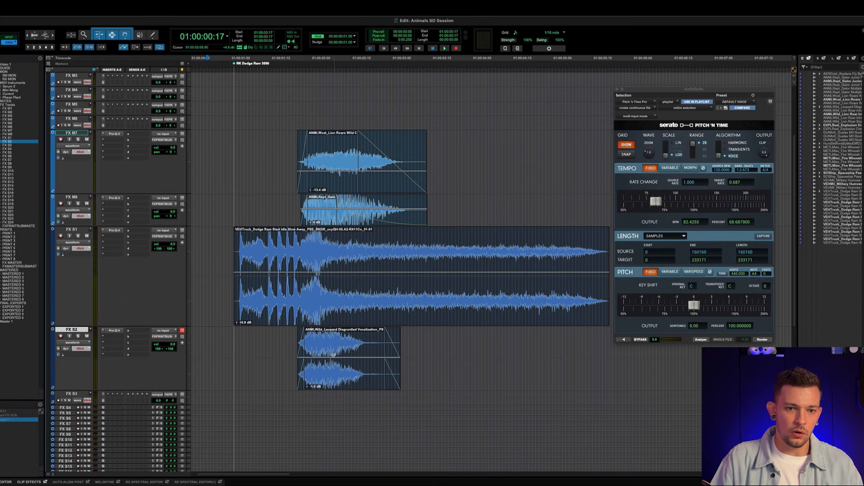
drag(332, 357, 332, 360)
click(210, 342)
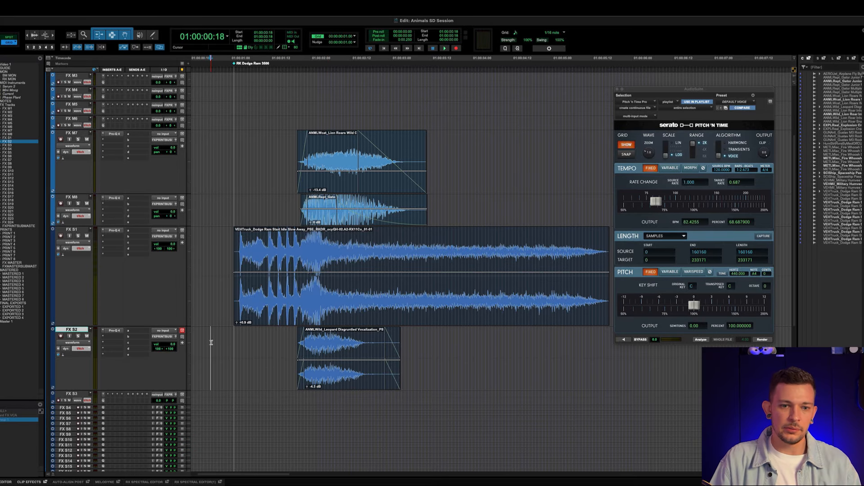
key(space)
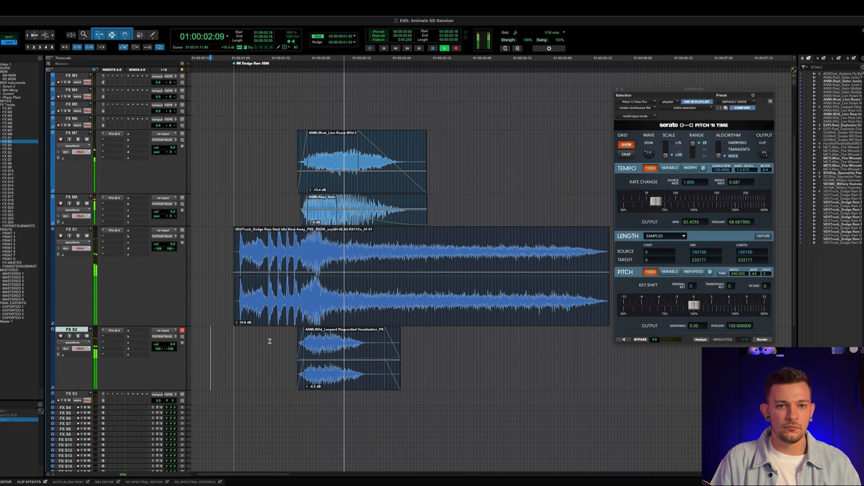
key(r)
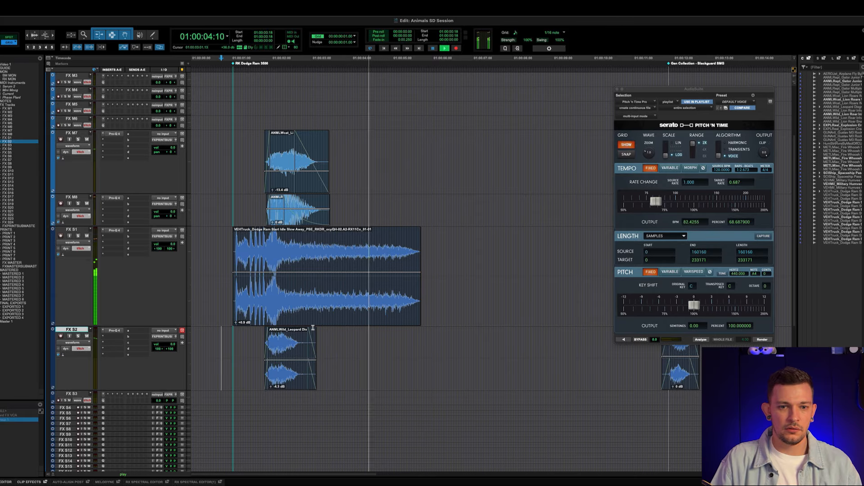
key(space)
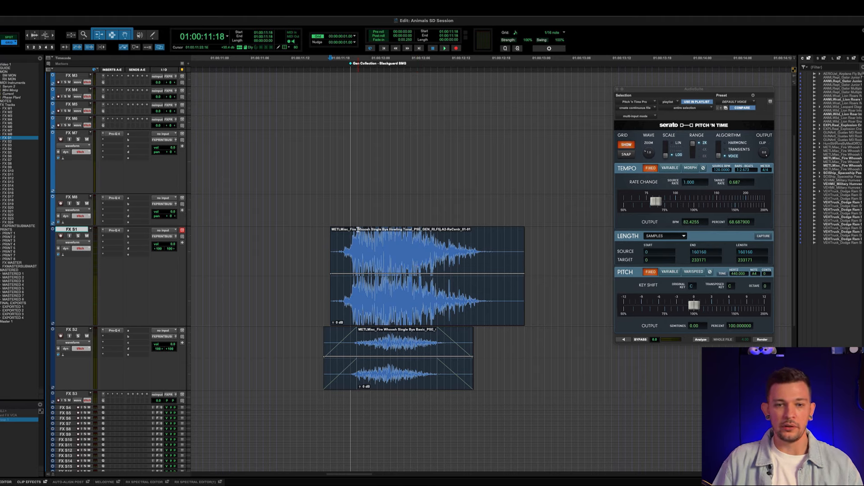
- Audition the two layered fire whooshes on FX S1 and FX S2 at the Gun Collection - Blackguard marker
click(250, 236)
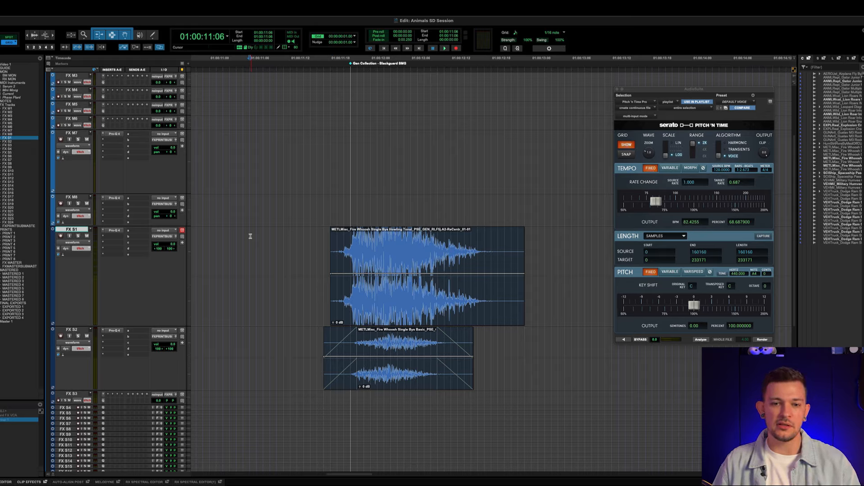
key(space)
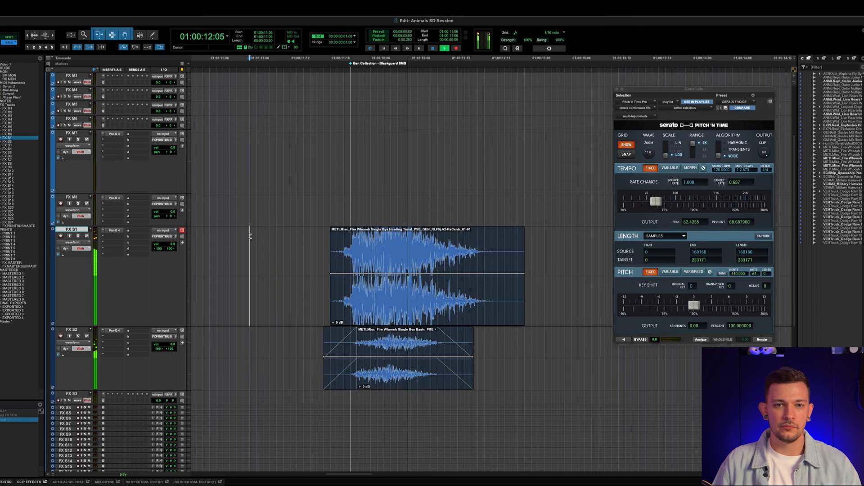
key(space)
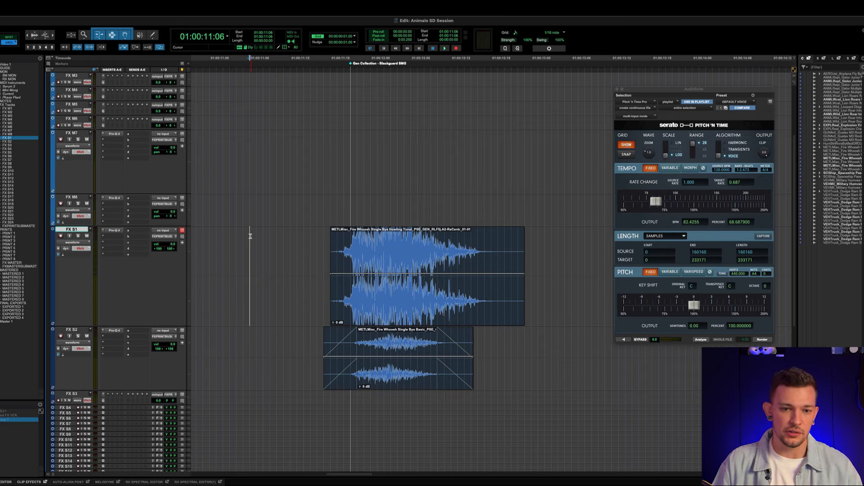
- Solo FX S1 and then FX S2 to audition each fire whoosh layer individually
click(296, 261)
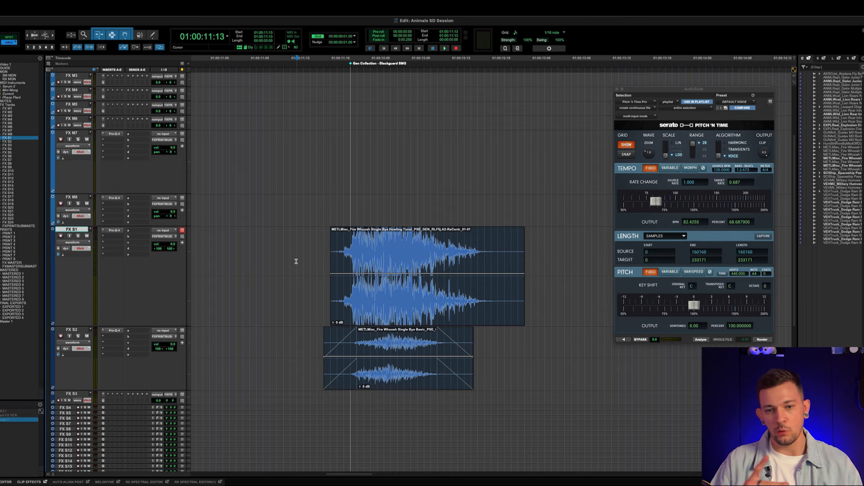
key(shift+s)
key(space)
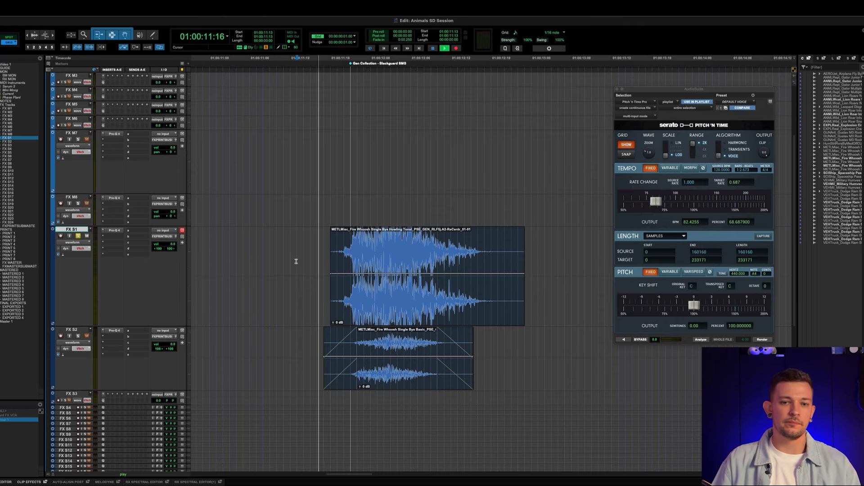
key(space)
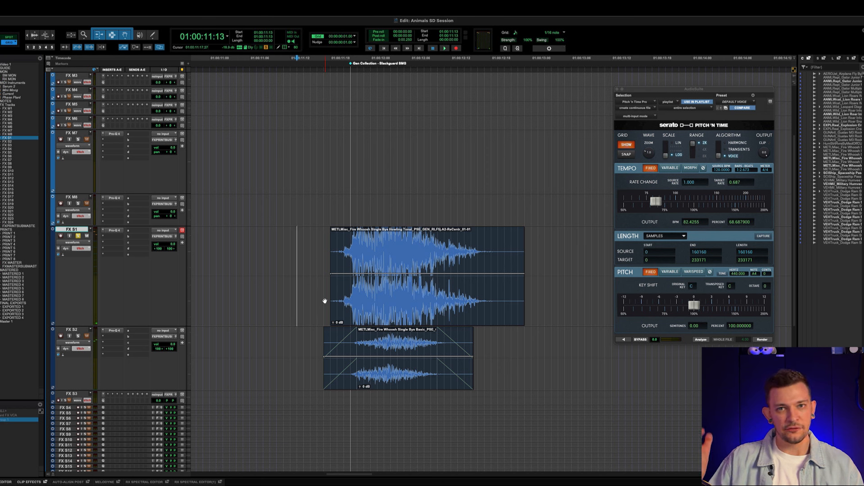
click(291, 343)
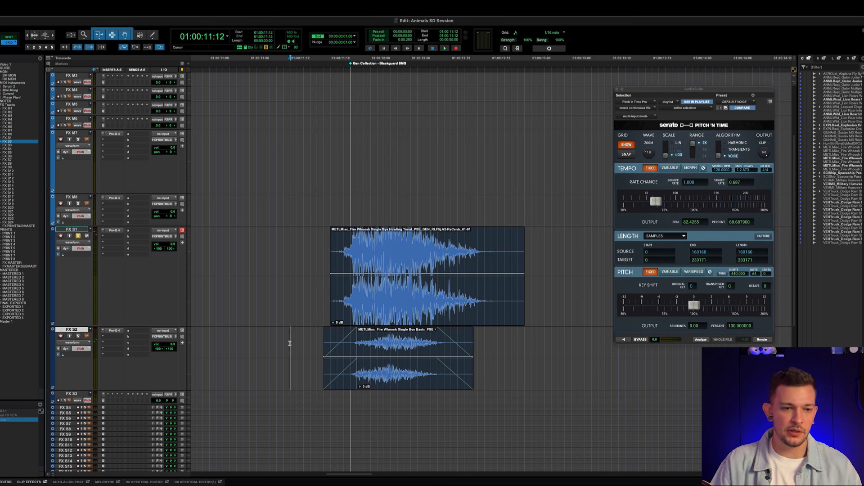
key(space)
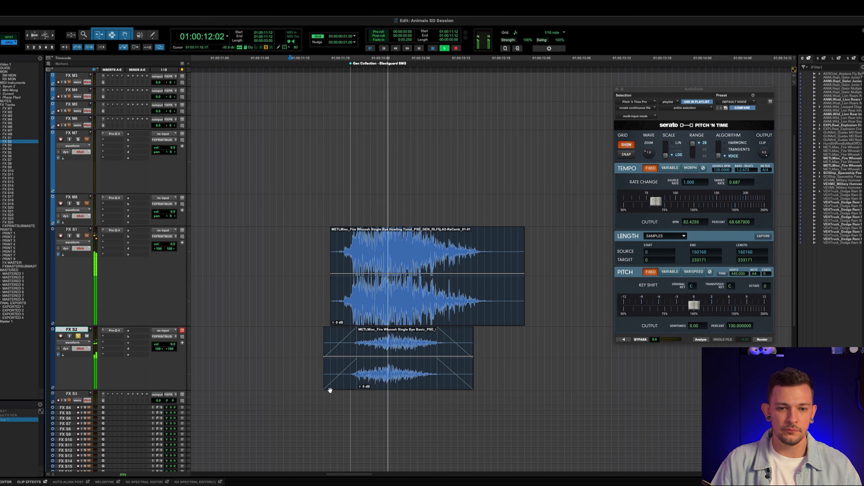
key(space)
- Raise the clip gain of the fire whoosh on FX S2 to about +6.2 dB and audition it soloed
drag(400, 357, 413, 355)
click(403, 375)
click(296, 343)
key(space)
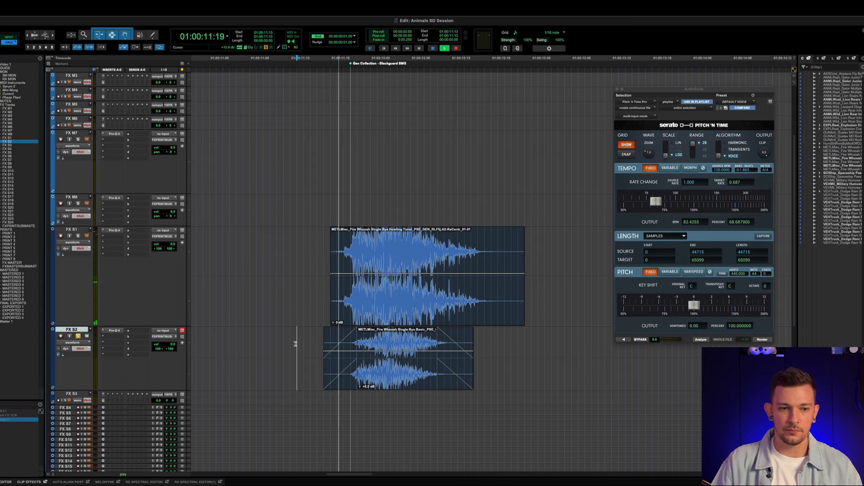
key(space)
- Search for the Uberloud AudioSuite plug-in, open it, and set its mode to 3-Band
click(498, 352)
key(ctrl+x)
text(ubero)
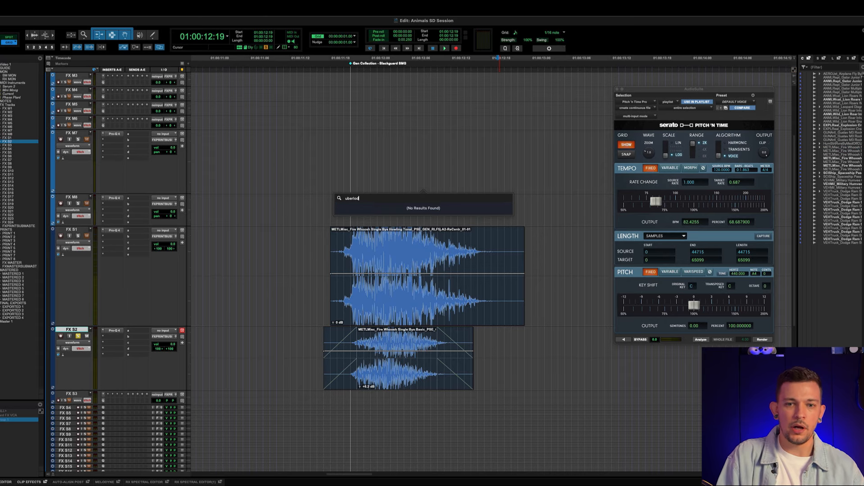
key(BackSpace)
text(lo)
key(Return)
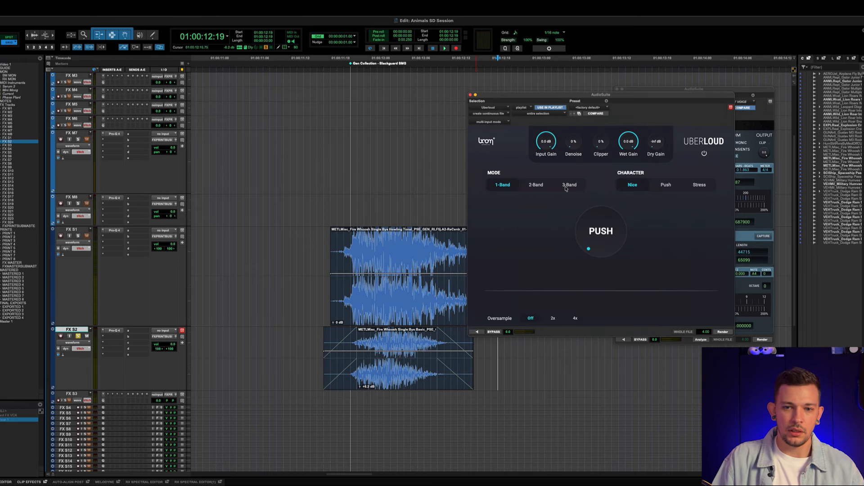
click(568, 186)
- Render the fire whoosh on FX S2 through Uberloud with the clipper at 28% and low push at 39%, and audition it
double_click(393, 390)
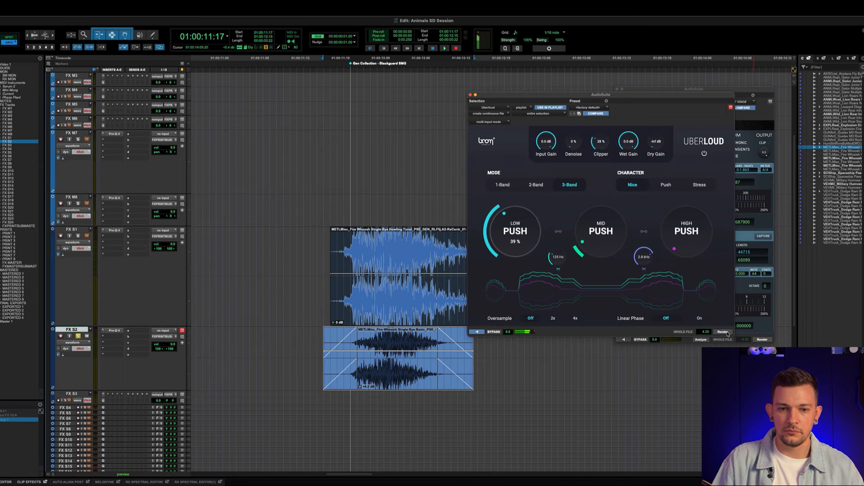
key(space)
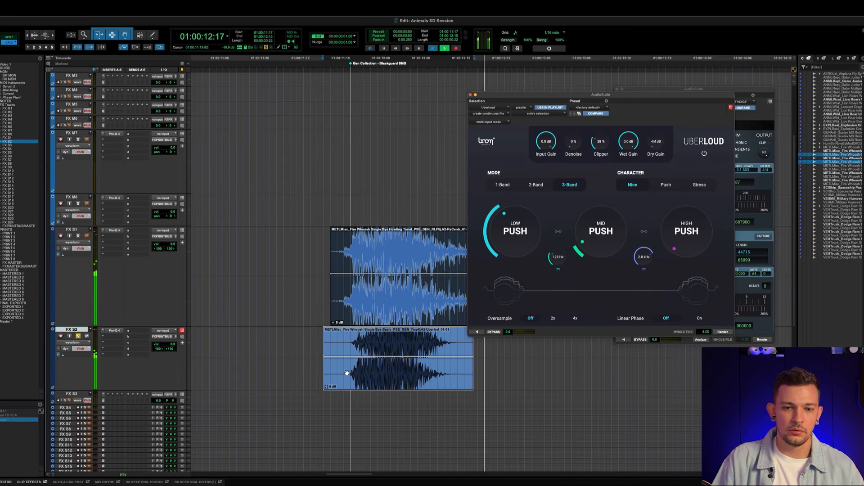
key(space)
click(470, 95)
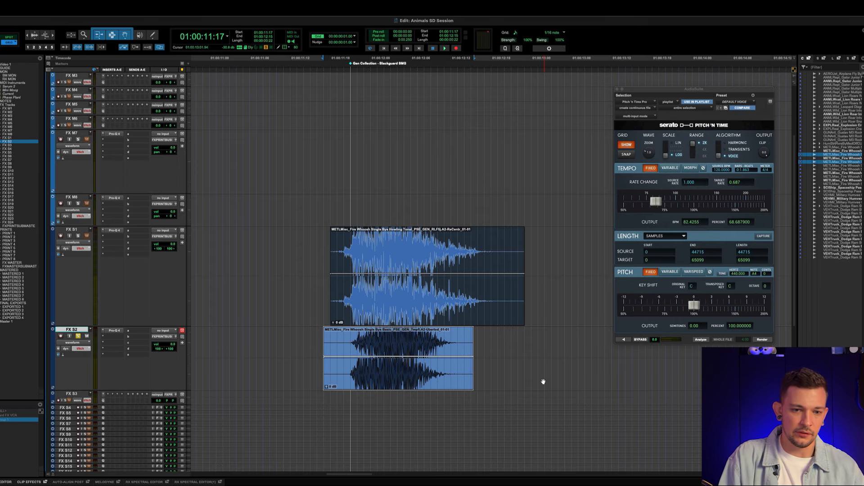
- Open RX De-click and render it over the opening section of the processed fire whoosh on FX S2
key(ctrl+space)
text(dec)
key(Return)
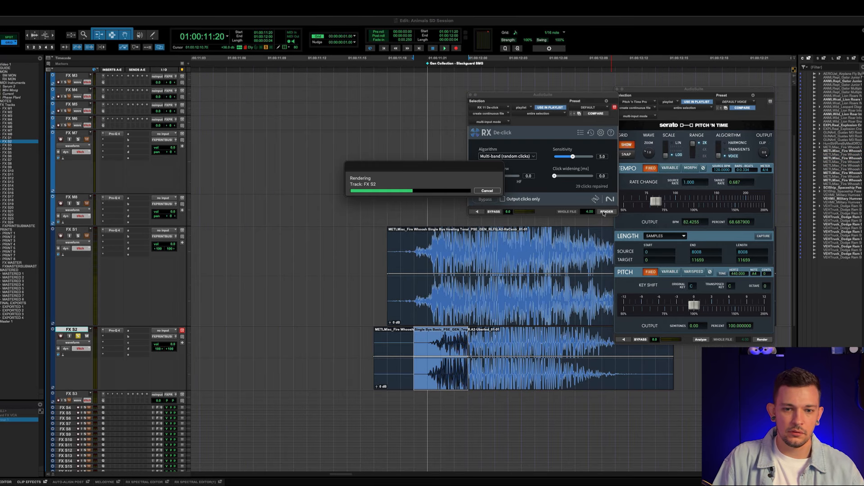
- Audition the de-clicked fire whoosh and extend its repaired section's start earlier on FX S2
click(359, 341)
key(space)
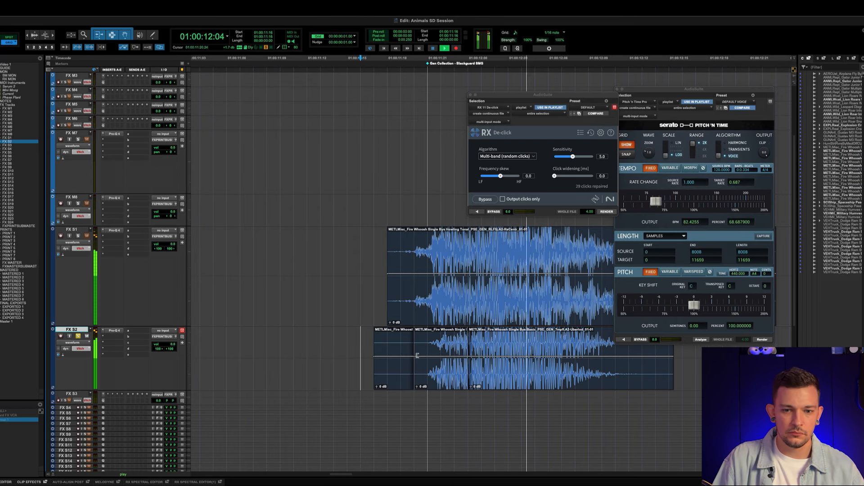
key(space)
drag(419, 350, 392, 347)
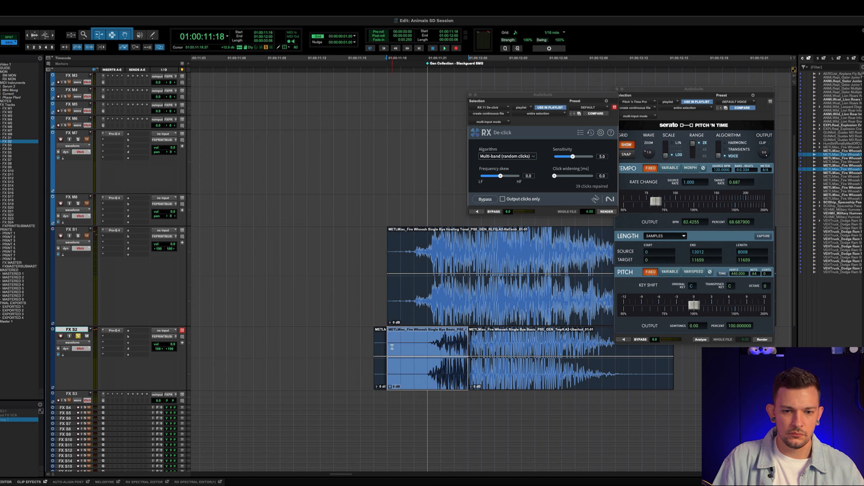
- Delete the leftover clip sliver at the start of FX S2 and audition the remaining fire whoosh
click(381, 373)
key(Delete)
click(435, 379)
click(390, 343)
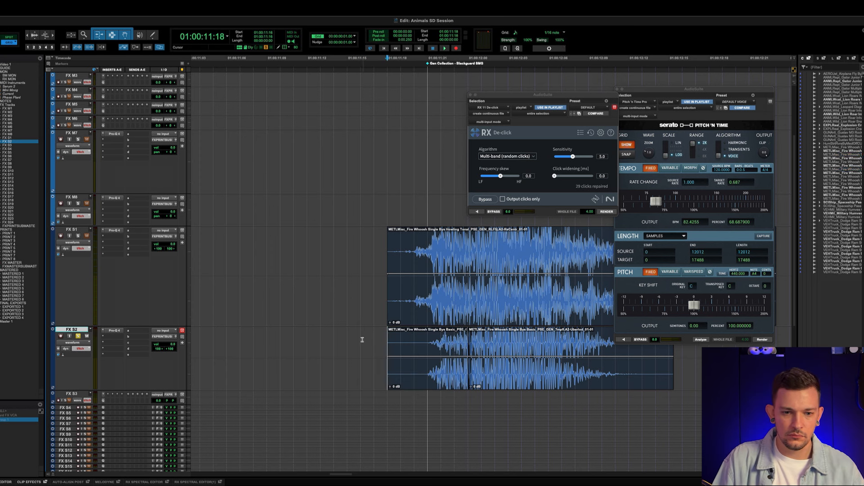
key(space)
key(space)
- Render the opening section of the FX S2 whoosh through De-click with sensitivity 6.8 and click widening 1.7, and audition it
click(430, 370)
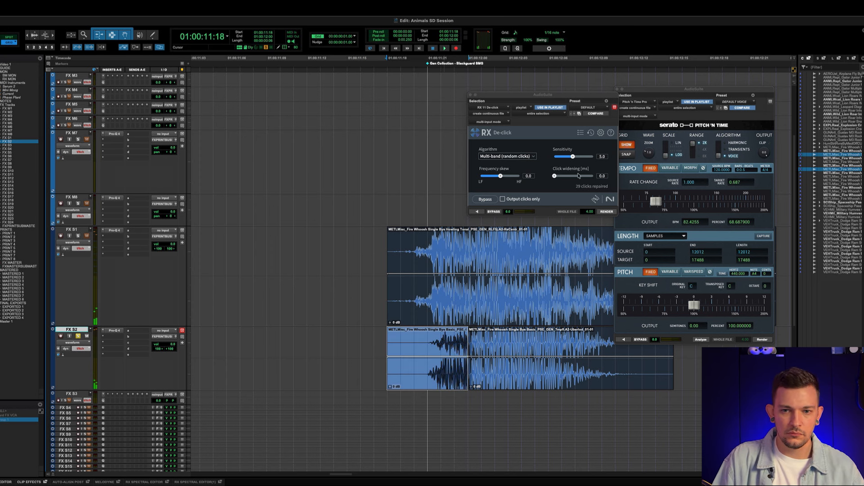
drag(573, 156, 567, 176)
click(606, 211)
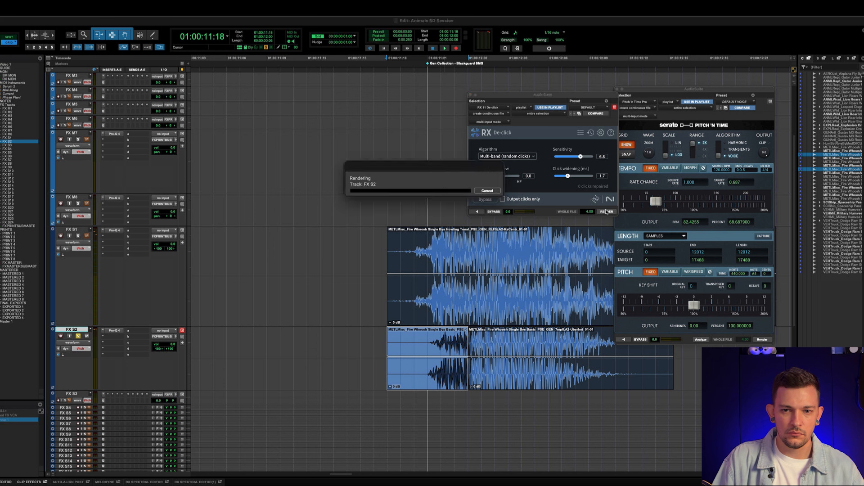
key(Down)
key(space)
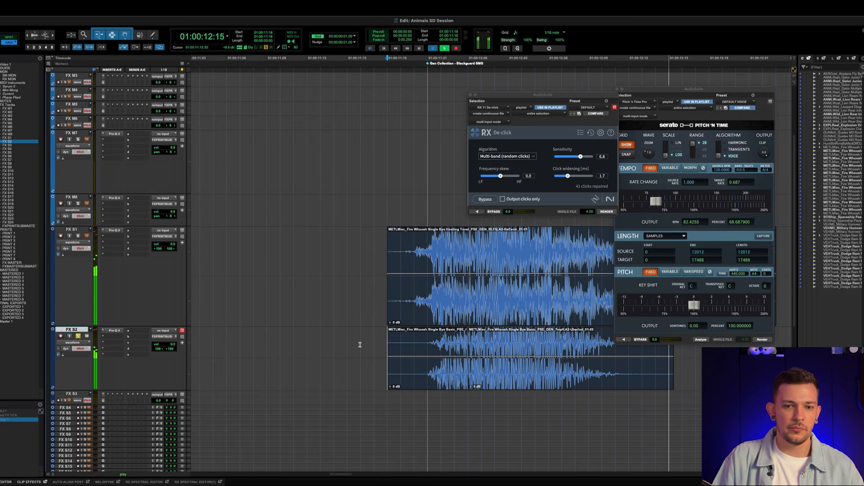
- Audition the FX S1 and S2 fire whooshes together and slightly lower the clip gain of the FX S1 whoosh
key(r)
key(space)
click(306, 252)
key(space)
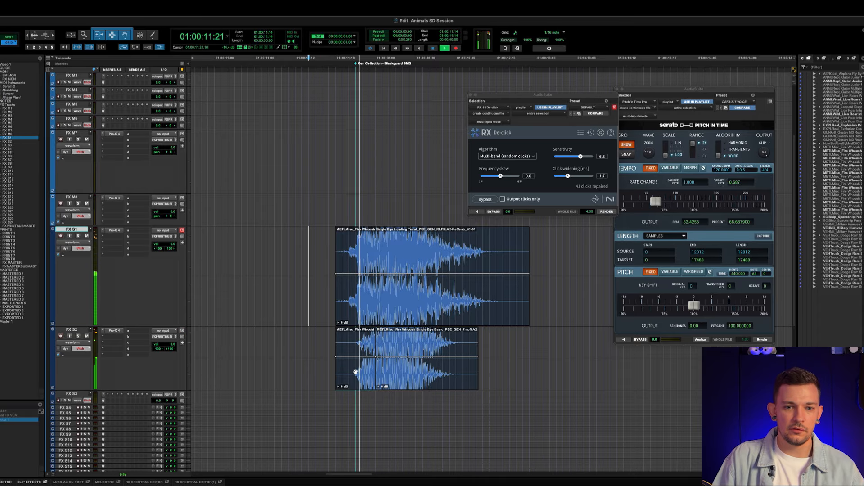
key(space)
click(401, 316)
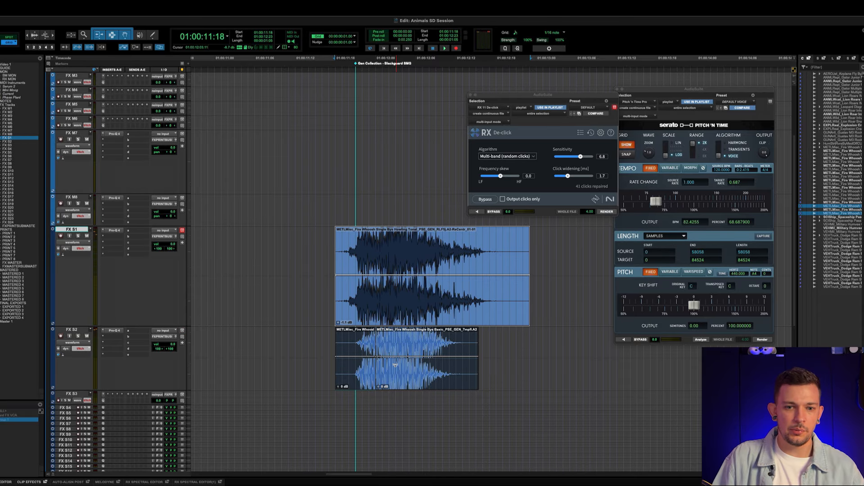
- Enlarge the FX M8 track's height, switch to Soundminer, and search the Pro Sound Effects library for tiger sounds
click(380, 208)
key(ctrl+Up)
scroll(381, 208, right, 3)
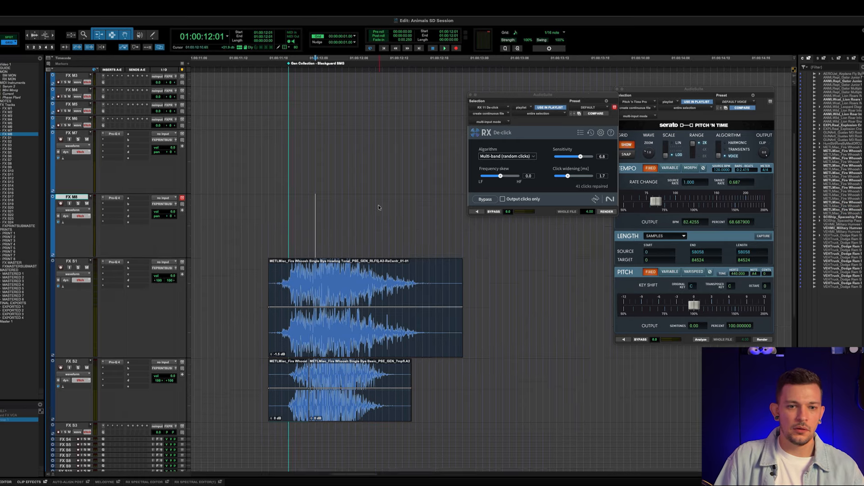
key(super+Tab)
key(super+Tab)
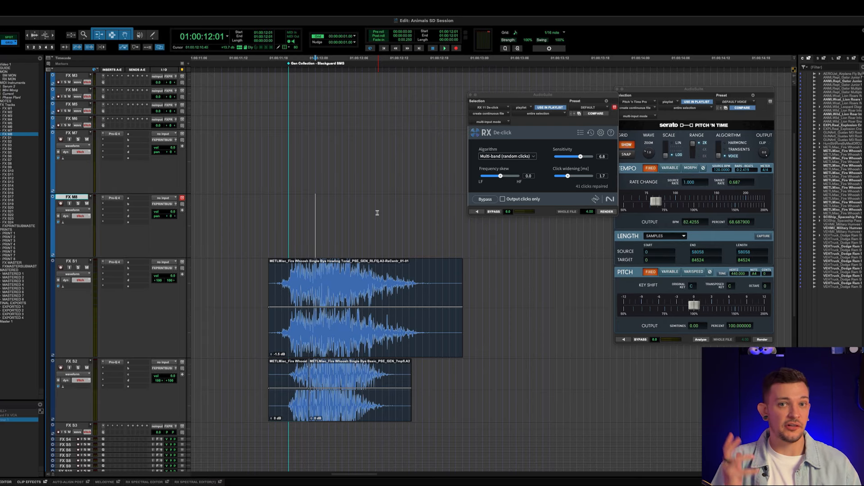
key(super+Tab)
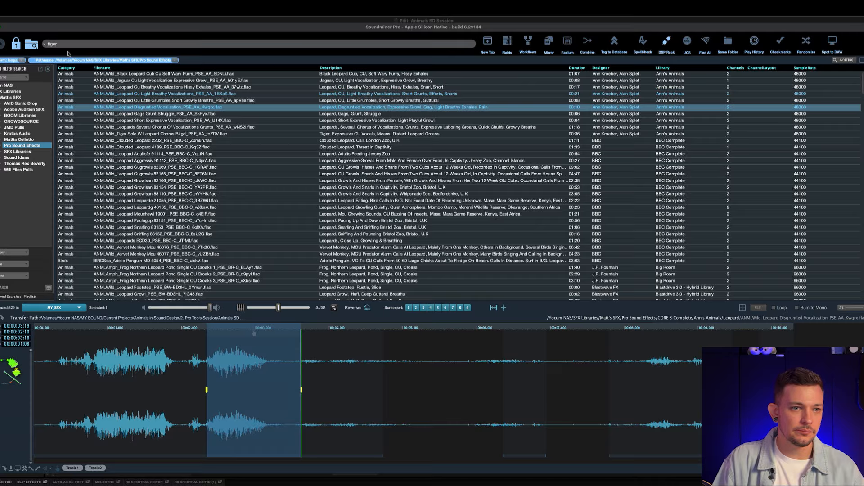
key(Return)
- Audition Bengal tiger growling, breathing and chuffing recordings to find a vocalization suited to the fire whoosh
scroll(410, 218, down, 5)
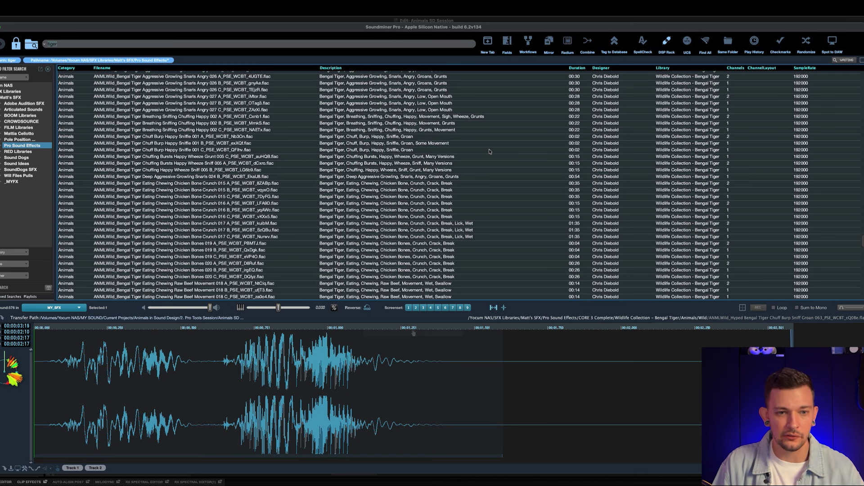
click(403, 105)
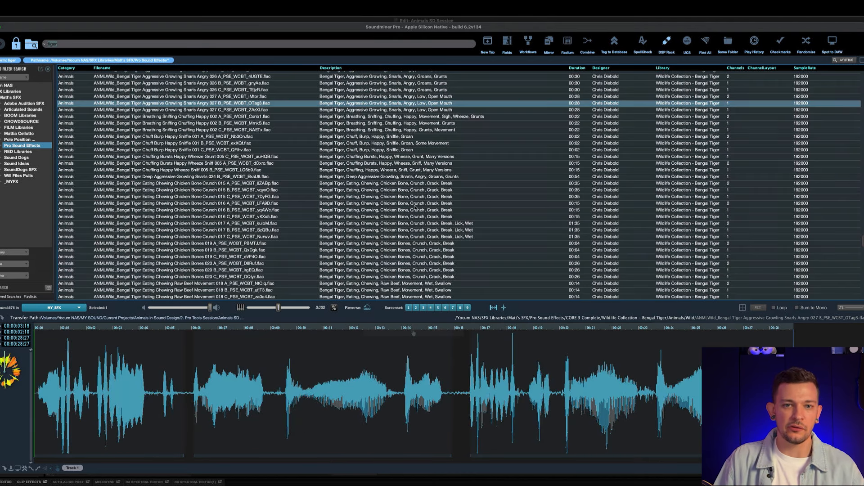
scroll(418, 212, up, 3)
scroll(415, 134, down, 3)
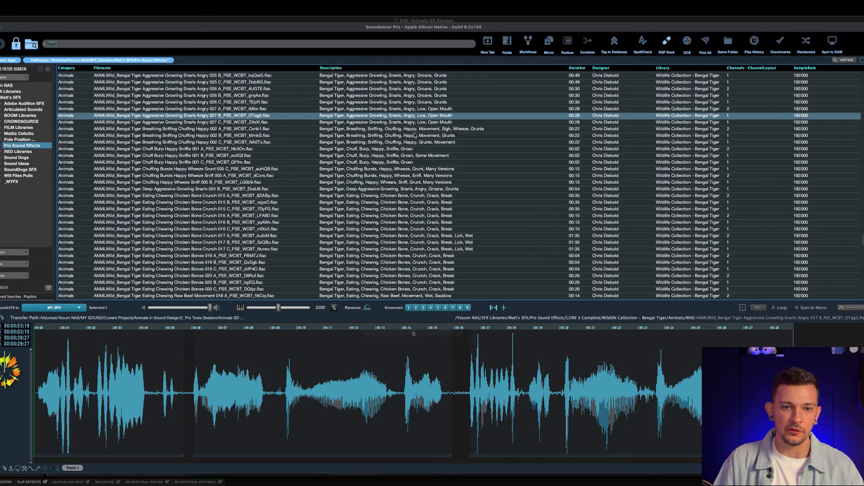
click(384, 88)
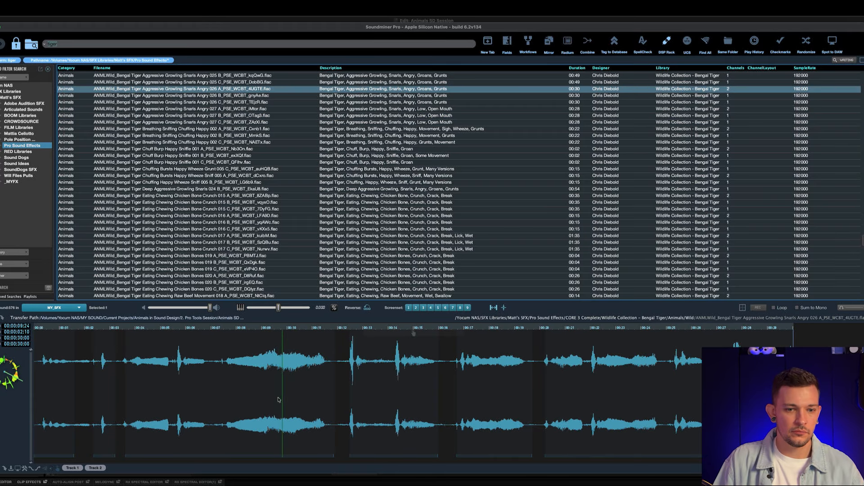
click(261, 378)
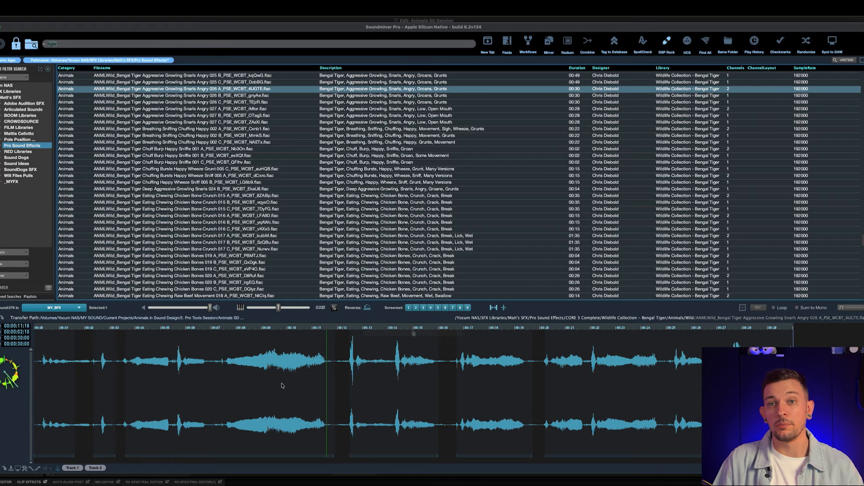
click(361, 114)
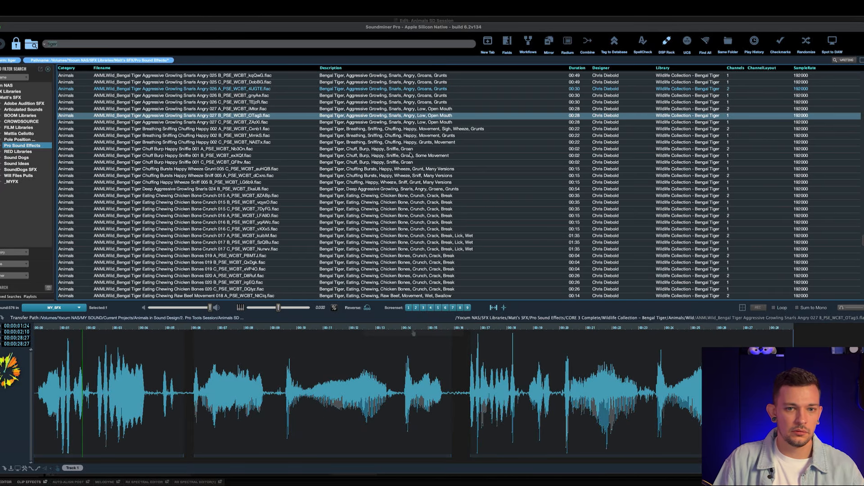
click(484, 418)
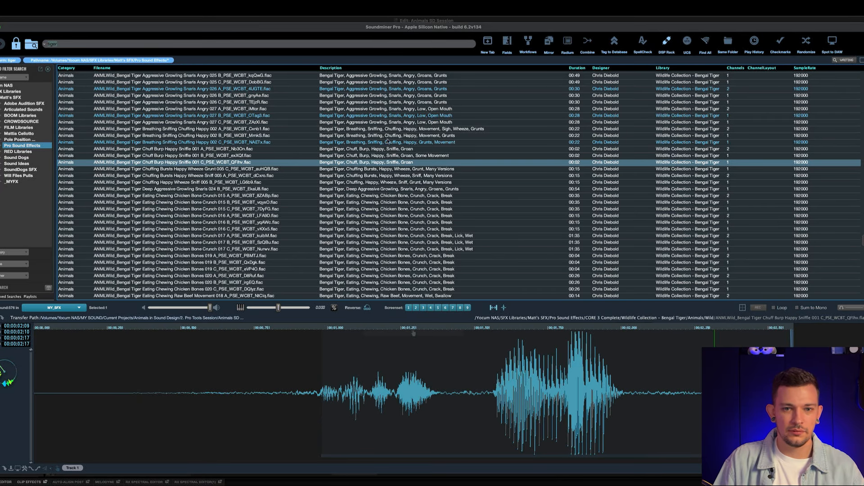
scroll(414, 189, down, 15)
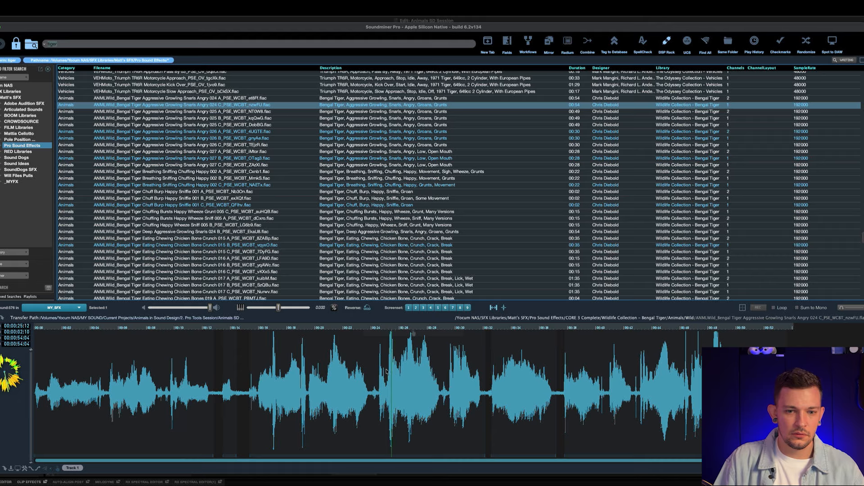
- Select a short growl in the Bengal Tiger Aggressive Growling Snarls Angry 024 C file and transfer it to FX M8 in Pro Tools
drag(386, 367, 404, 379)
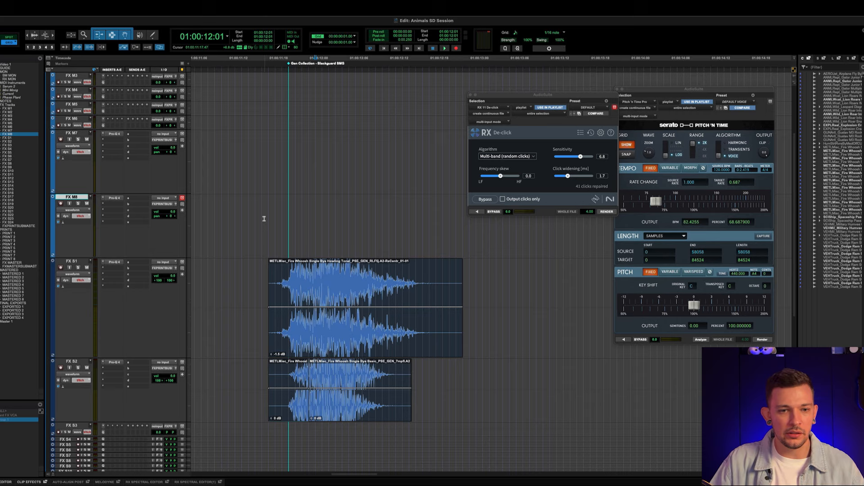
click(261, 219)
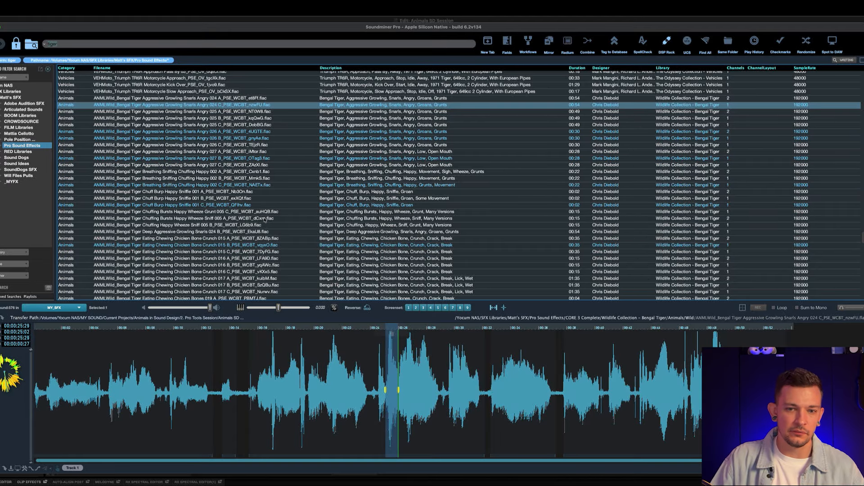
key(s)
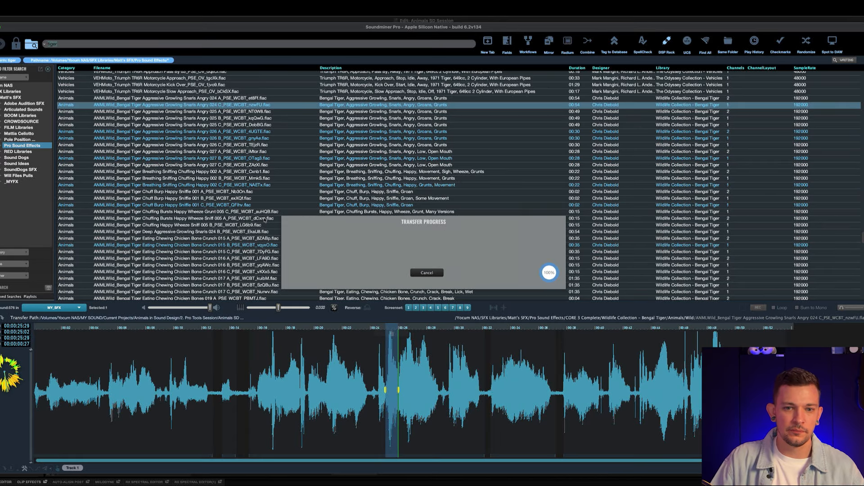
drag(335, 250, 348, 248)
- Add a fade-in and a fade-out to the Bengal tiger growl on FX M8
click(314, 207)
key(d)
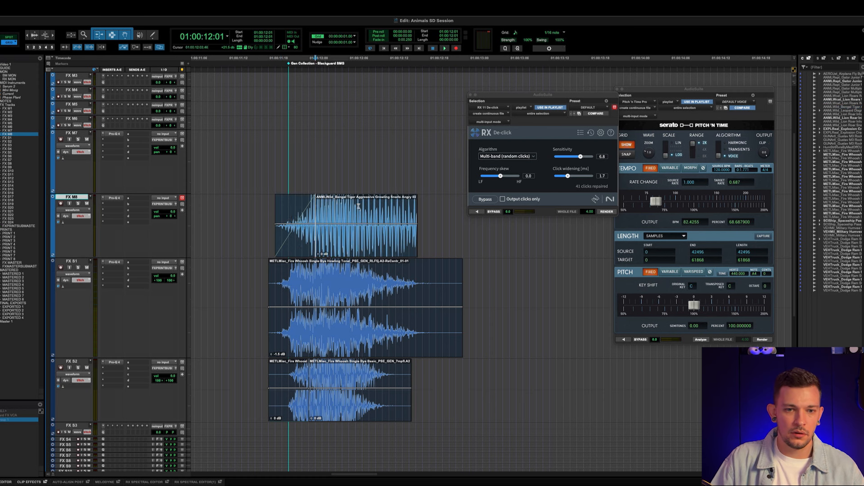
click(363, 207)
key(g)
- Switch to Soundminer, search the library for "tiger roar", and remove the separate tiger search filter
click(295, 152)
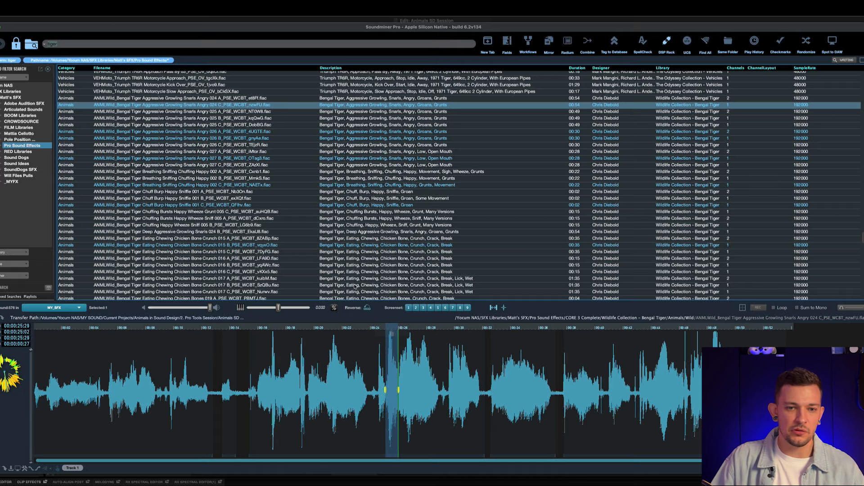
click(171, 45)
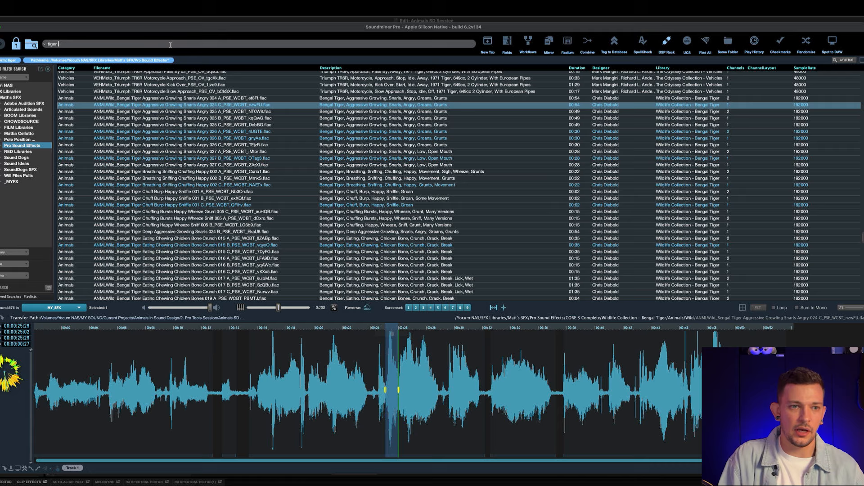
key(Return)
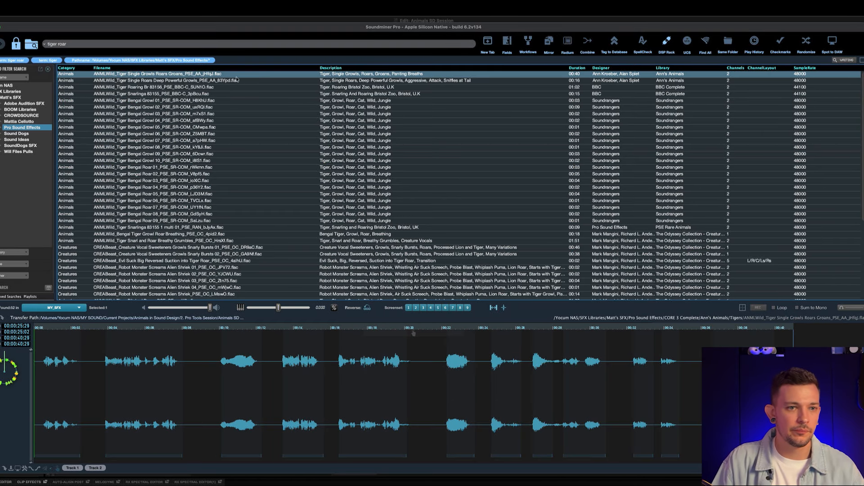
click(60, 60)
- Audition the tiger roar recordings and compare individual roars within the Tiger Single Roars Deep Powerful Growls file
click(346, 120)
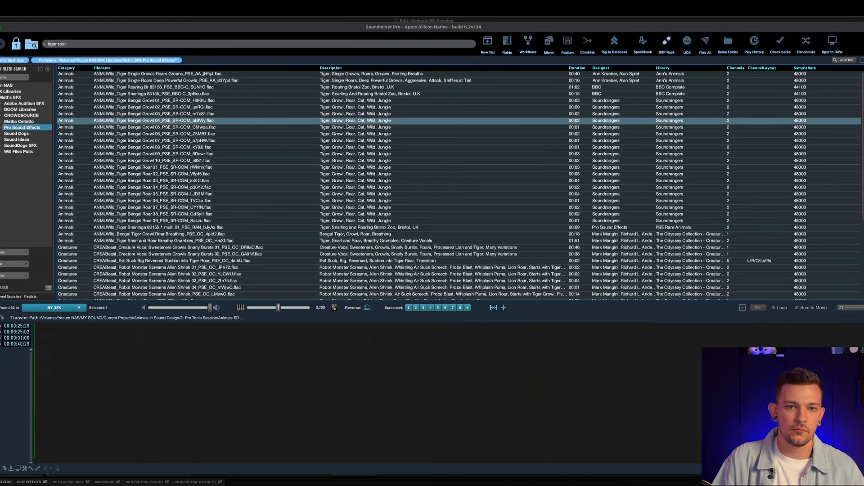
click(362, 79)
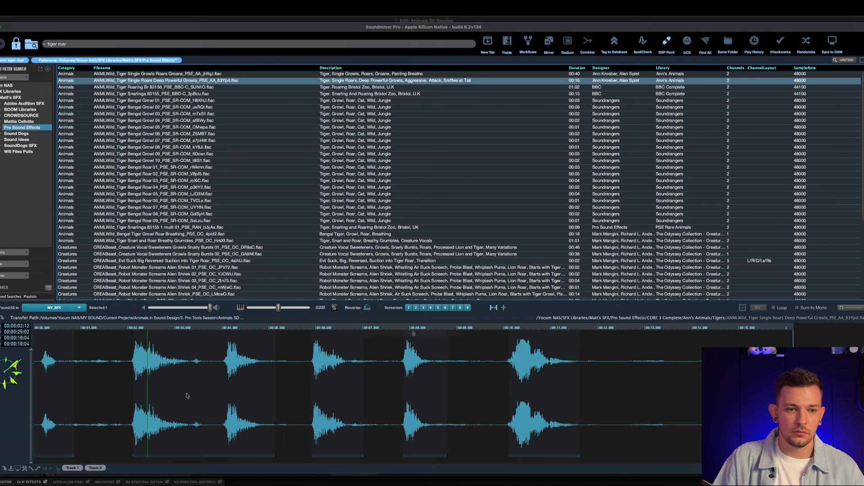
click(362, 74)
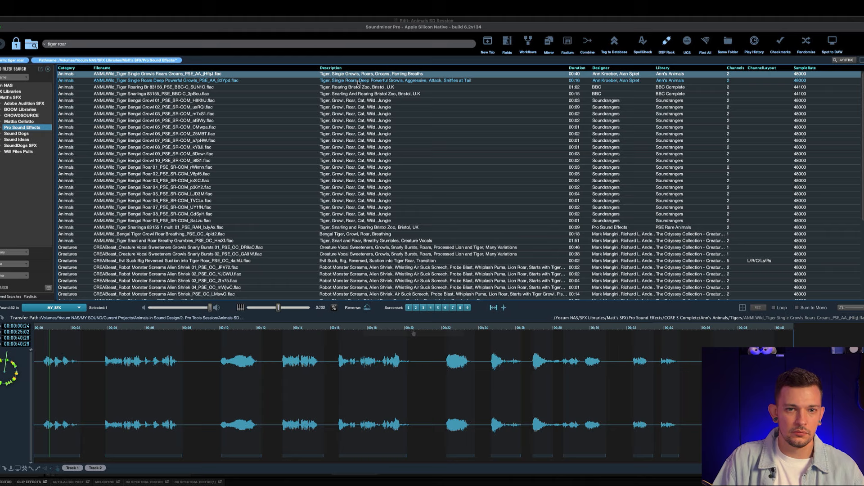
click(361, 80)
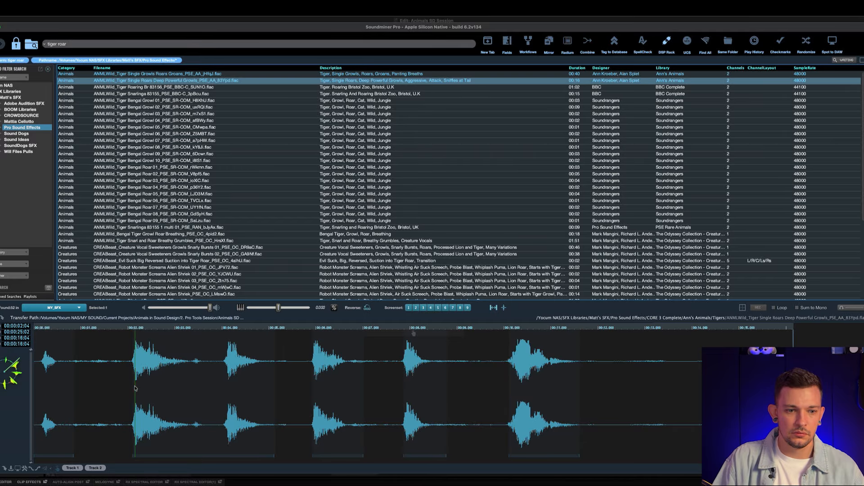
click(309, 361)
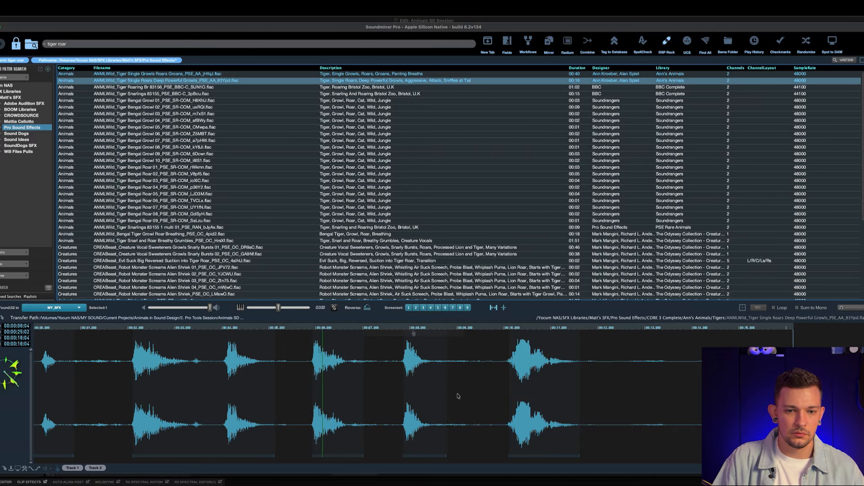
click(513, 372)
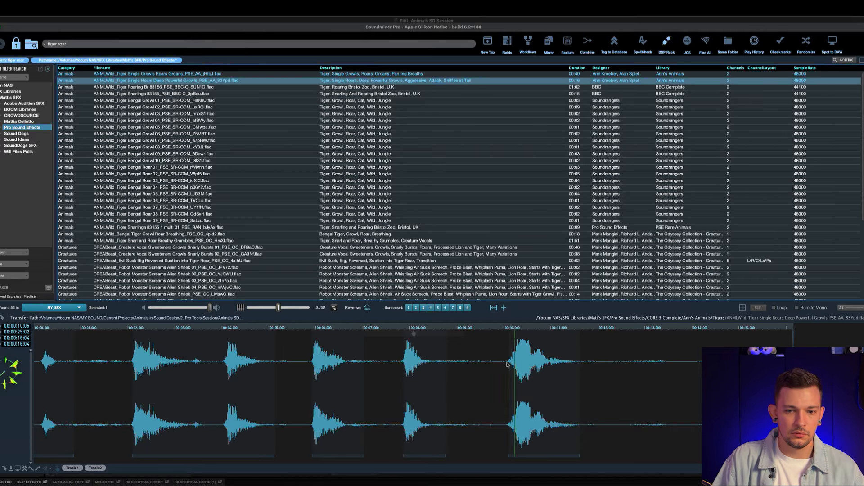
click(311, 358)
click(220, 358)
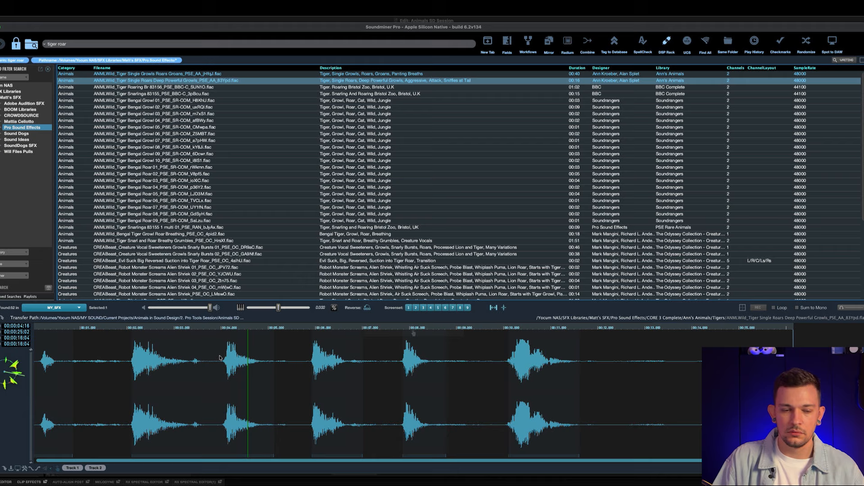
- Select the third roar in the Deep Powerful Growls file and transfer it to an enlarged FX S3 track alongside the whooshes
drag(221, 359, 277, 361)
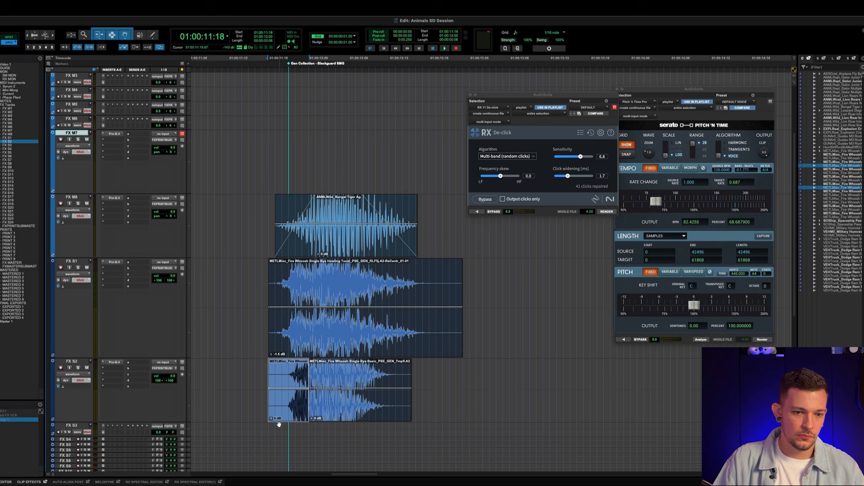
click(277, 425)
key(ctrl+Up)
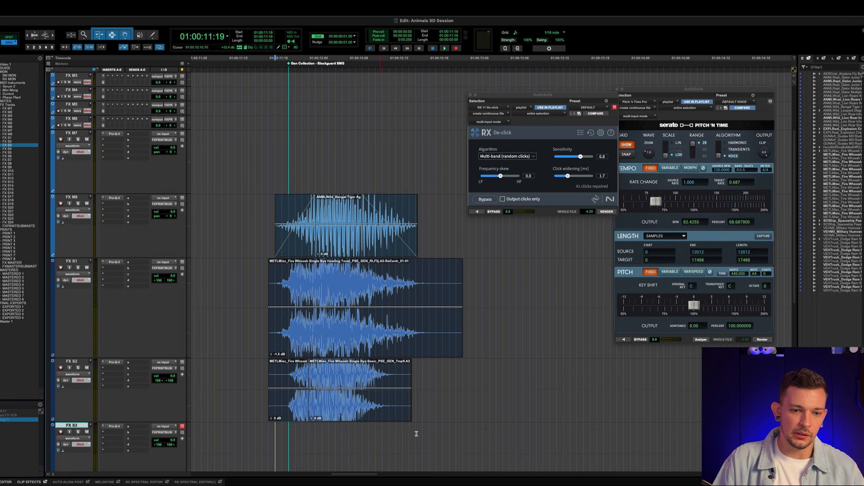
scroll(448, 363, down, 3)
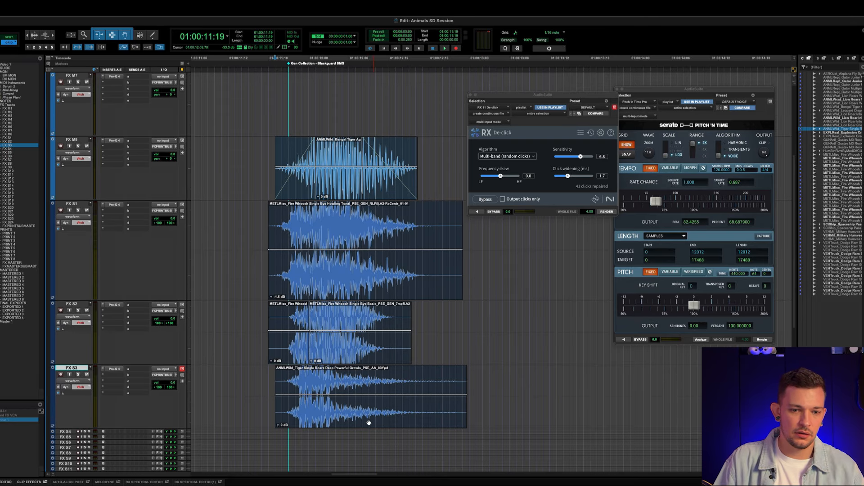
click(368, 418)
key(r)
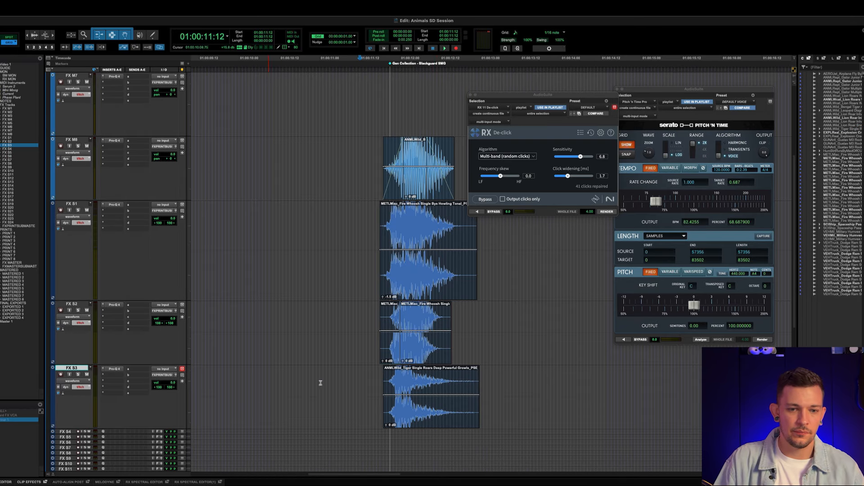
- Move the tiger roar on FX S3 slightly later to start at the marker, and play the layers together
drag(429, 410, 435, 414)
click(320, 396)
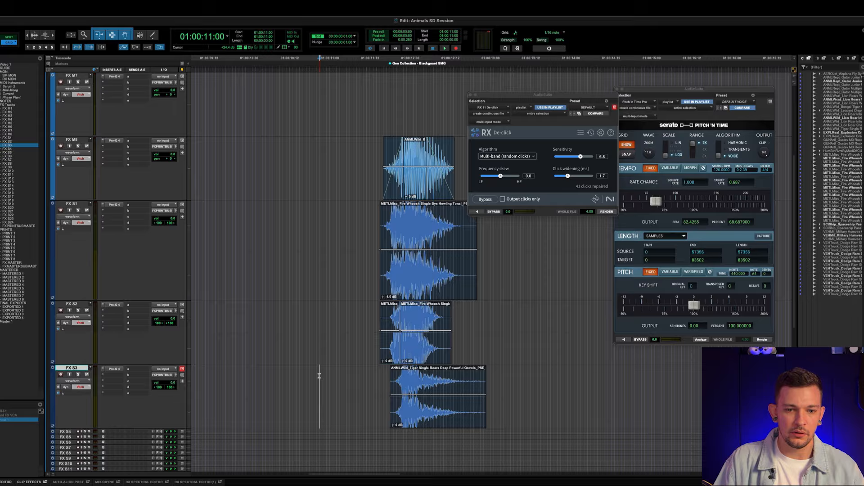
key(space)
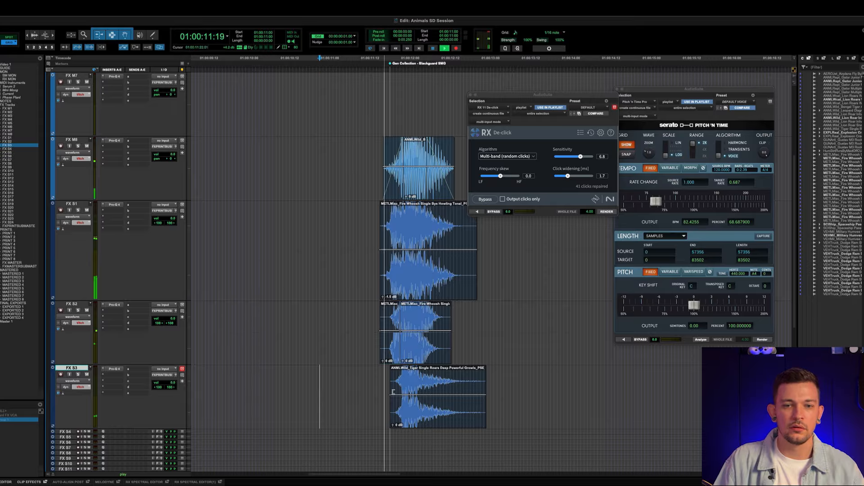
key(space)
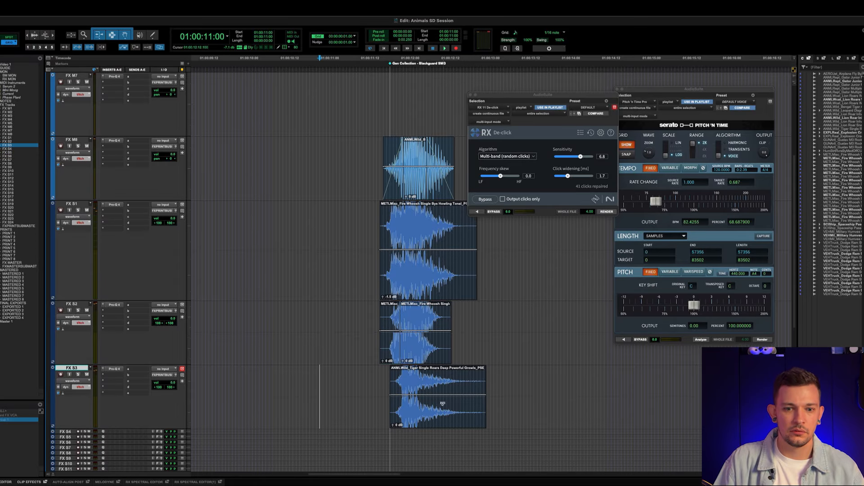
- Trim the tail of the tiger roar on FX S3 to end with the growl and fade it out
click(454, 383)
key(s)
click(420, 379)
key(g)
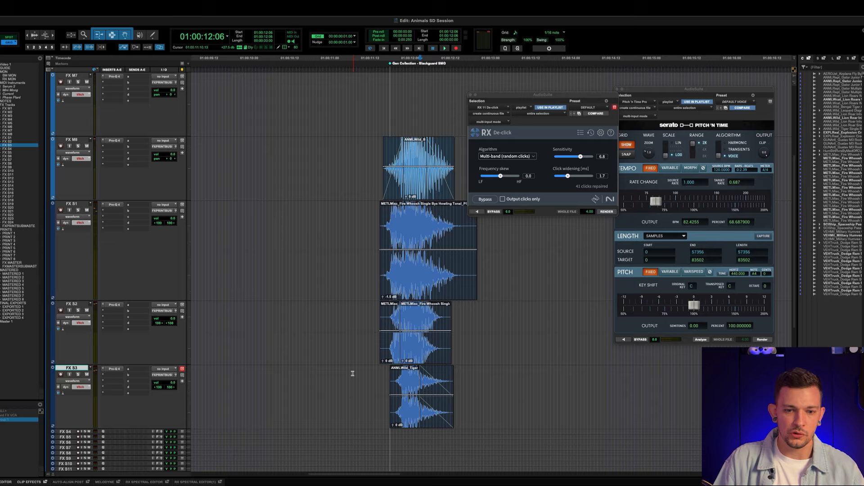
- Lower the clip gain of the growl, setting the FX S1 whoosh to -3.3 dB and both FX S2 whoosh clips to -3.4 dB
drag(421, 167, 421, 170)
key(t)
scroll(442, 207, right, 5)
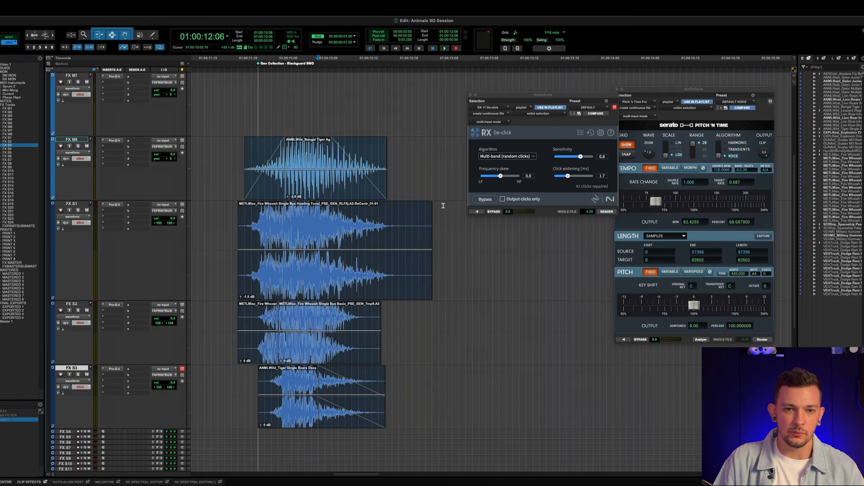
scroll(406, 212, left, 2)
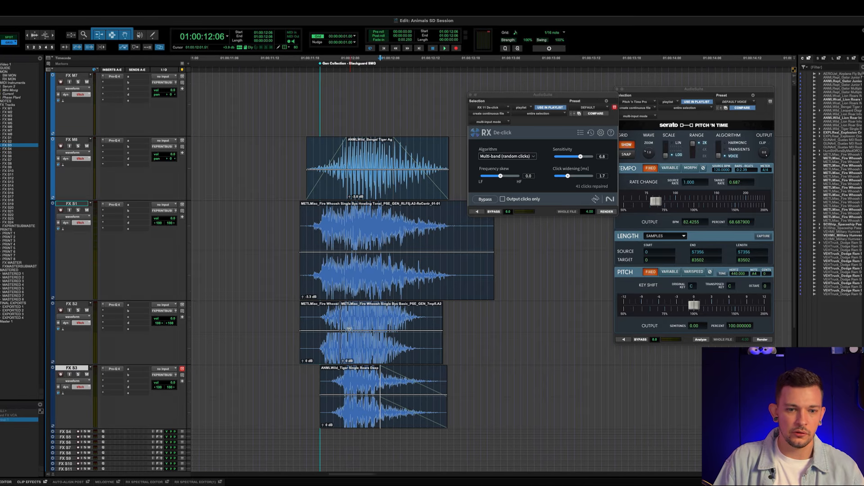
drag(350, 329, 356, 333)
key(super+z)
click(332, 355)
shift+click(347, 354)
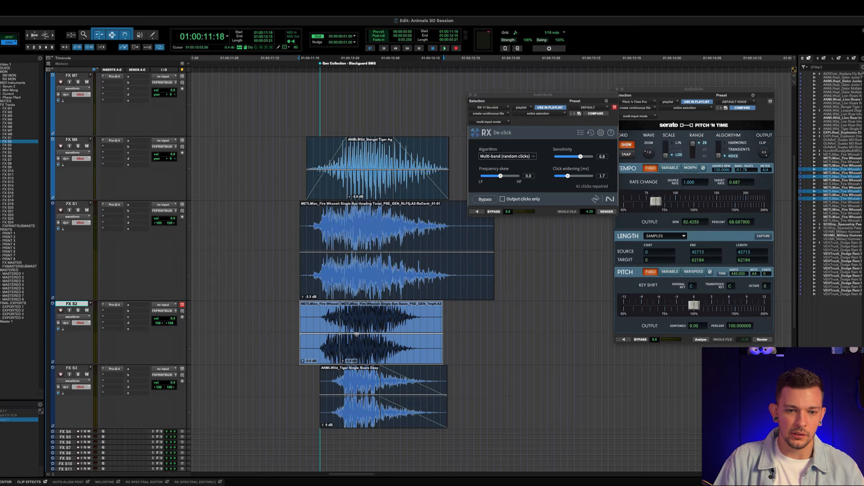
- Play all the layers from just before the clips to check the new balance
key(r)
key(r)
click(320, 382)
key(space)
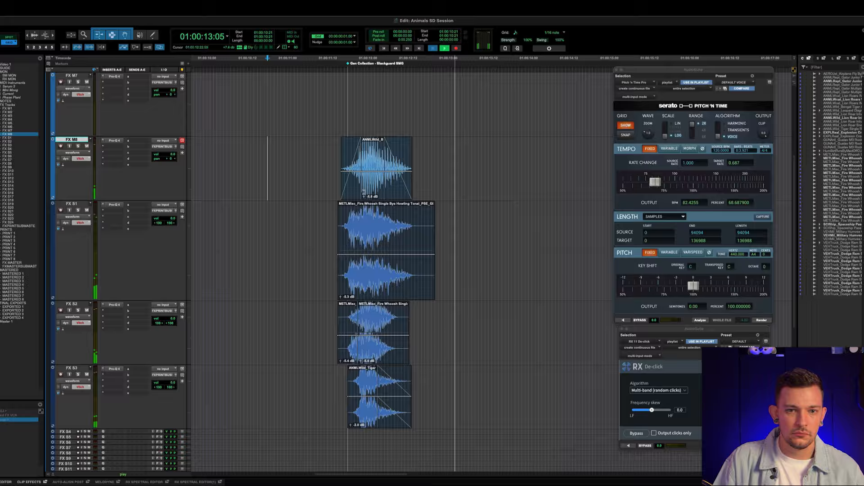
- Raise the clip gain of the tiger growl on FX M8 and listen to the combined layers
key(space)
drag(311, 172, 526, 173)
scroll(365, 178, up, 5)
click(311, 153)
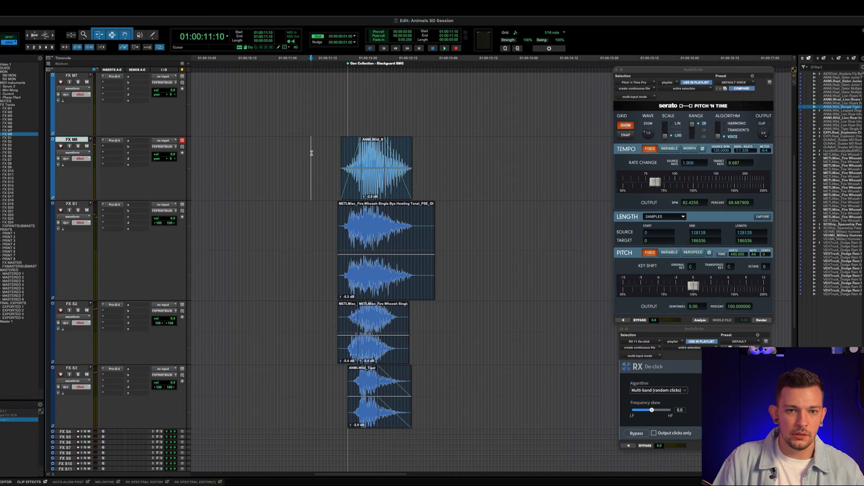
key(space)
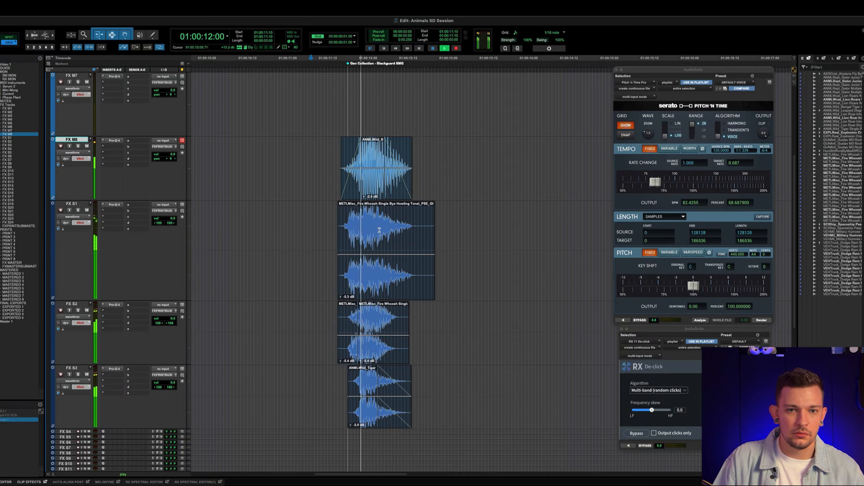
key(space)
- Raise the clip gain of the tiger roar on FX S3 to -0.1 dB and play the layers
click(364, 413)
drag(362, 397, 362, 394)
click(315, 379)
key(space)
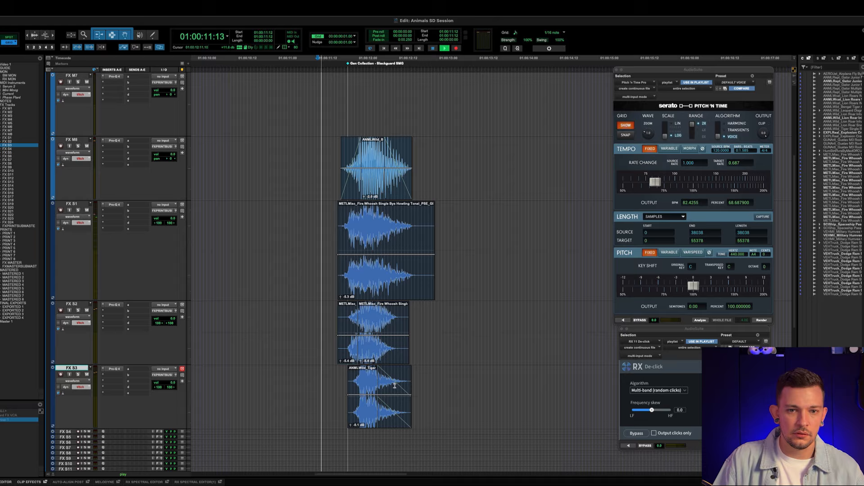
- Trim the end of the FX S2 whoosh to match the tiger roar's end, and play back the layers
scroll(316, 380, up, 2)
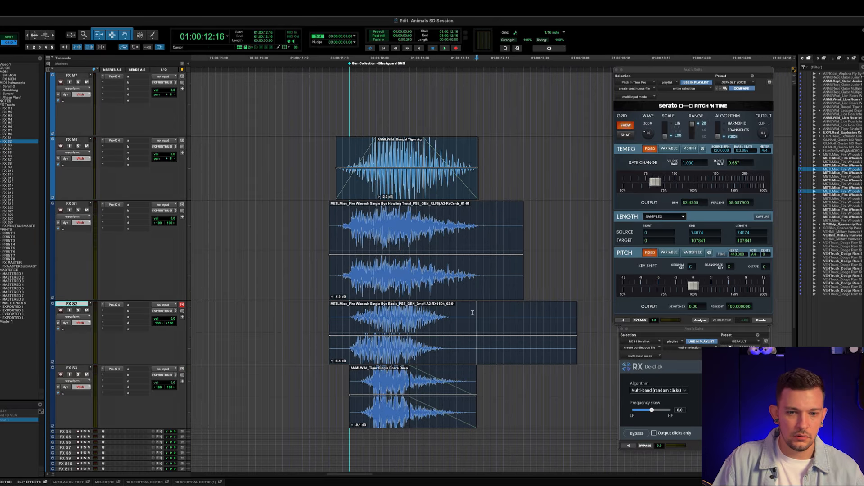
key(s)
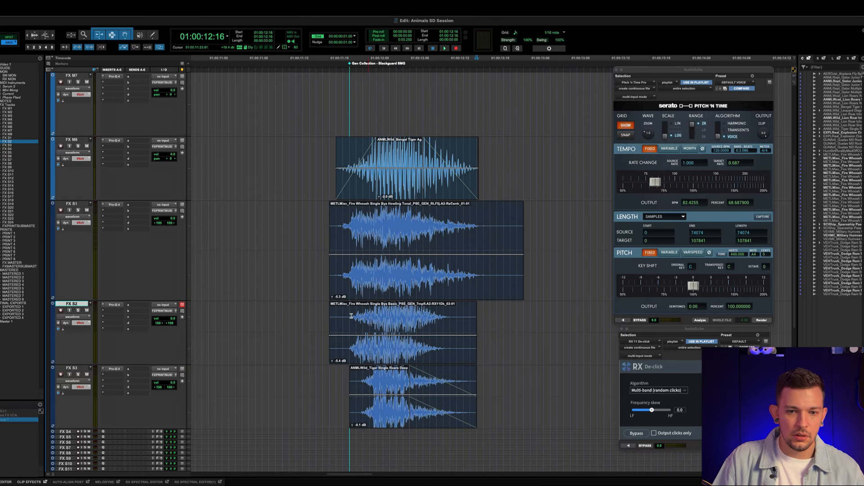
click(381, 353)
key(ctrl+shift+Up)
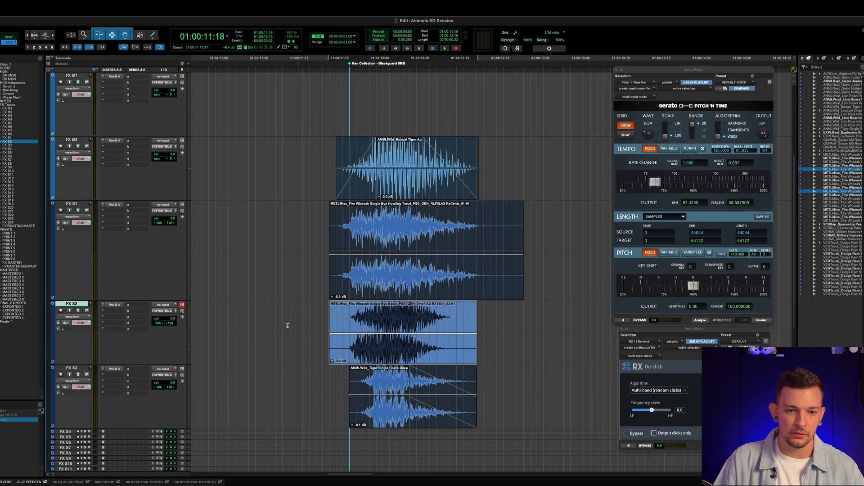
click(288, 326)
key(space)
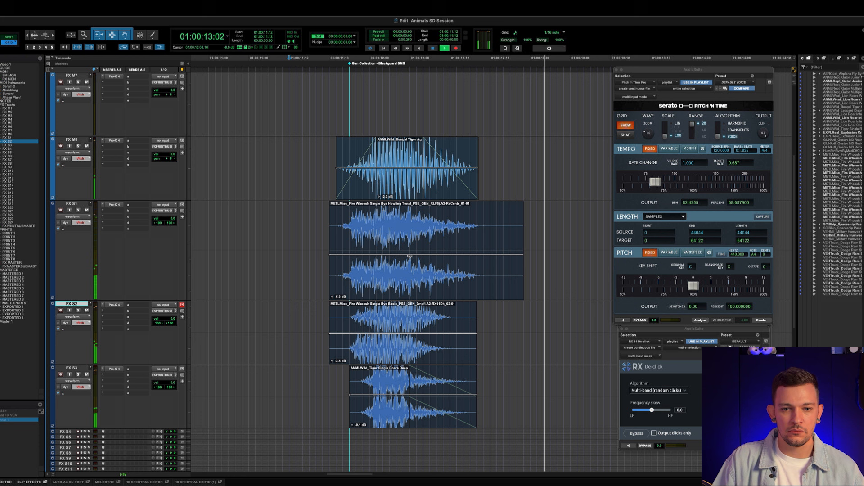
key(space)
- Mute the tiger growl and roar clips and play the fire whooshes on their own
drag(289, 168, 521, 167)
shift+click(521, 379)
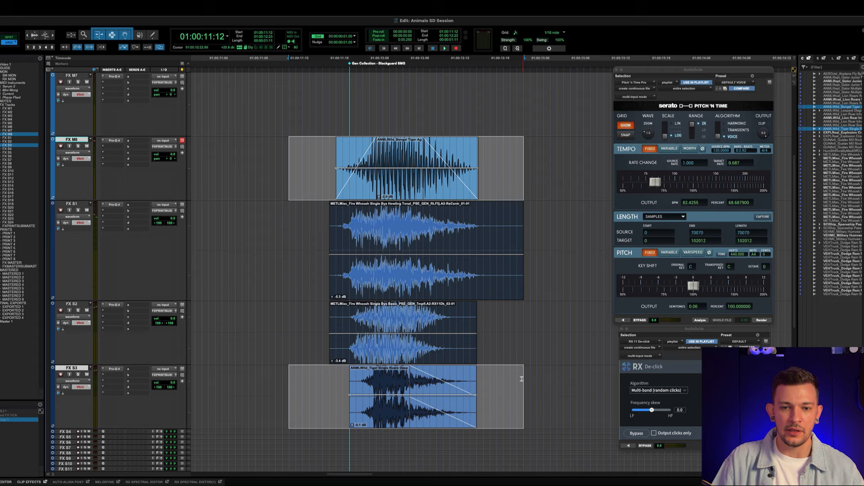
key(super+m)
click(282, 379)
key(space)
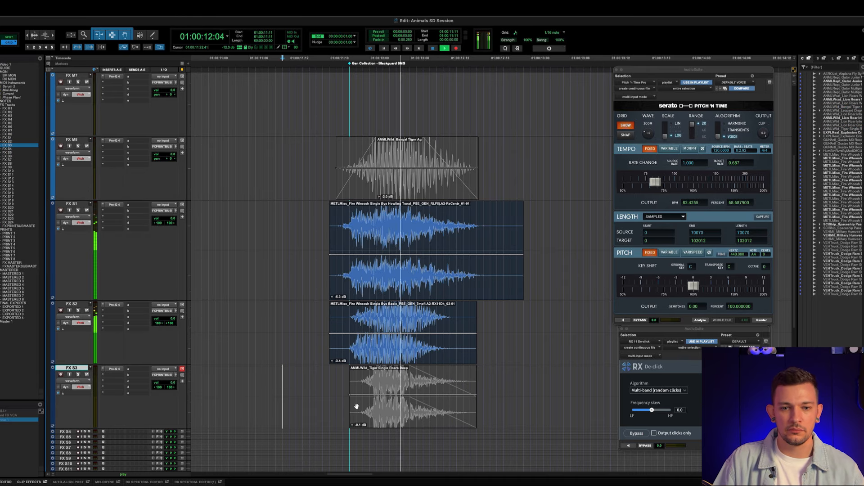
key(space)
- Unmute the tiger growl and roar clips and play them together with the whooshes
drag(290, 393, 668, 393)
shift+click(520, 166)
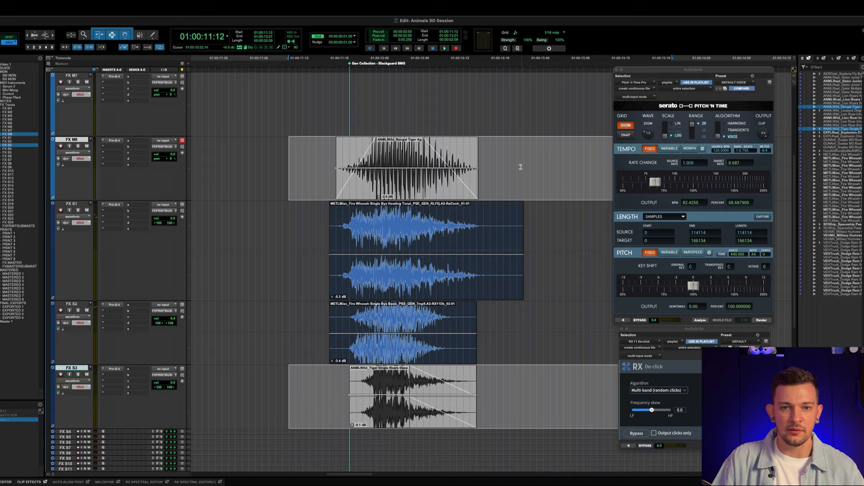
key(super+m)
click(274, 145)
key(space)
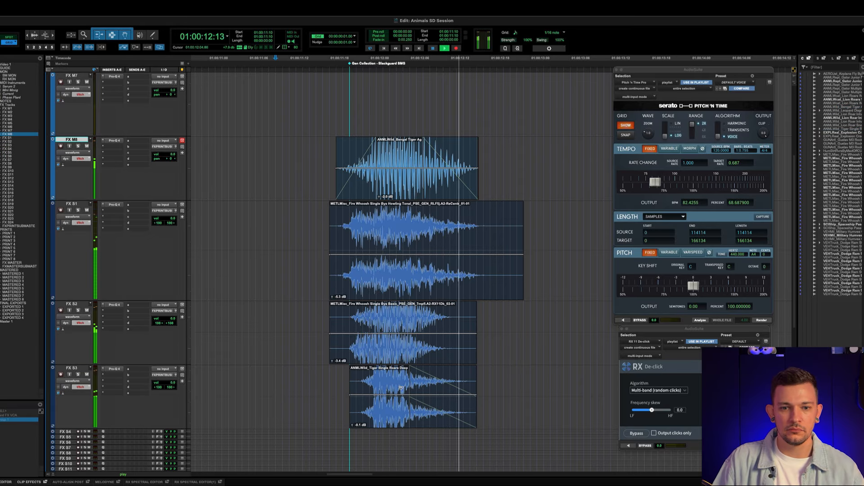
key(space)
- Lower the whooshes to -6.5 dB on FX S2 and -7.8 dB on FX S1, raise the growl's clip gain, and play the mix
click(388, 353)
drag(388, 334, 387, 338)
drag(398, 267, 398, 270)
drag(403, 171, 403, 167)
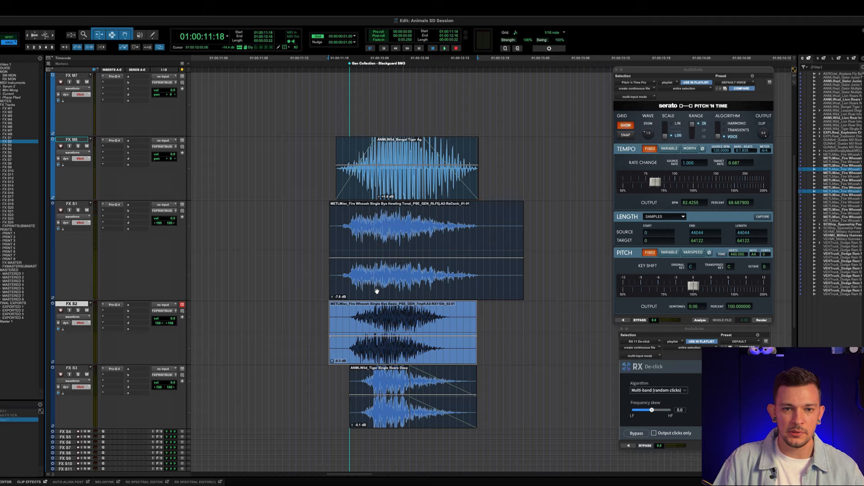
click(381, 398)
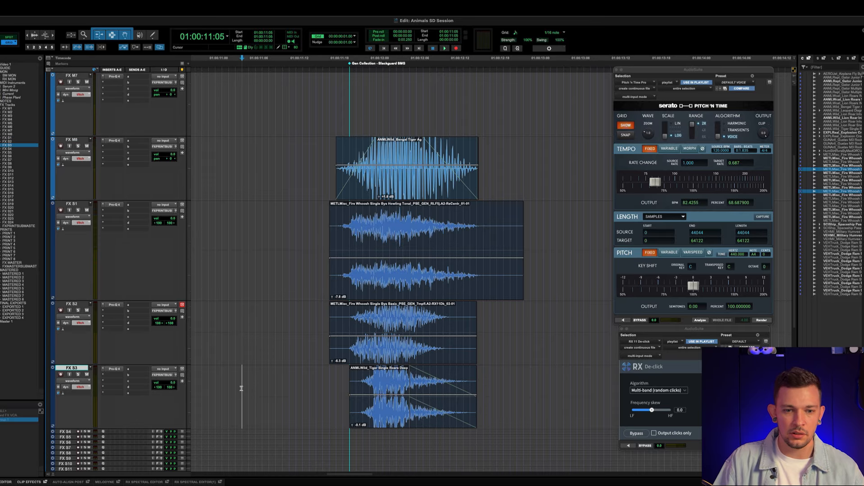
key(space)
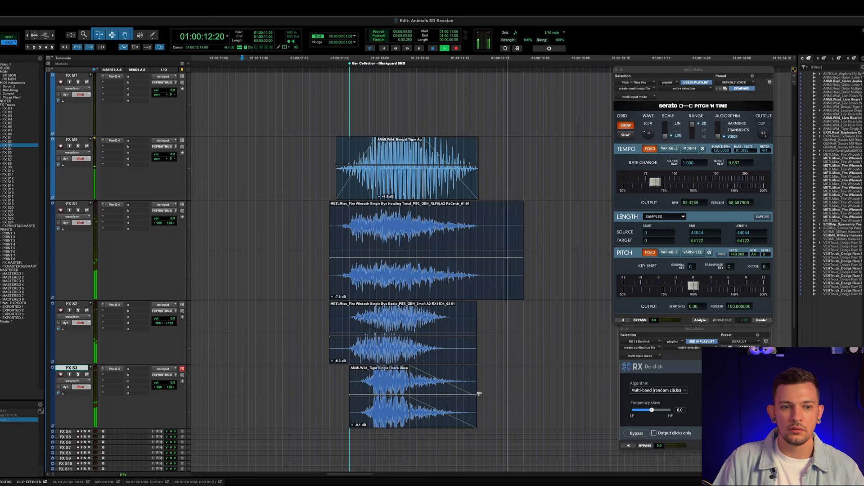
key(space)
- Shorten the end of the tiger growl on FX M8 and play back all the layers
drag(444, 188, 429, 188)
click(316, 152)
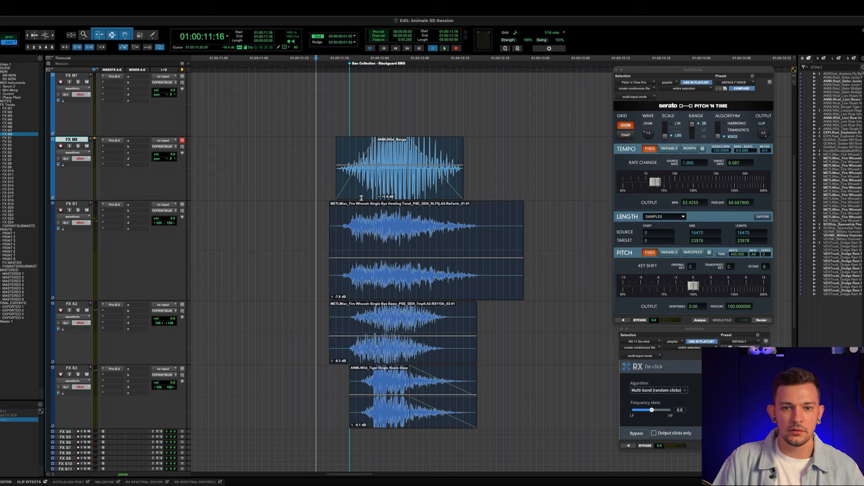
key(space)
key(space)
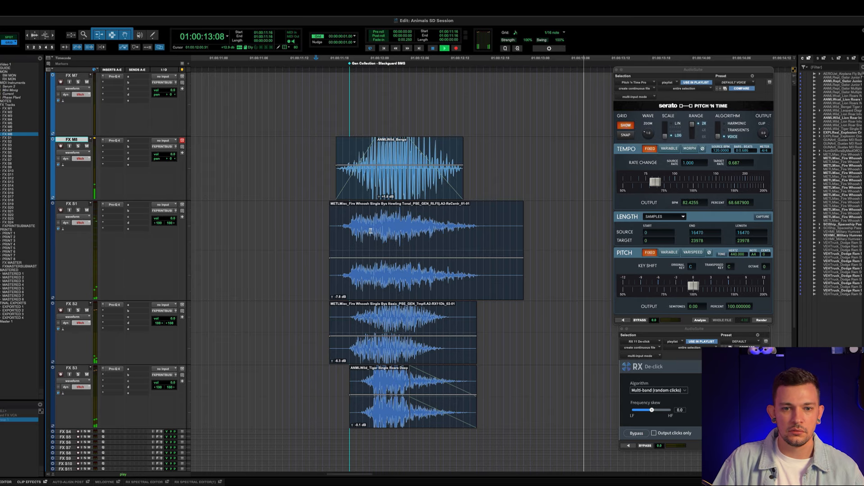
click(269, 238)
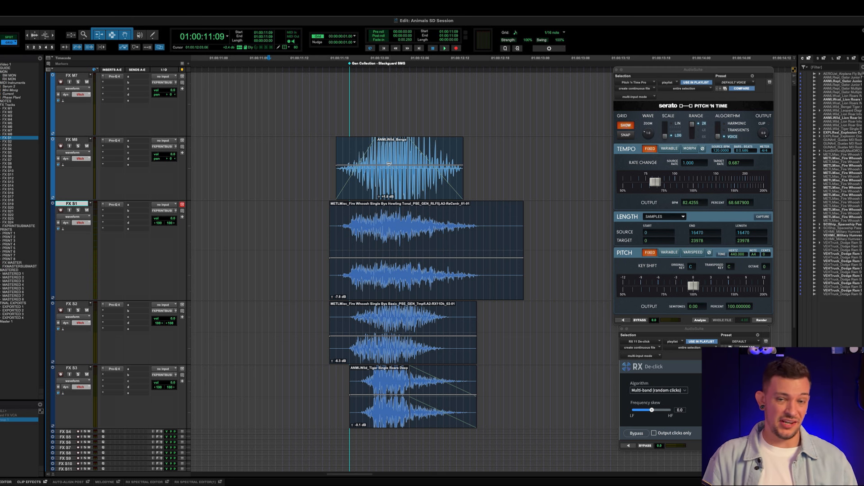
- Slightly lower the clip gain of the growl and the FX S1 whoosh, and set the FX S2 whoosh to -7.7 dB
drag(390, 164, 390, 165)
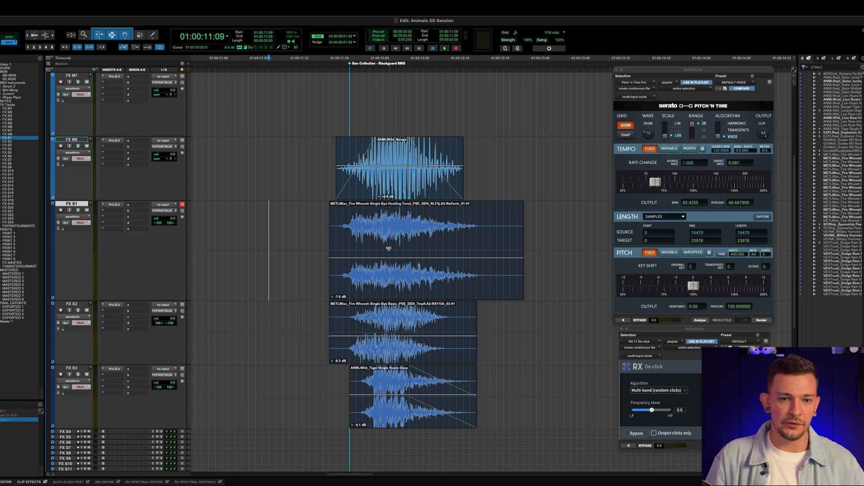
drag(389, 248, 388, 251)
drag(387, 341, 387, 342)
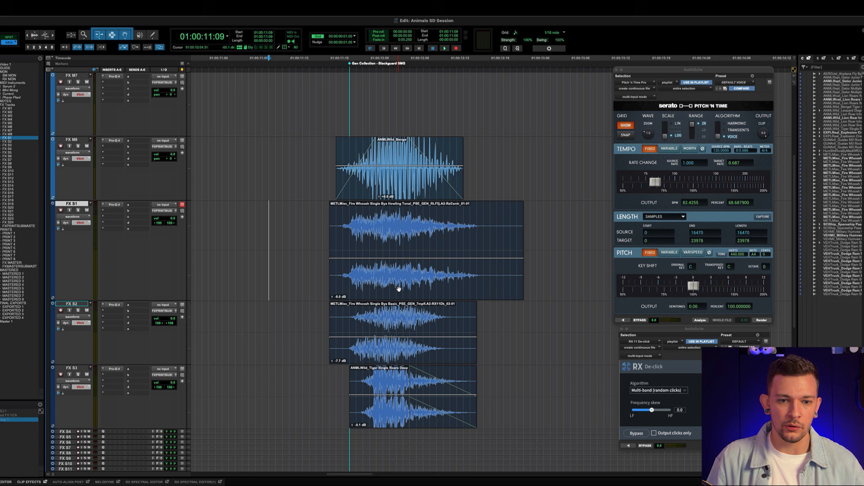
- Solo and play the two whoosh tracks, followed by the tiger roar on FX S3 alone
drag(330, 242, 625, 334)
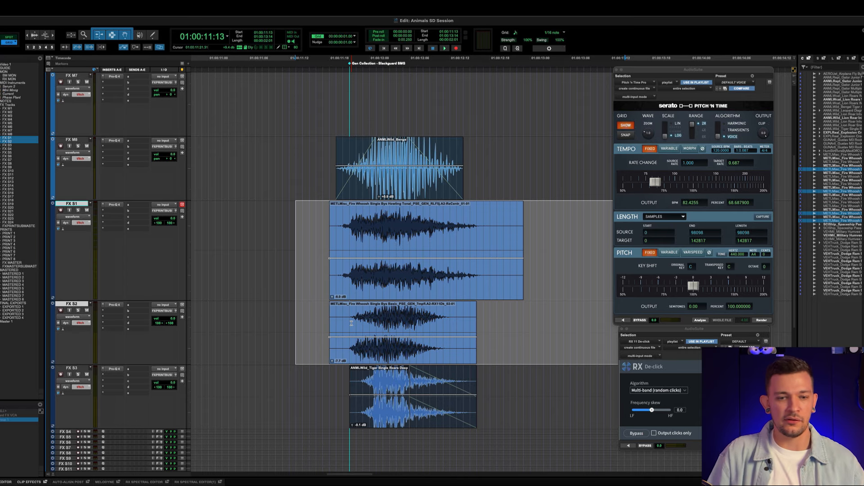
key(space)
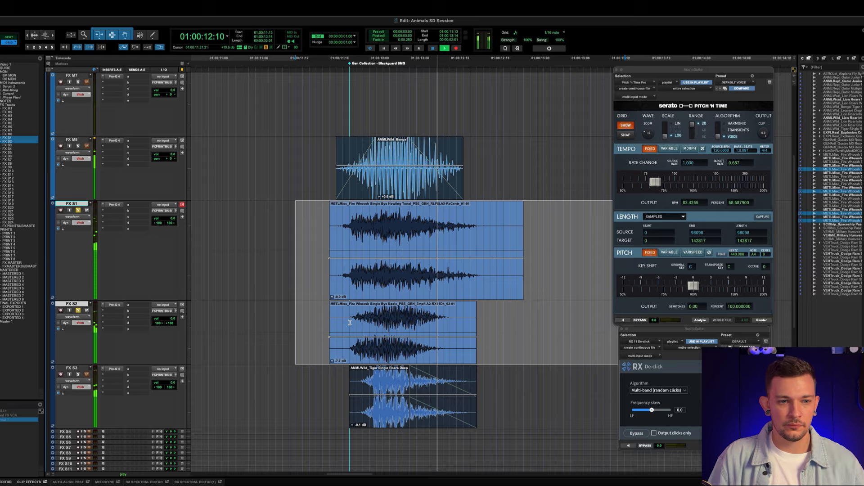
key(space)
click(289, 309)
click(328, 384)
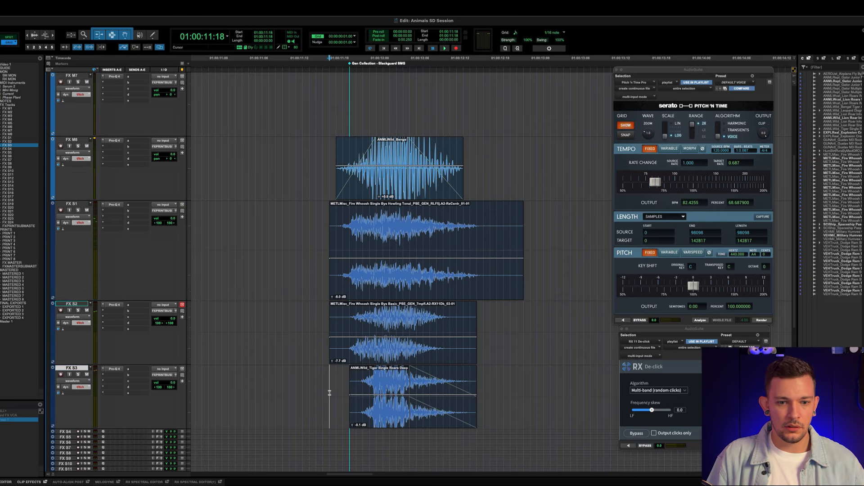
key(space)
key(space)
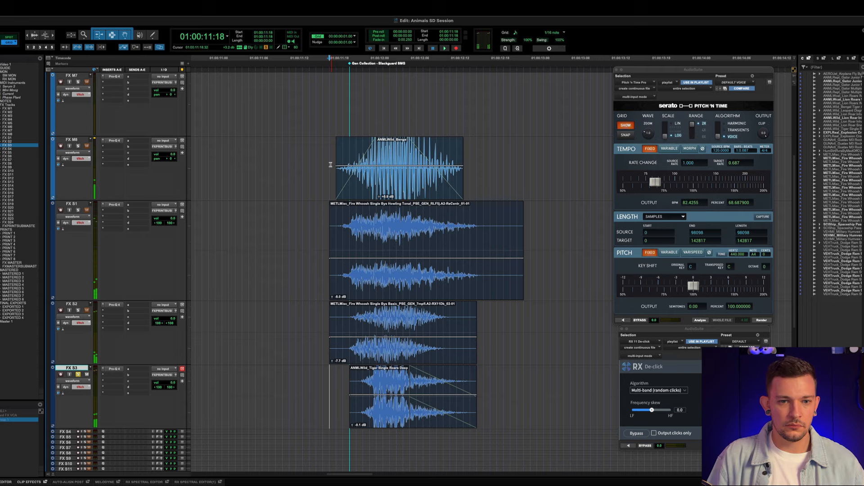
- Play the tiger growl layer on FX M8, followed by all the layers together without any solo
click(335, 182)
key(space)
key(space)
click(282, 158)
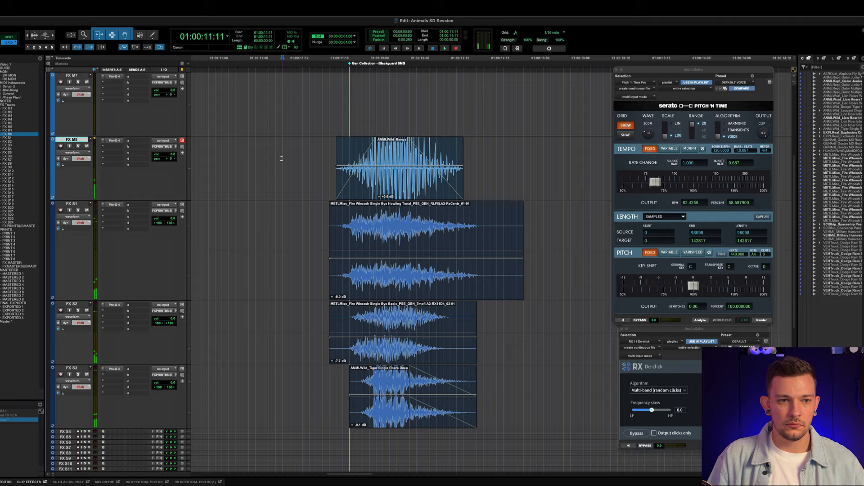
key(space)
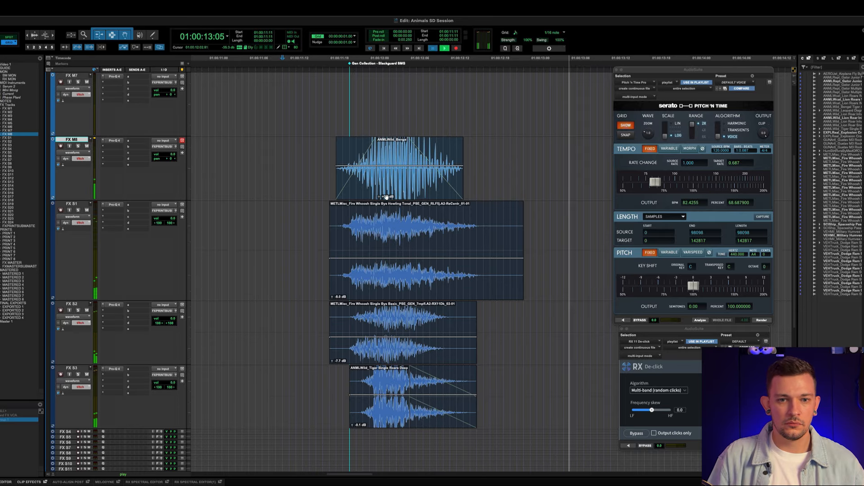
key(space)
- Select and mute the tiger growl on FX M8 and the tiger roar on FX S3
drag(291, 150, 591, 160)
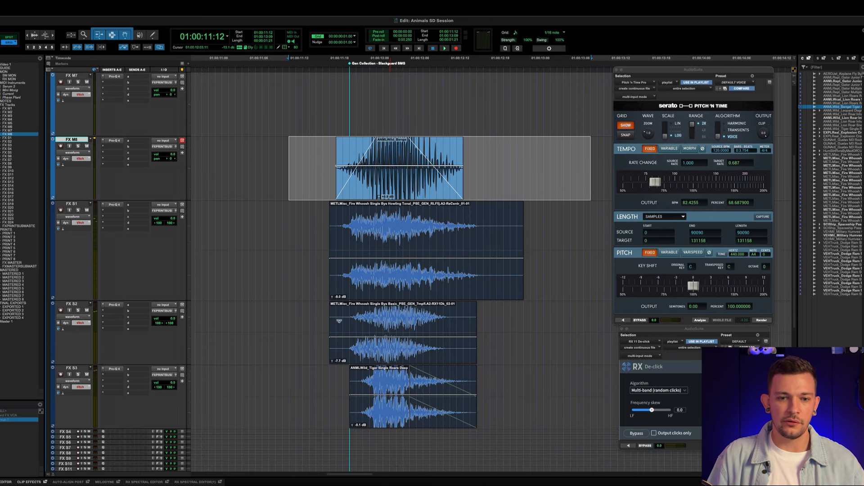
shift+click(528, 386)
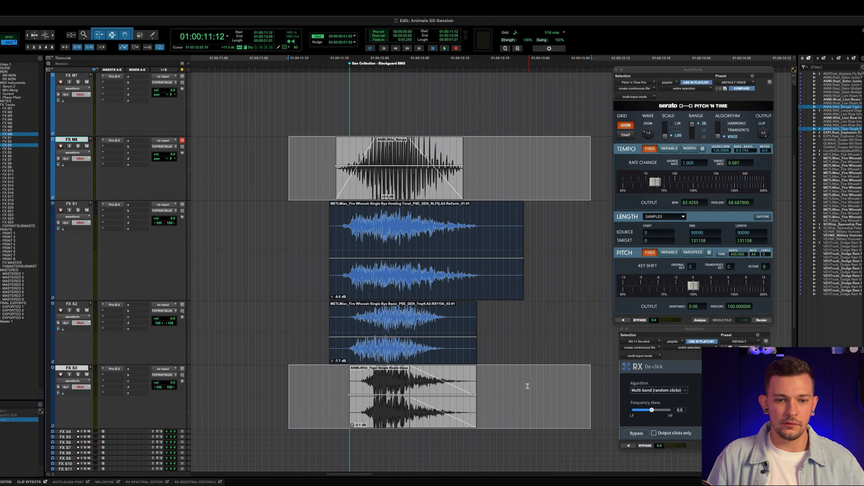
- Play the two fire whoosh layers with the tiger growl and roar muted
click(296, 208)
key(space)
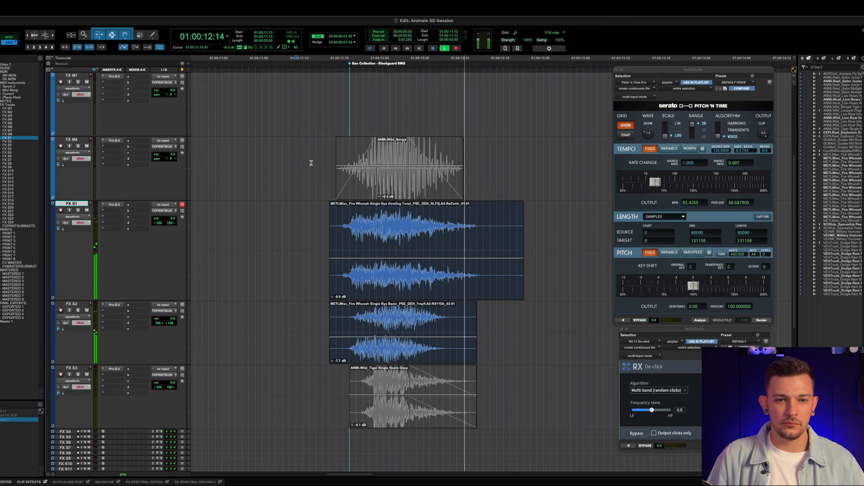
key(space)
- Unmute the tiger growl on FX M8 and the tiger roar on FX S3, and play all the layers together
drag(290, 163, 559, 167)
shift+click(512, 391)
key(super+m)
click(277, 387)
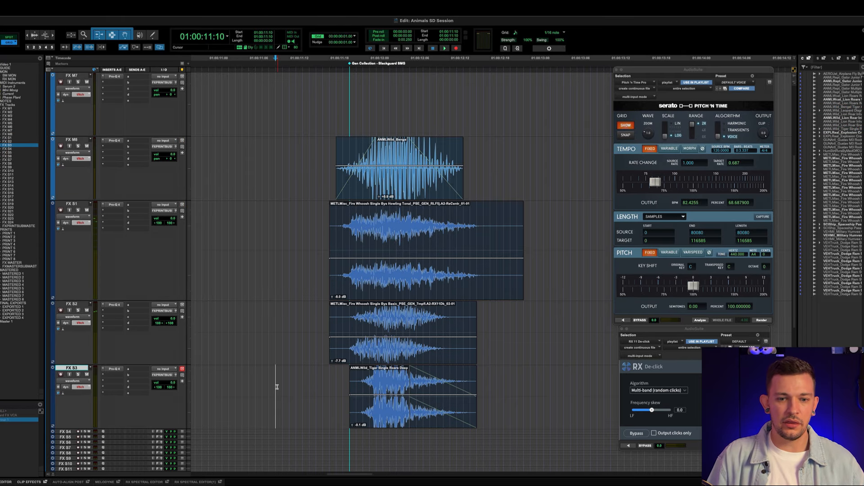
key(space)
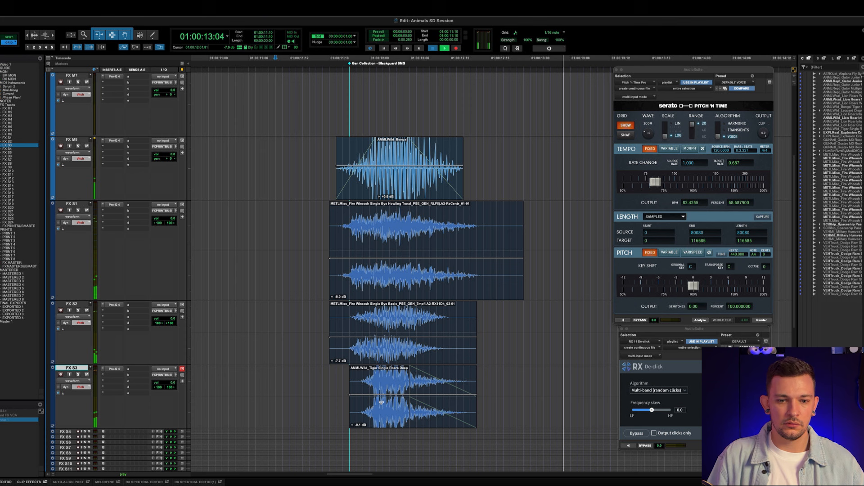
key(space)
- Move the tiger roar on FX S3 slightly earlier and play the layers
drag(389, 424, 381, 424)
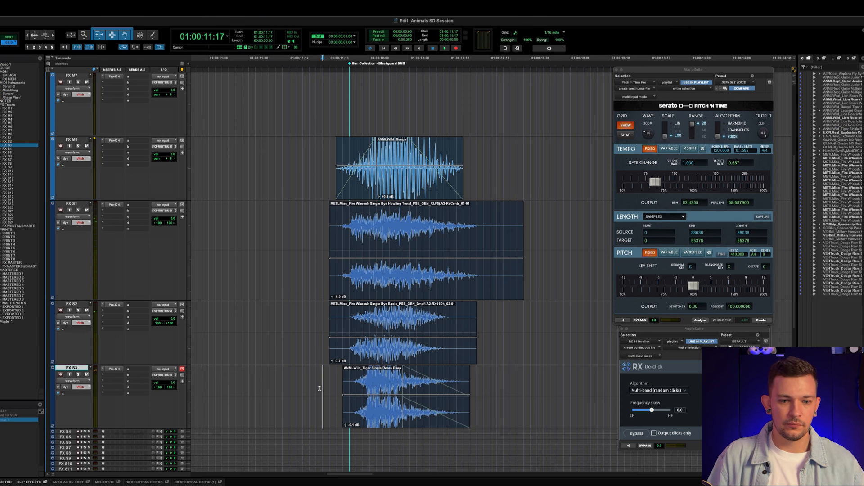
key(space)
key(space)
- Reduce the heights of tracks FX M8, FX S1, FX S2 and FX S3, and place the edit cursor on FX M7
scroll(456, 305, up, 3)
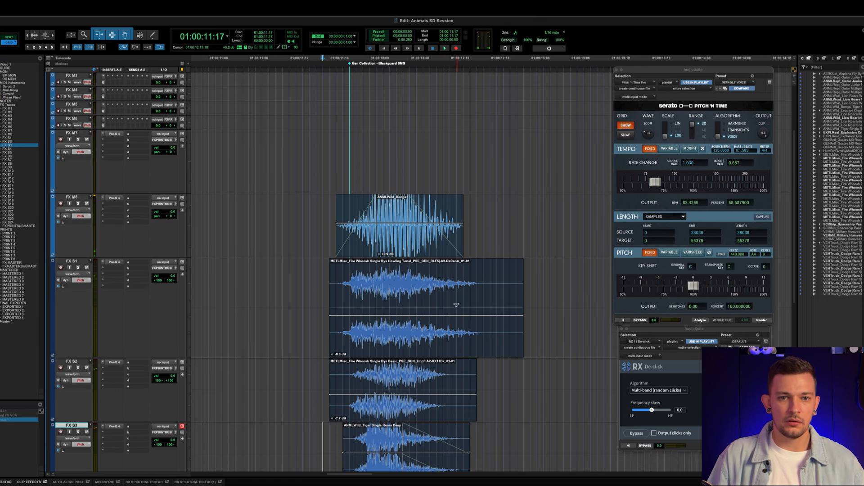
drag(510, 221, 533, 430)
key(ctrl+Down)
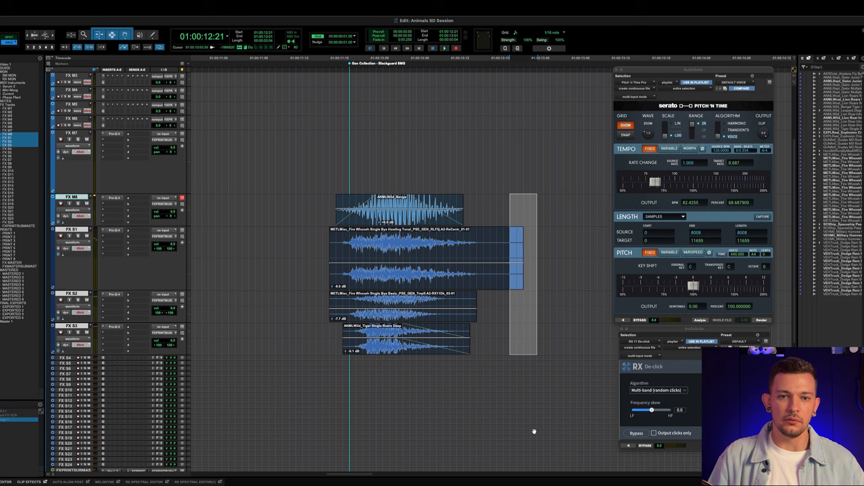
click(421, 149)
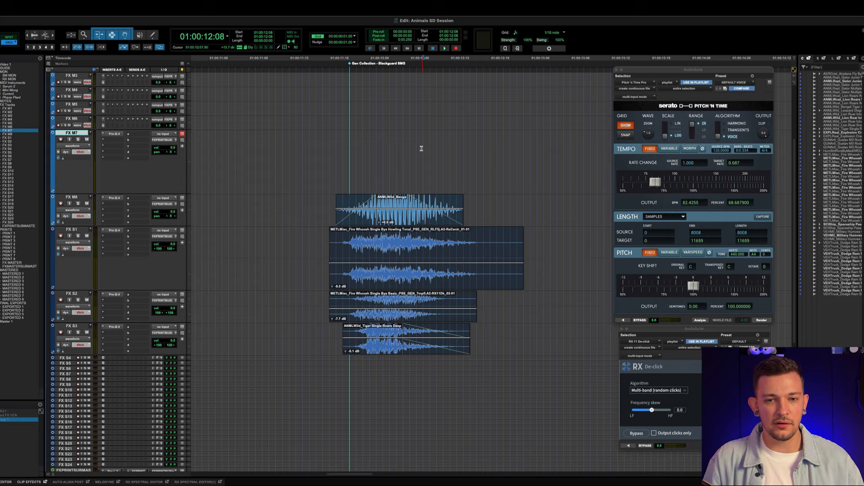
key(r)
drag(347, 147, 395, 146)
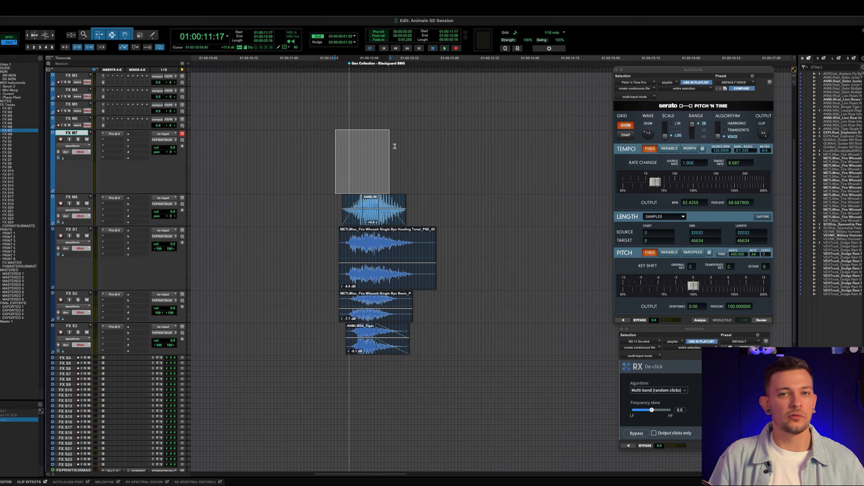
click(423, 147)
- Switch to Soundminer and search the Pro Sound Effects library for "hawk scream"
key(super+Tab)
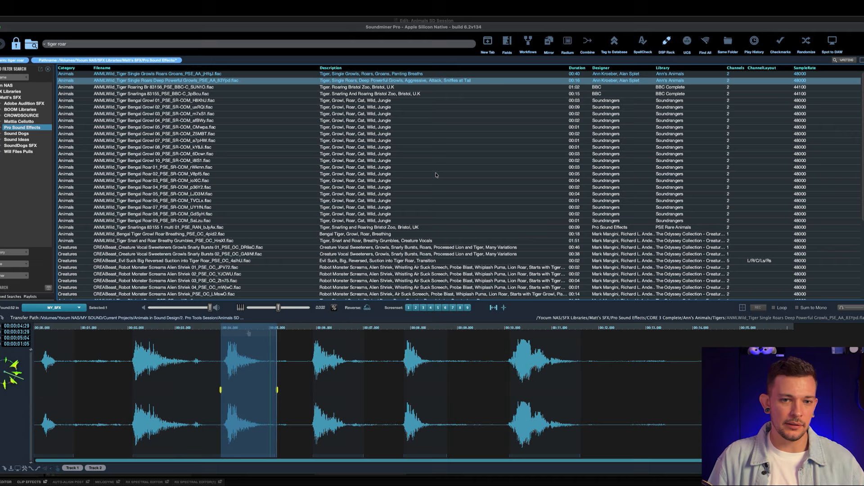
click(204, 44)
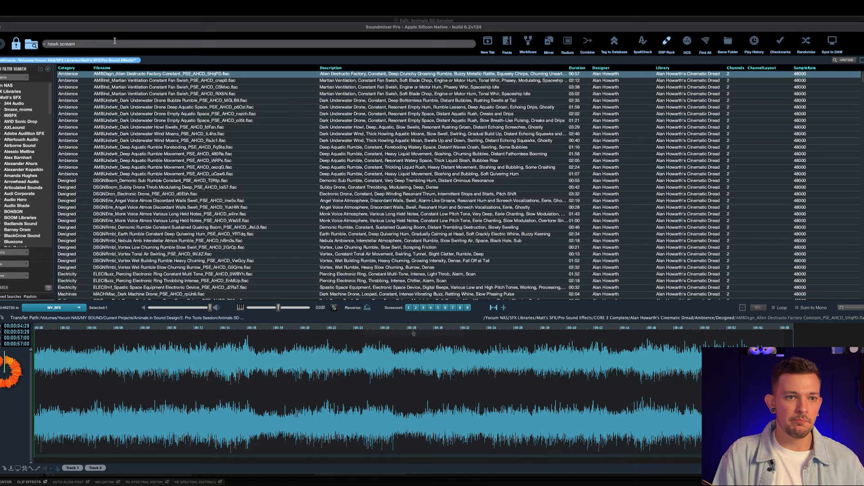
key(Return)
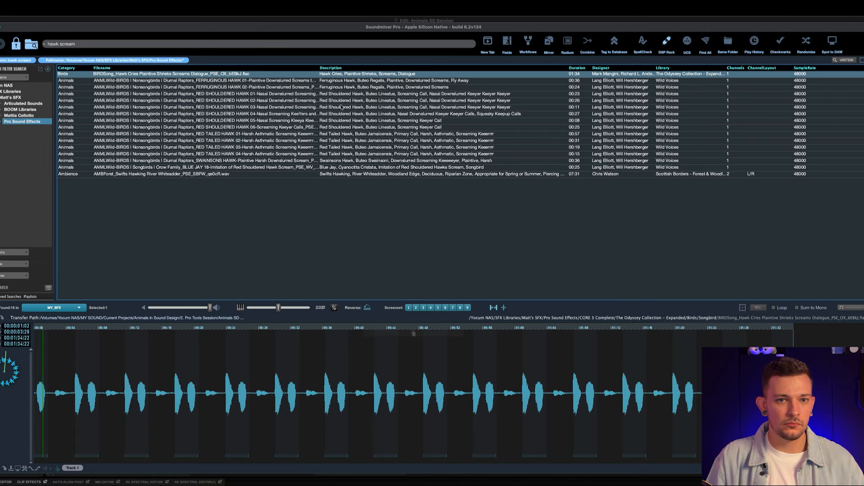
- Audition the RED SHOULDERED HAWK 02 and RED TAILED HAWK 01 recordings at a lower preview volume
click(341, 101)
drag(209, 307, 194, 308)
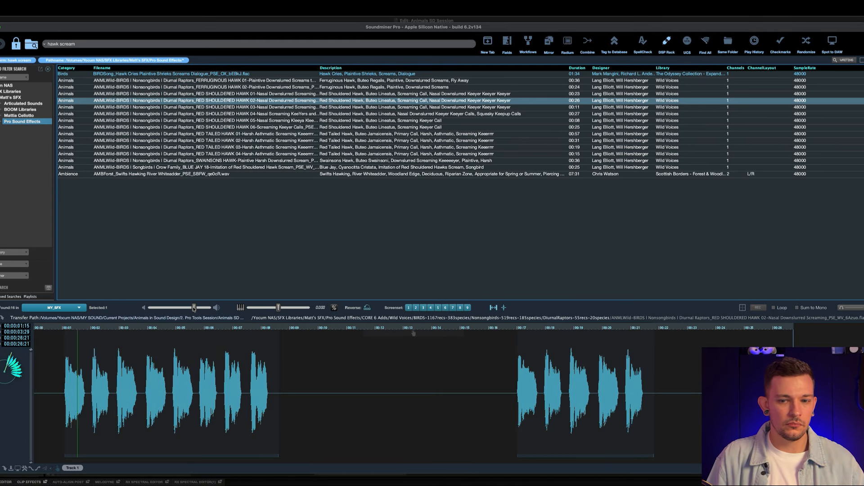
click(414, 134)
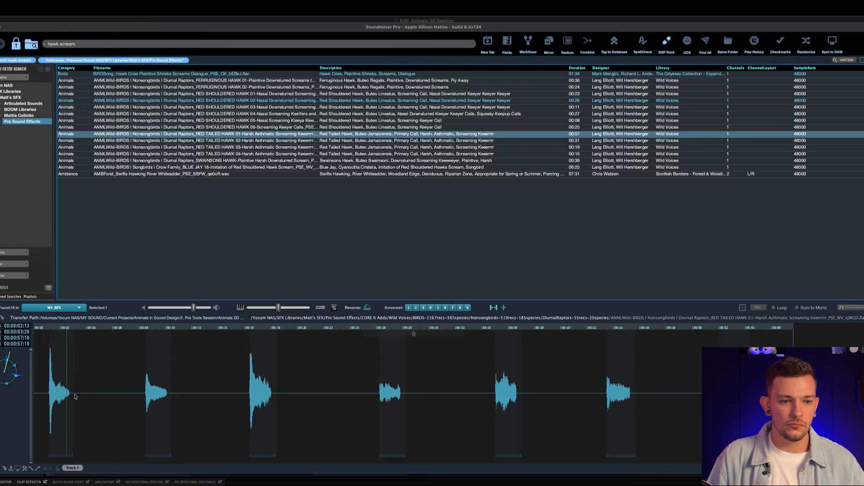
- Select the first scream in the RED TAILED HAWK 01 recording and spot it to track FX M7 in Pro Tools
drag(47, 392, 82, 392)
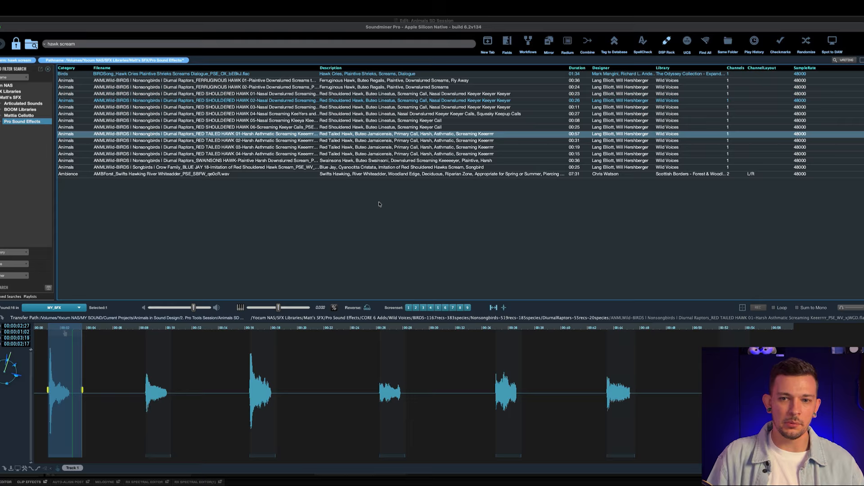
key(s)
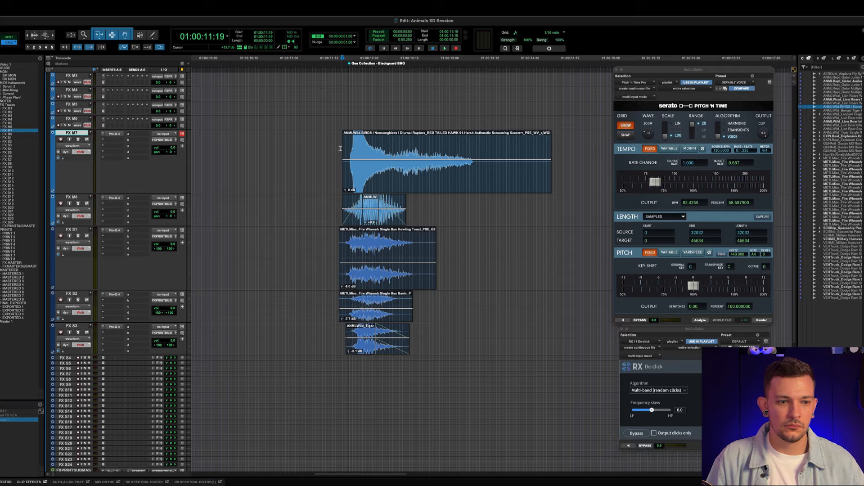
scroll(403, 184, up, 2)
- Move the hawk scream on FX M7 earlier and dip its clip gain around the loud attack
click(301, 144)
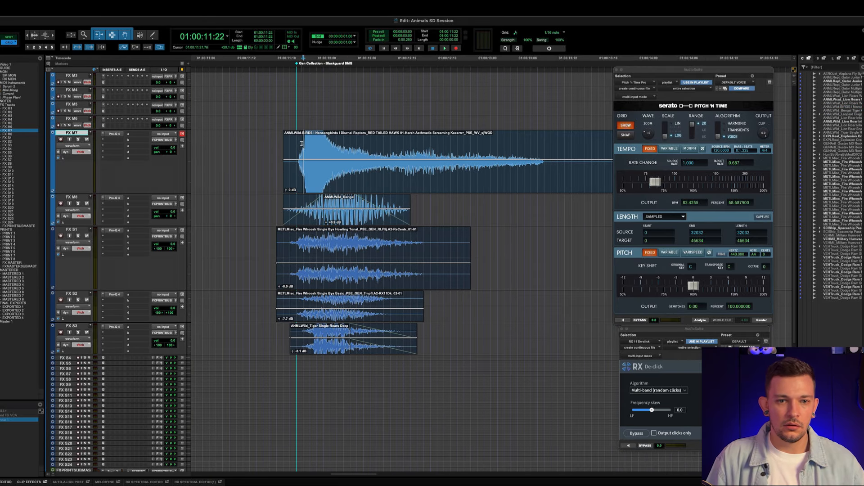
drag(346, 176, 319, 169)
scroll(323, 174, down, 2)
- Solo track FX M7 and play the hawk scream
click(294, 151)
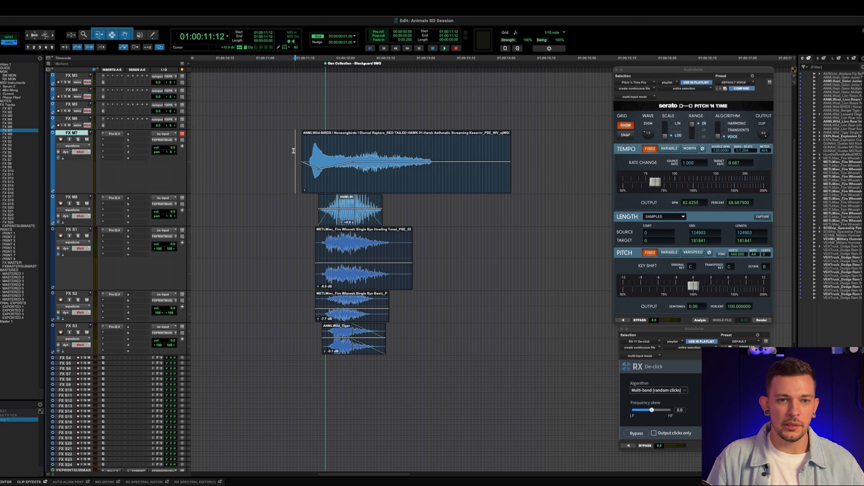
key(shift+s)
key(space)
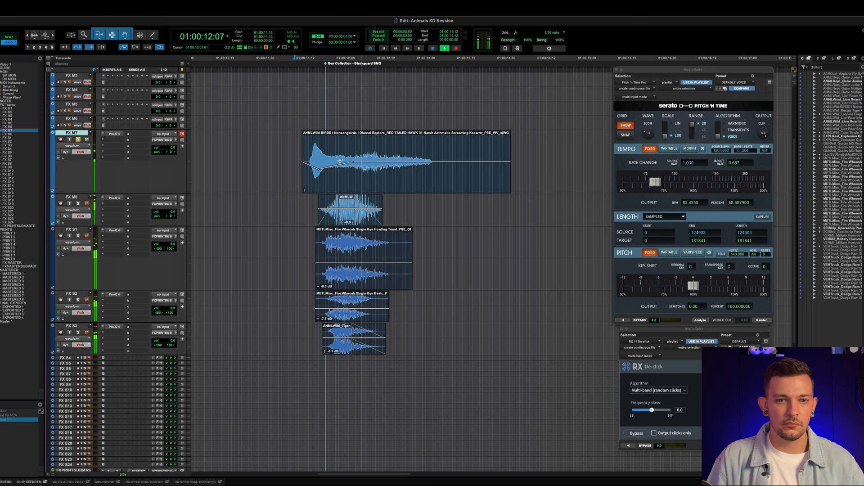
key(space)
- Trim the start of the hawk scream to the Blackguard SMG marker, removing its loud attack
click(331, 146)
key(t)
scroll(330, 146, right, 5)
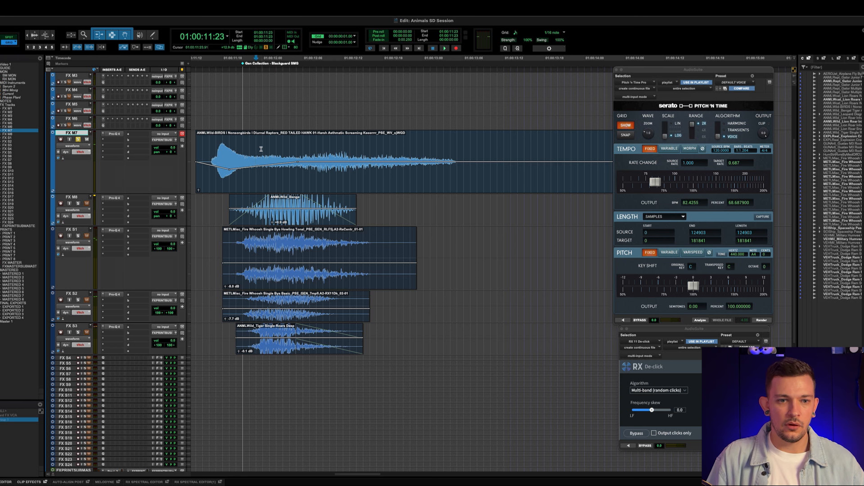
click(244, 149)
key(a)
- Fade in the start of the trimmed hawk scream, raise its clip gain, and play it
click(271, 145)
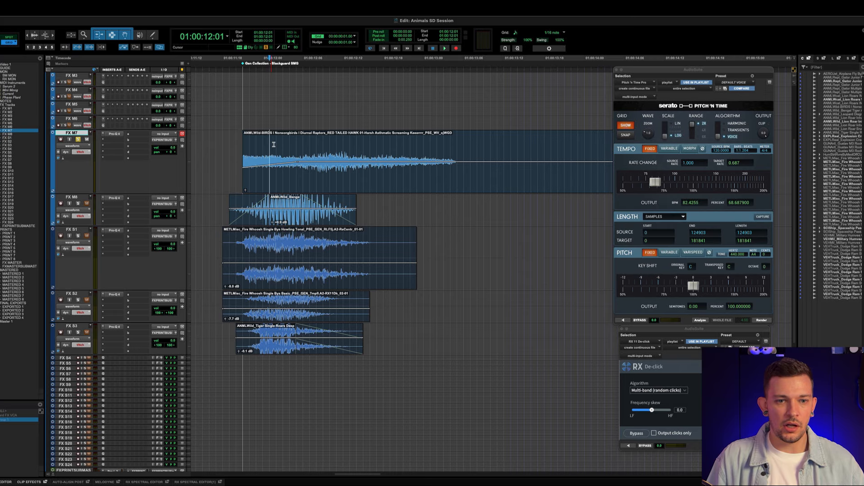
key(d)
drag(326, 162, 326, 152)
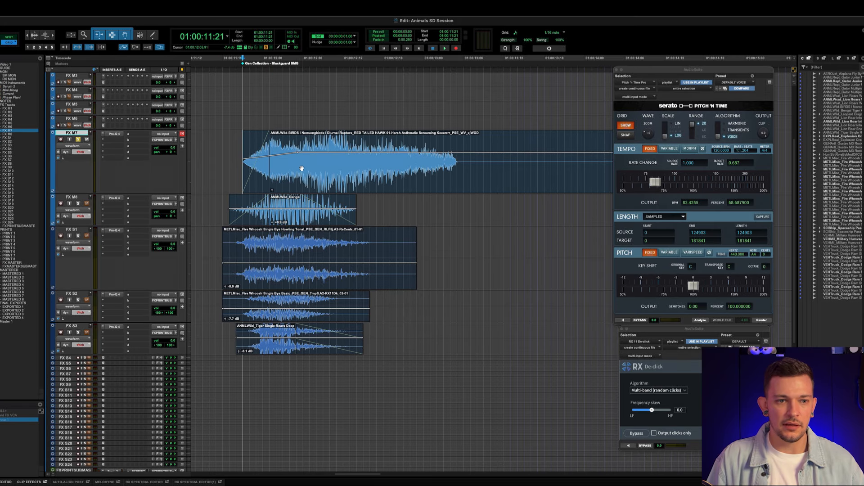
key(space)
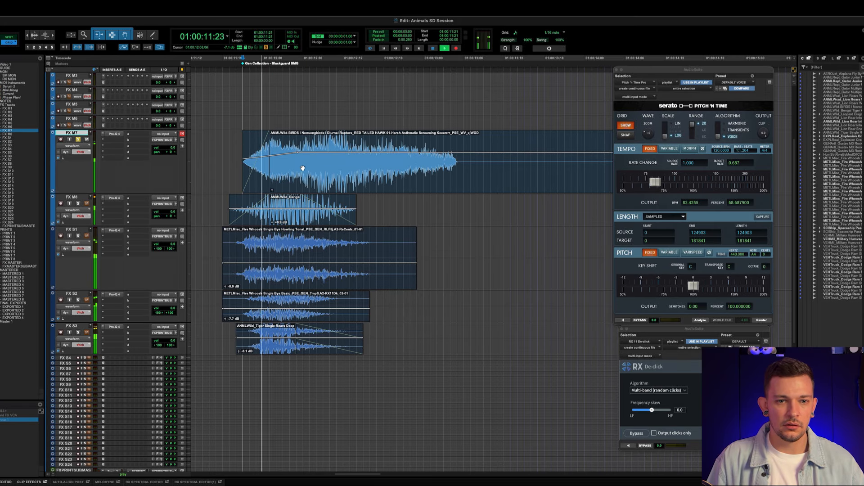
key(space)
- Trim the silence after the hawk scream and fade out its tail
click(470, 139)
key(s)
click(442, 140)
key(g)
key(r)
scroll(398, 164, right, 3)
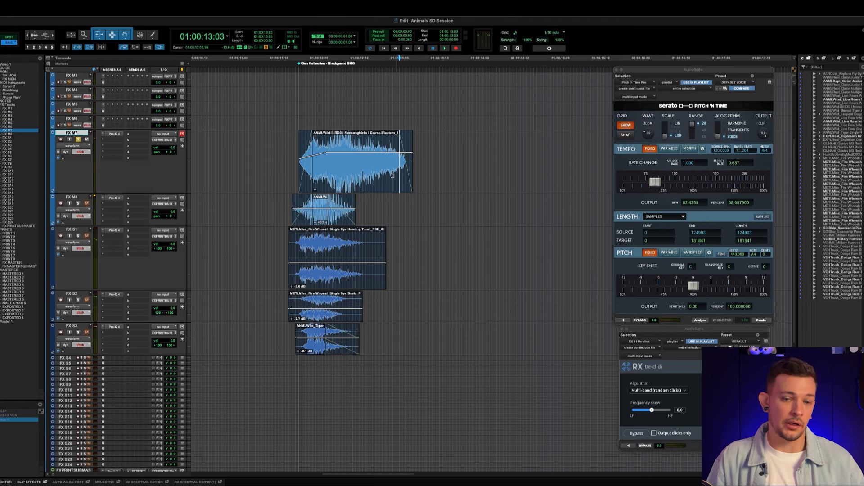
- Copy the hawk scream to FX M6 and render the FX M7 clip in Pitch 'n Time at -12 semitones with a target rate of 1.000
click(370, 184)
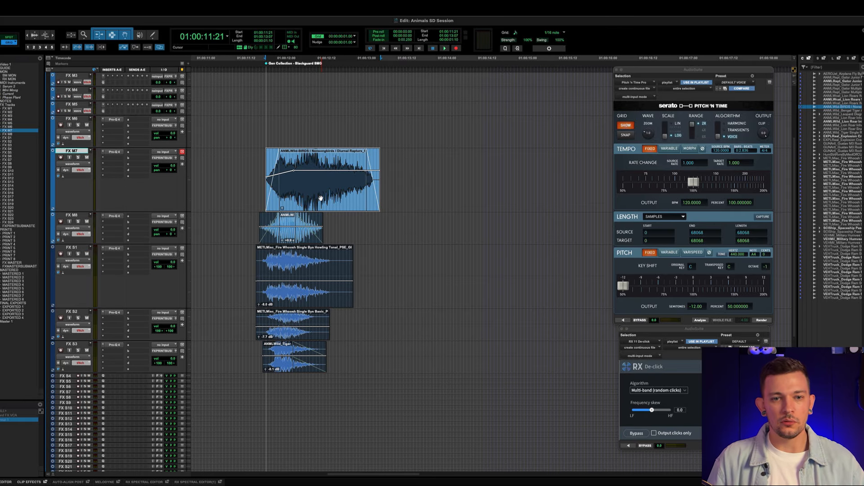
drag(323, 198, 322, 141)
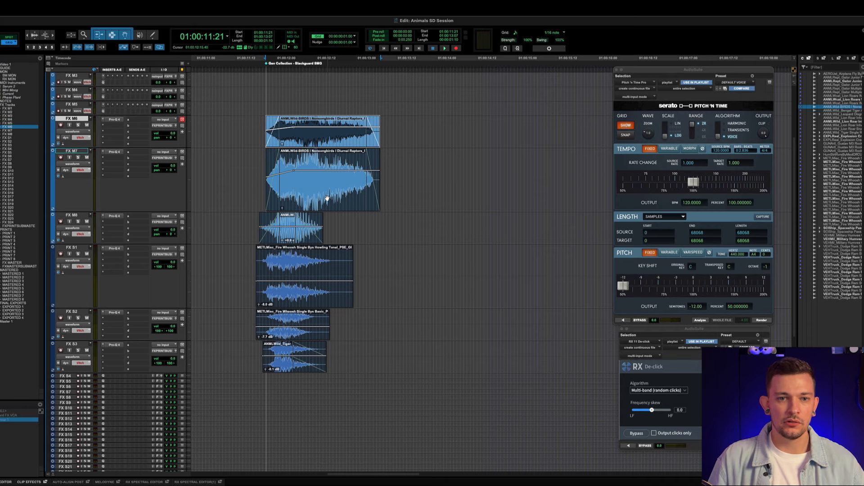
click(326, 211)
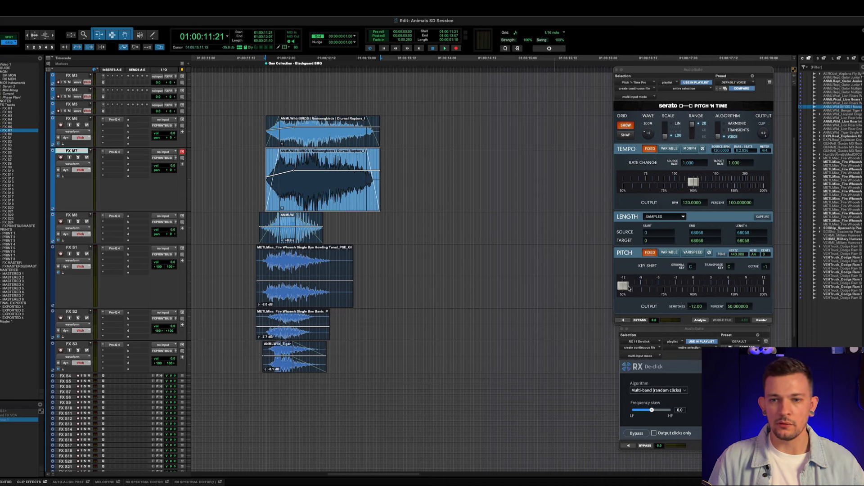
click(762, 321)
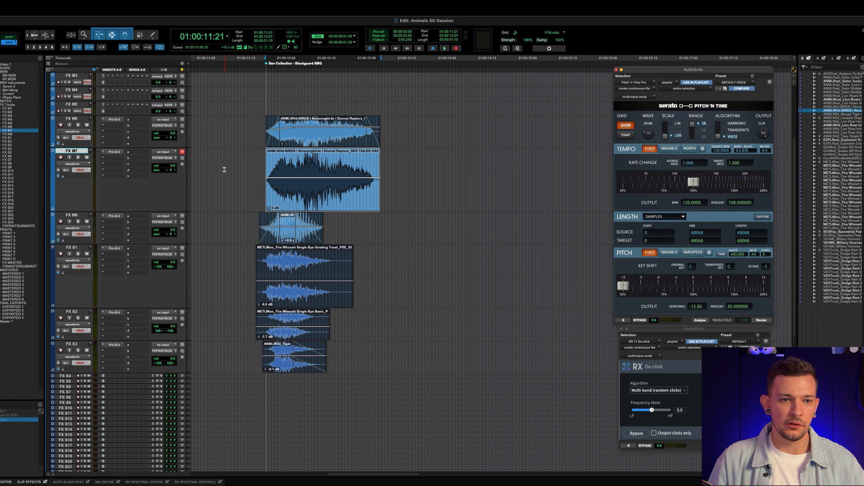
- Solo track FX M7 and play the pitched-down hawk scream from its start
click(224, 170)
key(Tab)
key(shift+s)
key(space)
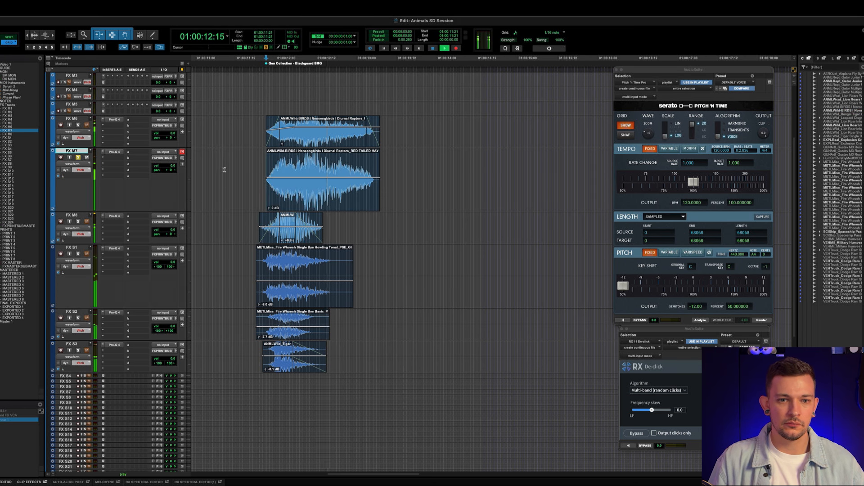
key(space)
- Raise the pitched-down hawk scream's clip gain to +3.8 dB and play it soloed together with the FX M6 copy
drag(296, 180, 296, 175)
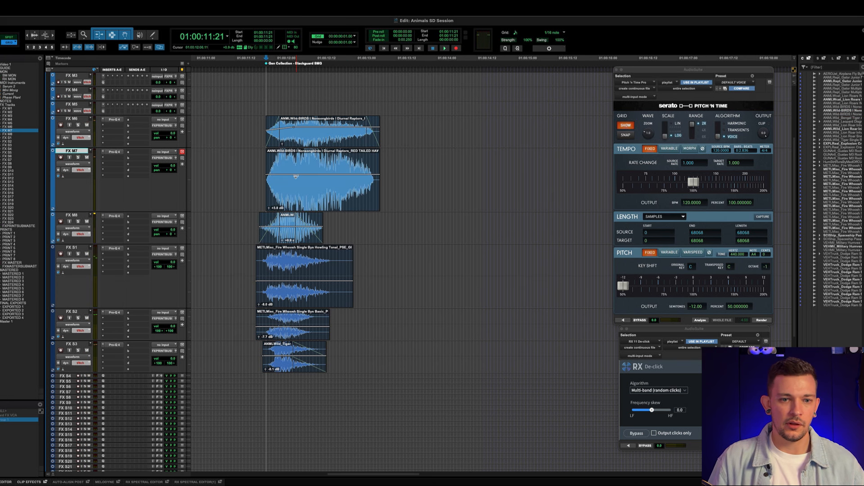
click(258, 169)
drag(244, 175, 242, 132)
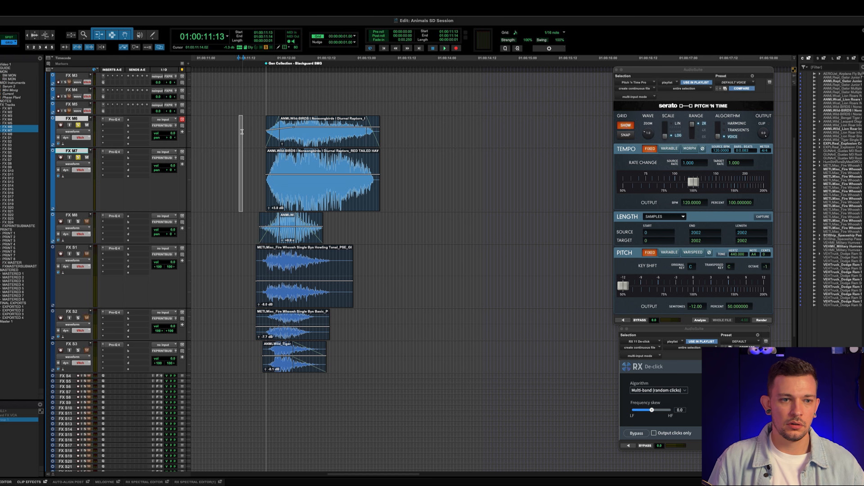
click(244, 127)
key(space)
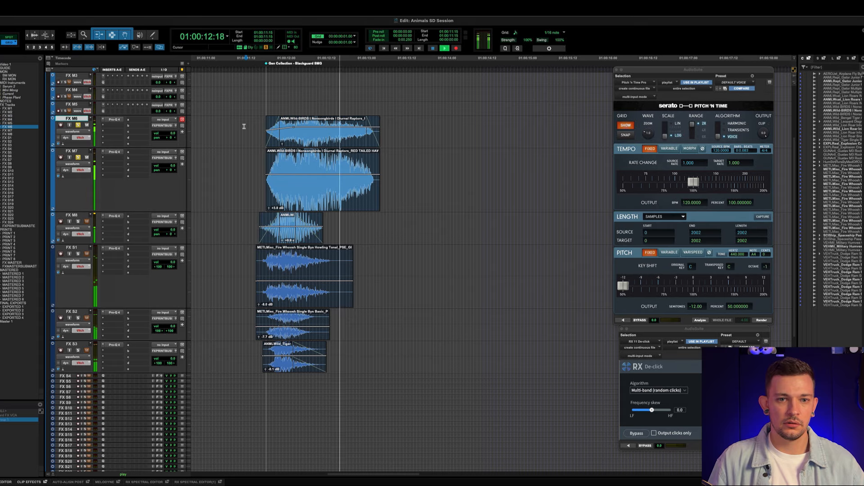
key(space)
- Add long curved fade-ins to the starts of both hawk clips on FX M6 and FX M7
mouse_move(300, 173)
mouse_down()
mouse_move(286, 128)
mouse_move(311, 155)
mouse_move(307, 166)
mouse_up()
key(d)
key(d)
click(288, 195)
shift+click(289, 140)
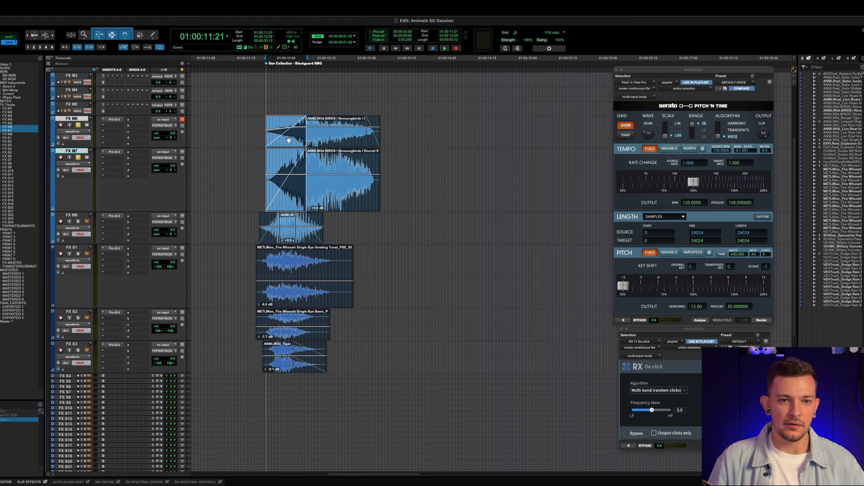
key(super+f)
- Fade out the tails of both hawk clips with a curved Equal Gain fade
drag(335, 123, 327, 162)
key(g)
click(350, 196)
shift+click(349, 144)
key(super+f)
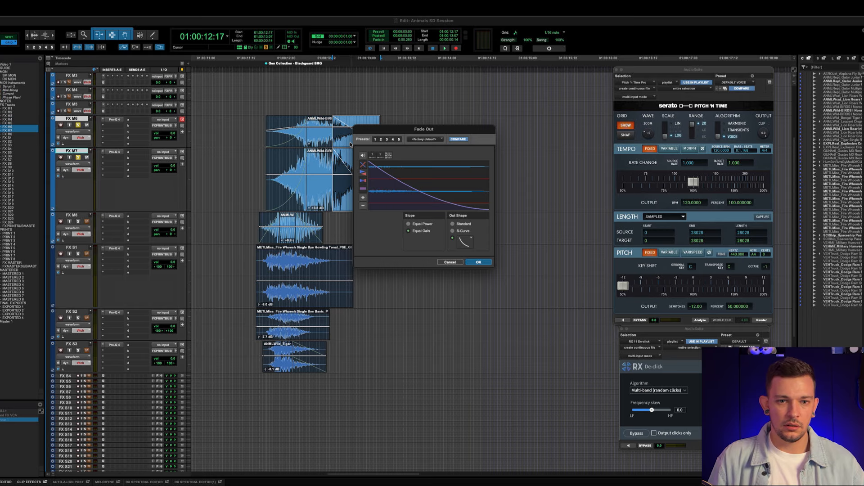
key(Return)
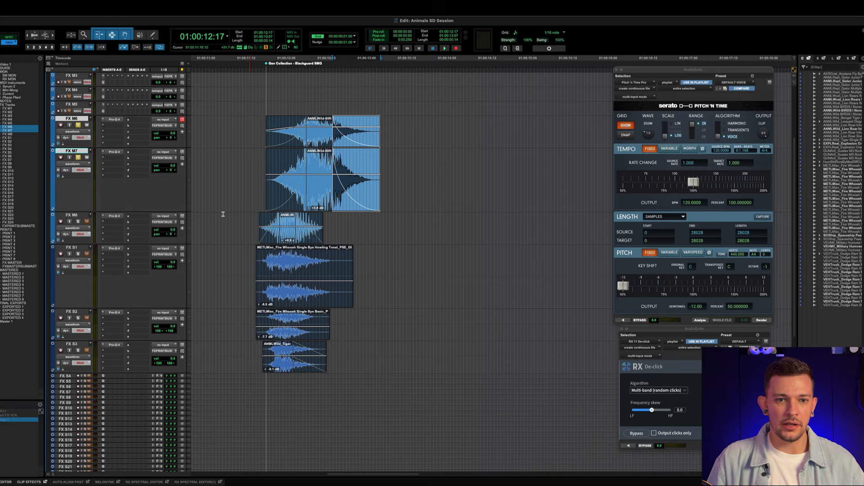
- Play the two faded hawk scream layers from their start
drag(237, 174, 240, 134)
key(Tab)
key(space)
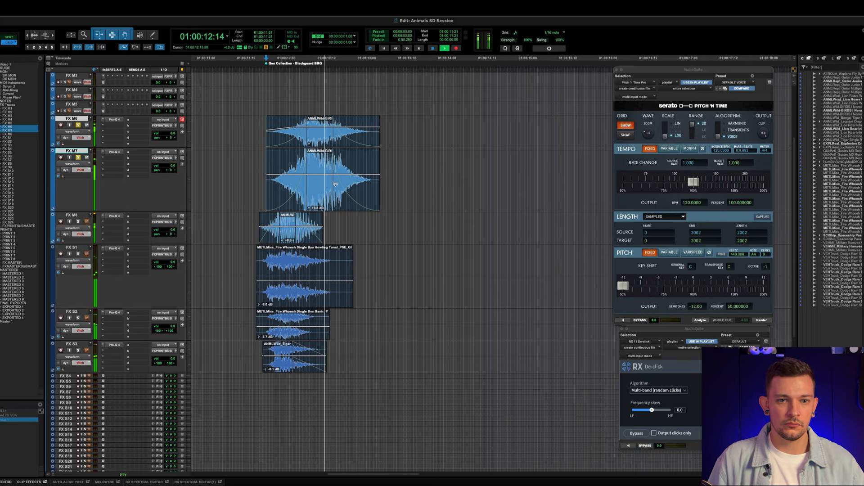
- Shorten the fade-ins and start the fade-outs earlier on both hawk clips on FX M6 and FX M7, and play them
key(space)
drag(294, 180, 294, 128)
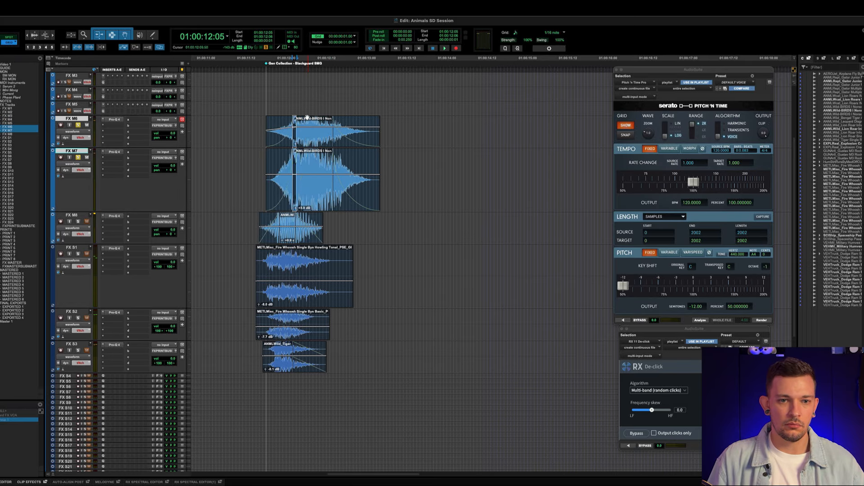
key(p)
drag(306, 165, 307, 133)
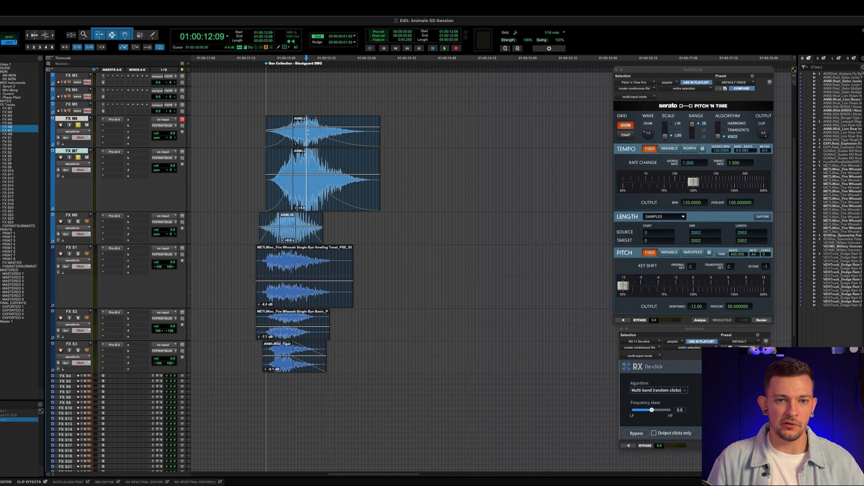
click(249, 173)
key(space)
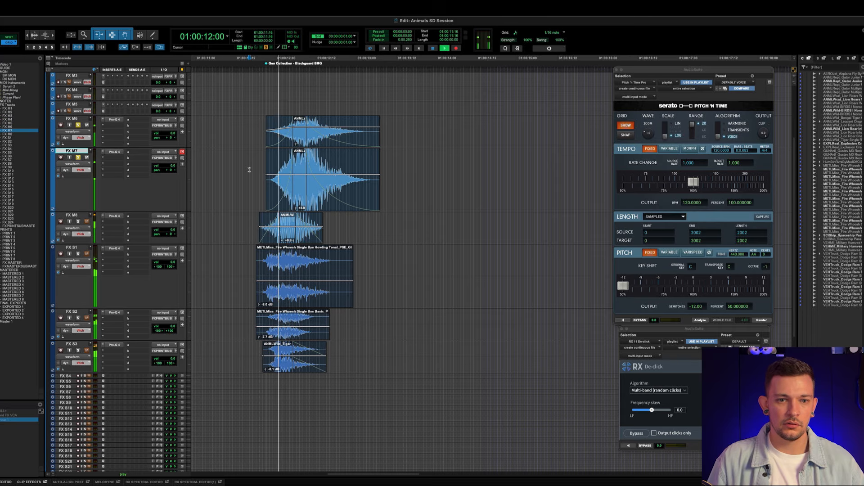
key(space)
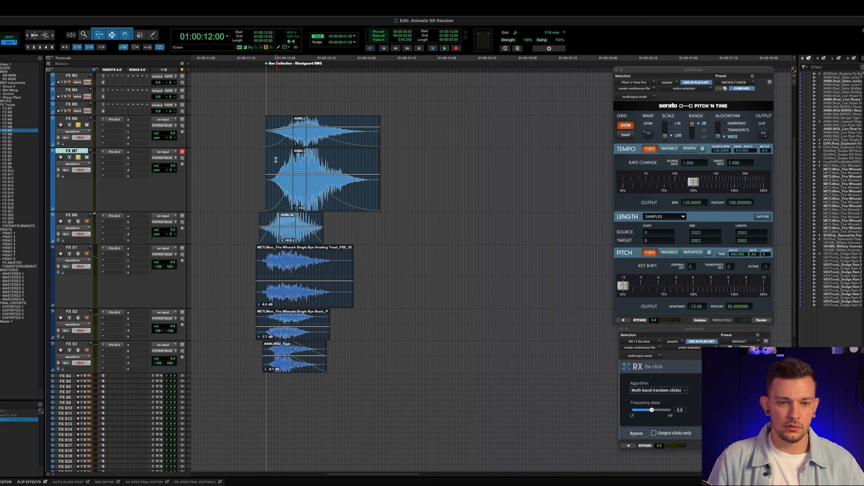
- Shorten the fade-ins to a quick attack on both hawk clips, begin their fade-outs shortly after it, and play the result
key(d)
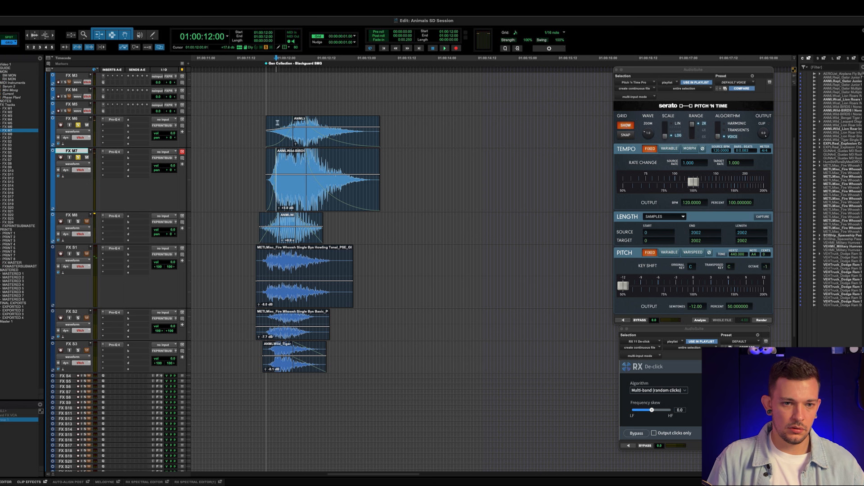
click(276, 128)
key(d)
click(283, 123)
key(g)
click(293, 166)
key(g)
drag(293, 166, 290, 164)
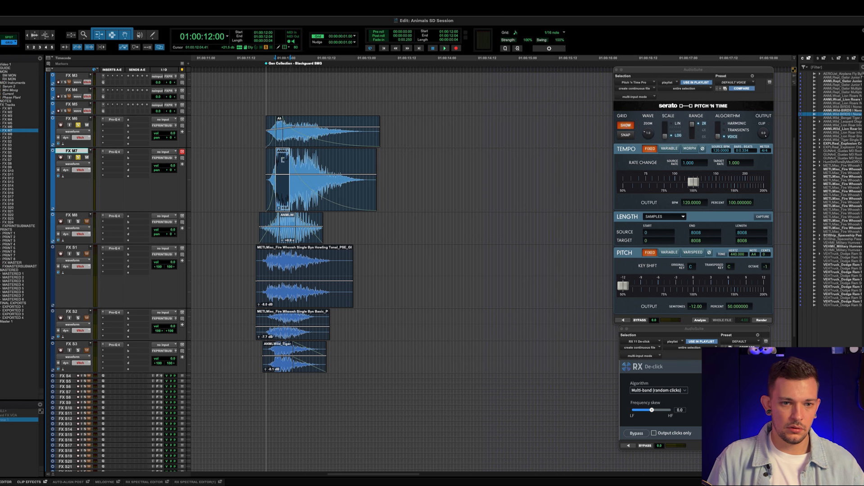
click(256, 160)
key(space)
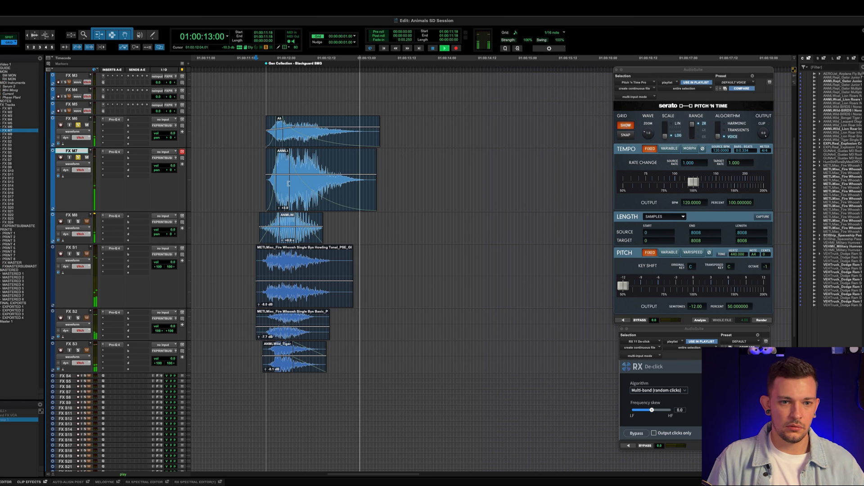
key(space)
- Duplicate both faded hawk clips so one pair sits ahead of the whoosh layers and the other pair sits after it
click(350, 140)
shift+click(355, 187)
key(t)
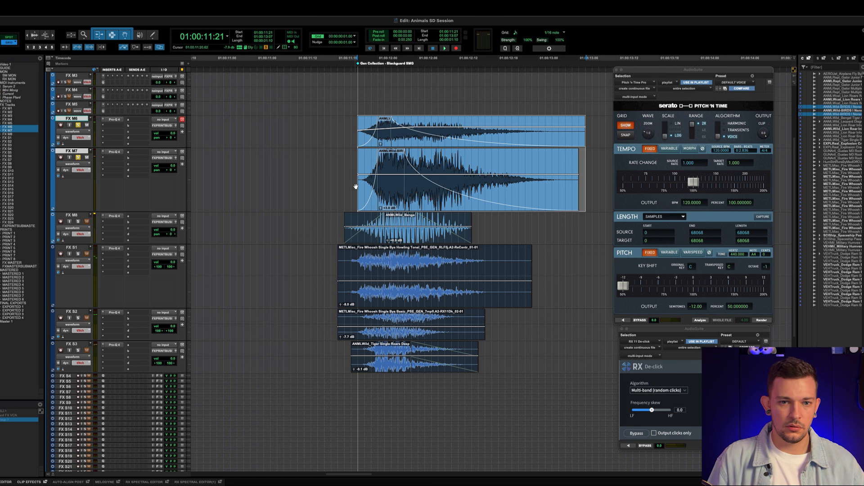
key(r)
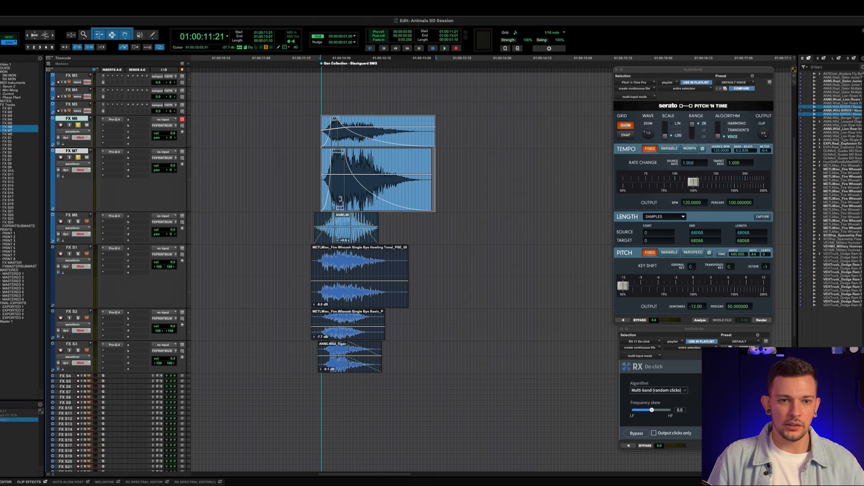
scroll(338, 198, right, 3)
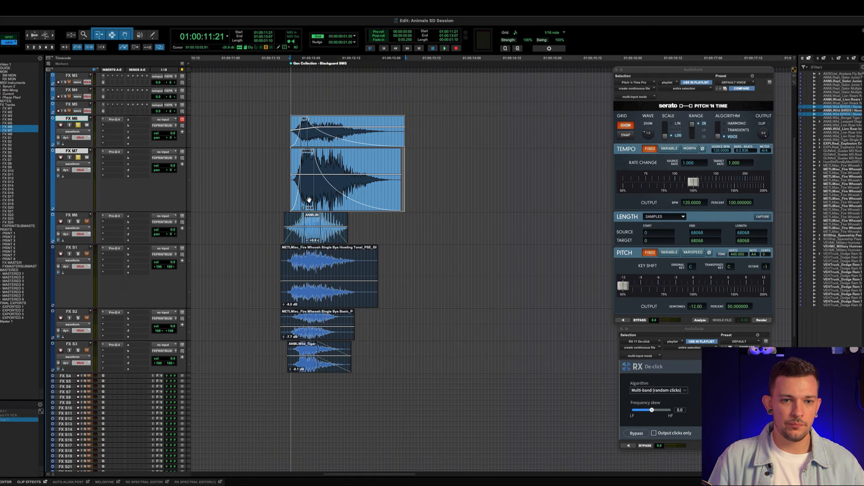
drag(309, 200, 223, 191)
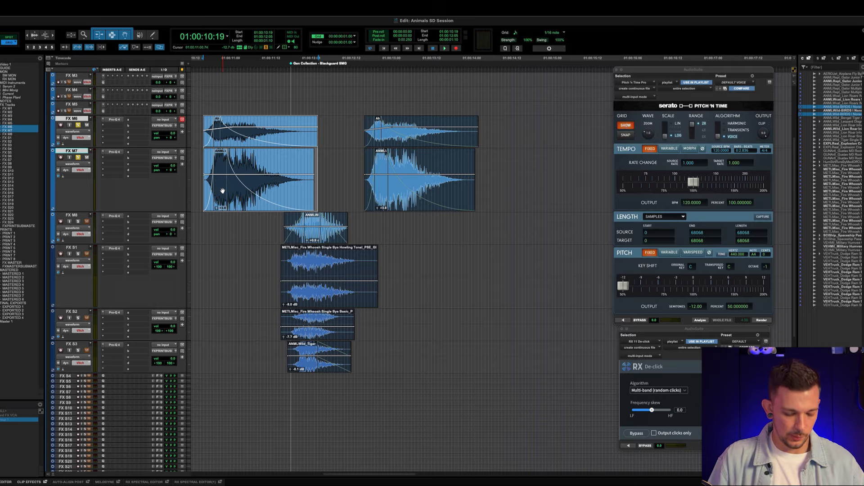
- Render the earlier pair of hawk clips backwards with the AudioSuite Reverse processor and play them
key(ctrl+x)
text(reverse)
key(Return)
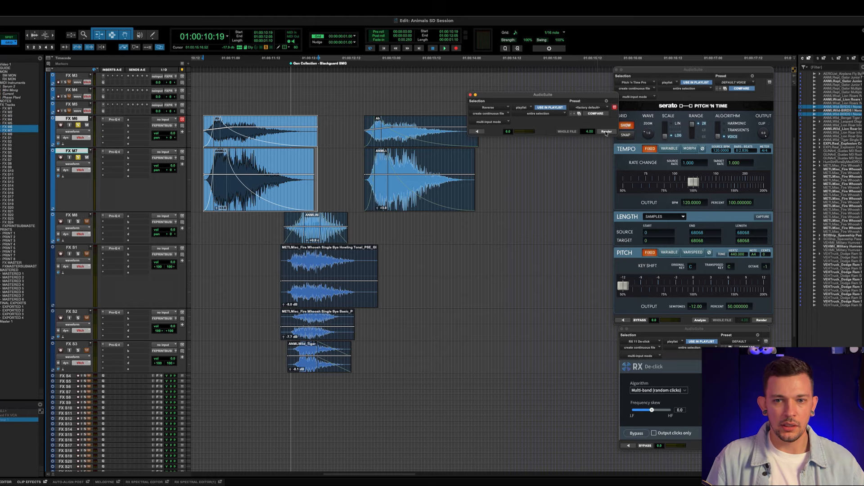
click(606, 131)
key(space)
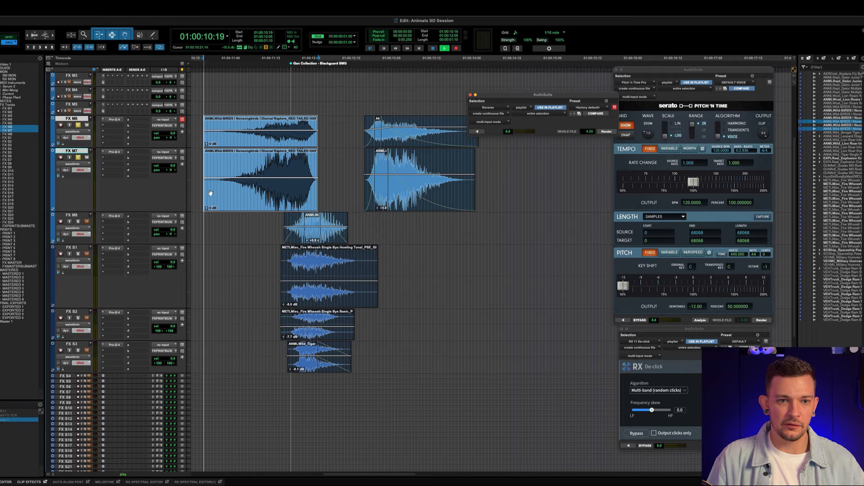
key(space)
click(471, 96)
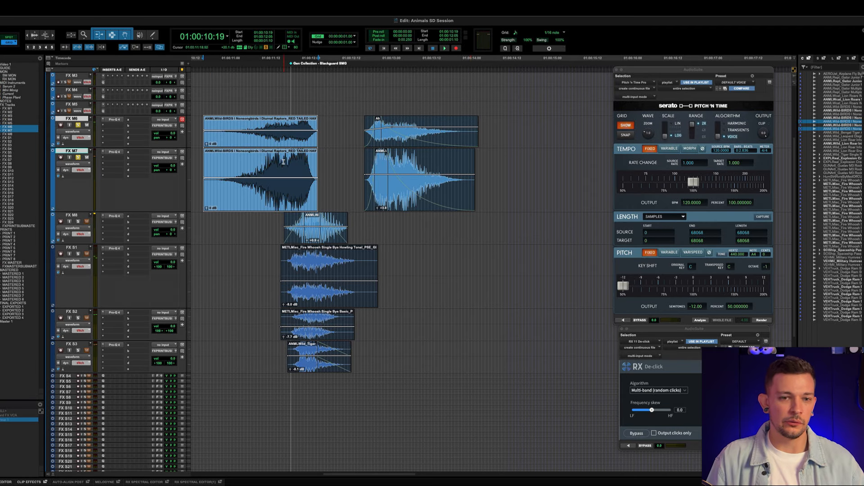
- Delete the fade-ins from the two forward-playing hawk clips on FX M6 and FX M7
click(351, 180)
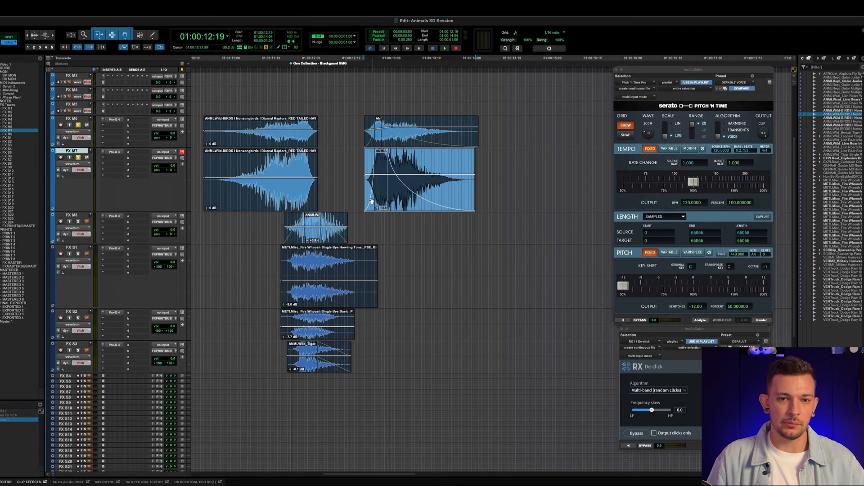
click(354, 198)
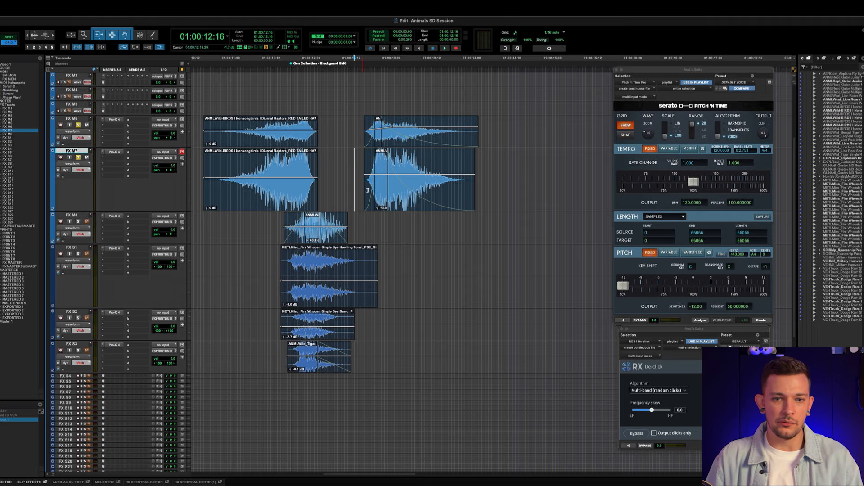
click(369, 193)
key(Delete)
click(373, 138)
key(Delete)
- Move both forward hawk clips earlier until they join onto the loud ends of the reversed clips
click(370, 143)
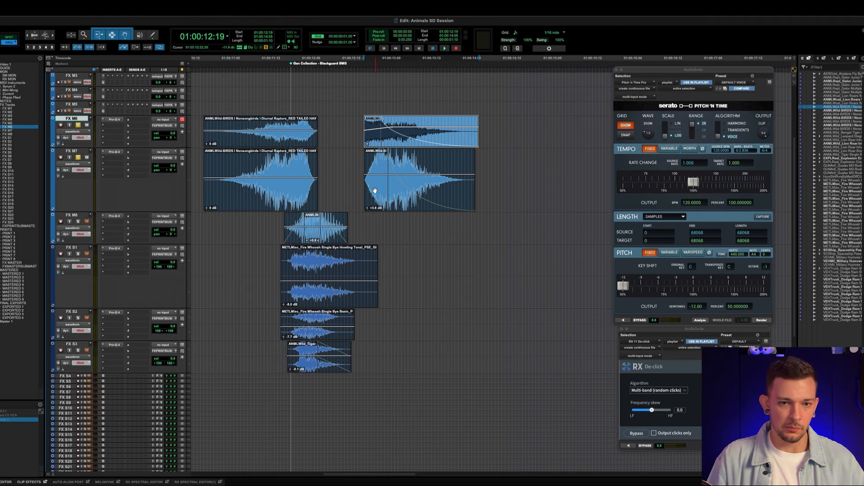
shift+click(375, 190)
drag(374, 190, 310, 190)
key(t)
key(t)
scroll(471, 160, right, 3)
drag(456, 200, 435, 196)
- Trim the starts of the forward hawk clips and crossfade them with the reversed clips on FX M6 and FX M7
drag(398, 122, 401, 173)
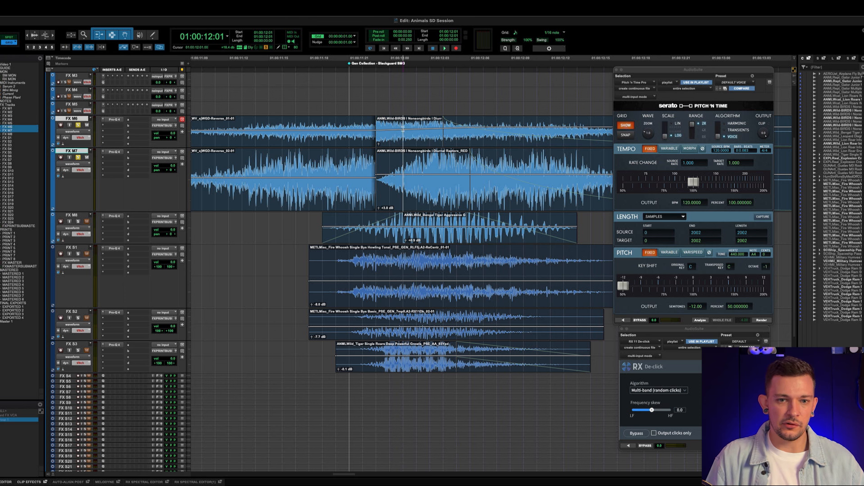
key(a)
drag(365, 118, 433, 187)
key(f)
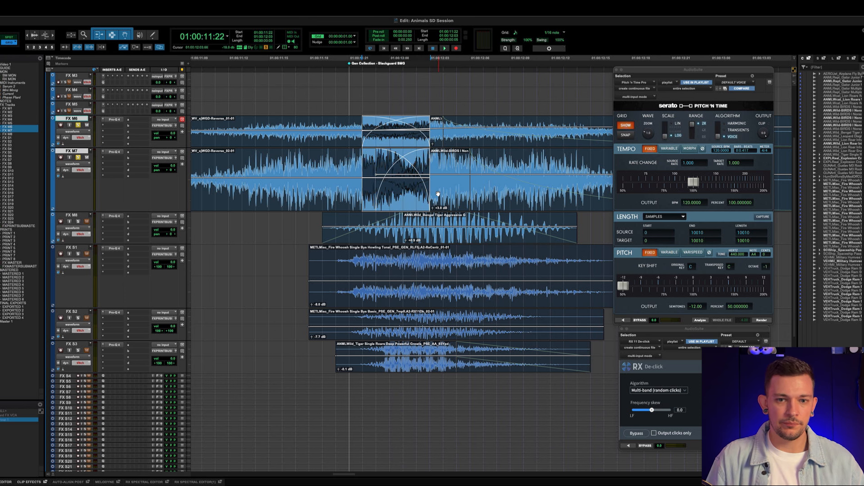
- Play the crossfaded reversed and forward hawk screams from the start of the reversed clips
key(r)
scroll(438, 194, right, 3)
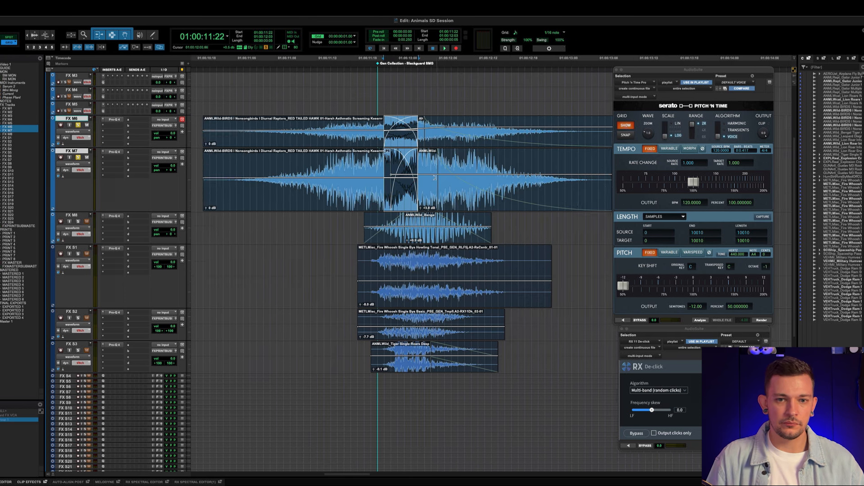
key(r)
drag(296, 161, 297, 123)
key(Tab)
key(space)
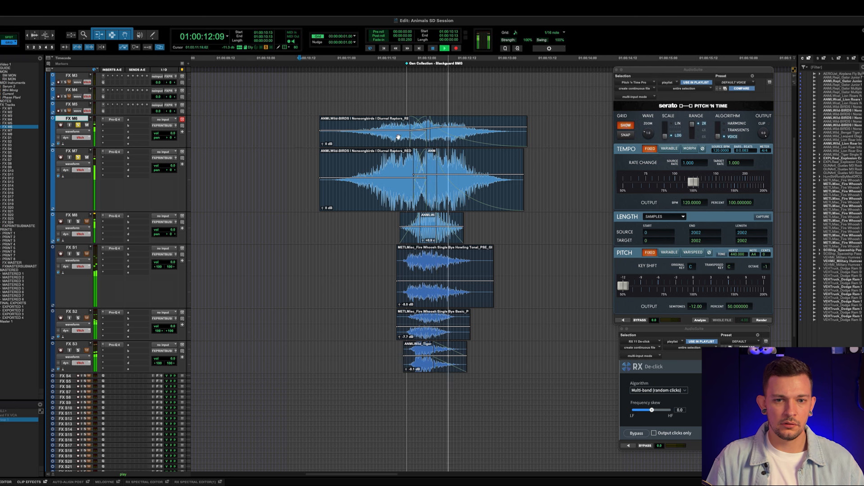
key(space)
- Render the joined hawk clips on FX M6 and FX M7 through Pitch 'n Time at tempo rate 2.000 and 0.00 semitones
click(374, 200)
shift+click(472, 143)
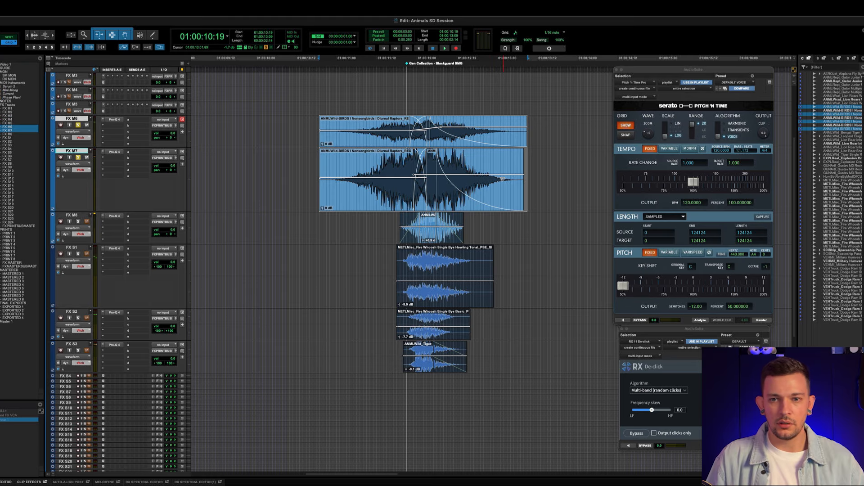
click(762, 320)
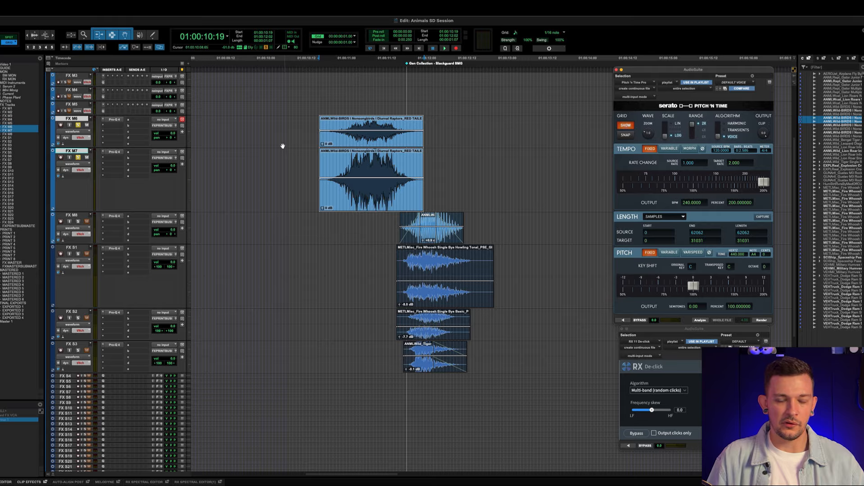
- Play the time-compressed hawk clips and move them later over the tiger and fire whoosh layers
key(space)
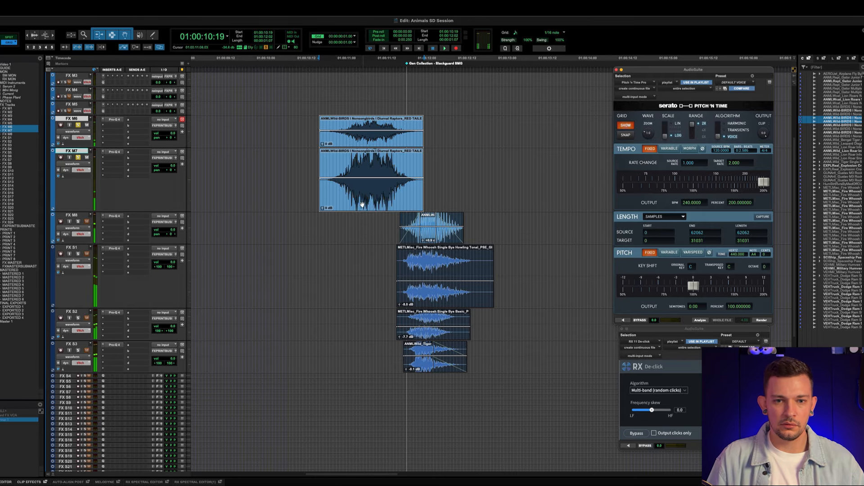
drag(363, 205, 419, 202)
key(t)
scroll(437, 193, right, 5)
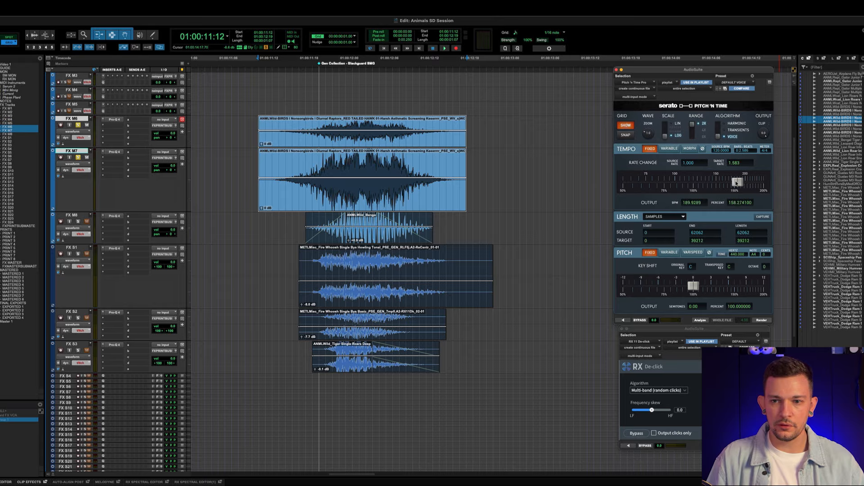
- Render the hawk clips again at tempo rate 1.490, shift them later over the fire whooshes and play them
click(762, 320)
drag(352, 198, 385, 198)
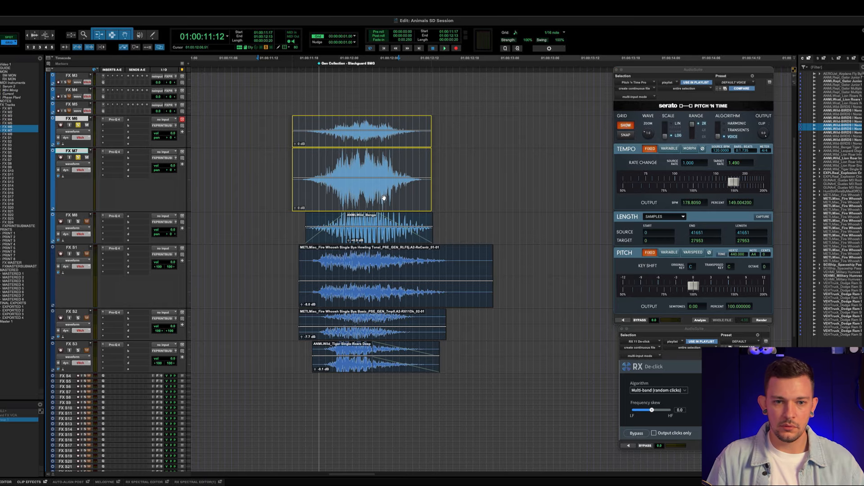
key(space)
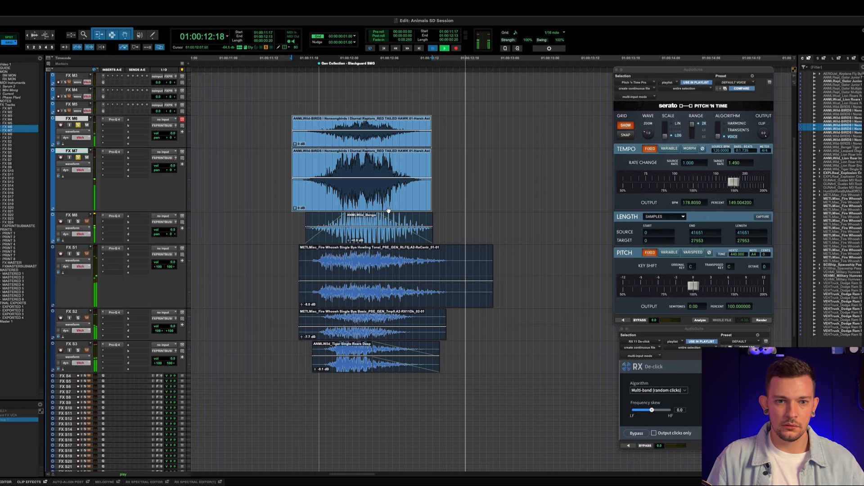
key(space)
- Unsolo FX M6 and FX M7 and play the hawk clips together with all the other layers
drag(317, 184, 316, 179)
key(ctrl+z)
click(245, 171)
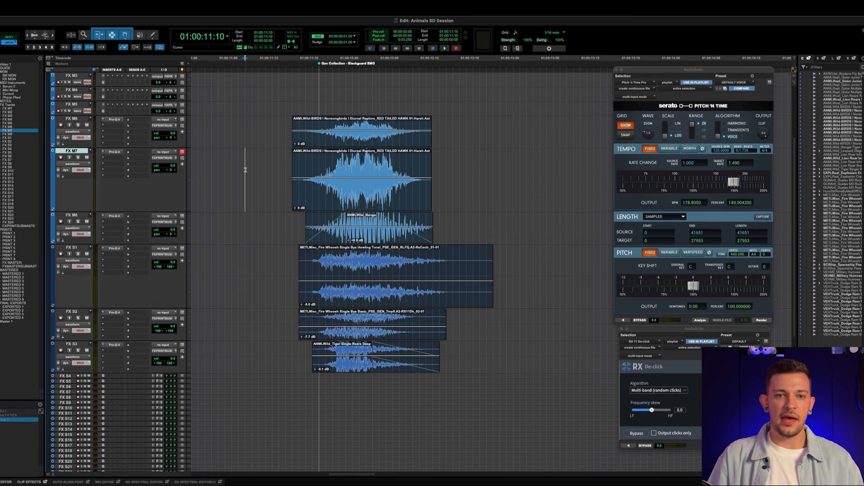
key(space)
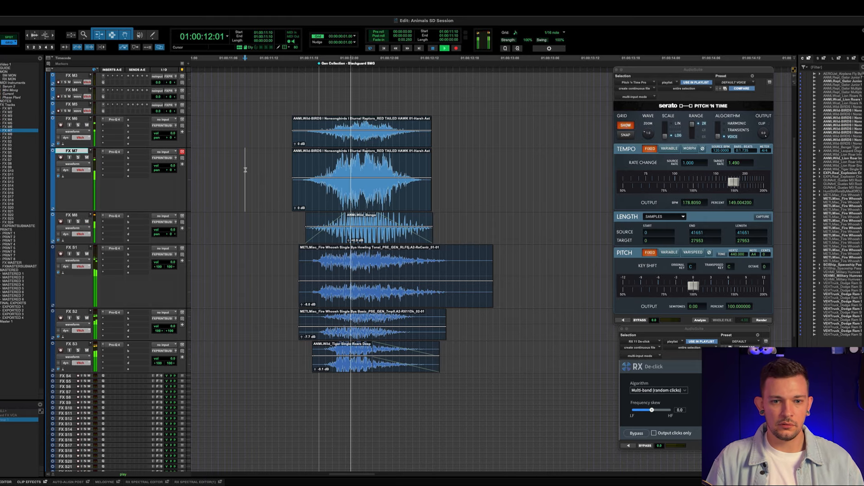
key(space)
- Nudge both shortened hawk clips slightly later against the fire whooshes and play the full mix
click(352, 186)
shift+click(352, 144)
drag(351, 144, 359, 143)
click(278, 130)
key(space)
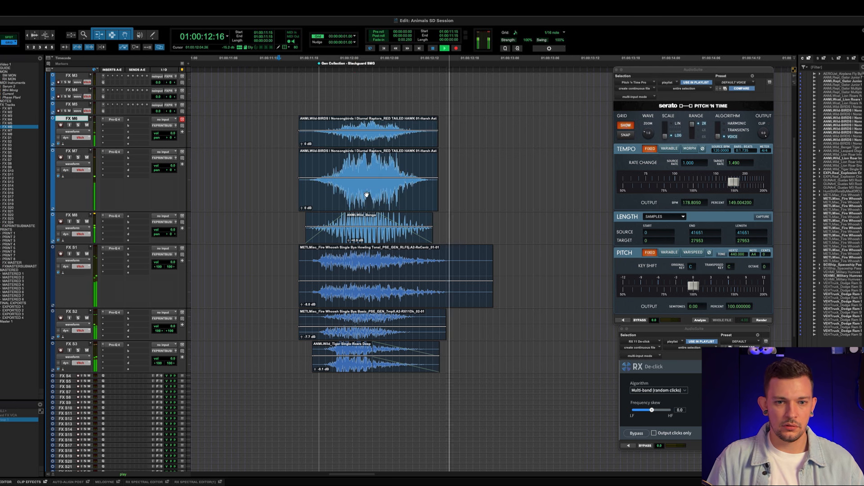
key(space)
- Undo the last hawk clip moves and the tempo 1.490 render on FX M6 and FX M7
click(366, 204)
key(r)
scroll(381, 139, right, 3)
click(287, 142)
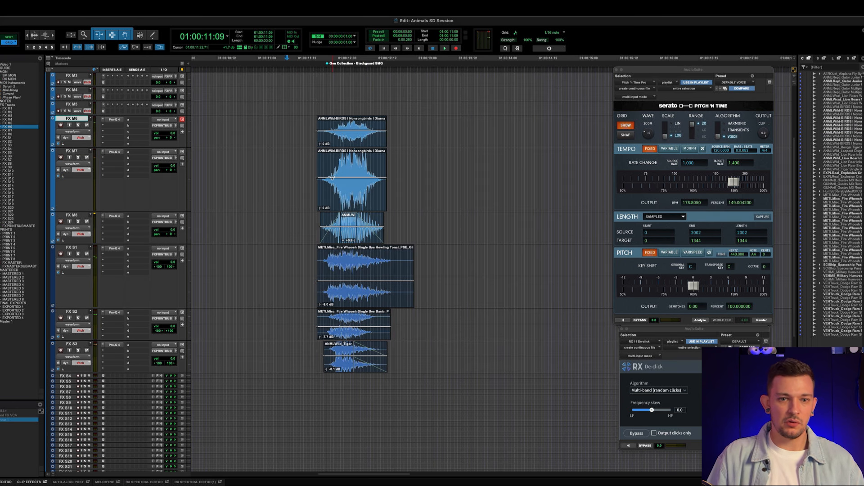
click(353, 143)
shift+click(353, 203)
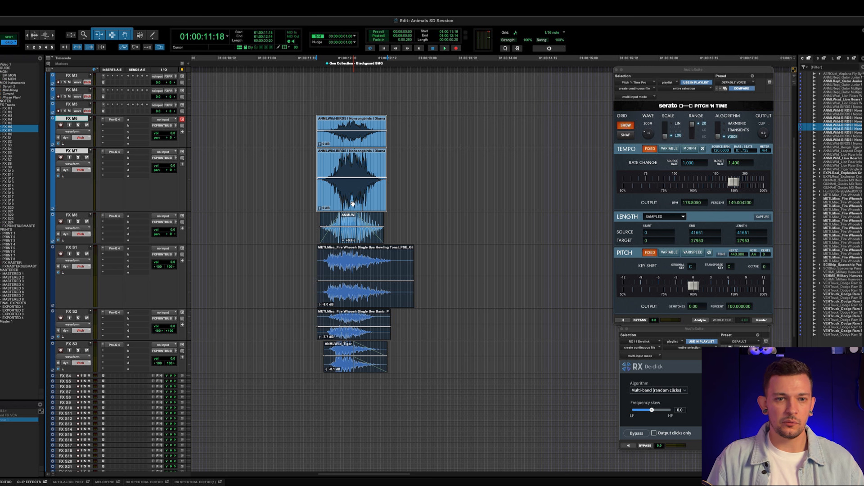
key(ctrl+z)
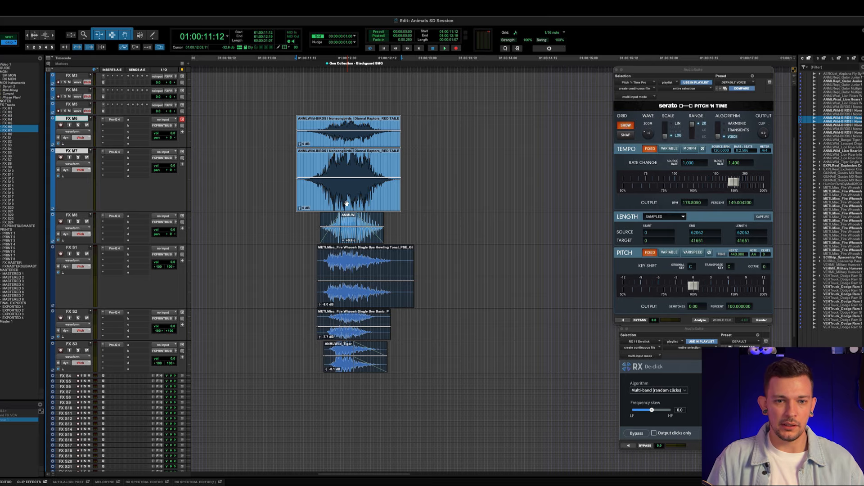
- Move both longer hawk clips slightly later over the tiger and whoosh layers and play the full mix
drag(347, 203, 358, 200)
click(266, 167)
key(space)
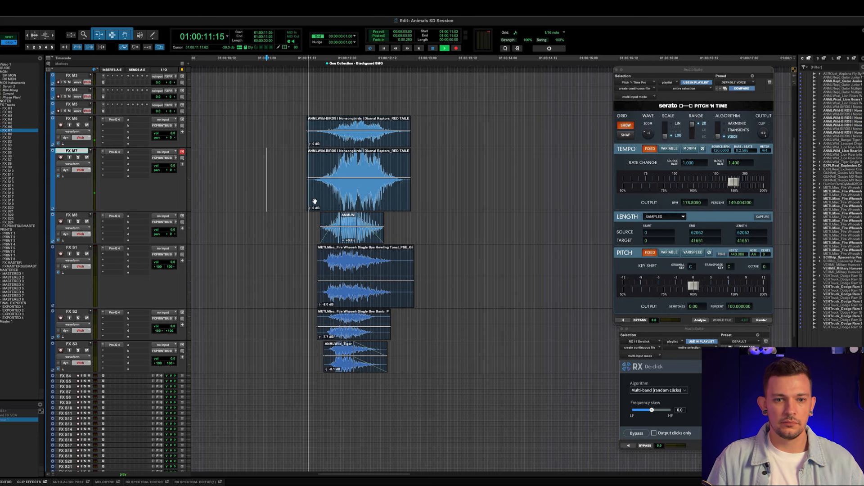
click(340, 195)
shift+click(350, 168)
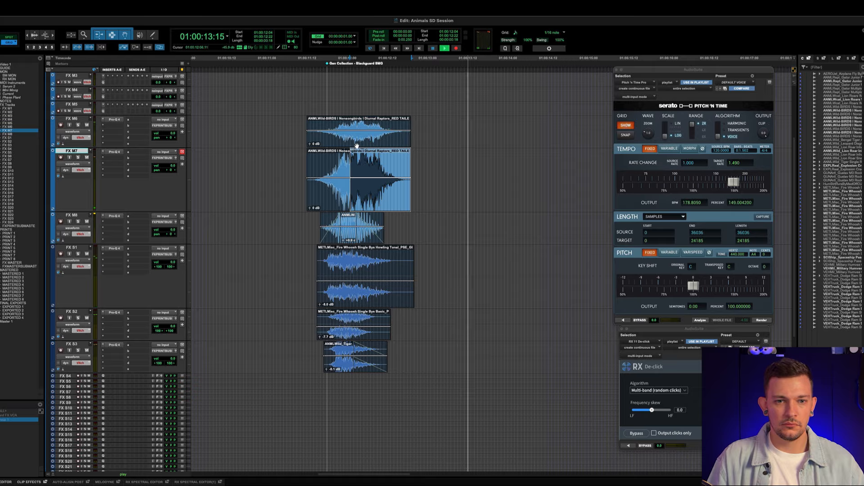
- Move both hawk clips on FX M6 and FX M7 earlier than the whooshes and play the full mix
key(space)
shift+click(358, 143)
drag(359, 144, 342, 144)
click(266, 133)
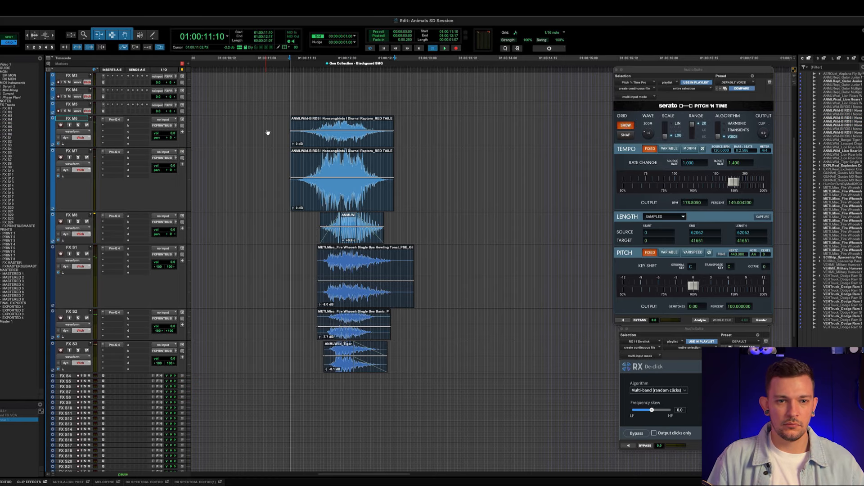
key(space)
key(space)
- Shift both hawk clips slightly later and play the full mix from just before them
click(332, 158)
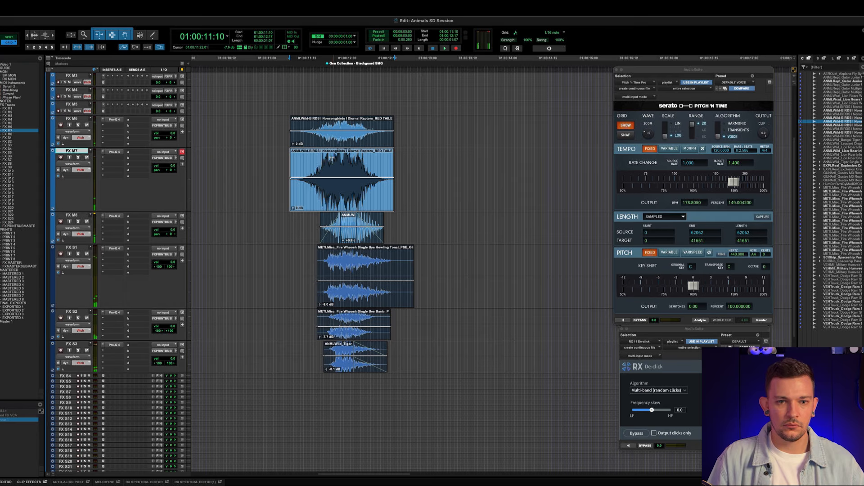
shift+click(333, 144)
drag(332, 145, 336, 145)
click(276, 127)
key(space)
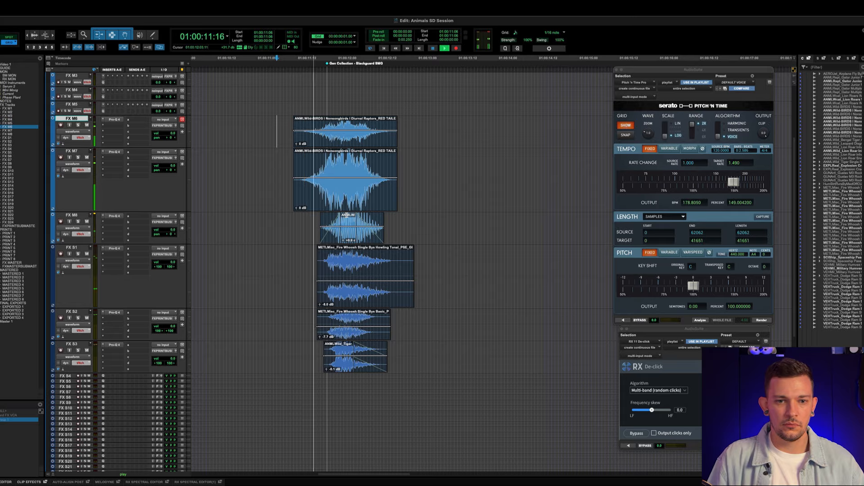
click(414, 160)
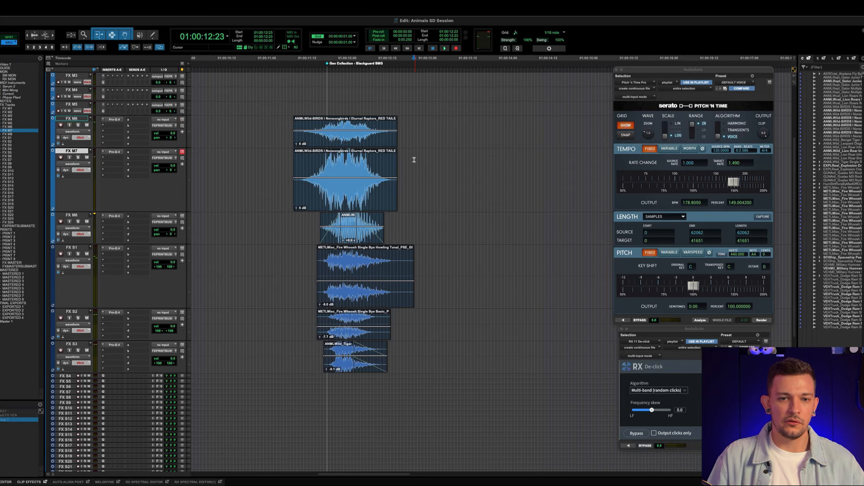
- Lower the clip gain of the hawk clips on FX M7 and FX M6 to -3.0 dB each
key(t)
scroll(411, 171, right, 3)
scroll(410, 171, left, 2)
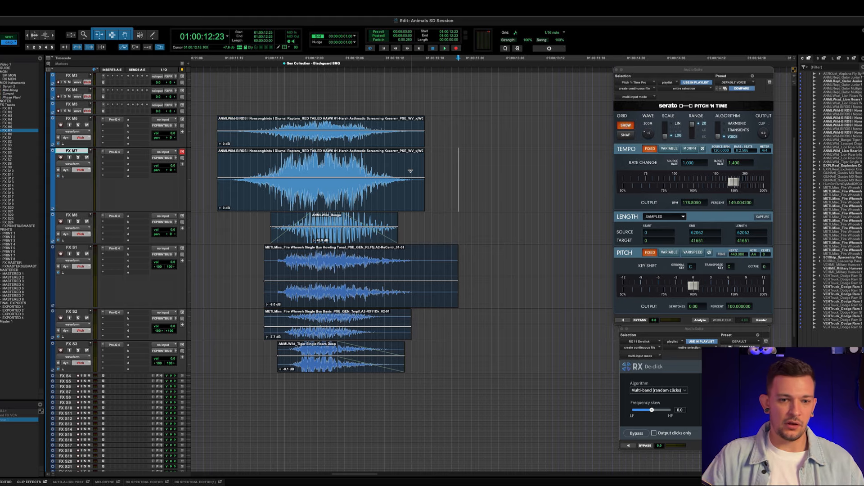
click(325, 202)
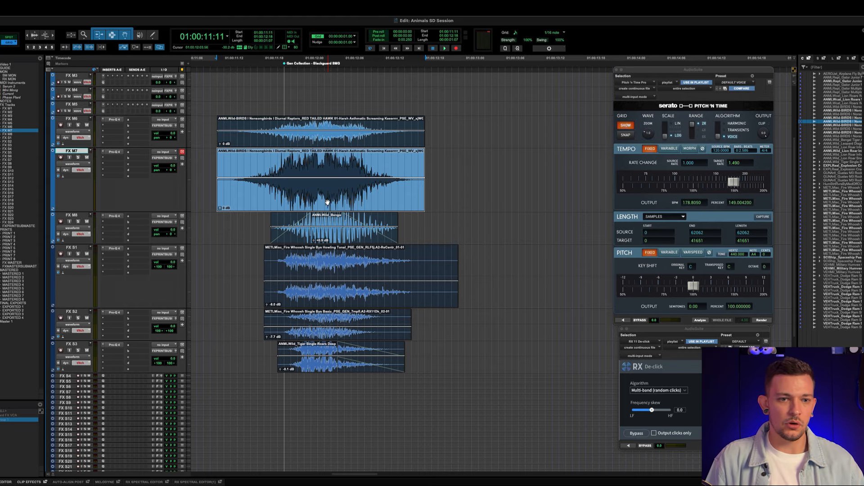
scroll(327, 202, down, 5)
key(p)
key(ctrl+shift+Down)
key(ctrl+shift+Down)
key(ctrl+shift+Down)
key(ctrl+shift+Down)
key(ctrl+shift+Down)
key(ctrl+shift+Down)
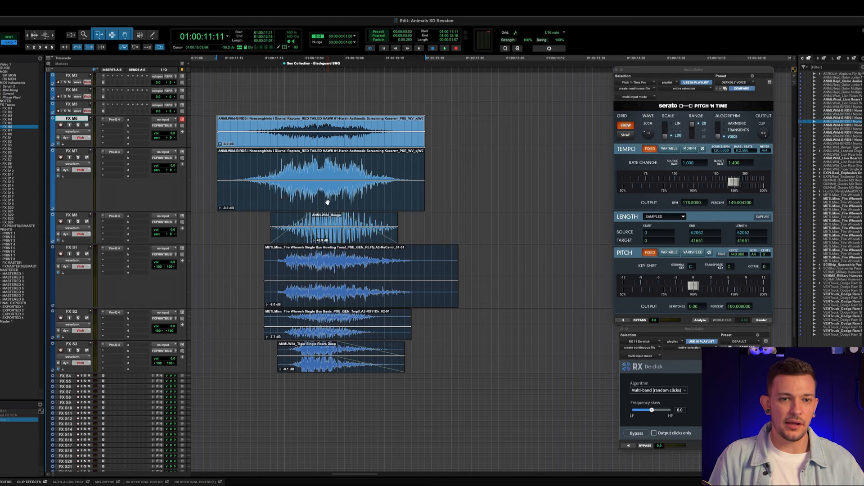
- Reduce the FX M7 track height and play the full mix with the quieter hawk layers
key(r)
scroll(328, 201, right, 3)
click(364, 173)
key(ctrl+Down)
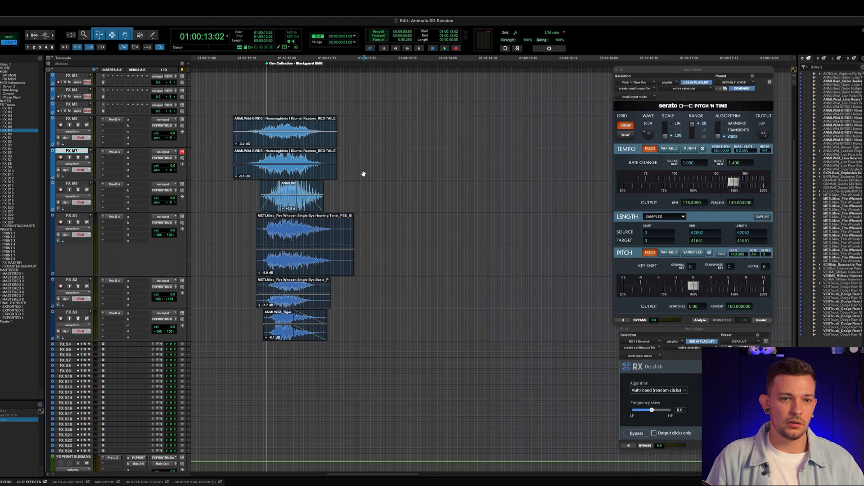
click(211, 155)
key(space)
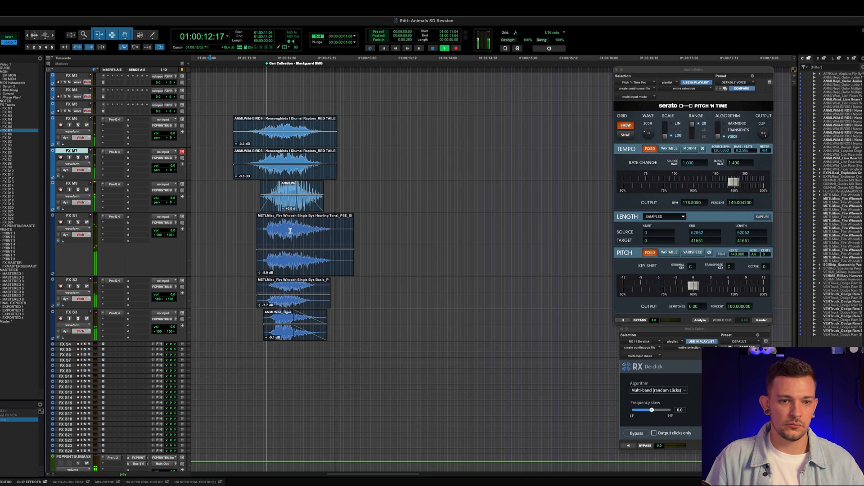
key(space)
- Solo FX S1 and play from the start of its howling fire whoosh clip
click(291, 231)
key(t)
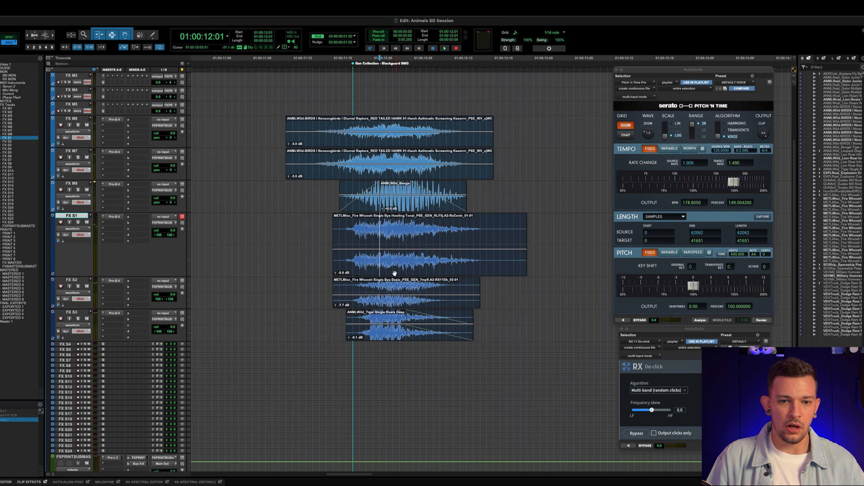
click(392, 264)
click(300, 253)
key(Tab)
key(shift+s)
key(space)
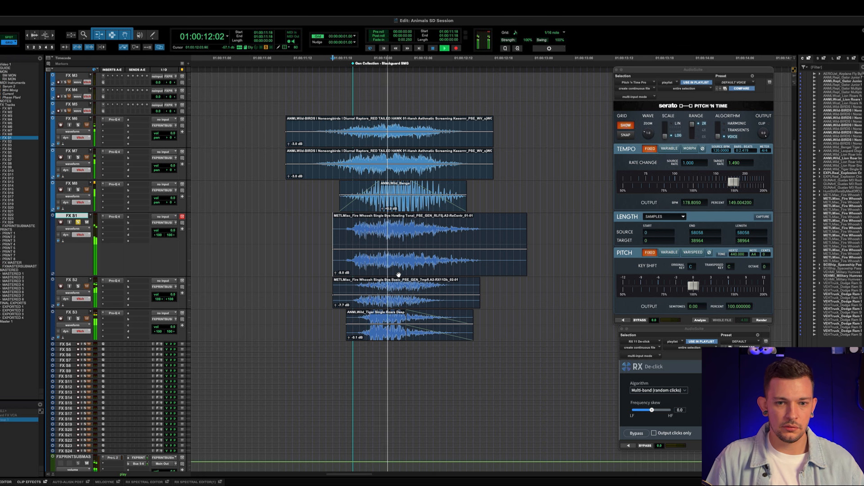
key(space)
- Duplicate the howling fire whoosh ahead of the original on FX S1 and render the copy with AudioSuite Reverse
key(r)
drag(423, 270, 318, 271)
text(yreverse)
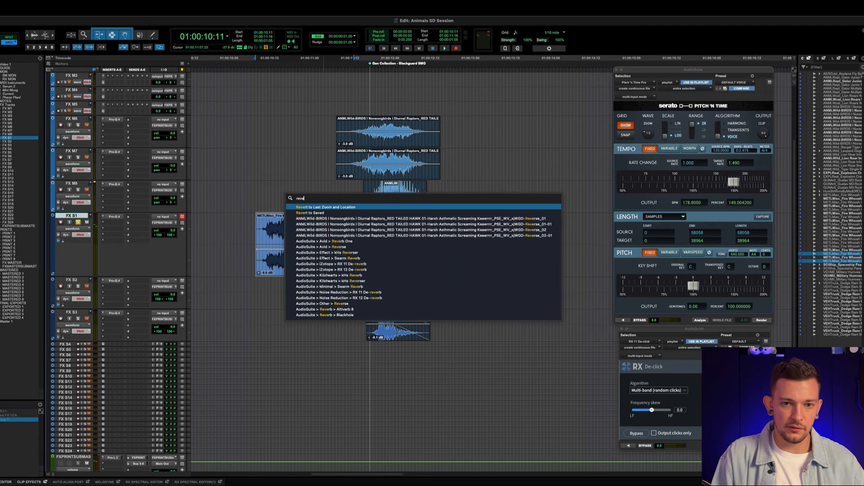
key(Return)
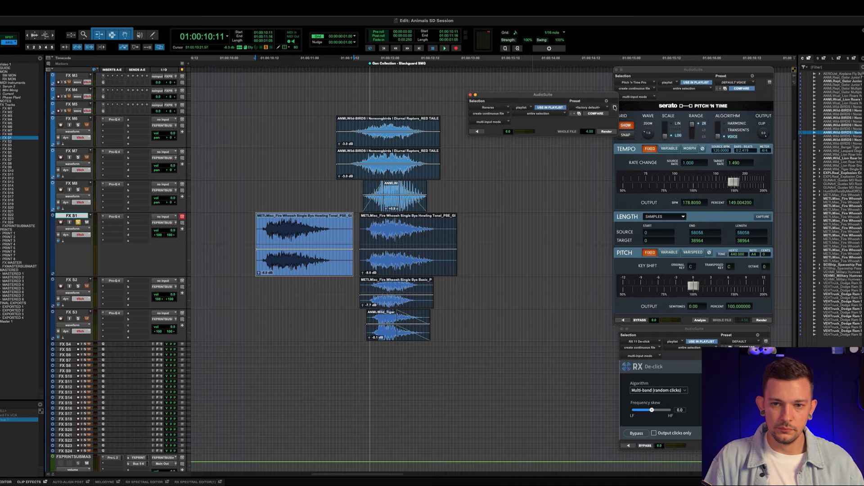
click(608, 132)
- Trim the end of the reversed FX S1 whoosh and move the clip later so it leads into the original
key(t)
scroll(341, 258, right, 7)
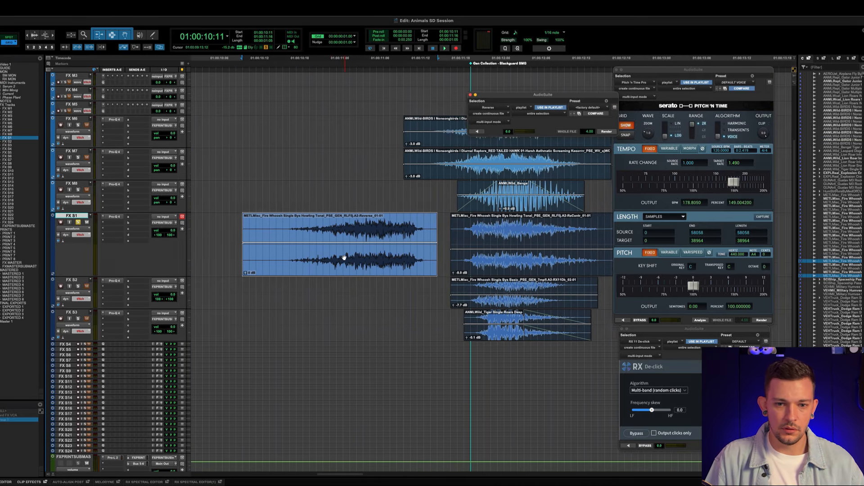
scroll(344, 234, down, 1)
click(347, 210)
key(s)
drag(317, 245, 412, 244)
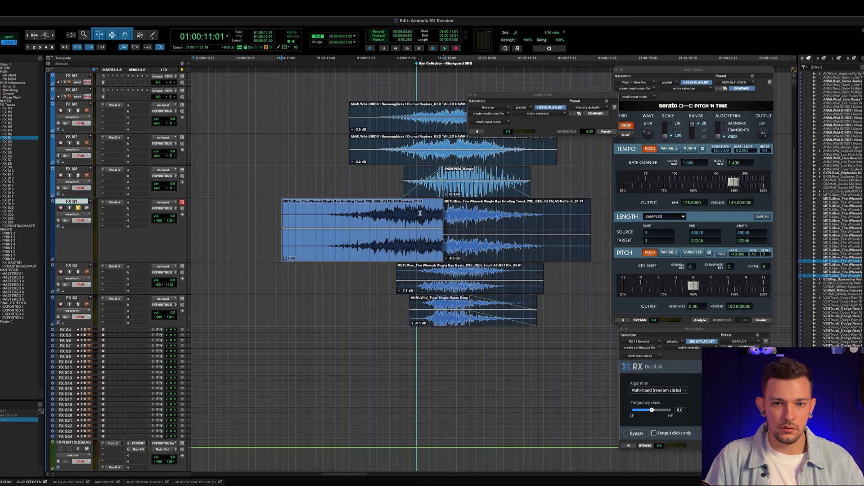
- Crossfade the reversed and original FX S1 whooshes, trim the reversed clip's start and add a fade-in
drag(423, 214, 457, 214)
key(f)
click(346, 220)
key(a)
click(408, 215)
key(d)
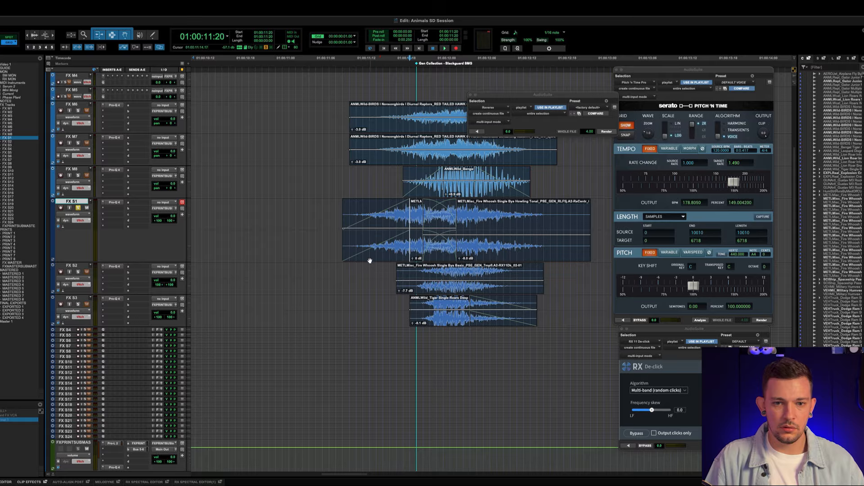
- Duplicate the basic fire whoosh ahead of the original on FX S2 and reverse the copy with AudioSuite
scroll(375, 276, right, 3)
click(388, 293)
key(r)
scroll(408, 293, right, 3)
drag(411, 293, 290, 291)
click(606, 131)
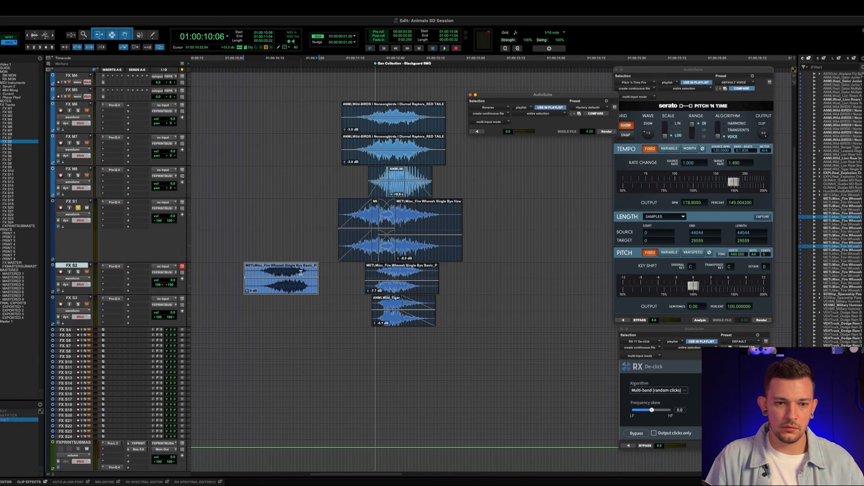
- Trim the start of the reversed FX S2 whoosh and add a fade-in to it
click(271, 269)
key(a)
click(291, 271)
key(t)
scroll(349, 283, right, 3)
key(d)
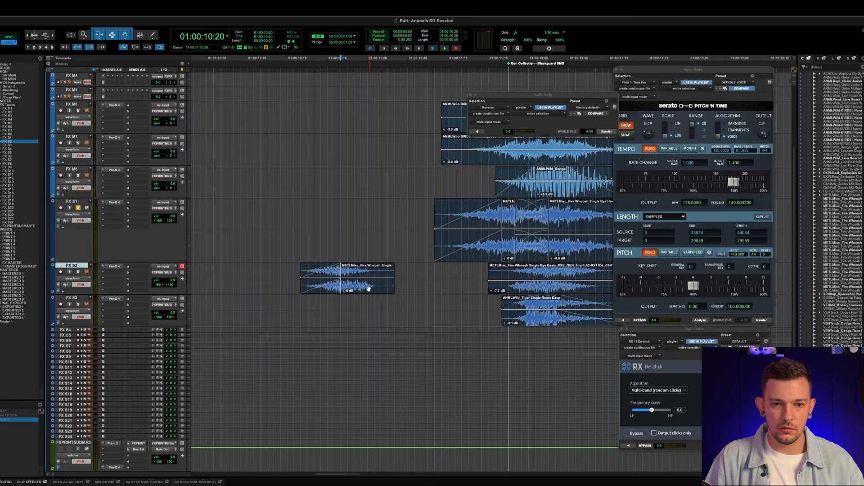
- Move the reversed whoosh against the original on FX S2, trim it and crossfade the two clips
drag(370, 290, 549, 274)
click(529, 274)
key(s)
key(f)
key(r)
scroll(387, 285, right, 3)
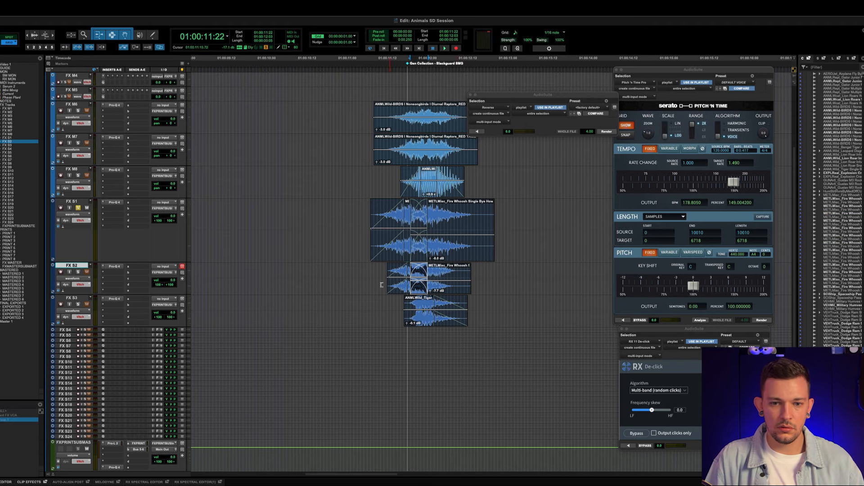
- Undo the crossfade, trims, move and reversed copy on FX S2, back to the single basic fire whoosh
key(super+z)
key(super+z)
key(super+z)
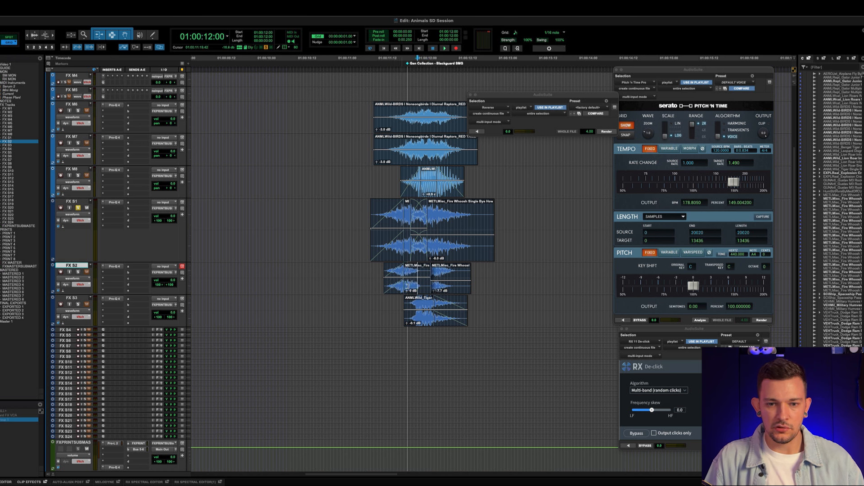
key(super+z)
key(super+z)
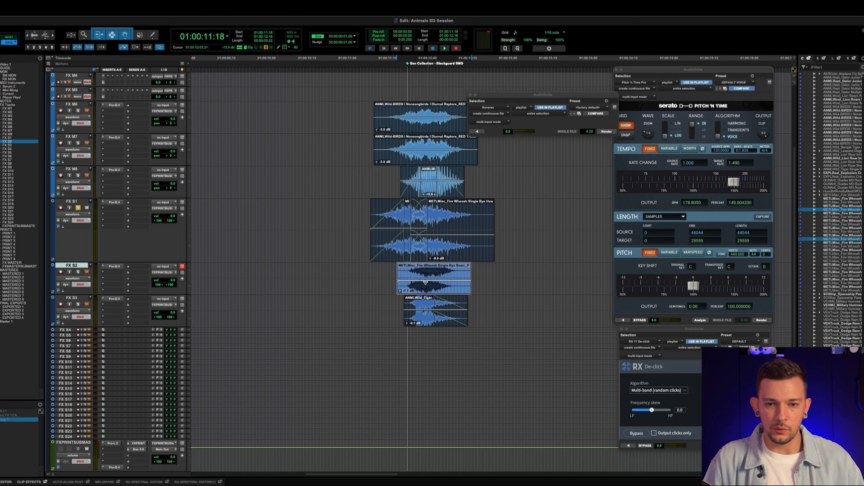
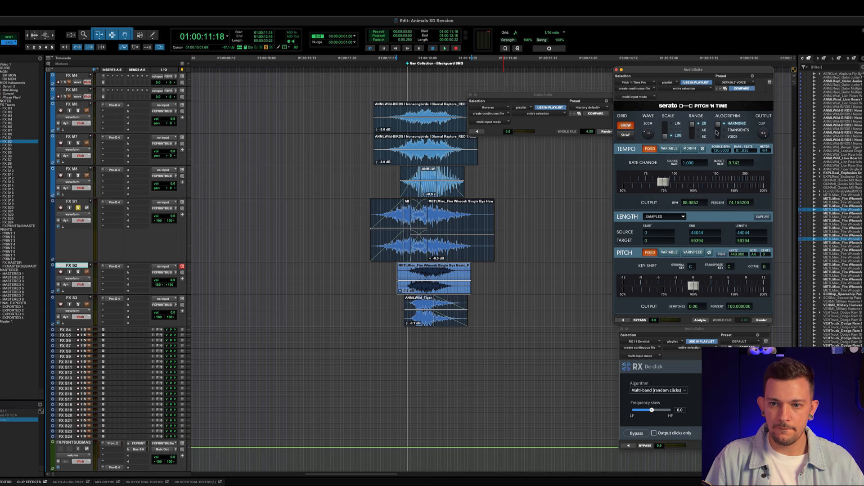
- Render the FX S2 basic fire whoosh in Pitch 'n Time with a tempo target rate of 0.742 and the Harmonic algorithm
click(761, 320)
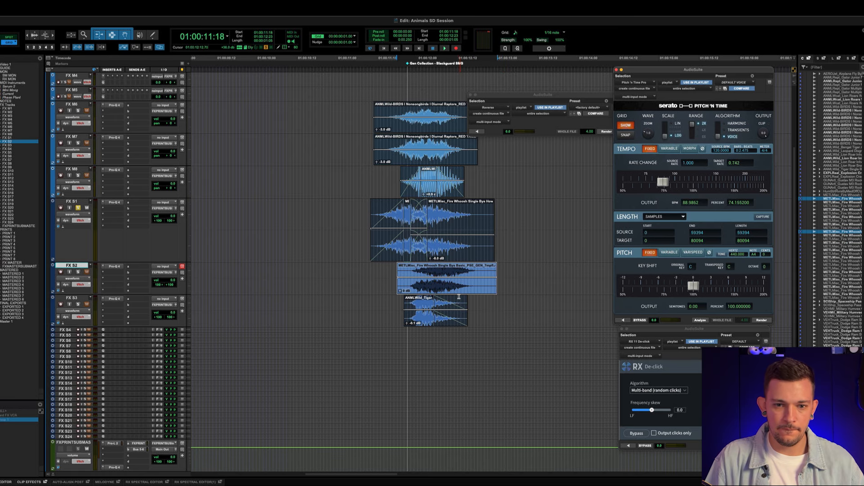
- Shift the fire whoosh clip on FX S2 slightly earlier, clear the FX S1 solo and play back all the layers
click(436, 292)
drag(437, 292, 430, 289)
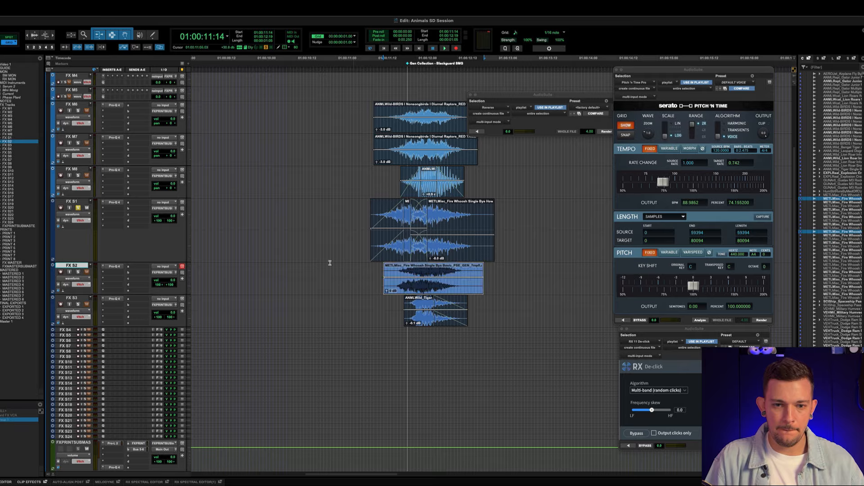
click(339, 266)
key(p)
key(shift+s)
key(semicolon)
key(shift+s)
key(shift+s)
scroll(377, 265, right, 3)
key(space)
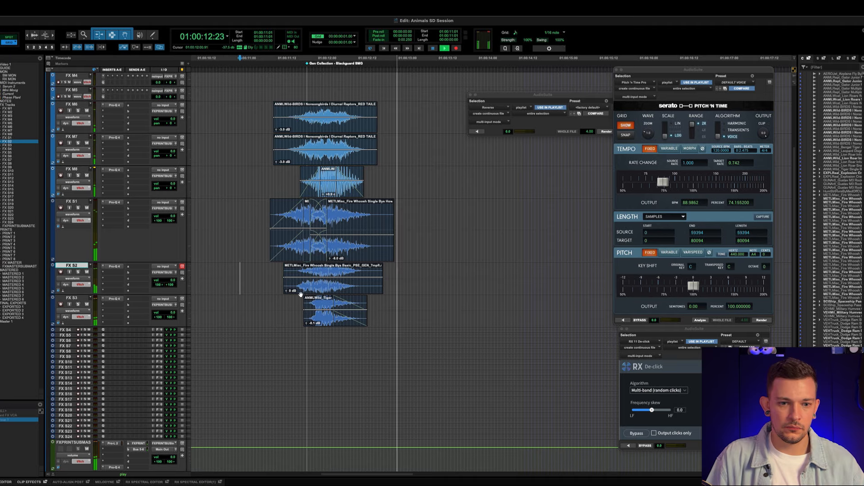
key(space)
- Lower the clip gain of the two hawk clips on FX M6 and FX M7 to -7.8 dB and play back the mix
click(331, 155)
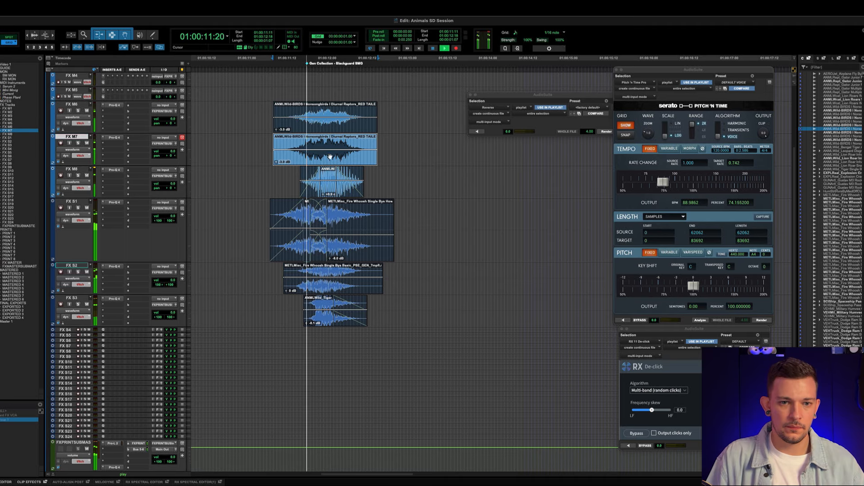
key(space)
shift+click(331, 127)
drag(332, 117, 331, 118)
click(254, 110)
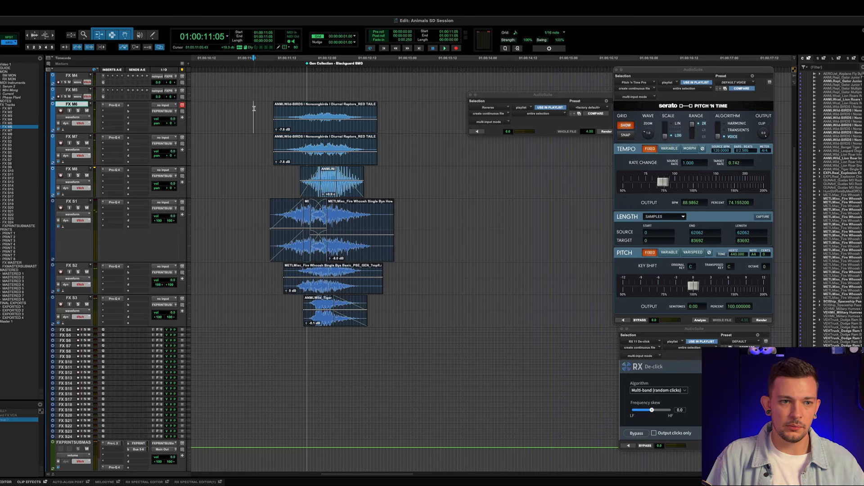
key(space)
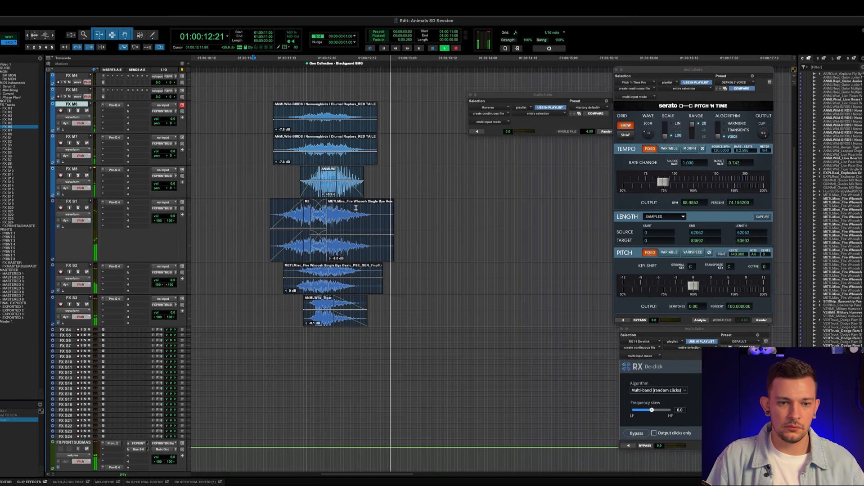
key(space)
- Mute the animal clips on FX M6, FX M7, FX M8 and FX S3 and audition the fire whooshes alone
drag(240, 100, 468, 188)
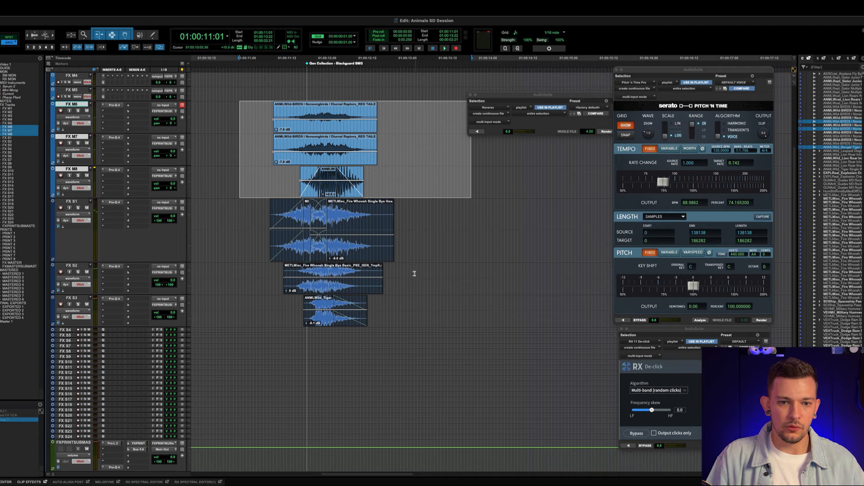
drag(414, 272, 430, 319)
drag(247, 305, 485, 311)
drag(413, 174, 418, 118)
key(super+m)
click(253, 110)
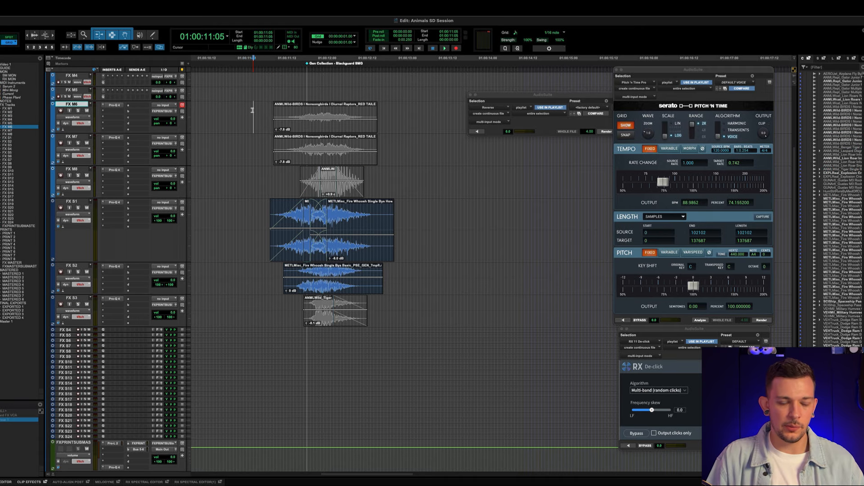
key(space)
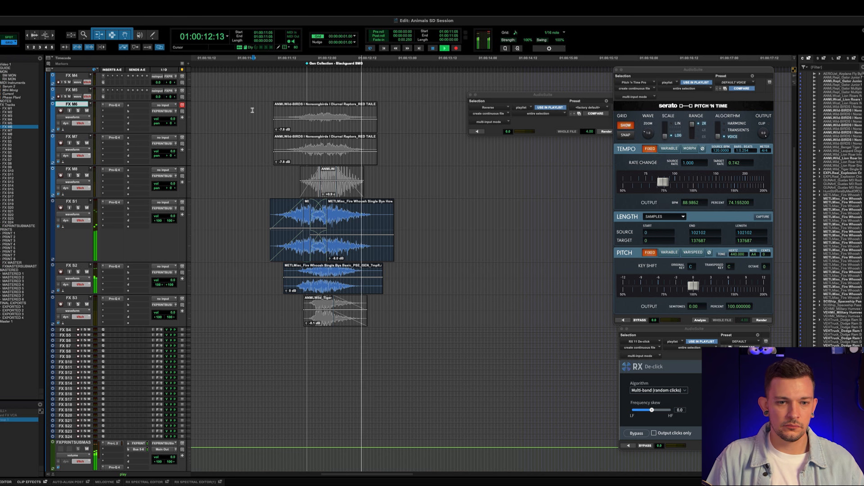
key(space)
- Unmute the animal clips on FX M6 to FX M8 and FX S3, and play back the full layered whoosh
drag(247, 113, 494, 178)
shift+click(393, 304)
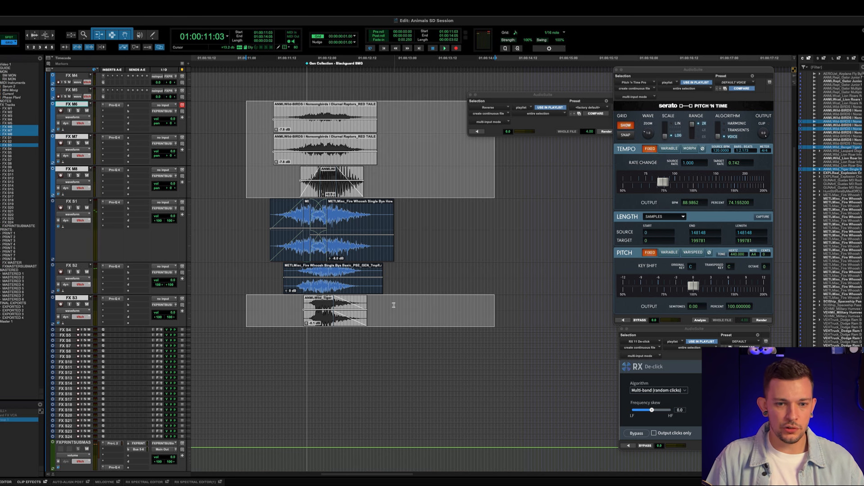
key(super+m)
click(248, 111)
key(space)
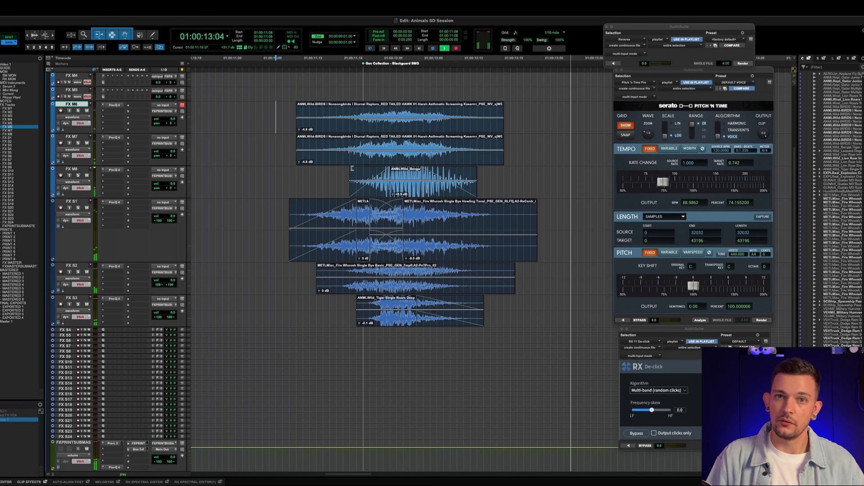
key(space)
- Go to the Alan Howarth Collection marker and audition the airplane fly-by clip on FX S1 with its waveform display scaled down
scroll(354, 170, right, 5)
drag(324, 108, 342, 283)
key(Tab)
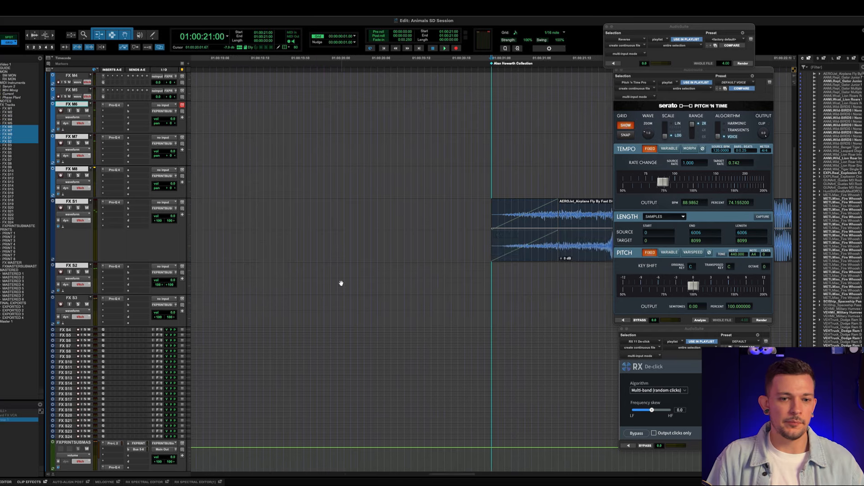
key(r)
scroll(394, 234, right, 5)
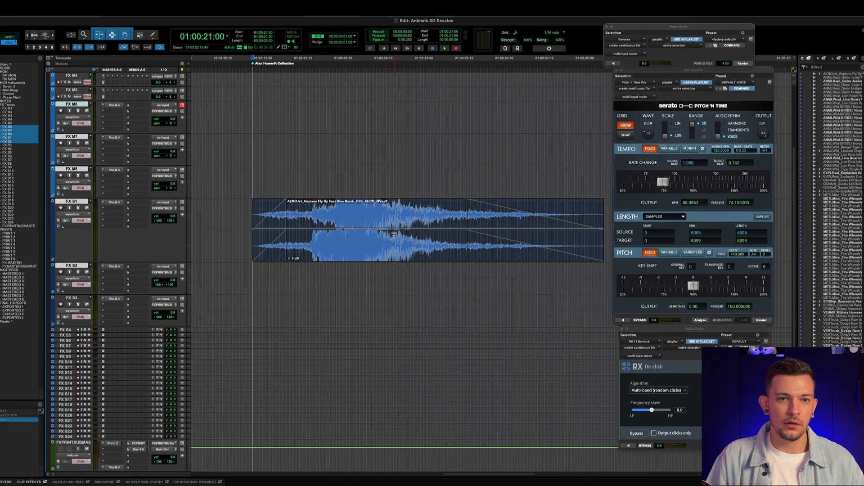
click(222, 217)
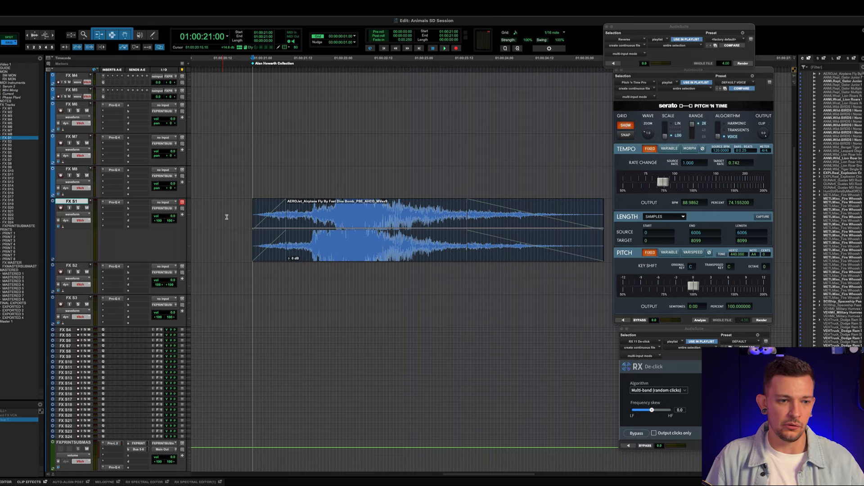
key(space)
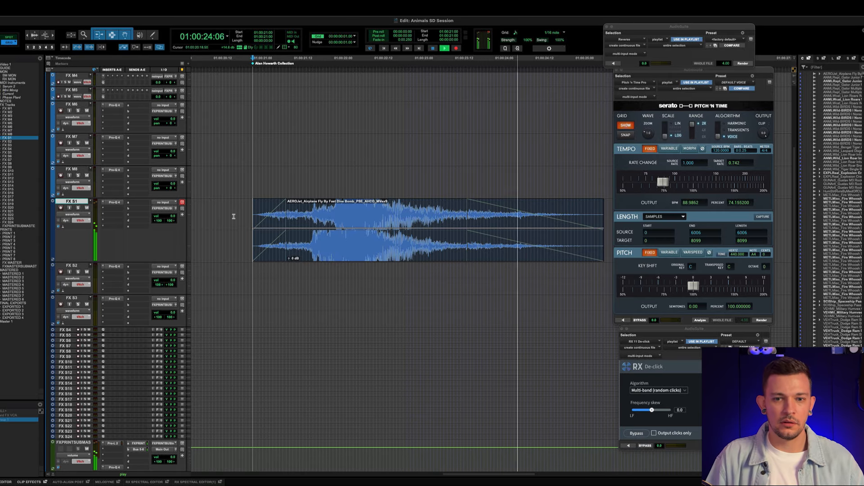
key(space)
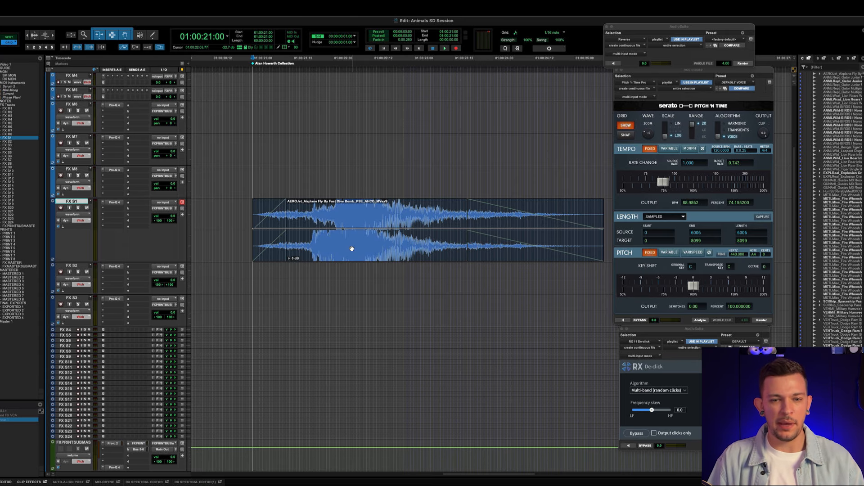
key(ctrl+alt+super+[)
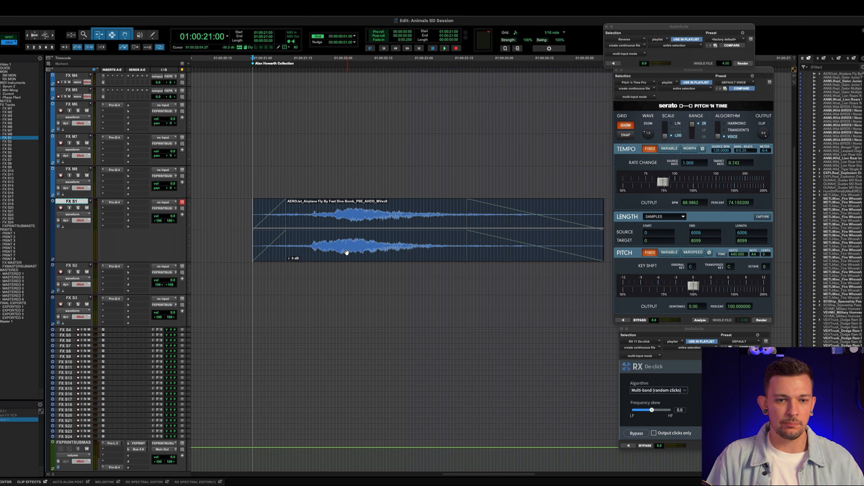
key(space)
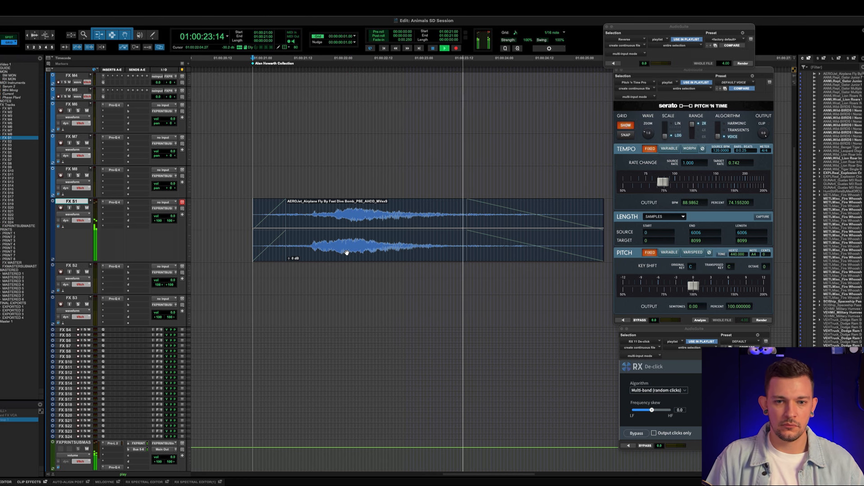
key(space)
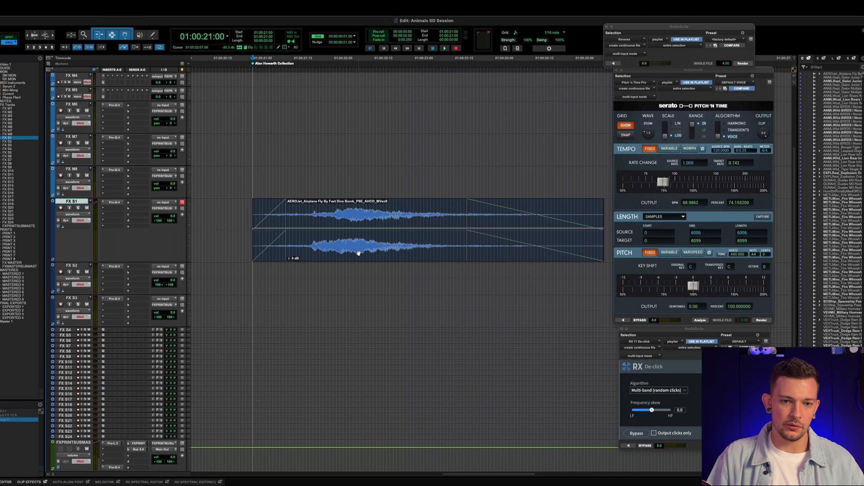
- Select the airplane clip on FX S1 and open the Snap Heap AudioSuite effect for it
mouse_move(359, 253)
mouse_down()
mouse_move(357, 265)
mouse_move(359, 257)
mouse_up()
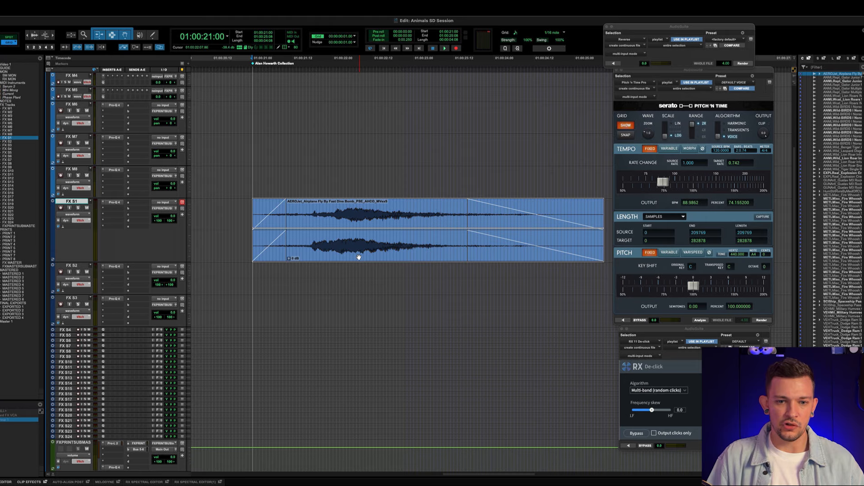
key(super+space)
text(snap)
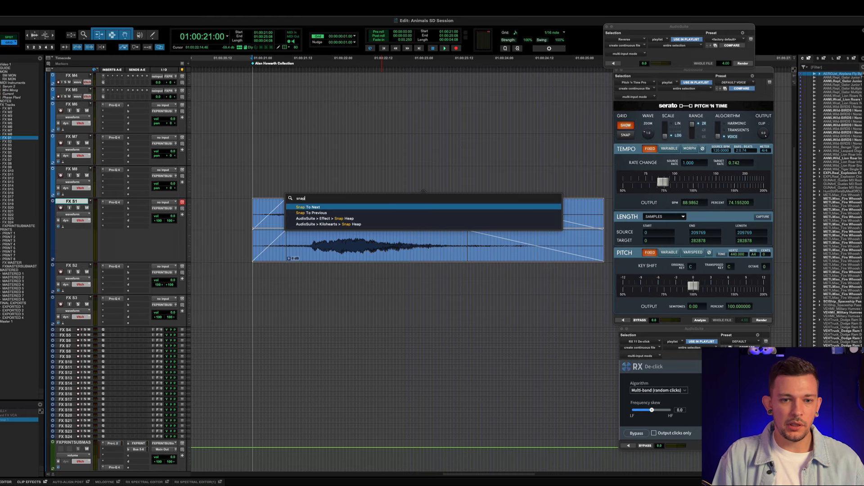
key(Down)
key(Down)
key(Return)
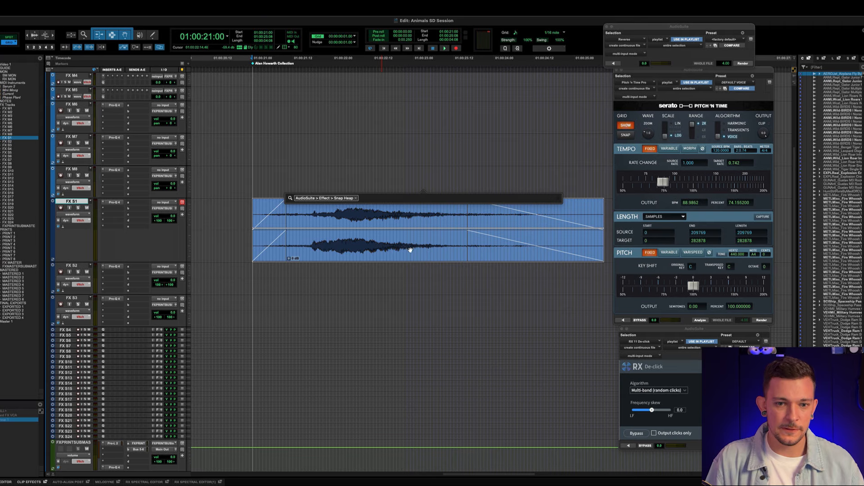
key(Return)
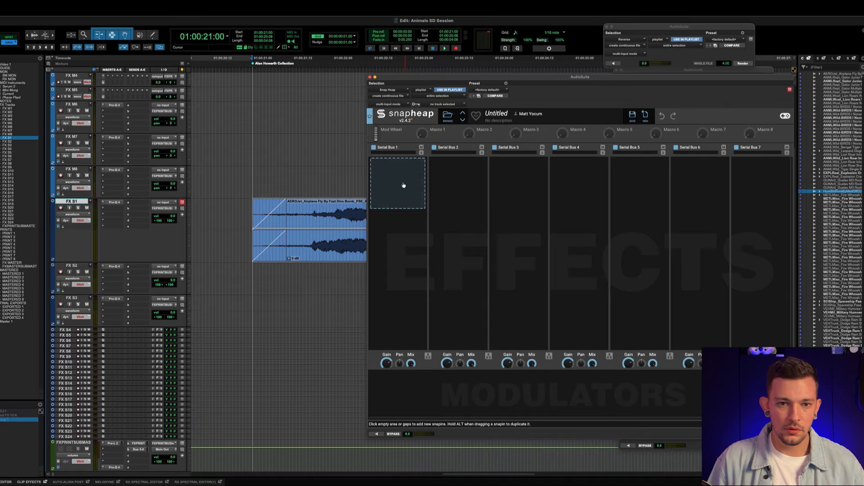
- Load a Flanger with Scroll enabled in Serial Bus 1 and a Chorus in Serial Bus 2, render the airplane clip and play it
click(403, 186)
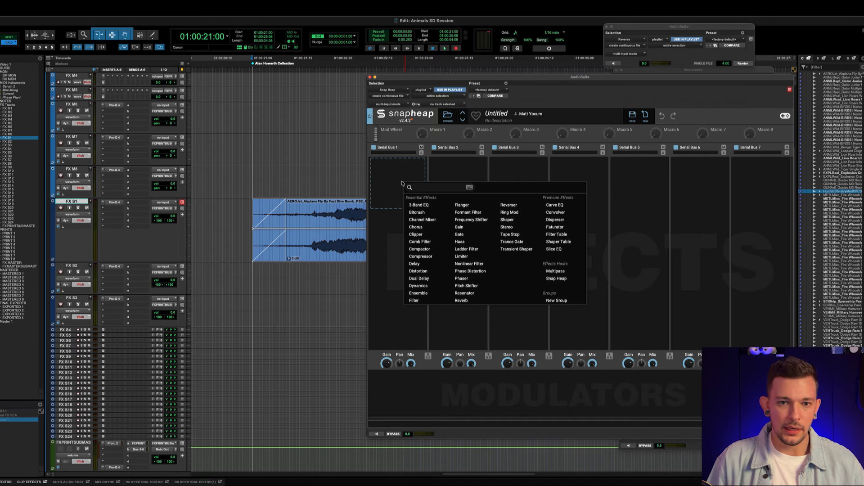
click(464, 206)
click(458, 190)
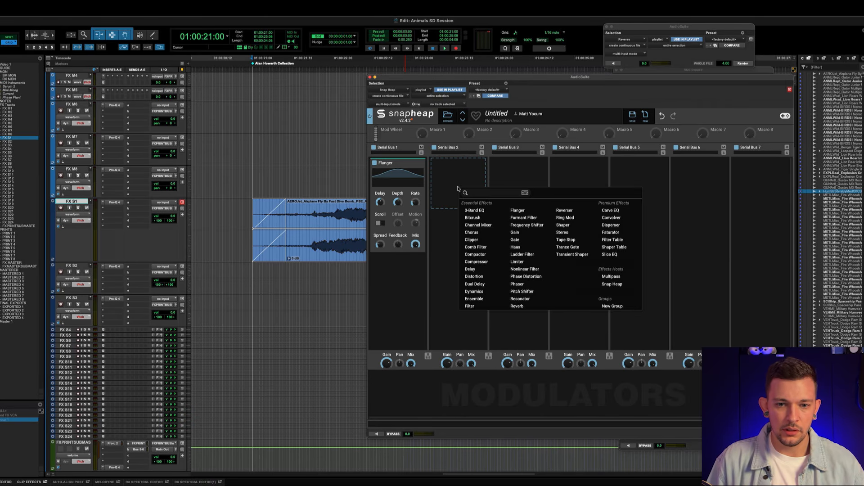
click(472, 233)
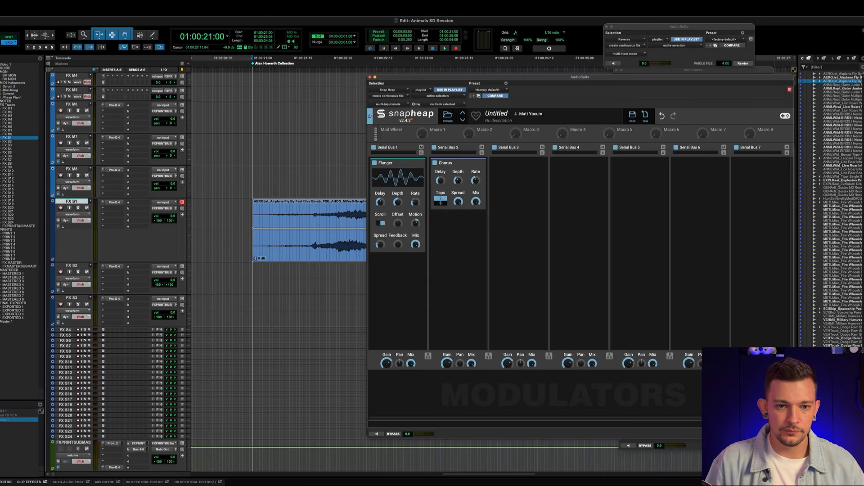
key(space)
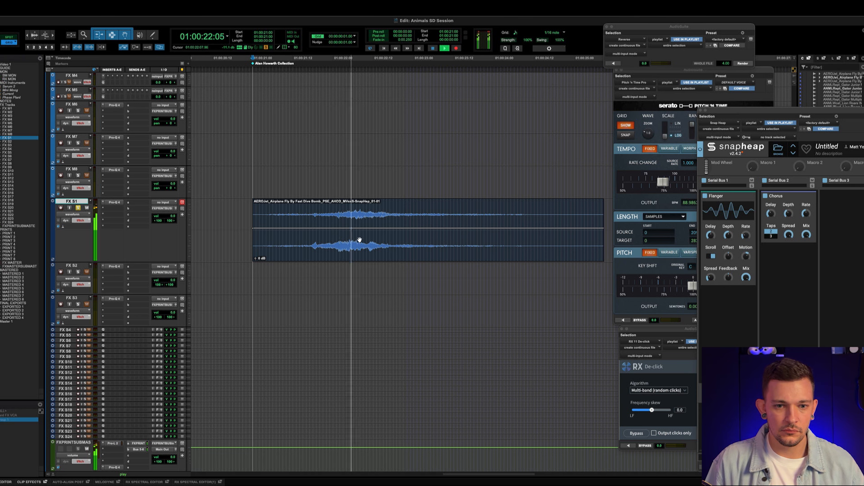
- Undo the Snap Heap render and keep a duplicate of the unprocessed airplane clip on FX S2
drag(360, 229, 359, 280)
key(space)
key(super+z)
key(super+z)
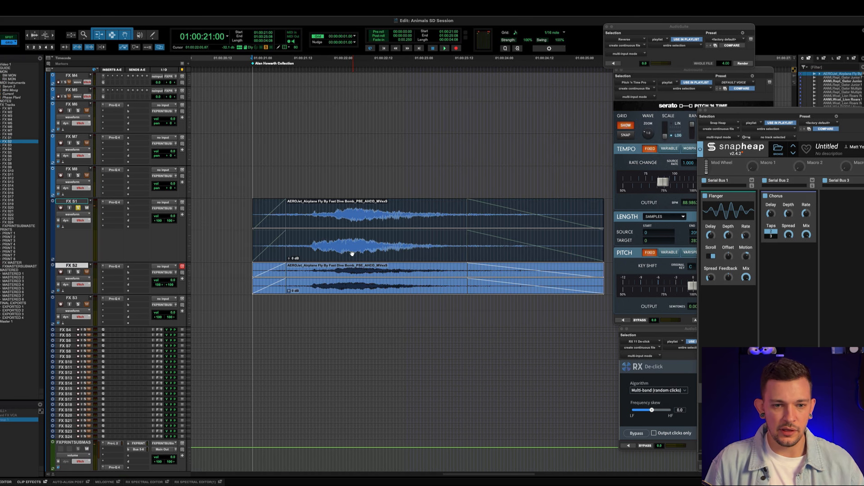
- Render Snap Heap onto the FX S1 airplane clip only and play it back against the unprocessed copy on FX S2
click(353, 254)
key(super+bracketleft)
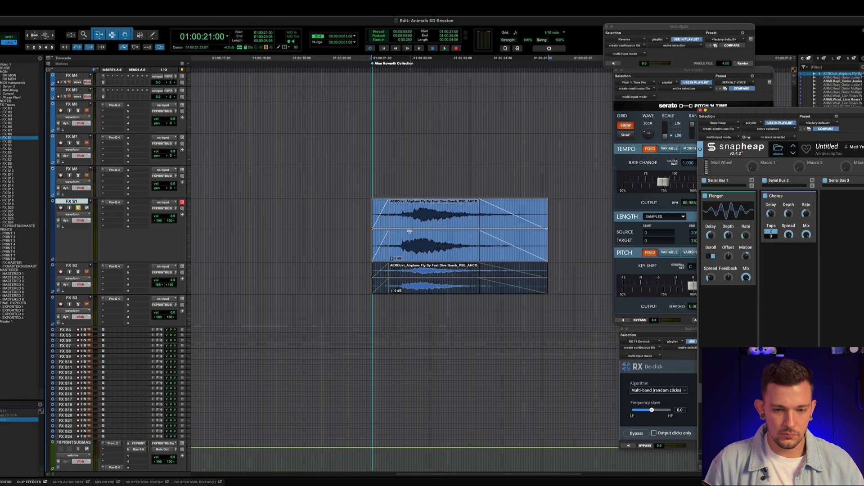
key(super+bracketright)
key(space)
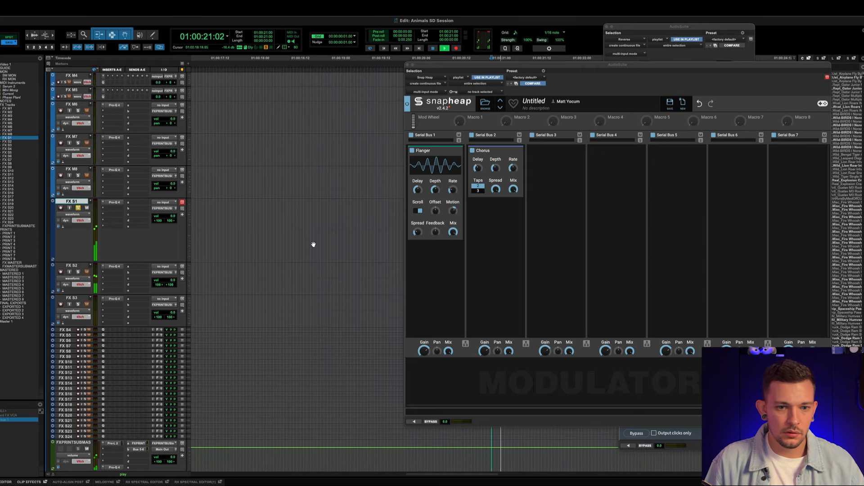
scroll(313, 245, right, 6)
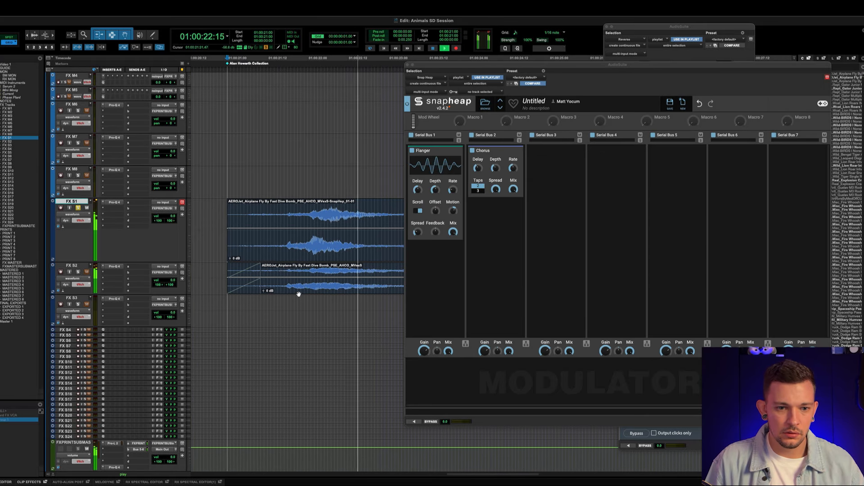
click(220, 272)
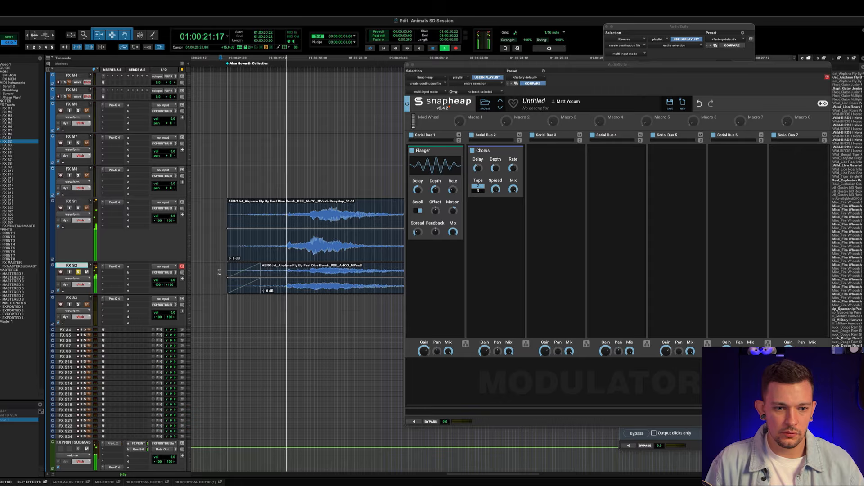
key(space)
- Mute the unprocessed airplane clip on FX S2, audition the processed FX S1 clip and close Snap Heap
click(300, 291)
key(super+m)
key(shift+s)
click(211, 234)
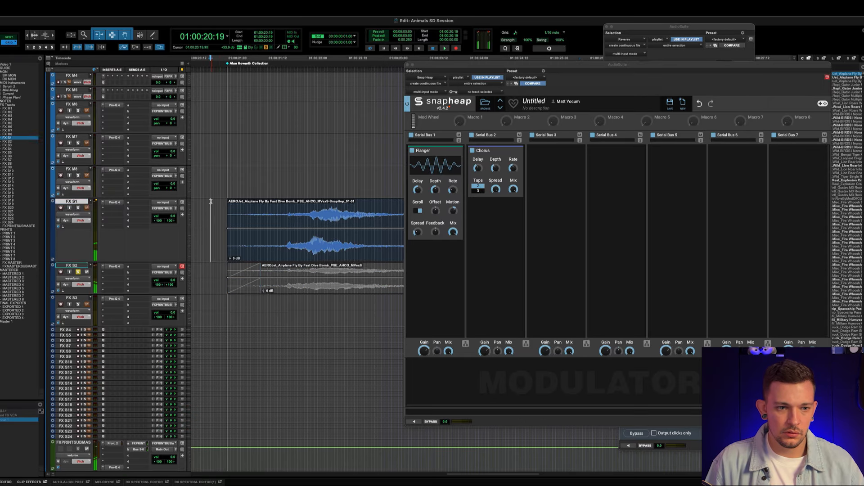
key(space)
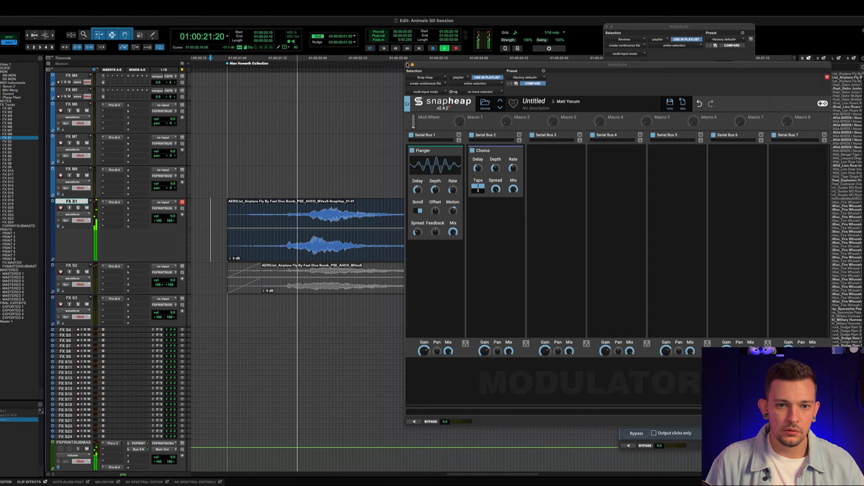
click(408, 64)
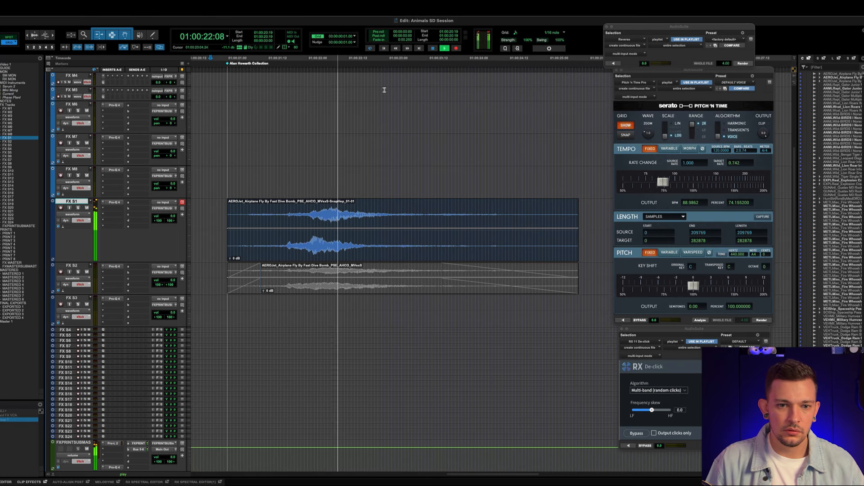
key(space)
- Unmute the FX S2 airplane clip, render Pitch 'n Time at 100% tempo and -12 semitones, and play it with FX S1
click(292, 306)
click(322, 289)
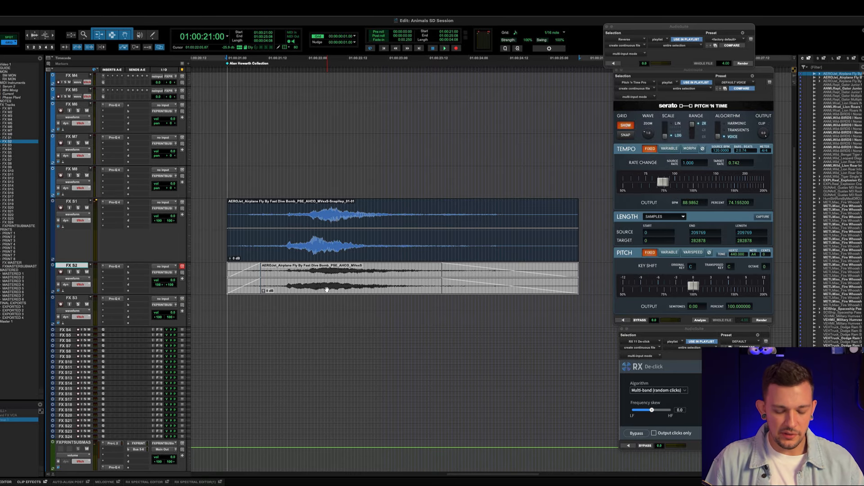
key(super+m)
drag(692, 286, 621, 287)
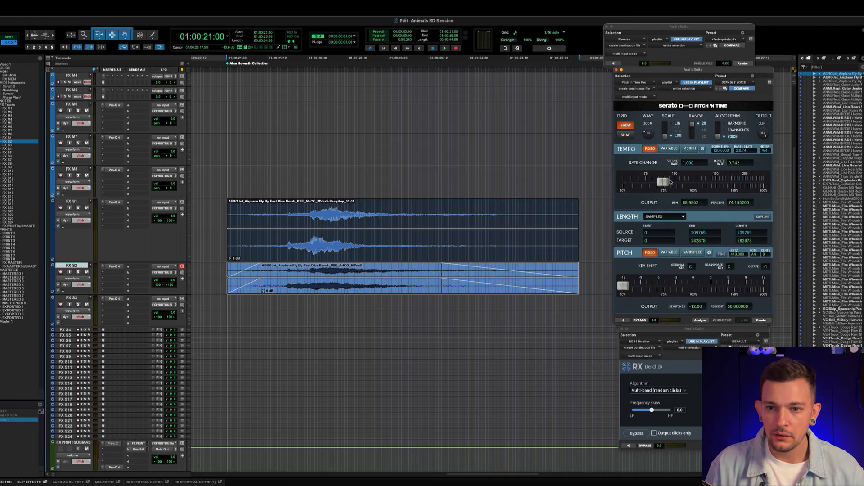
alt+click(669, 181)
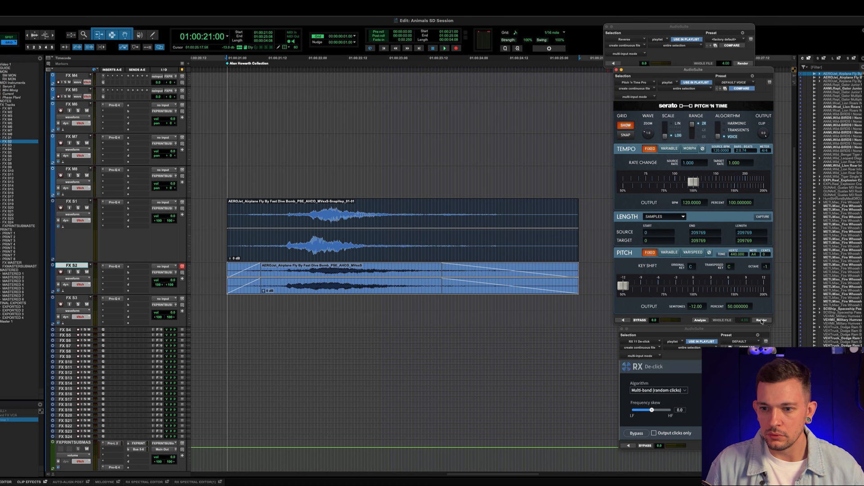
click(761, 321)
click(211, 277)
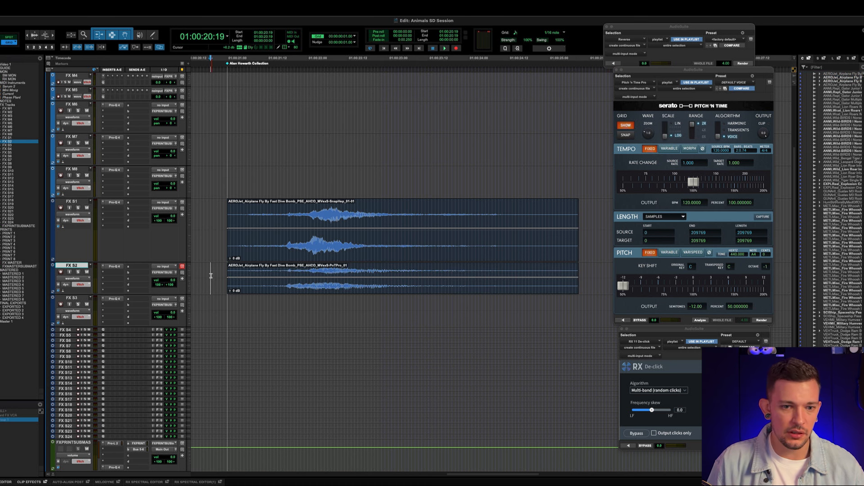
key(space)
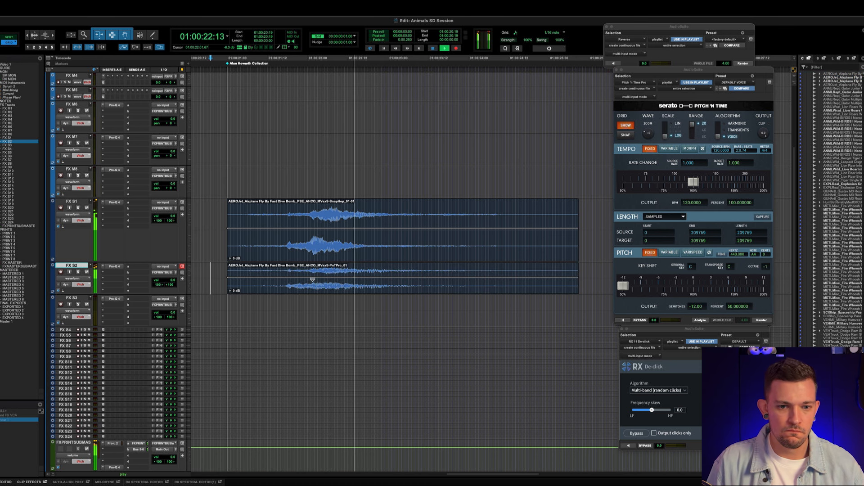
- Add a fade-in and fade-out to the FX S2 airplane clip and trim its end to 01:00:24:14
click(375, 273)
key(g)
click(515, 270)
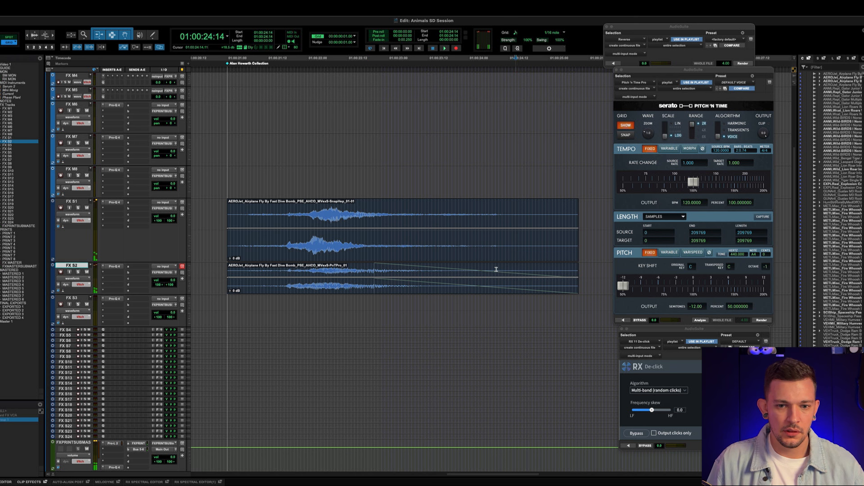
key(s)
click(288, 268)
key(d)
- Fade the FX S1 clip in, fade it out from 01:00:23:04, trim its end close to the FX S2 clip's end and play both
click(294, 212)
key(d)
click(401, 211)
key(g)
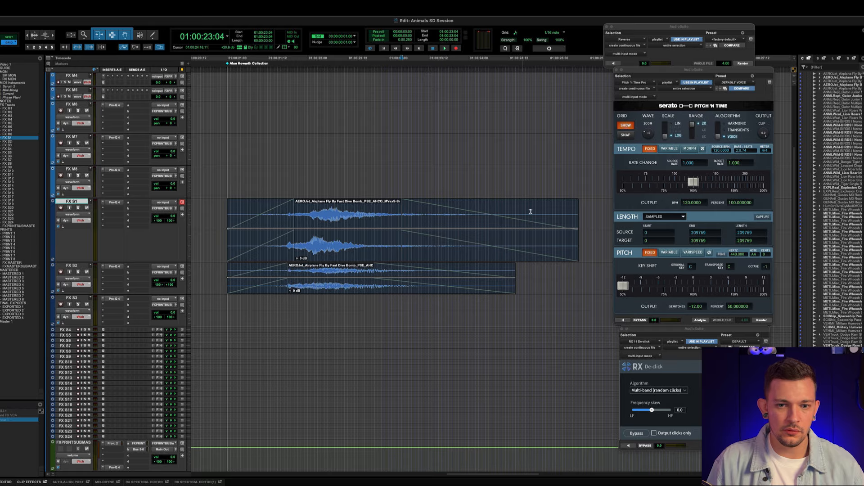
click(519, 211)
key(s)
key(space)
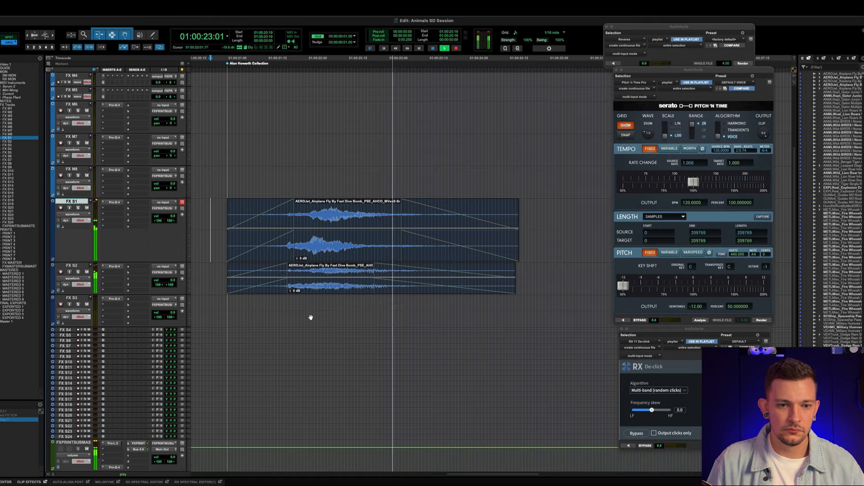
- Open the LFOTool AudioSuite plugin, select the FX S2 airplane clip and load the Basic sine shape
click(330, 307)
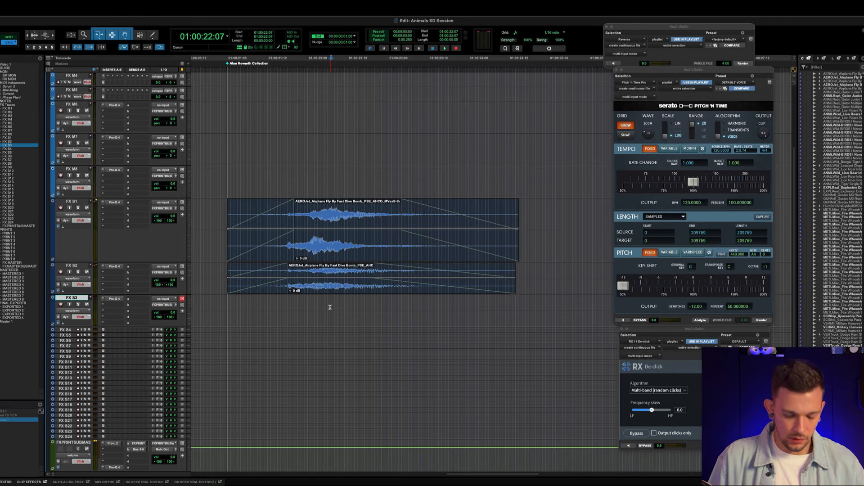
key(ctrl+space)
text(lfo)
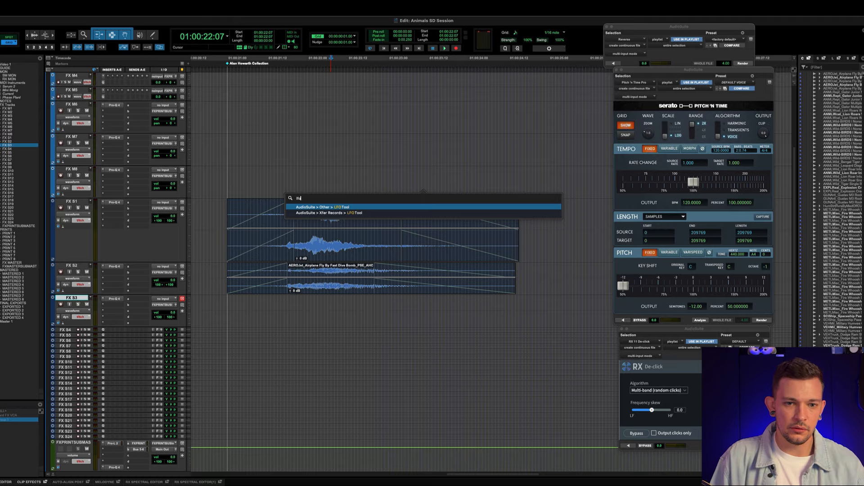
key(Return)
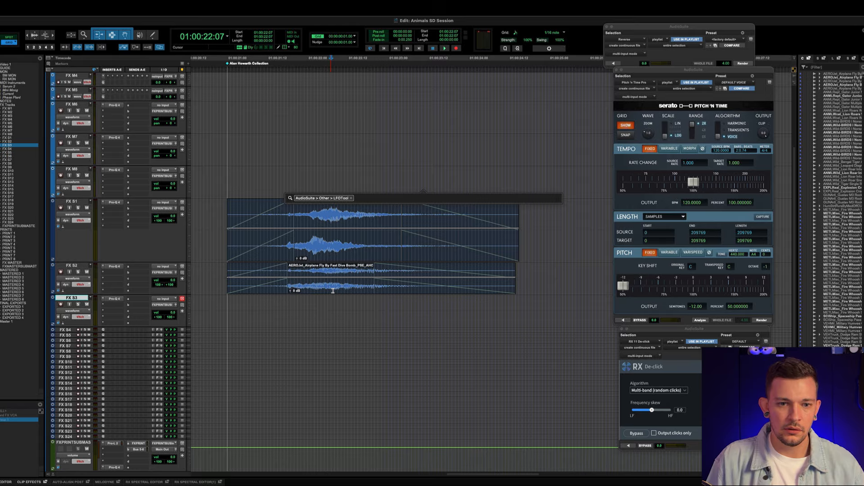
double_click(333, 291)
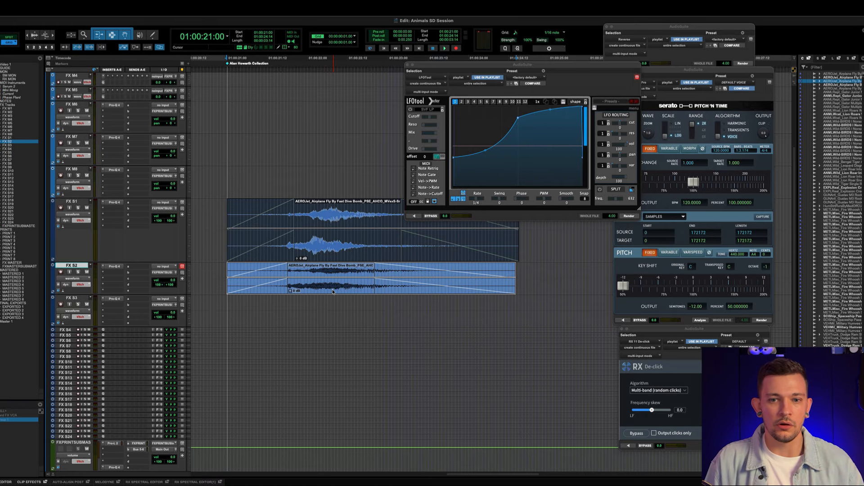
click(572, 102)
mouse_move(577, 104)
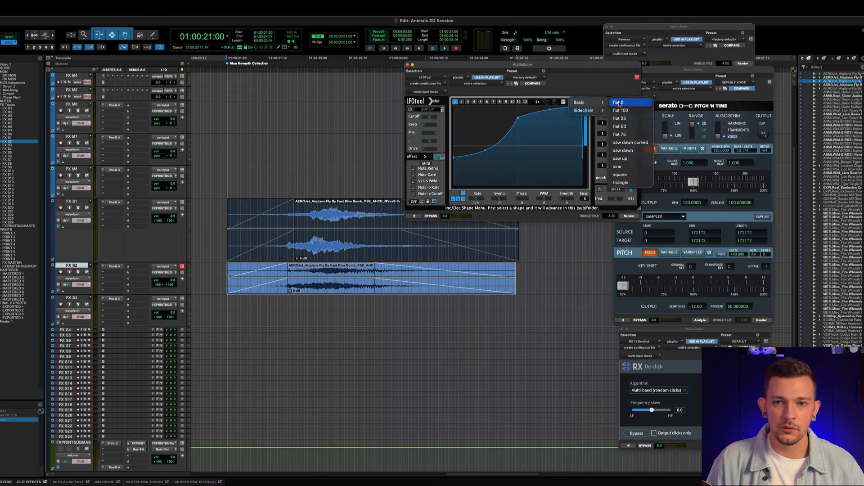
click(619, 166)
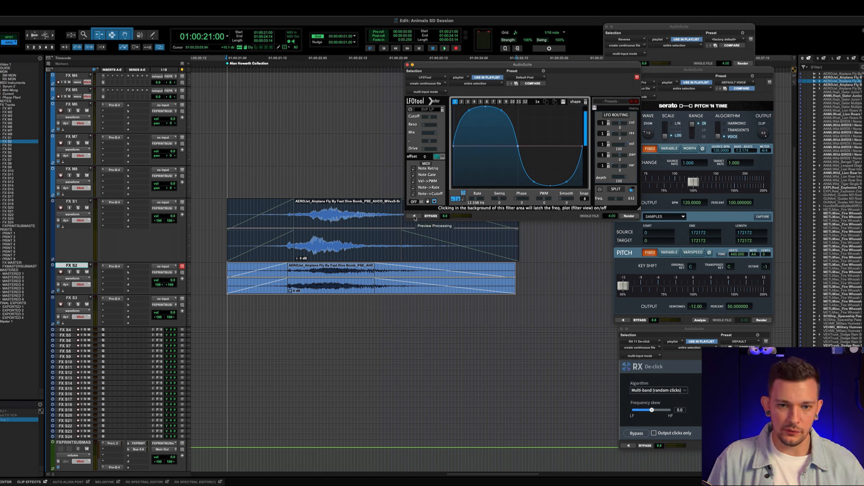
- Preview LFOTool, set the LFO rate to about 6.4 Hz, render it onto the FX S2 clip and play the layers
click(415, 218)
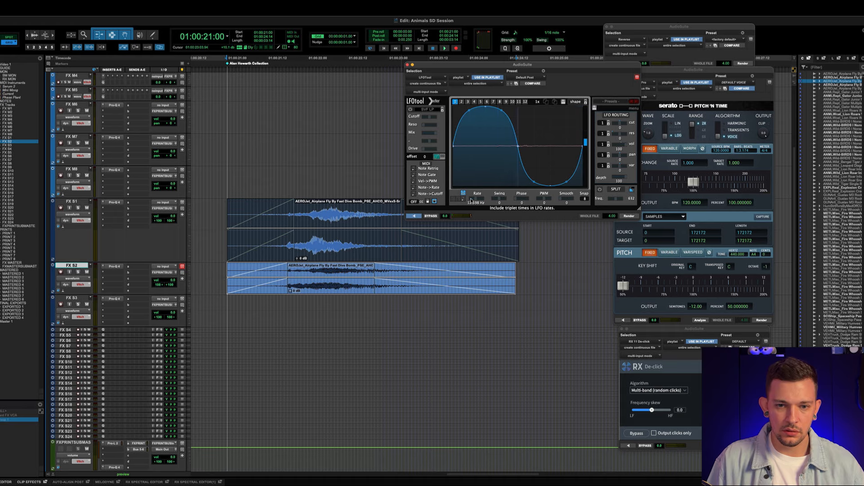
drag(473, 199, 472, 200)
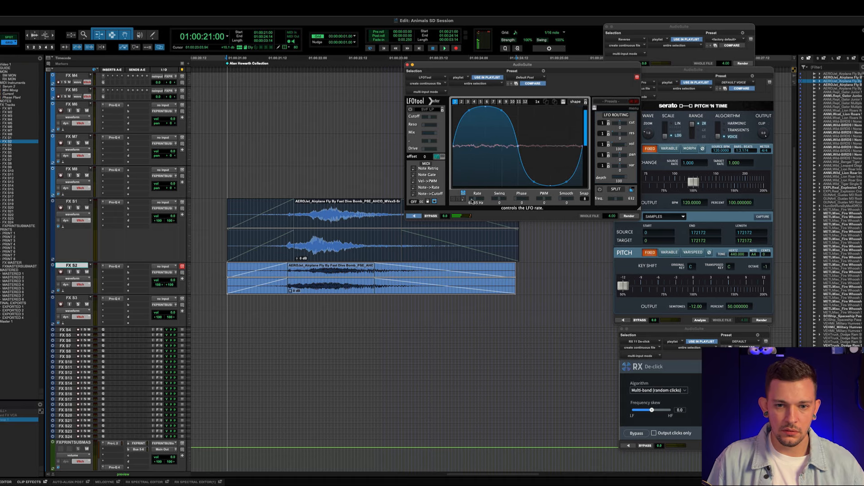
click(416, 217)
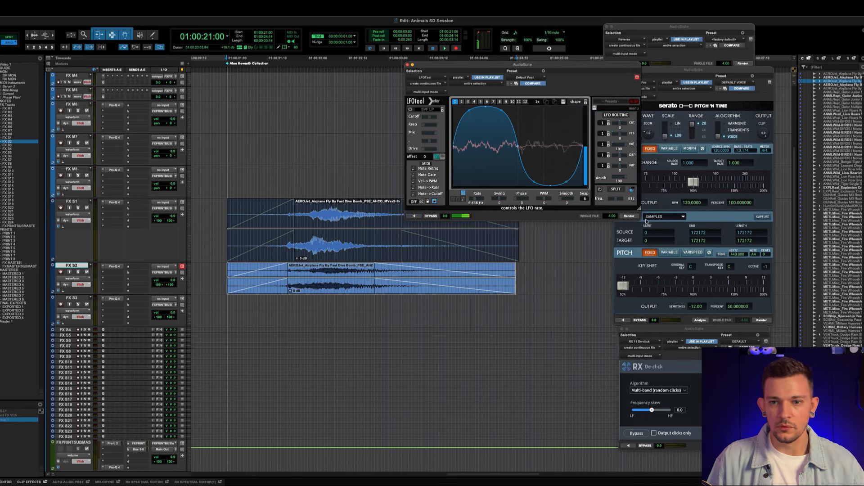
click(629, 216)
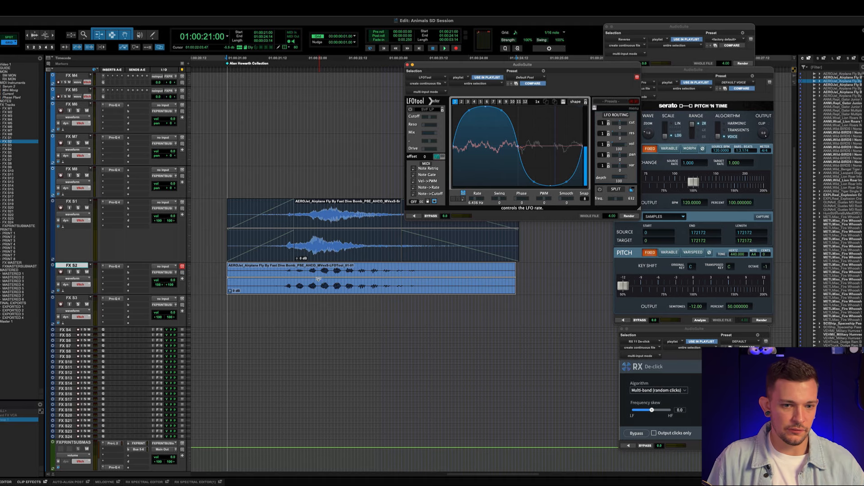
click(221, 279)
key(space)
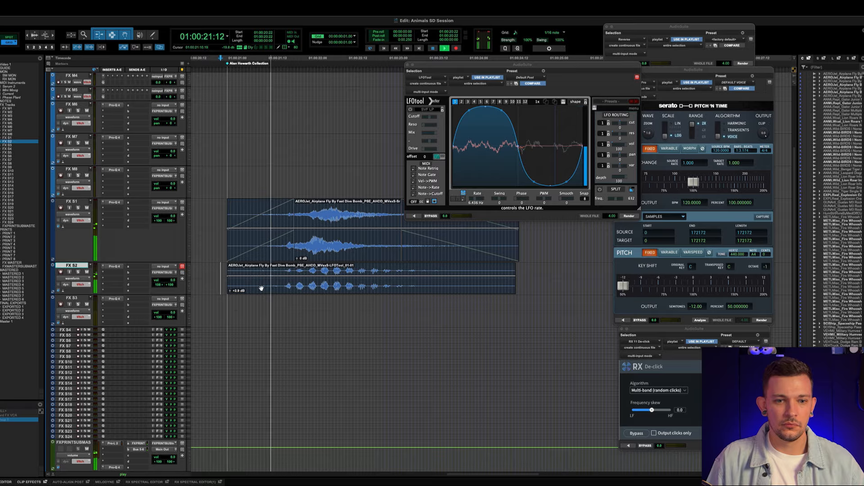
- Trim the start of the FX S2 LFOTool clip to 01:00:21:12 and add a fade-in
click(267, 272)
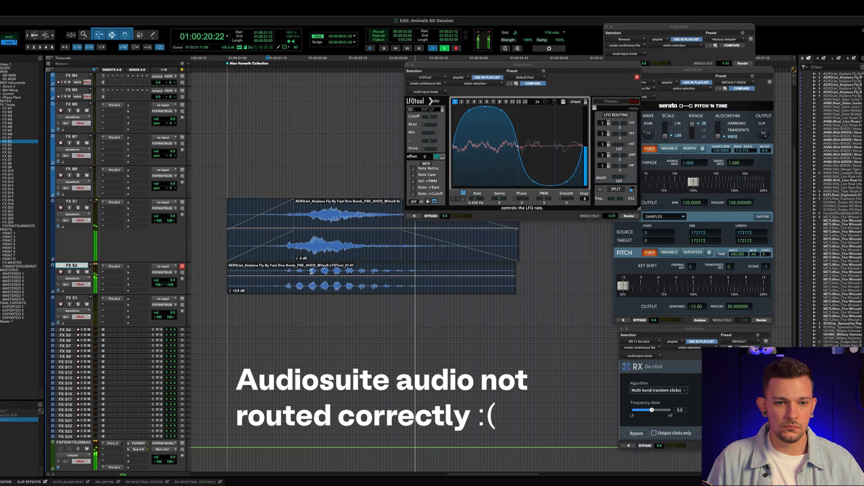
key(space)
key(a)
click(341, 271)
key(d)
- Give the FX S1 airplane clip a curved fade-out from 01:00:22:07 and shorten its end to 01:00:23:11
click(331, 211)
key(g)
click(404, 247)
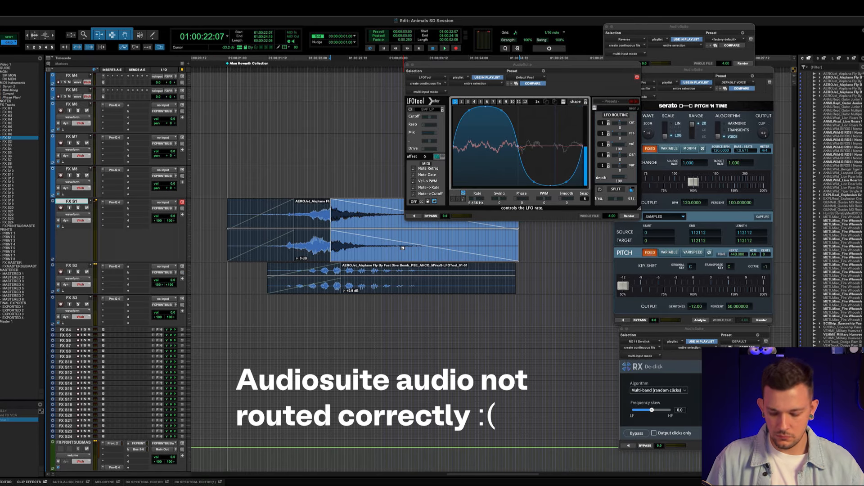
key(super+f)
key(Return)
scroll(307, 264, right, 4)
click(340, 209)
scroll(325, 214, left, 4)
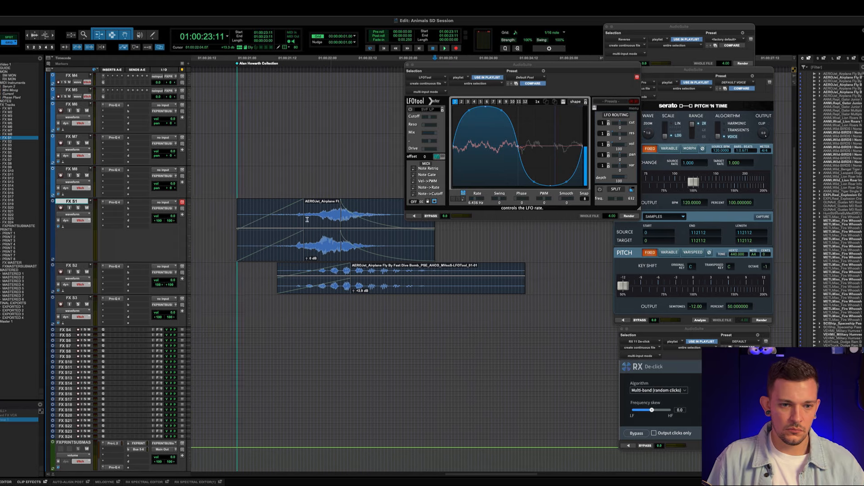
- Play both airplane layers and fade out the tail of the FX S2 clip
click(241, 213)
key(space)
scroll(276, 240, right, 1)
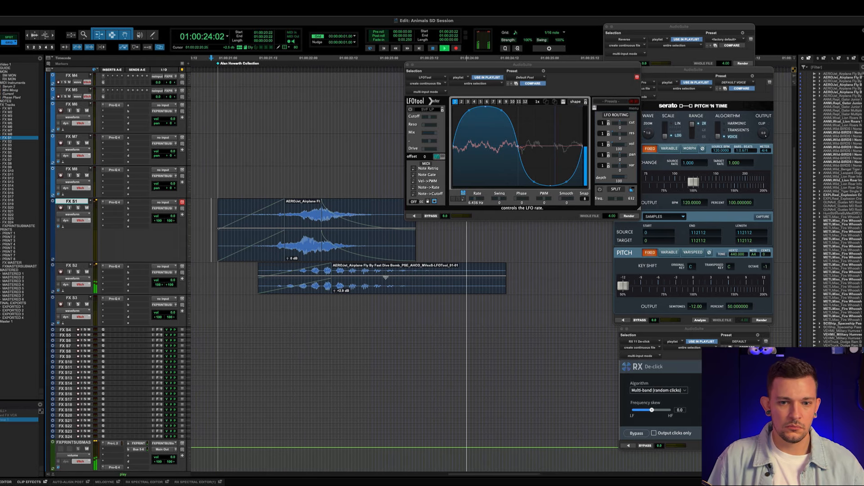
key(space)
click(415, 268)
key(g)
key(r)
- Play the layered airplane pass-by from 01:00:20:19 and close LFOTool
scroll(382, 283, right, 1)
click(306, 207)
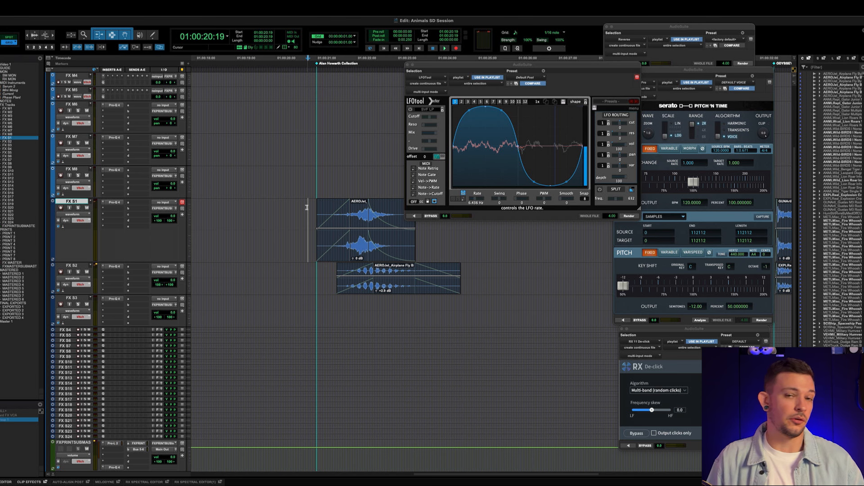
key(space)
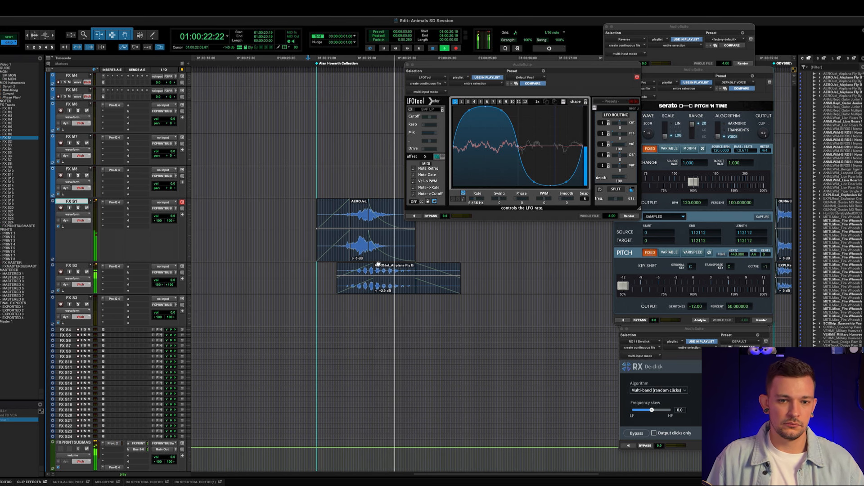
click(408, 65)
key(space)
click(372, 175)
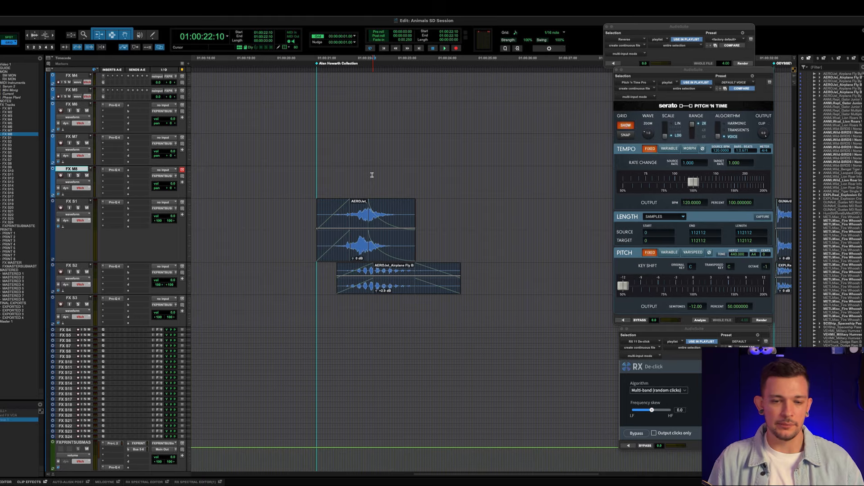
- Switch to Soundminer, search for "elephant", audition the "Elephant Big Roar Powerful Angry Warning" recordings and raise the preview volume slightly
key(super+Tab)
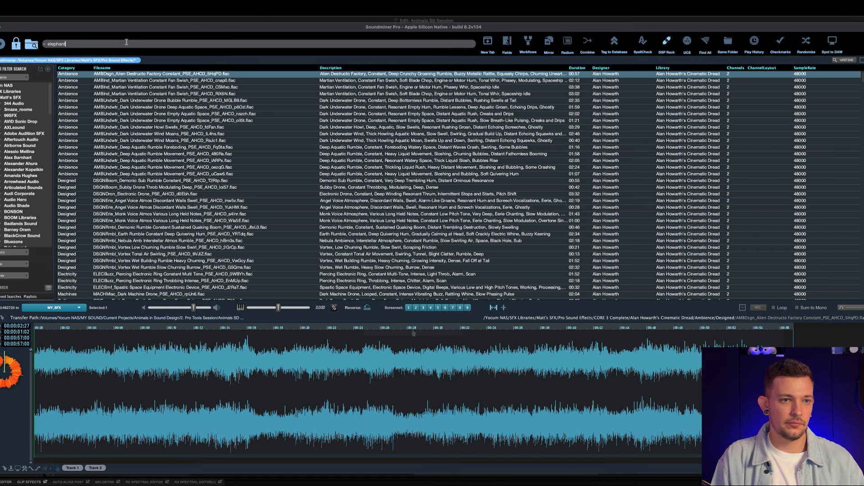
key(Return)
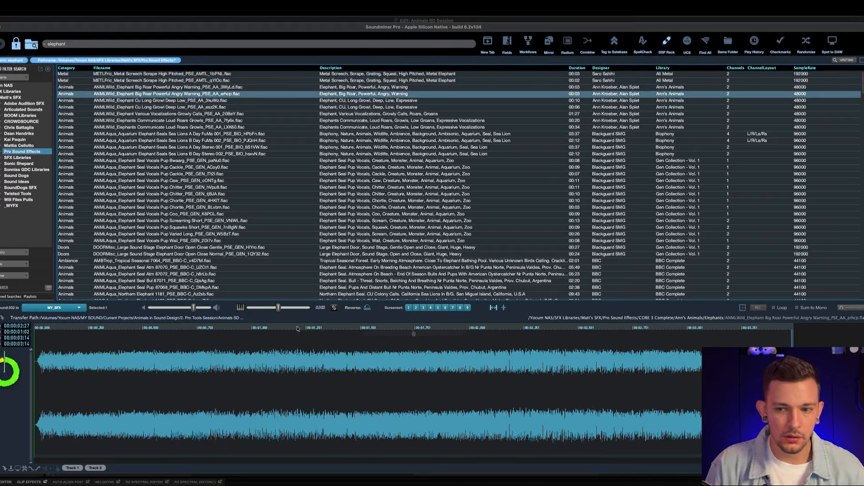
click(339, 88)
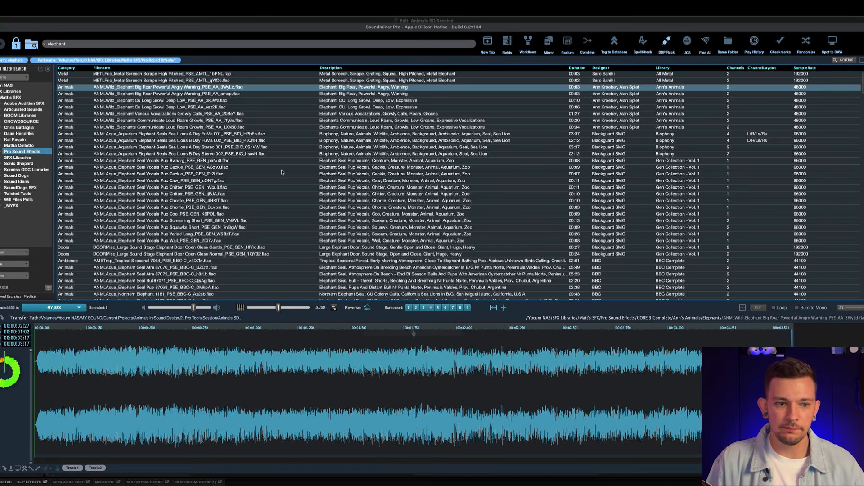
drag(194, 308, 196, 308)
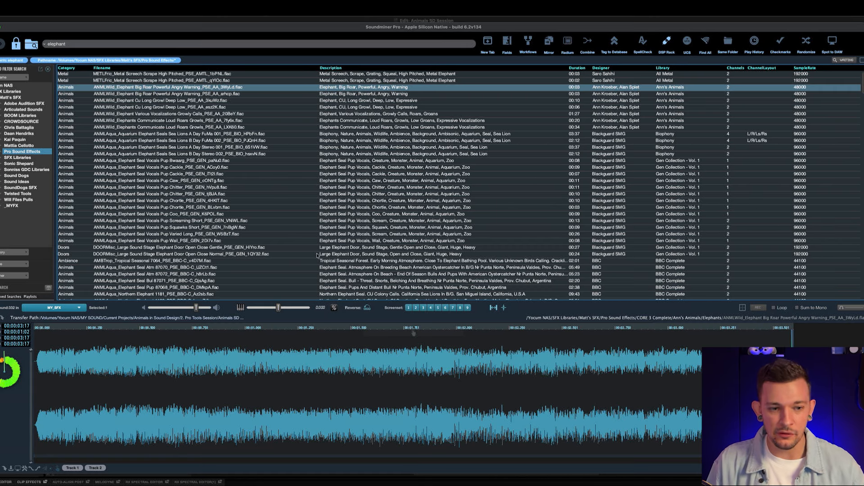
- Set the insertion point on FX S3 at 01:00:20:19 in Pro Tools and spot the selected elephant roar there from Soundminer
key(super+Tab)
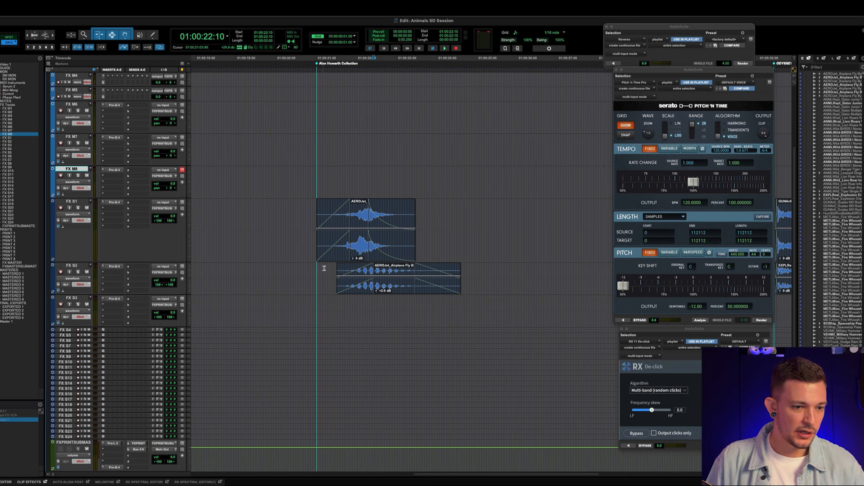
click(308, 307)
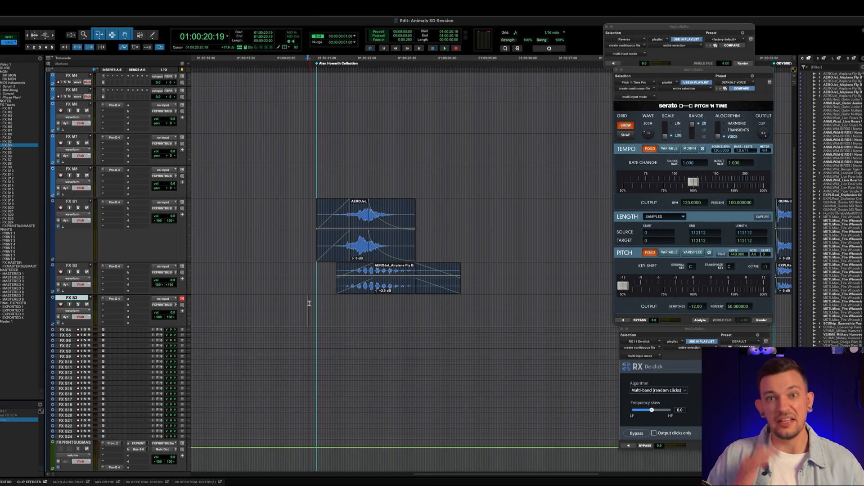
key(super+Tab)
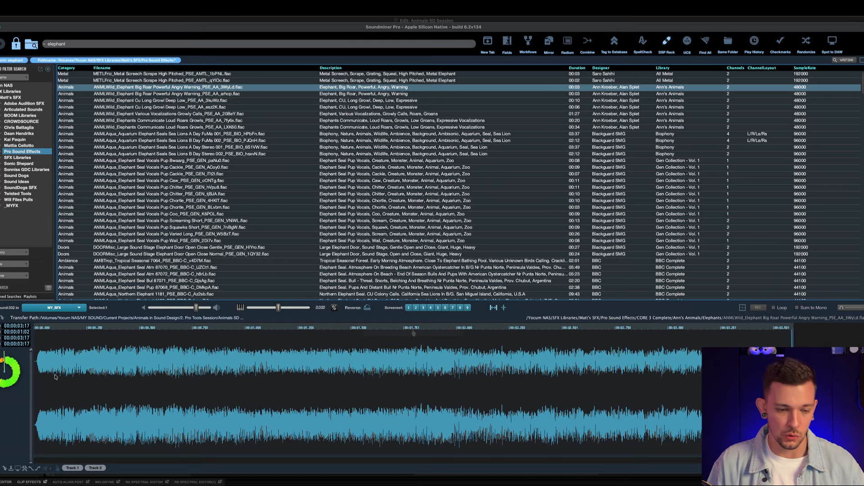
key(s)
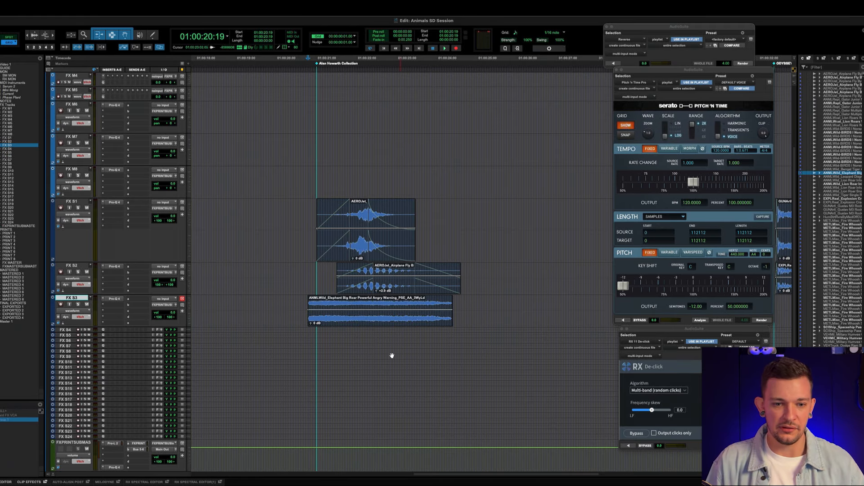
- Split the elephant roar clip on FX S3 shortly after the marker and trim the second part's start to 01:00:23:07
click(330, 302)
key(b)
click(408, 303)
key(a)
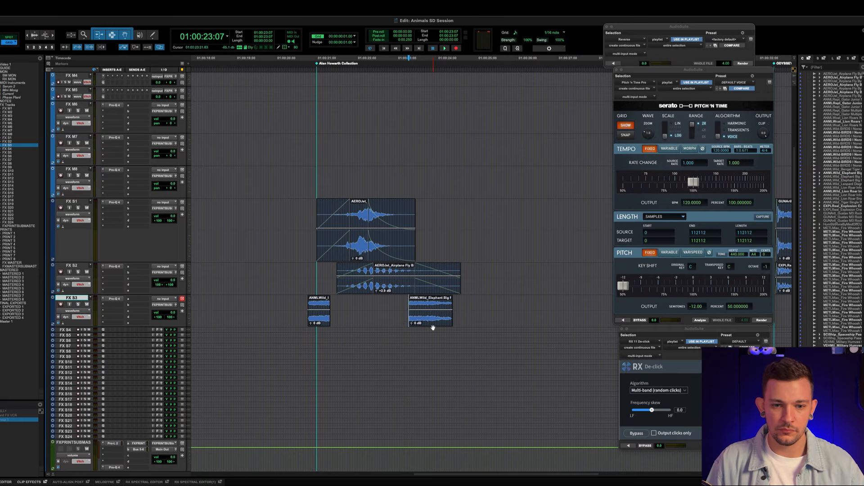
- Move the second elephant roar part earlier on FX S3 so it adjoins the end of the first part
drag(432, 321, 355, 319)
key(t)
key(t)
scroll(406, 324, right, 3)
drag(426, 323, 406, 320)
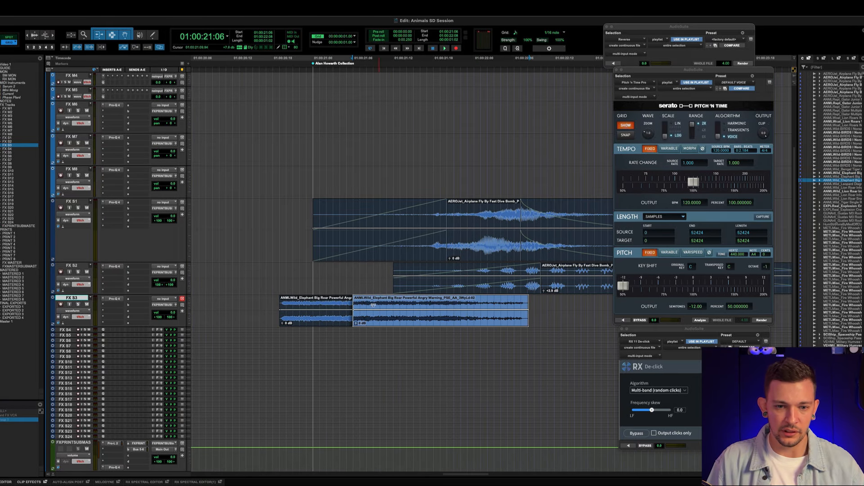
- Crossfade the two elephant roar parts on FX S3 and move them together to start at 01:00:21:15
drag(335, 305, 445, 323)
key(f)
key(r)
shift+click(344, 324)
shift+click(377, 324)
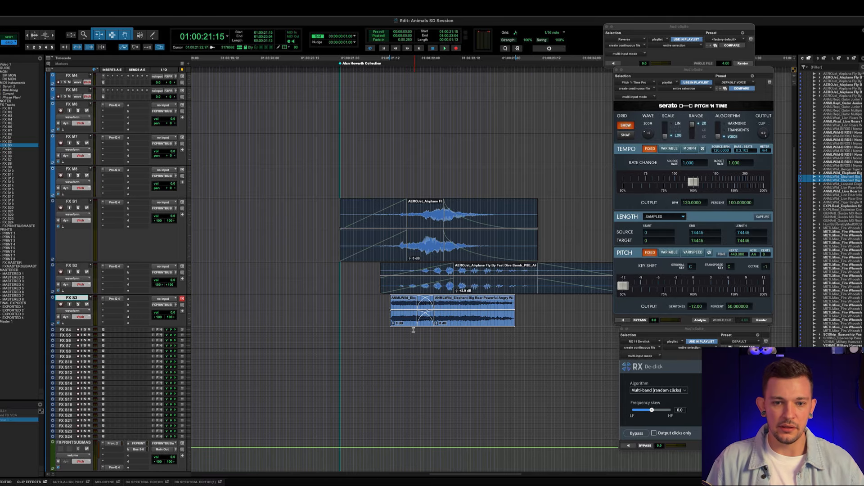
click(414, 330)
key(ctrl+Up)
- Switch to Soundminer and audition more of the elephant results, from the growls down to the elephant seal pup vocals
key(super+Tab)
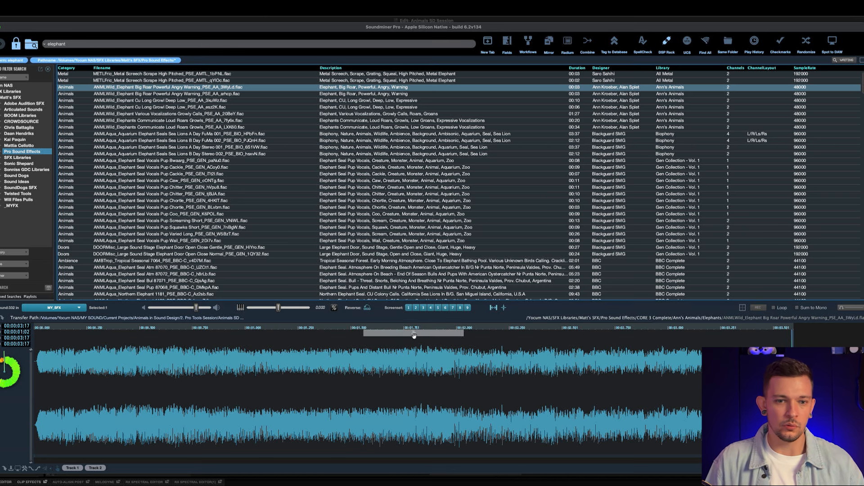
key(Down)
key(Down)
key(Down)
key(Down)
key(Down)
key(Down)
key(Down)
key(Down)
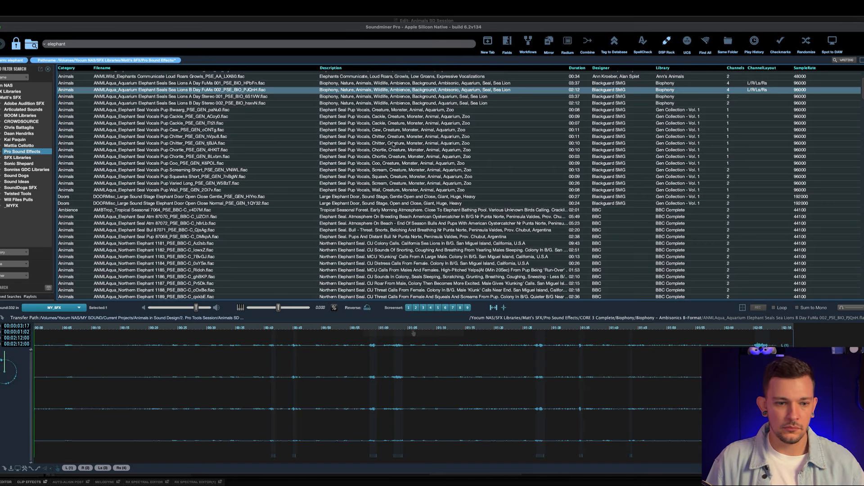
key(Down)
key(Down)
key(Down)
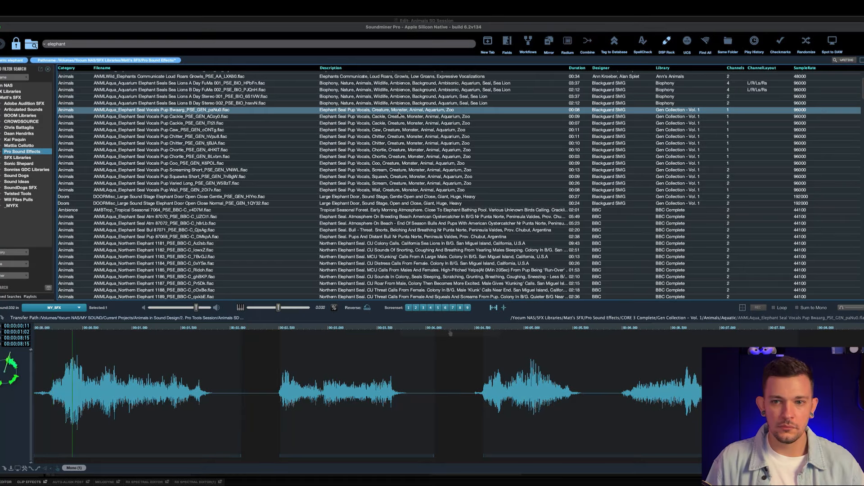
scroll(402, 180, down, 10)
scroll(402, 190, down, 10)
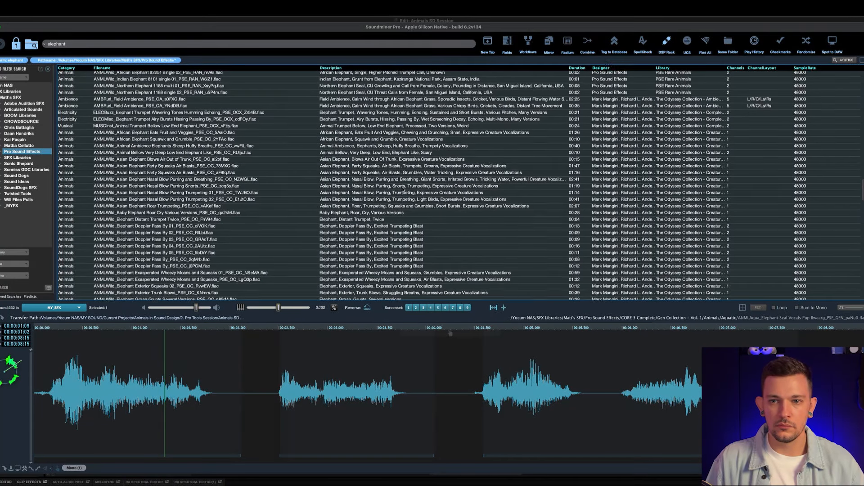
- Audition "Asian Elephant Squeaks Grunts Blows", lower the preview pitch and mark just its first loud squeal for transfer
click(402, 190)
click(195, 309)
mouse_move(278, 309)
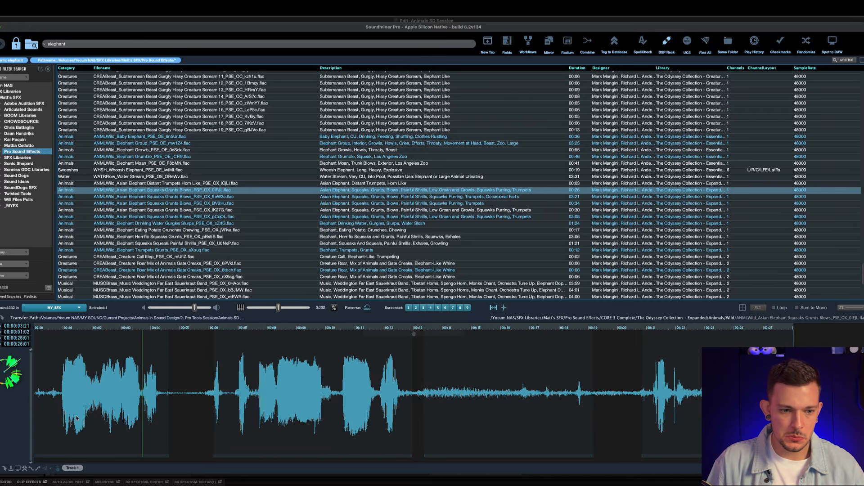
drag(61, 386, 125, 386)
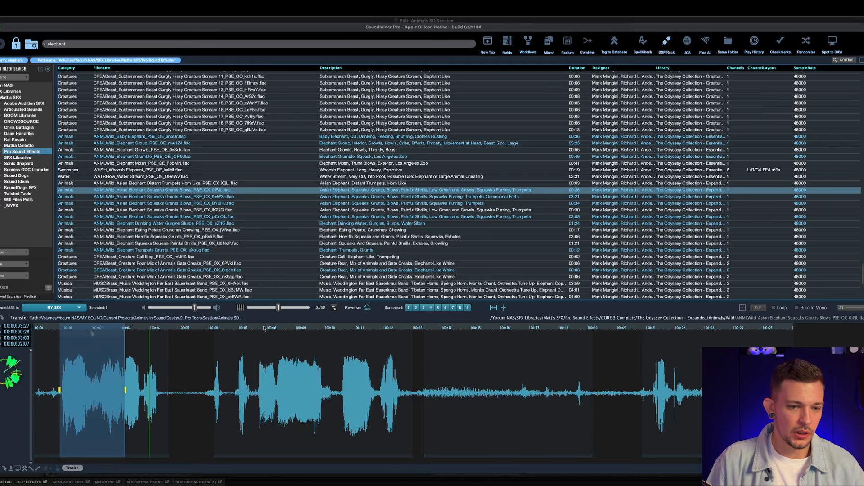
drag(278, 309, 266, 309)
key(space)
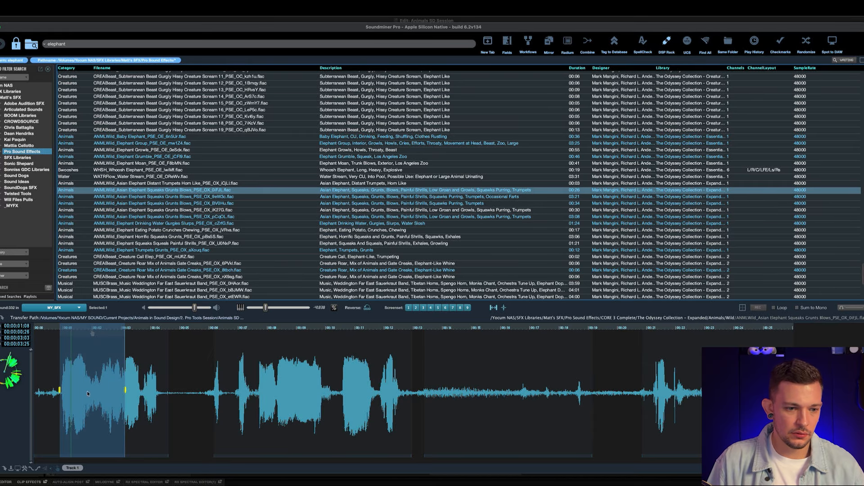
drag(125, 389, 96, 389)
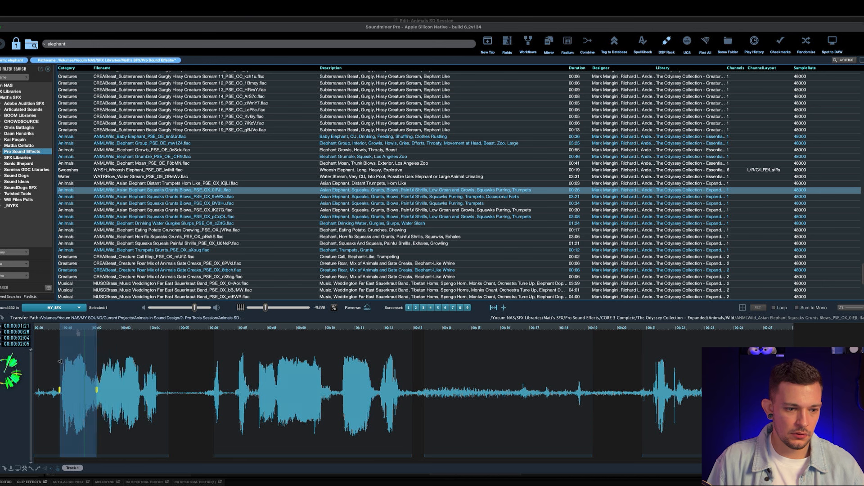
- Spot the marked elephant squeal onto FX M8 in Pro Tools and move the clip to FX S4 at 01:00:21:14
key(s)
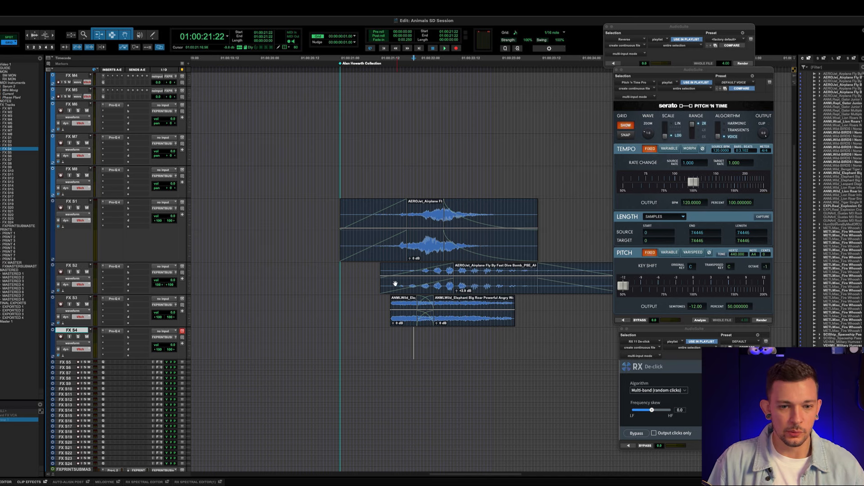
click(385, 178)
key(super+Tab)
key(s)
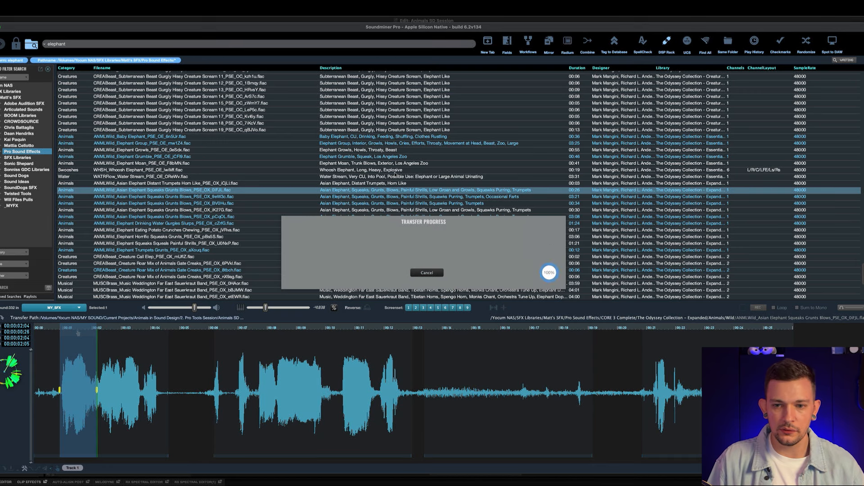
drag(428, 180, 419, 343)
scroll(567, 313, right, 5)
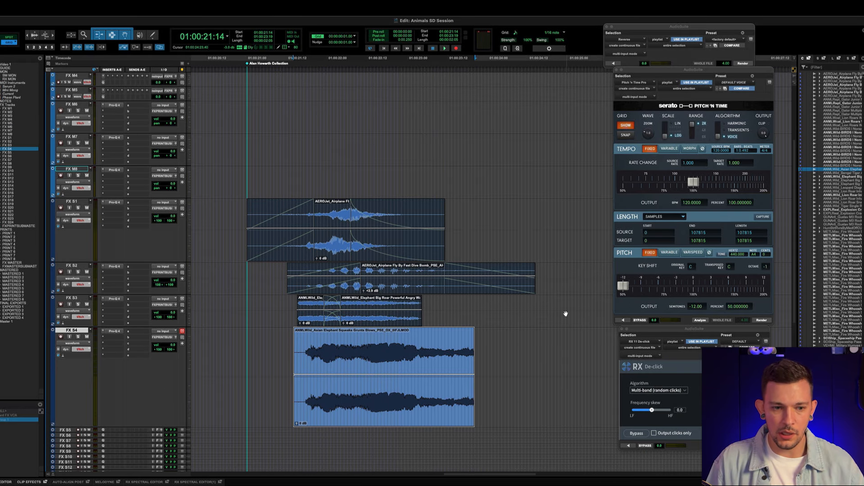
- Add a fade-in and a fade-out to the elephant squeal on FX S4 and copy the clip to FX S5
click(445, 352)
key(g)
click(321, 341)
key(d)
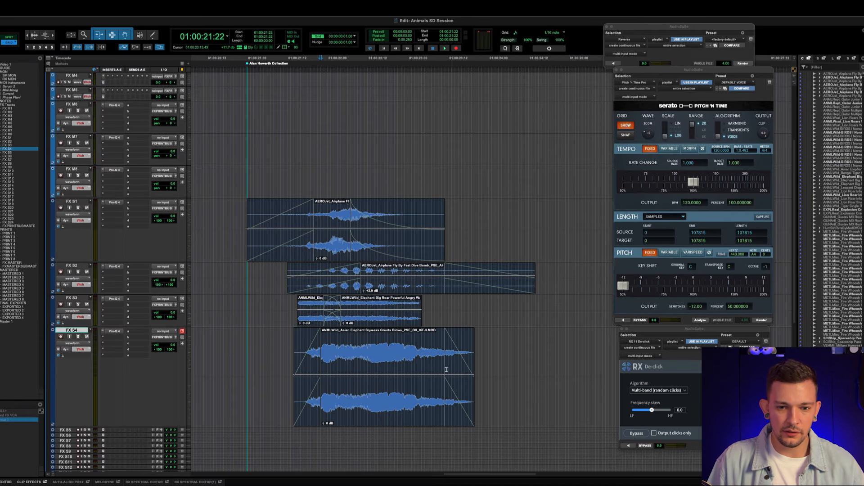
drag(373, 413, 362, 429)
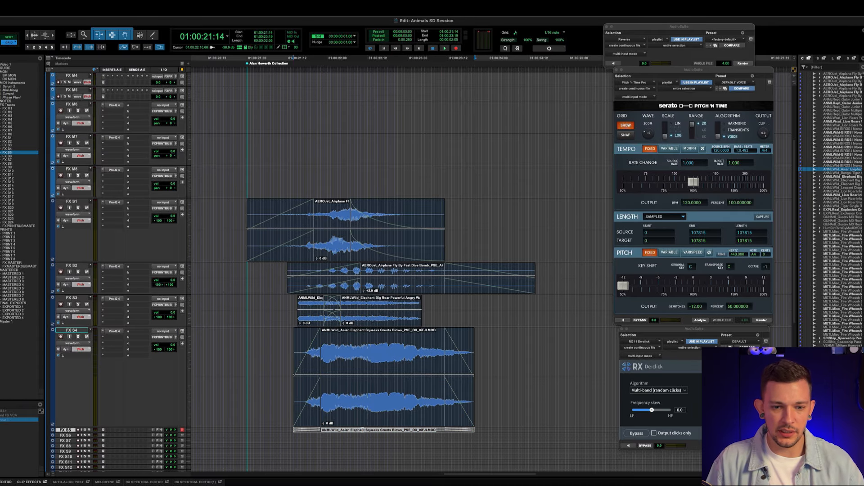
- Select the squeal clip on FX S4 and insert Tonsturm's stereo SpinTracer plug-in on that track
click(365, 414)
click(113, 339)
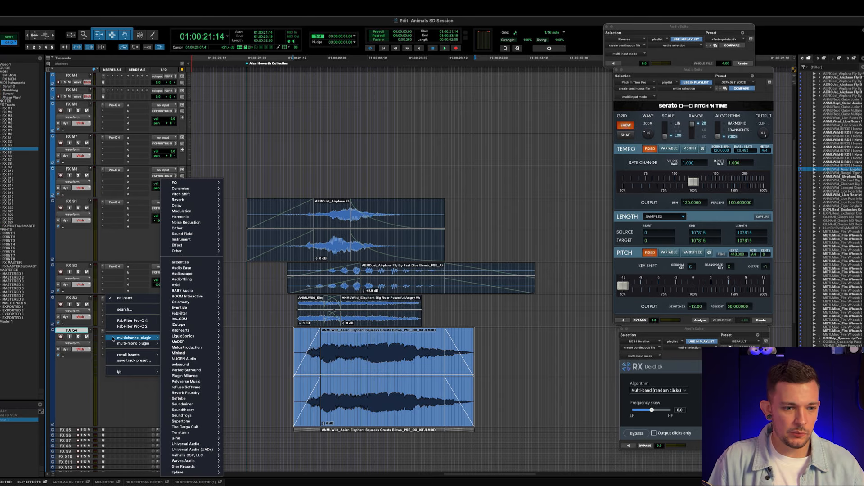
mouse_move(189, 338)
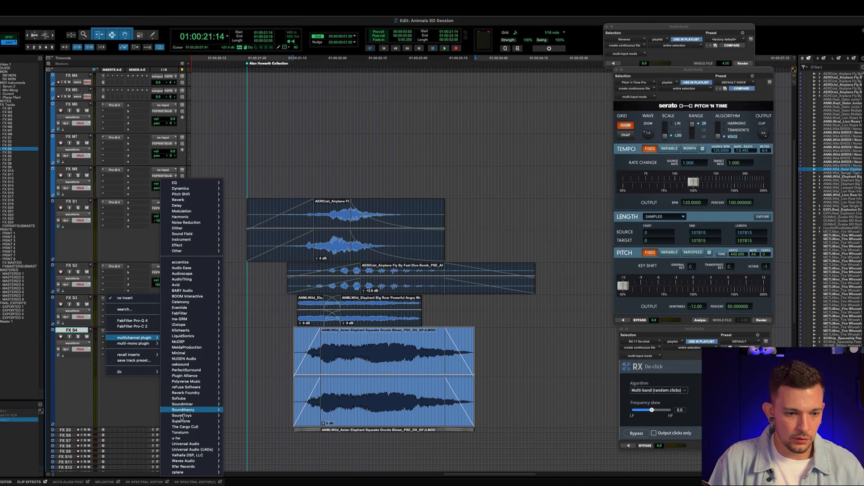
mouse_move(195, 434)
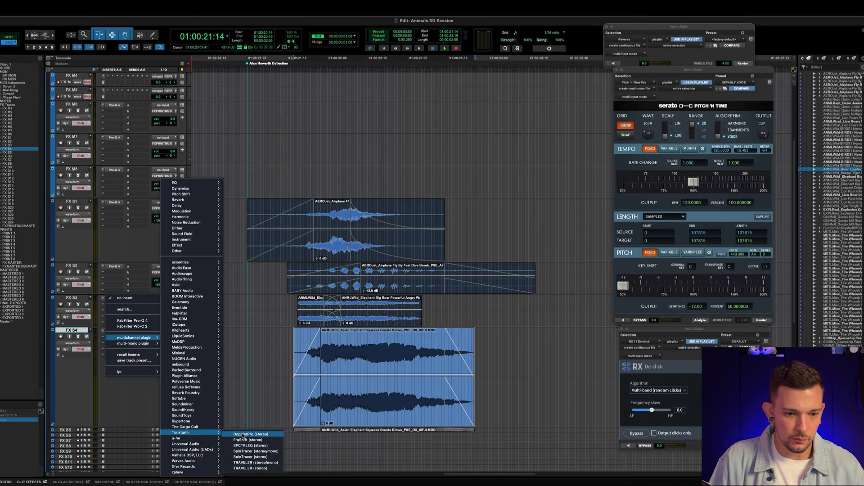
click(255, 457)
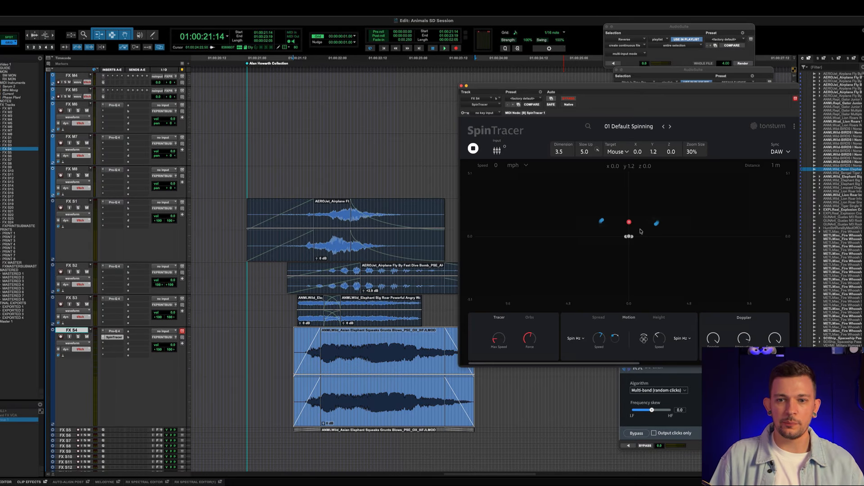
- Try steering the SpinTracer target away from the listener and adjust the tracer's Max Speed
drag(630, 230, 547, 197)
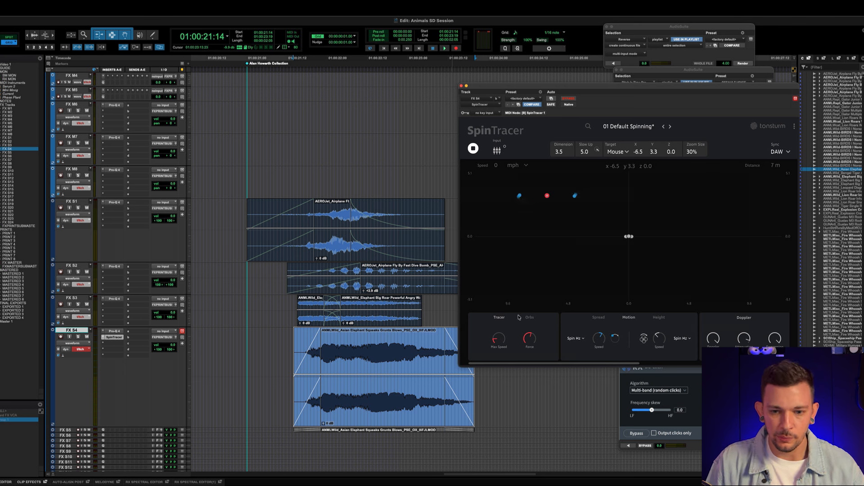
mouse_move(504, 337)
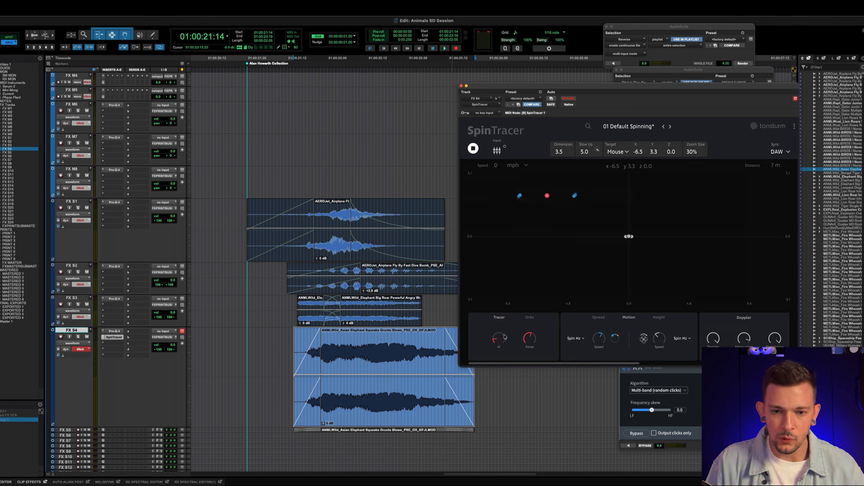
drag(505, 334, 506, 331)
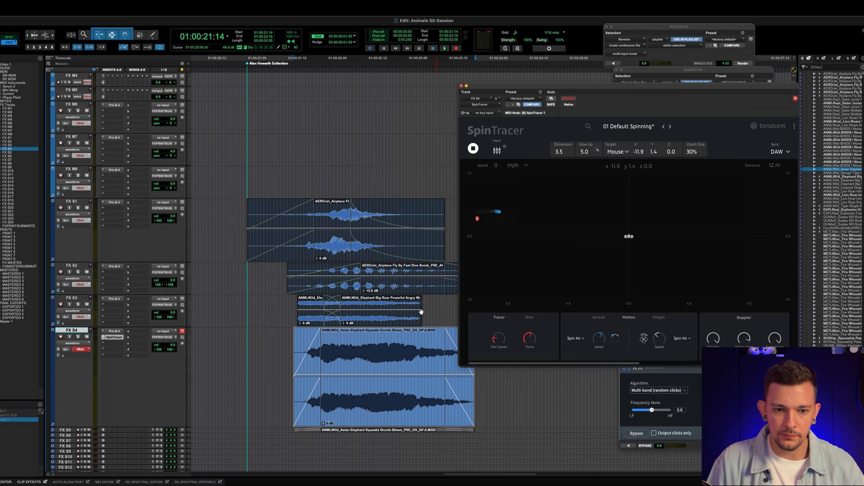
- Duplicate the elephant squeal on FX S4 five times, end to end
scroll(362, 386, left, 5)
scroll(363, 386, right, 5)
scroll(328, 399, right, 2)
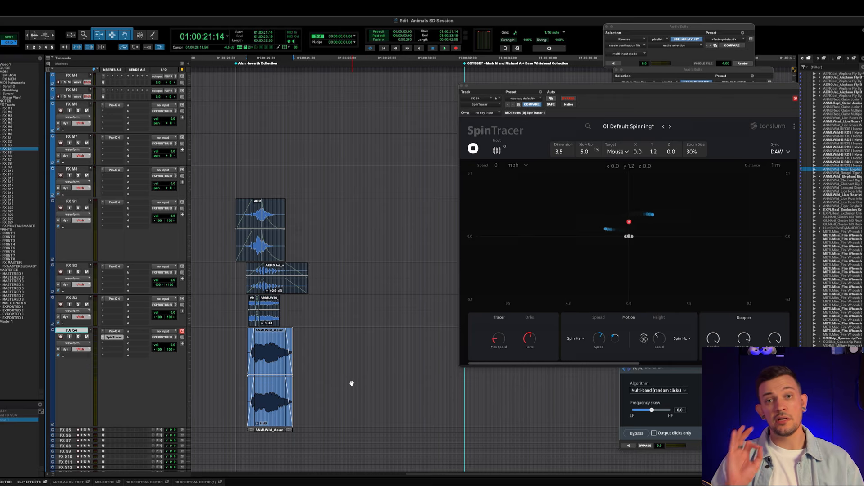
key(super+d)
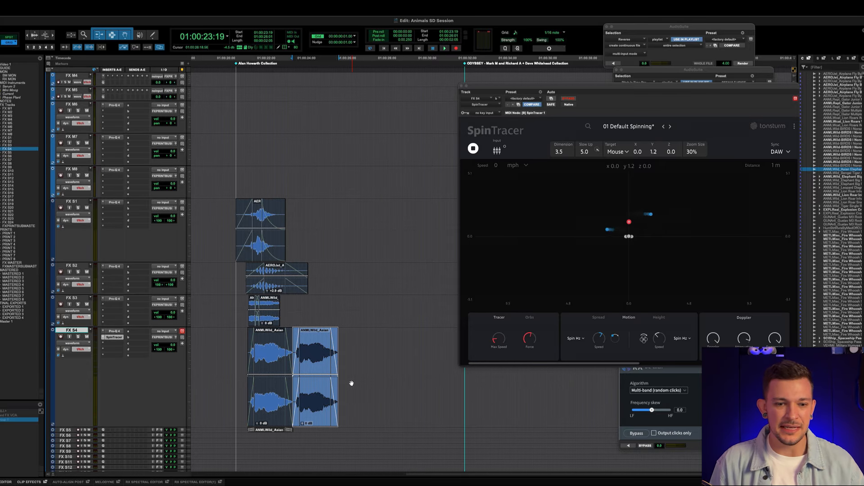
key(super+d)
key(super+d)
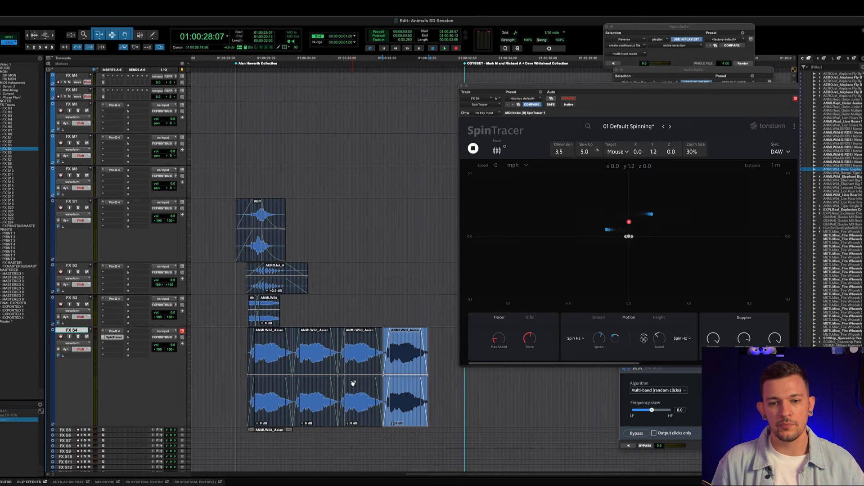
key(super+d)
key(super+d)
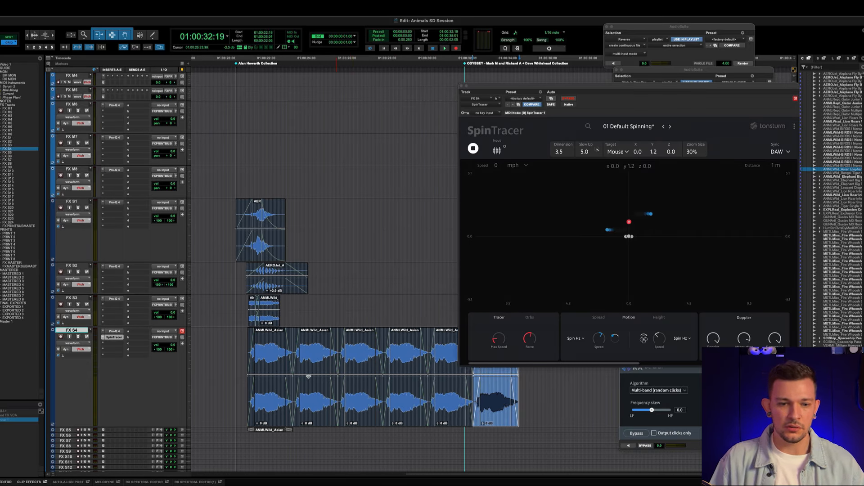
- Select all six squeal clips, solo FX S4 and sweep the SpinTracer target past the listener during playback
click(223, 350)
key(Tab)
scroll(237, 359, right, 1)
shift+click(468, 410)
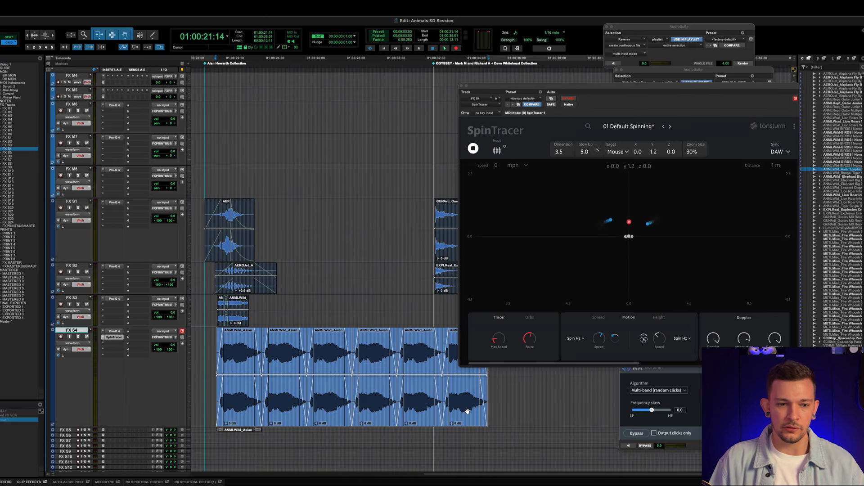
key(shift+s)
scroll(472, 412, left, 1)
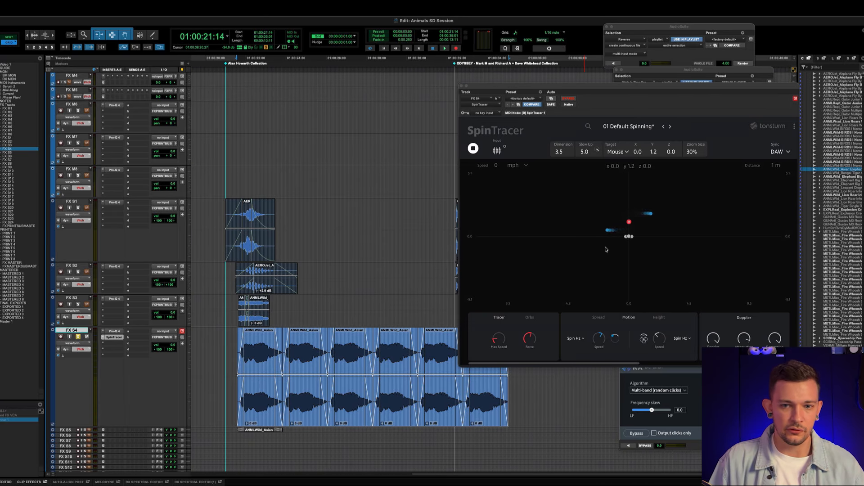
key(space)
drag(594, 221, 268, 245)
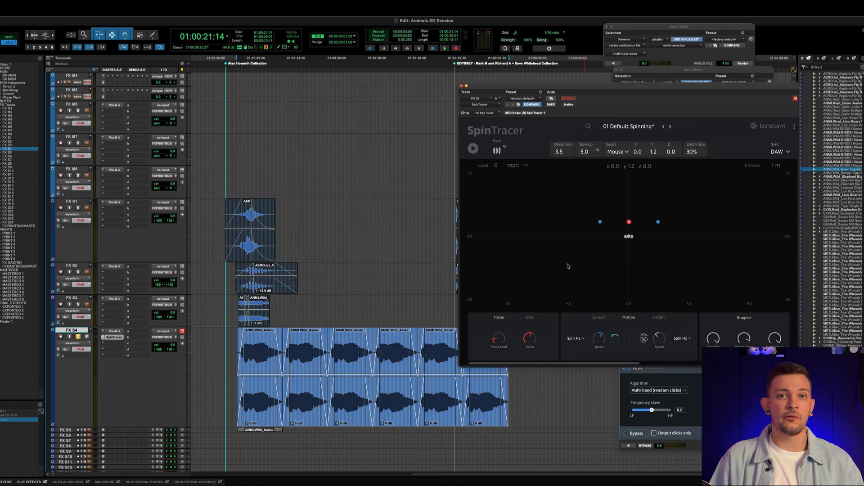
- Commit FX S4 up to the SpinTracer insert offline, using the edit selection with consolidated clips
right_click(120, 343)
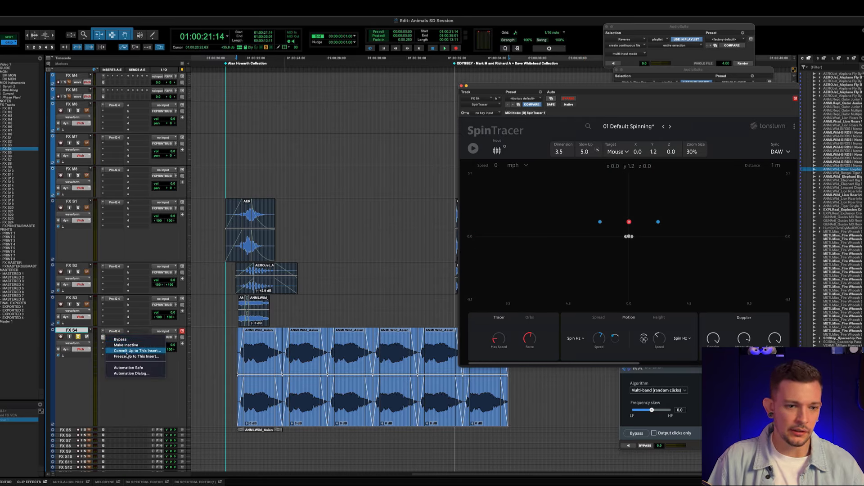
click(128, 355)
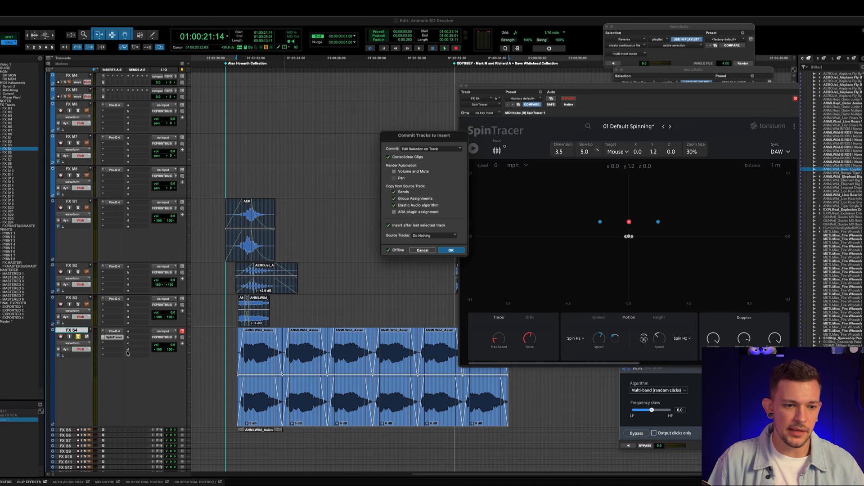
click(452, 251)
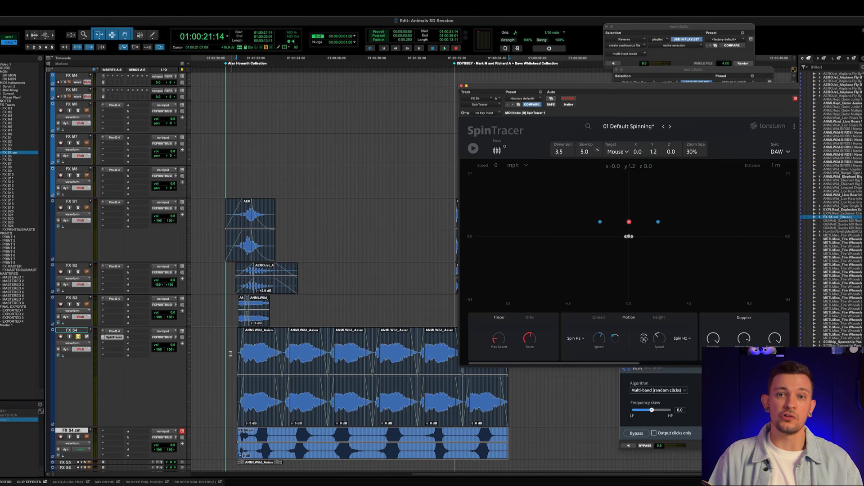
- Replace the six squeal clips on FX S4 with the committed FX S4.cm clip, shift it earlier and remove the SpinTracer insert
drag(228, 355, 547, 396)
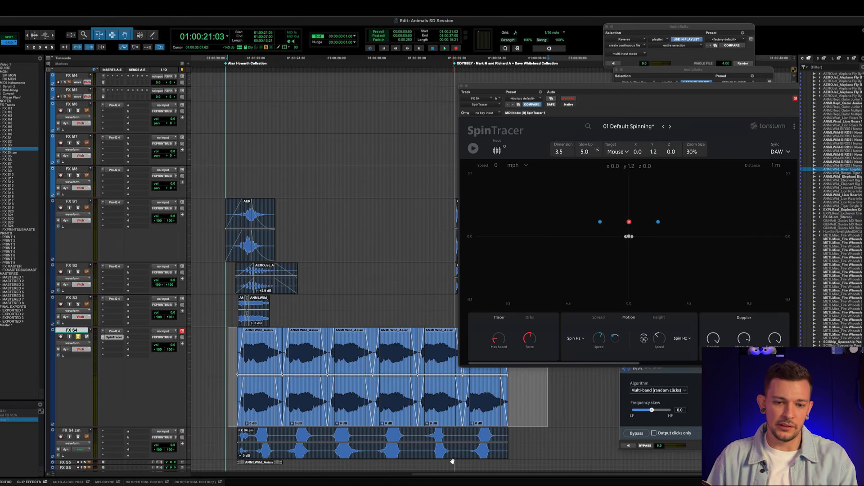
key(Delete)
drag(442, 454, 439, 400)
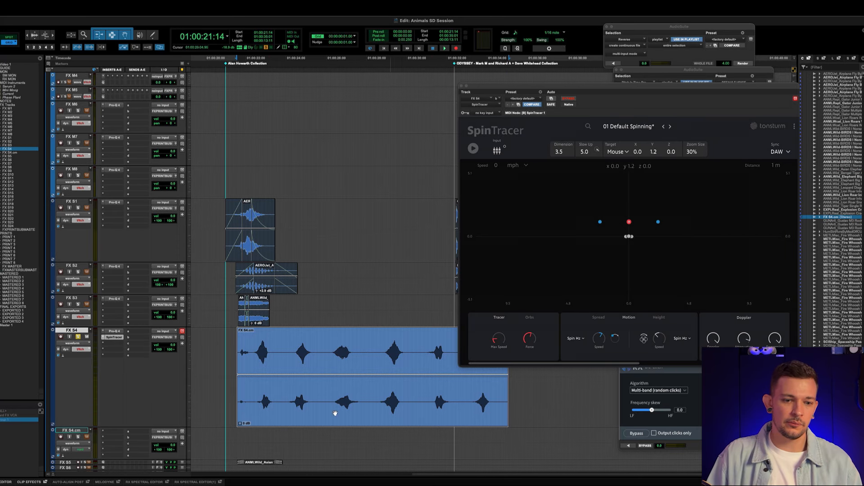
drag(285, 412, 263, 411)
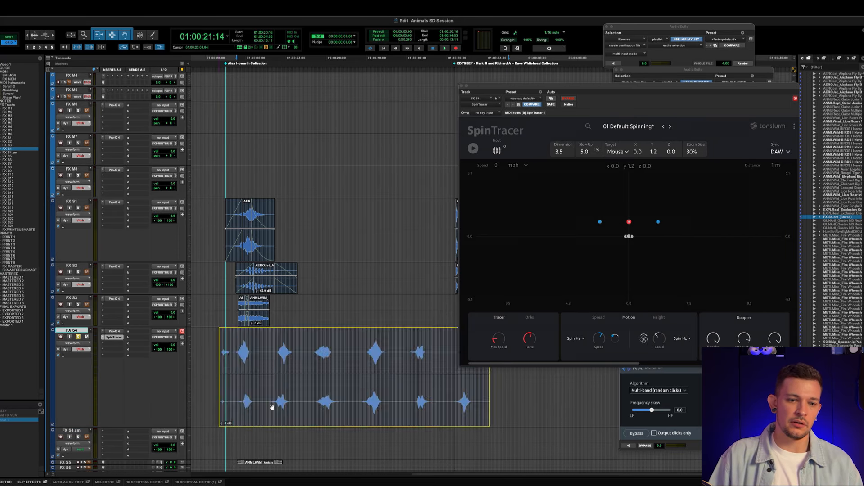
click(103, 338)
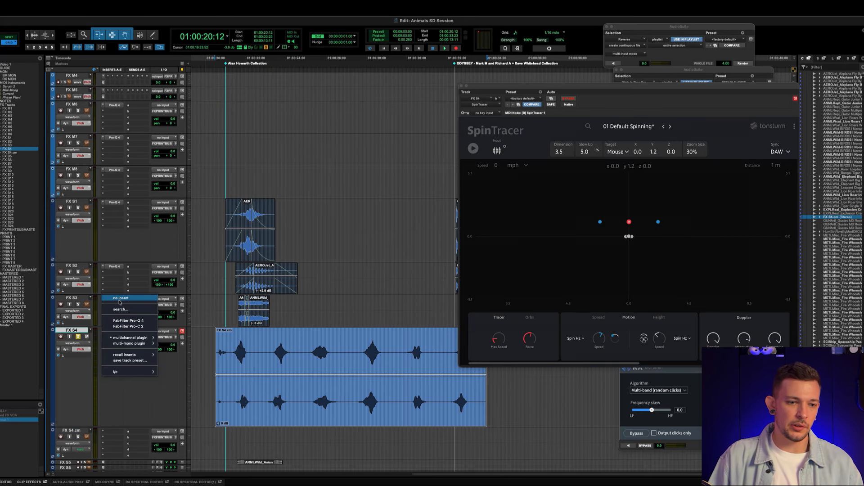
click(120, 300)
- Trim the start of the committed clip on FX S4 up to just before its first loud pass
click(236, 345)
key(t)
key(t)
key(t)
scroll(311, 388, right, 3)
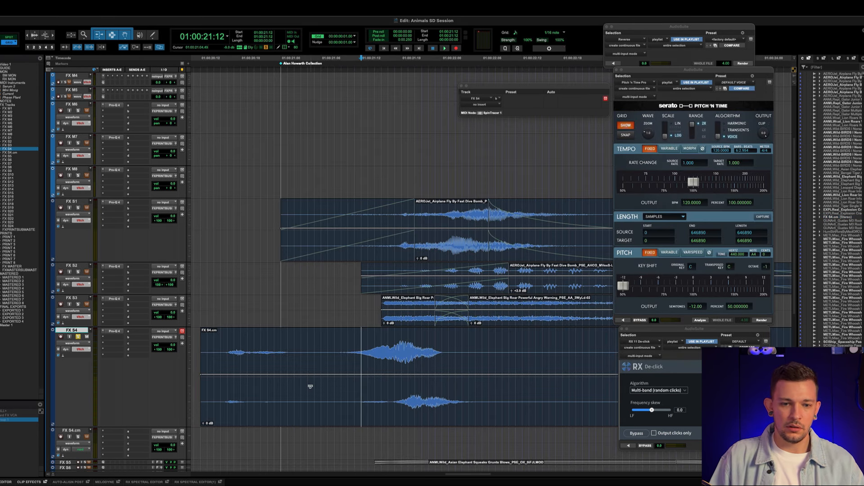
click(328, 355)
key(a)
key(r)
- Isolate the third squeal pass on FX S4 by trimming both clip ends and move it earlier beneath the airplane clips
scroll(300, 368, right, 4)
scroll(299, 368, right, 3)
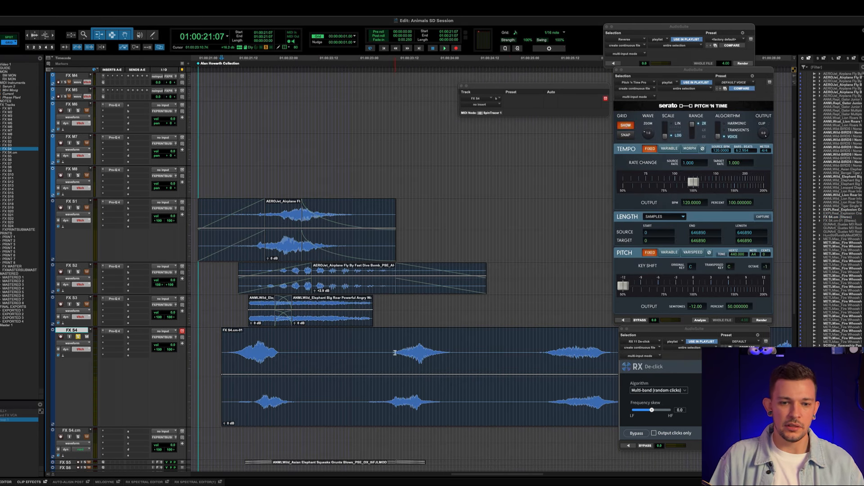
click(519, 349)
key(a)
drag(553, 402, 257, 387)
click(386, 351)
key(s)
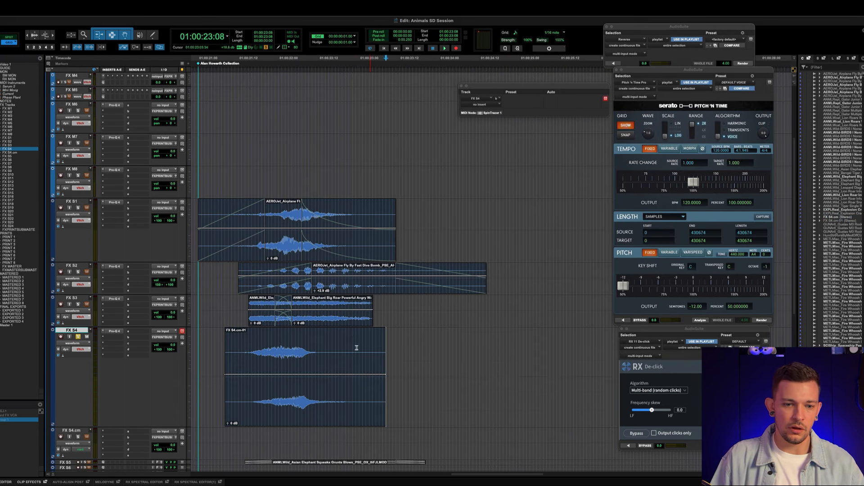
- Add a fade-in and fade-out to the squeal clip on FX S4, raise its clip gain and shift it slightly later
click(356, 347)
key(g)
click(256, 344)
key(d)
scroll(292, 389, up, 6)
scroll(330, 393, left, 3)
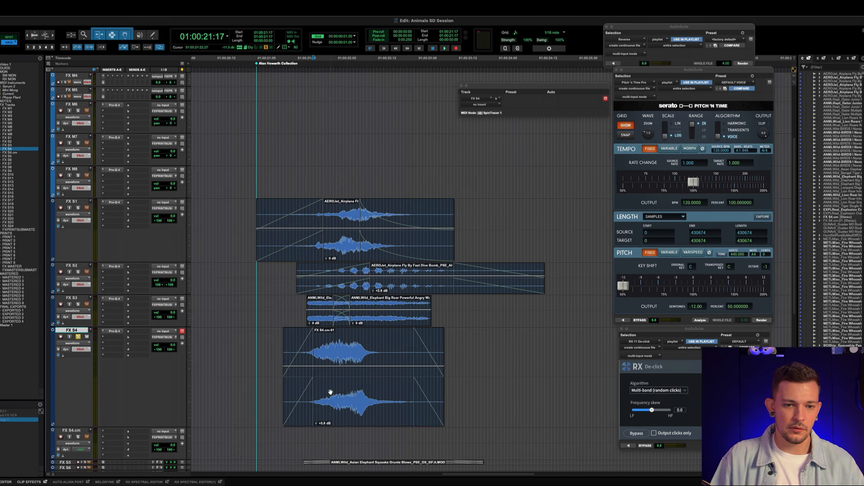
drag(373, 410, 380, 407)
- Fade in the first elephant roar clip on FX S3 and shift the crossfade between the roar clips later
click(321, 304)
key(t)
key(t)
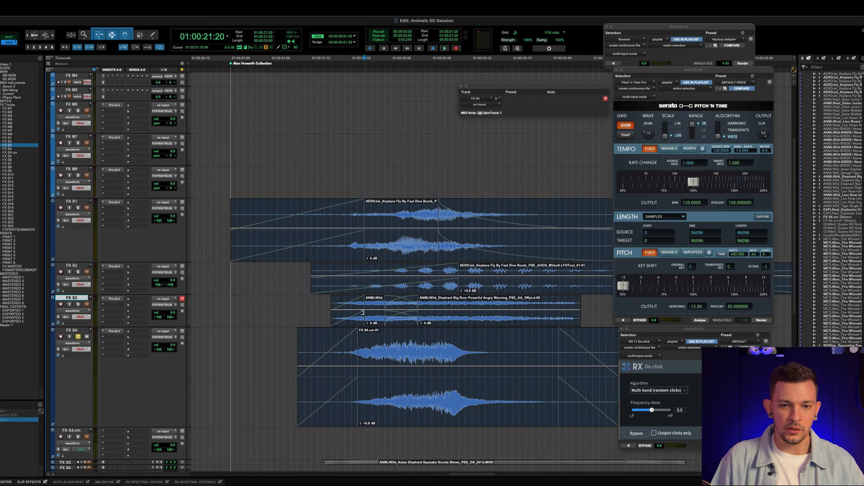
click(314, 301)
key(d)
drag(336, 320, 357, 318)
click(335, 304)
key(d)
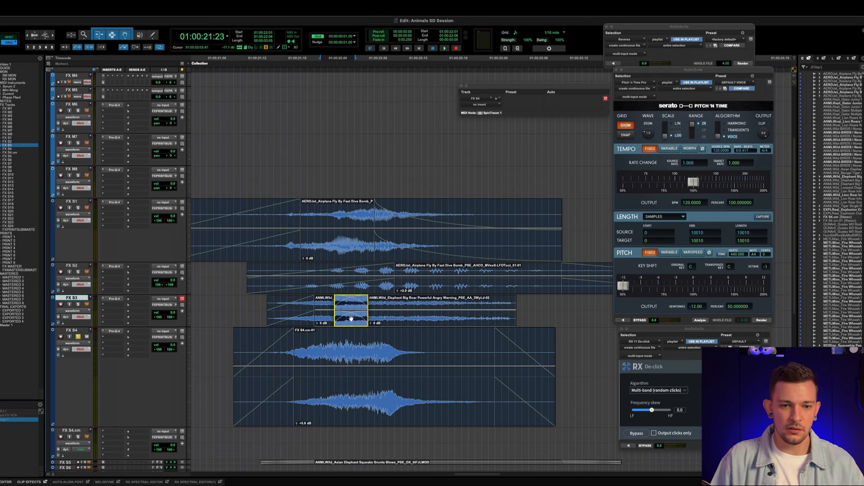
- Move the squeal clip on FX S4 slightly later to match the airplane peak and trim its start
drag(339, 393, 353, 396)
click(263, 338)
key(a)
- Fade out the end of the second roar clip on FX S3 and nudge that clip slightly later
click(396, 301)
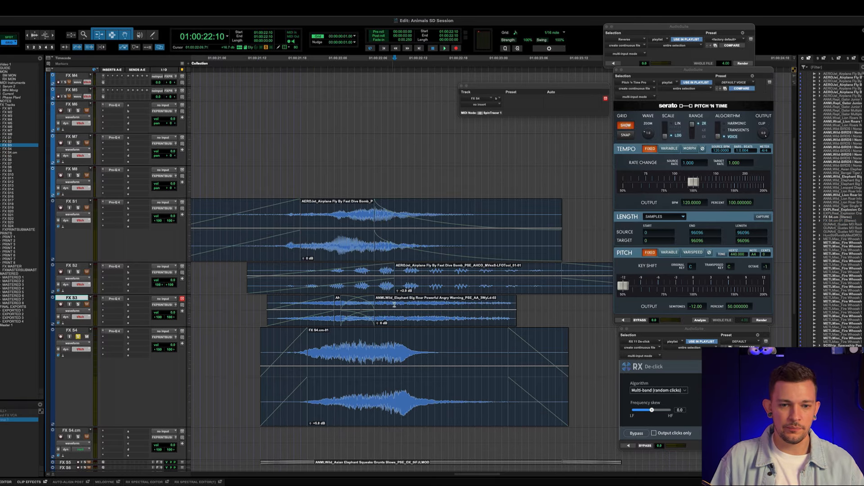
key(g)
key(r)
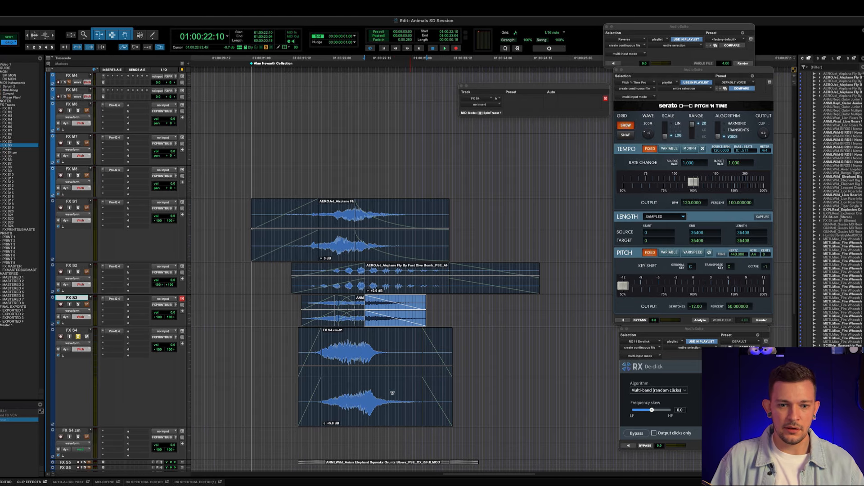
click(378, 360)
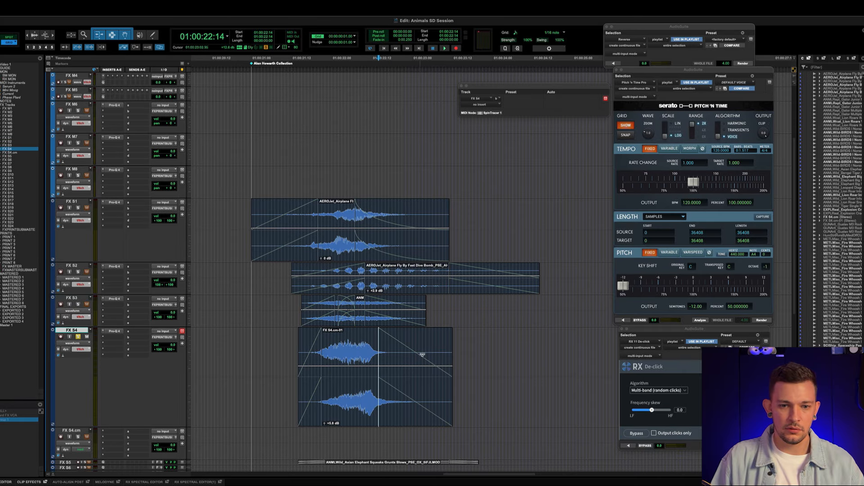
click(359, 322)
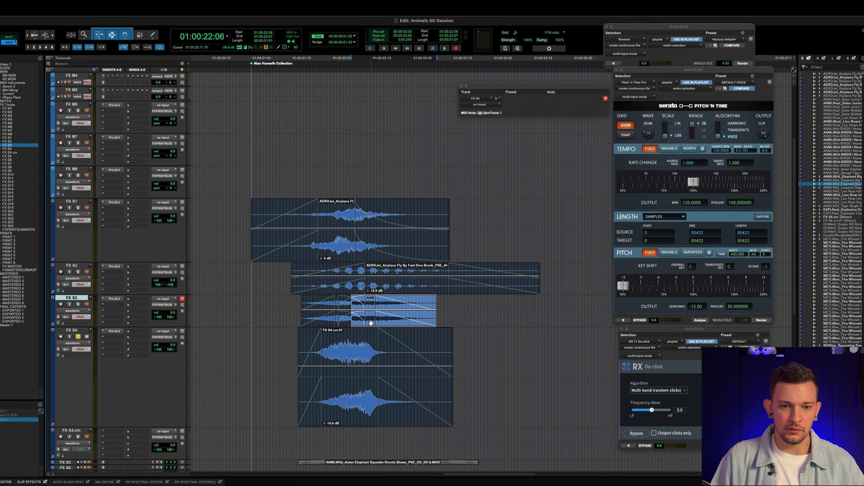
click(357, 306)
- Trim the silent tail off the end of the squeal clip on FX S4
click(419, 339)
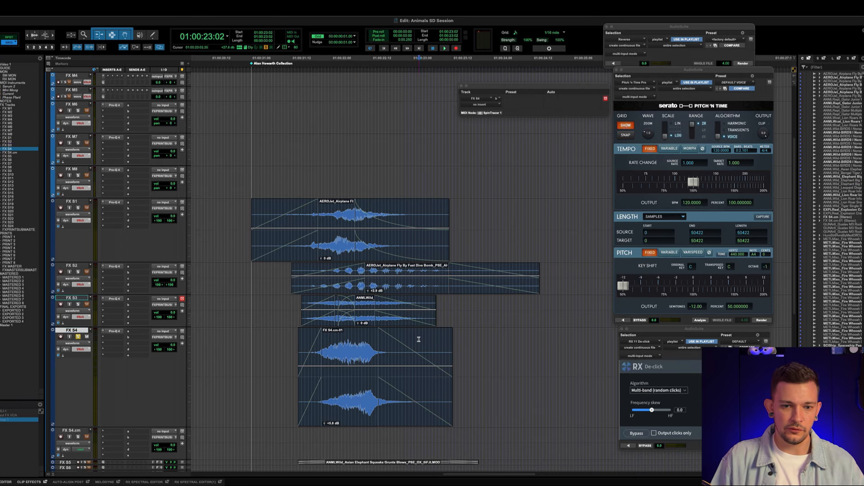
key(s)
key(r)
- Unsolo FX S4 and play back all layers from just before the airplane pass-by
click(333, 350)
key(shift+s)
scroll(334, 351, right, 3)
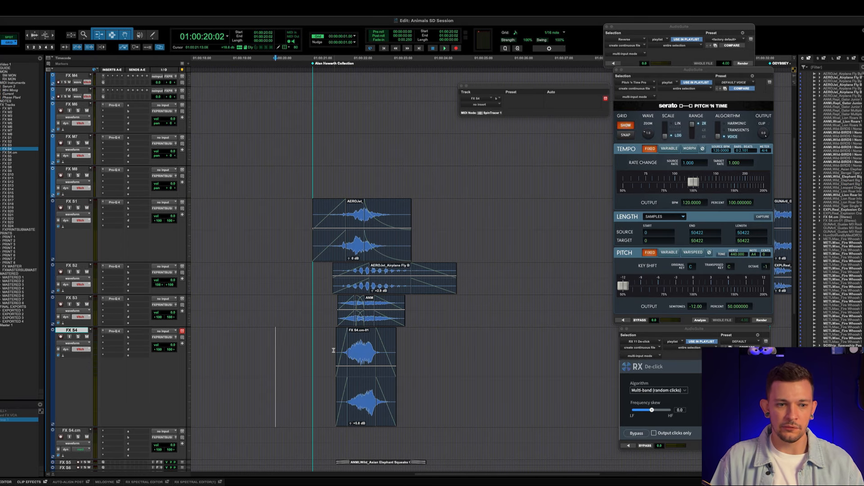
key(space)
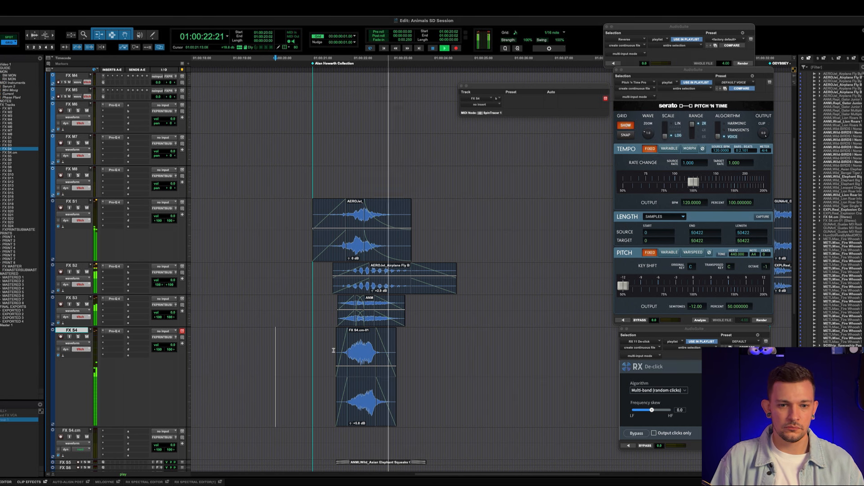
key(space)
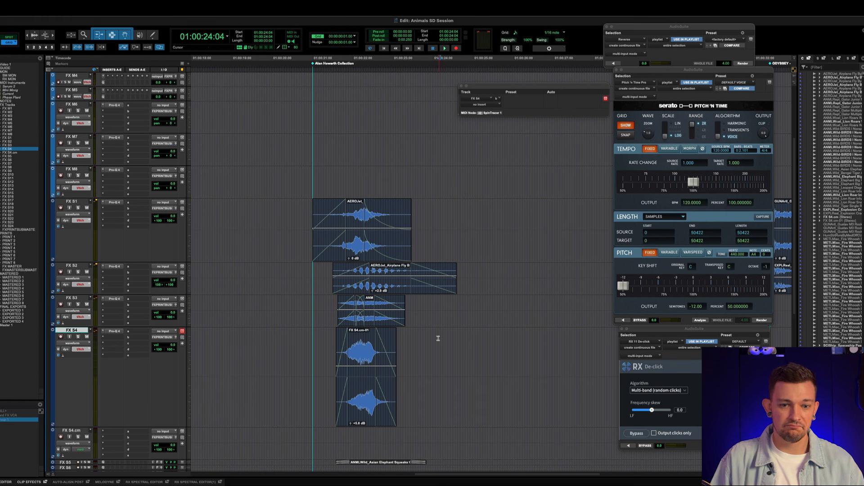
- Move the second roar clip on FX S3 later and copy all the roar clips as a muted backup onto FX S6
shift+click(377, 317)
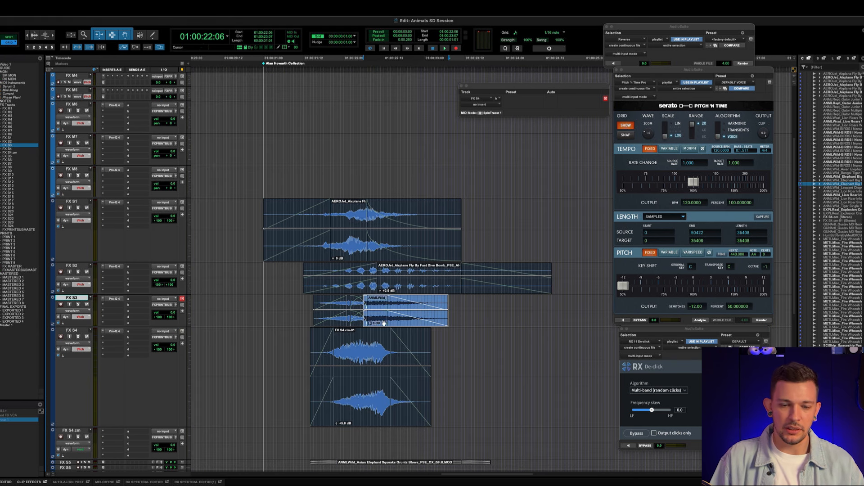
drag(378, 318, 439, 318)
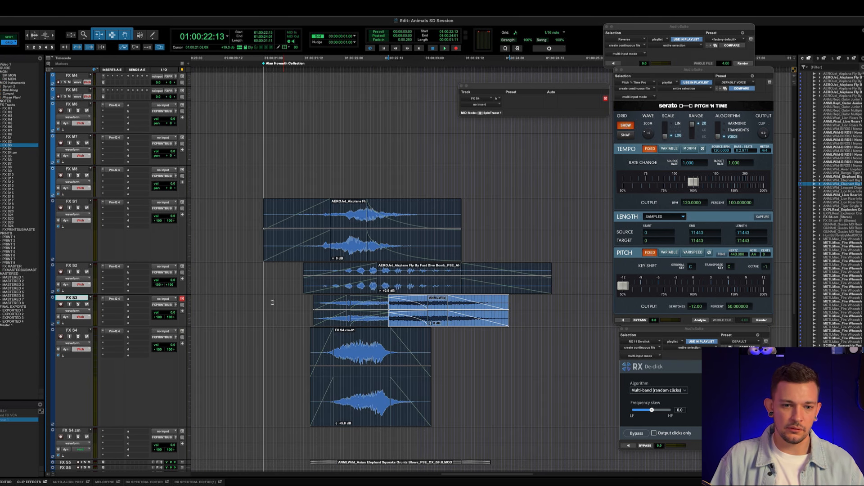
click(339, 322)
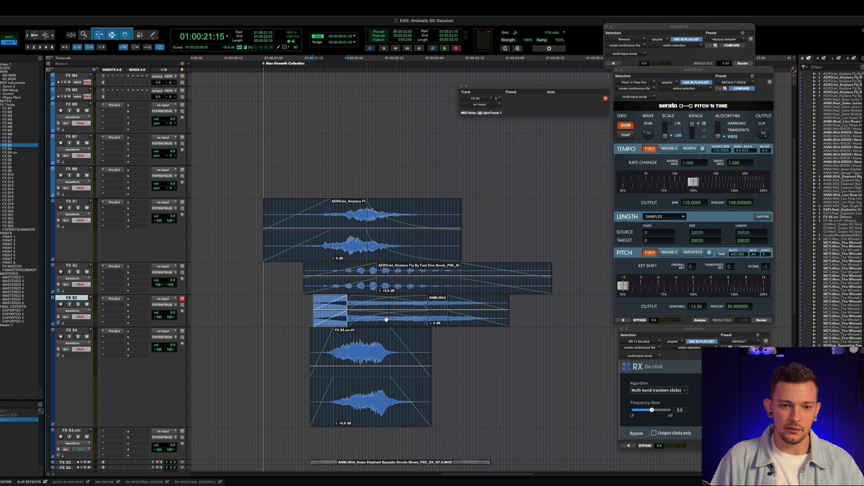
shift+click(483, 321)
drag(481, 320, 510, 425)
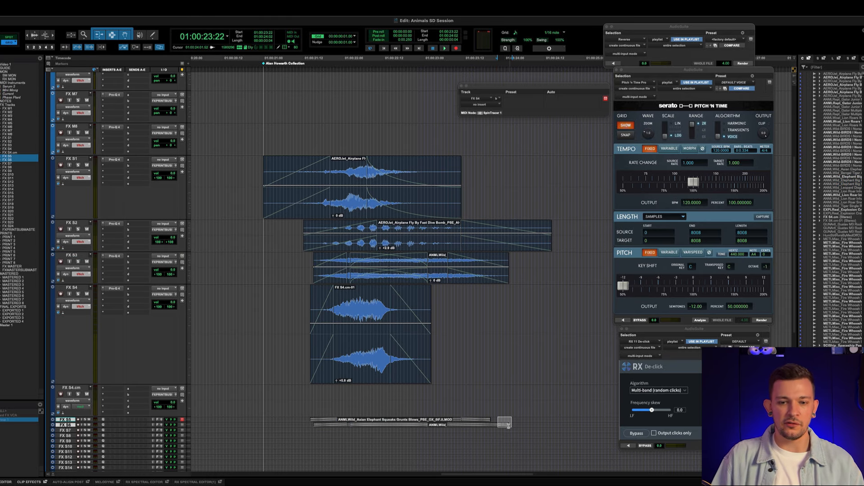
key(ctrl+Up)
key(ctrl+Up)
key(ctrl+Up)
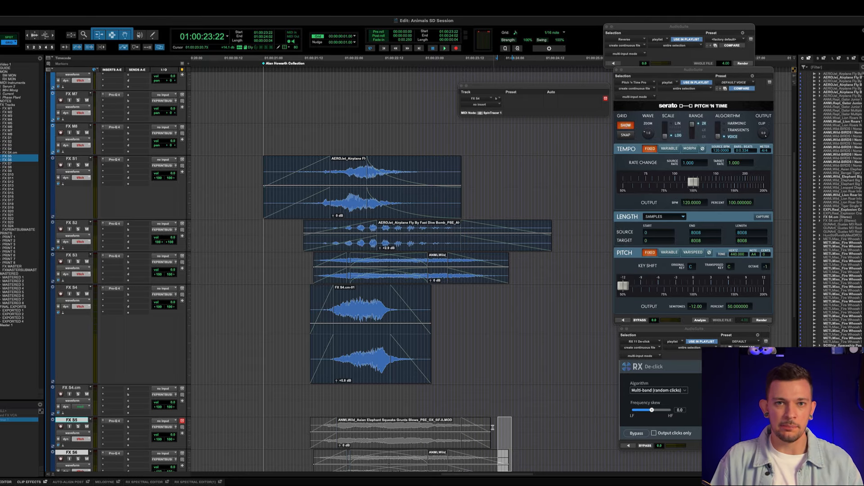
- Consolidate all the elephant roar clips on FX S3 into a single clip
click(339, 281)
shift+click(452, 281)
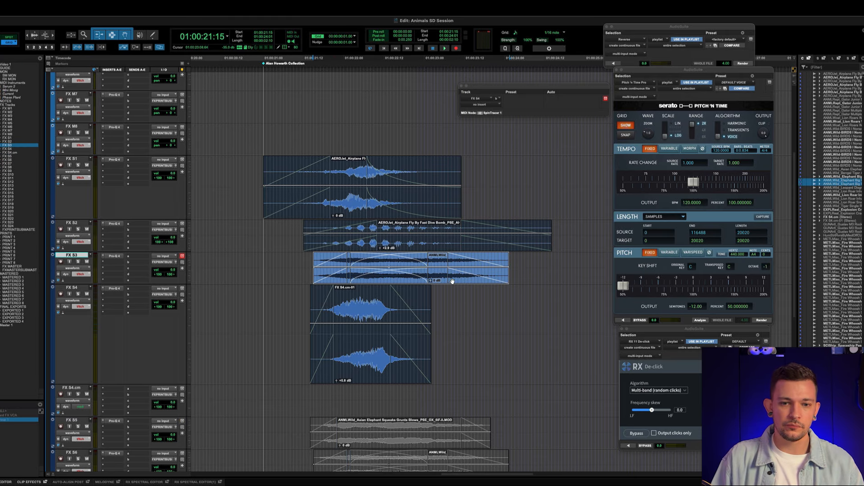
key(t)
key(t)
scroll(432, 262, right, 6)
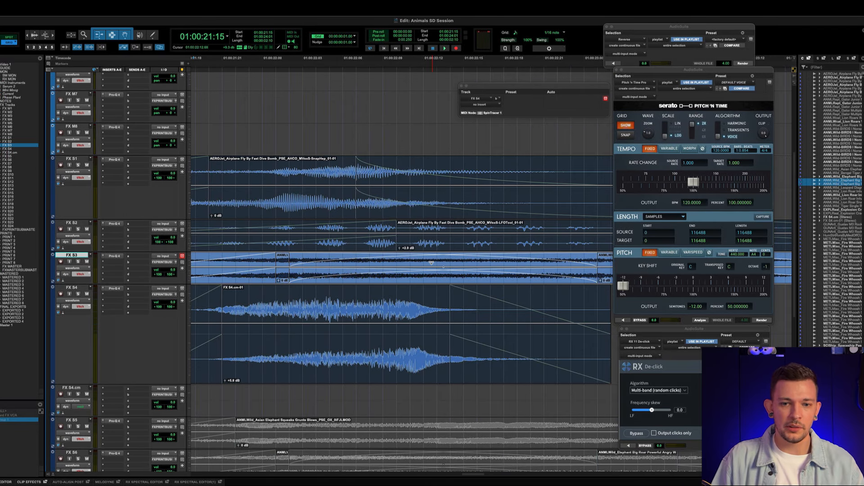
key(r)
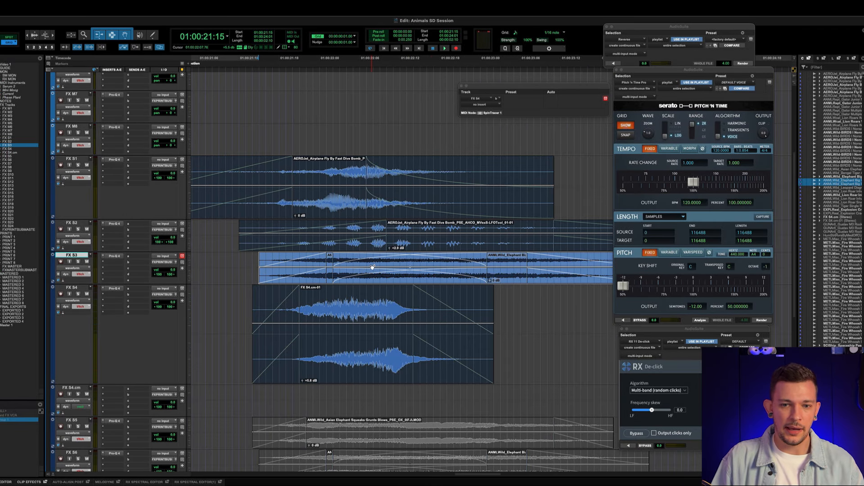
click(379, 262)
key(t)
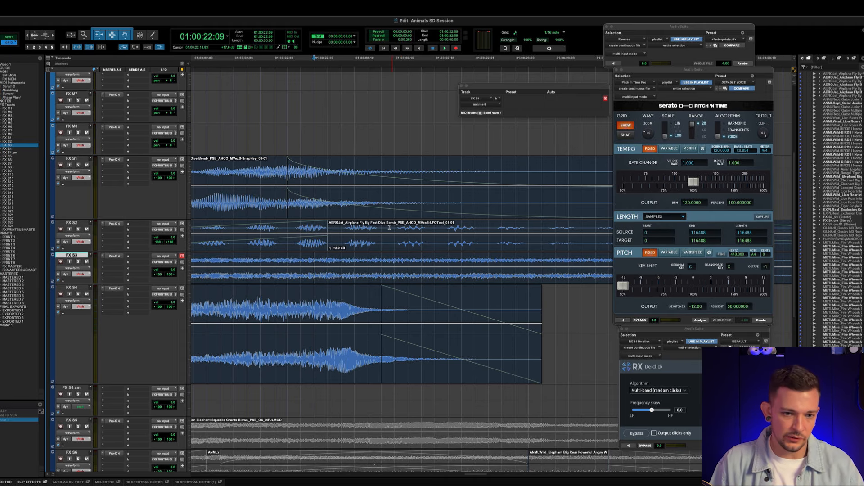
- Draw a V-shaped clip gain dip in the consolidated roar on FX S3, in a gap between the airplane pulses on FX S2
key(g)
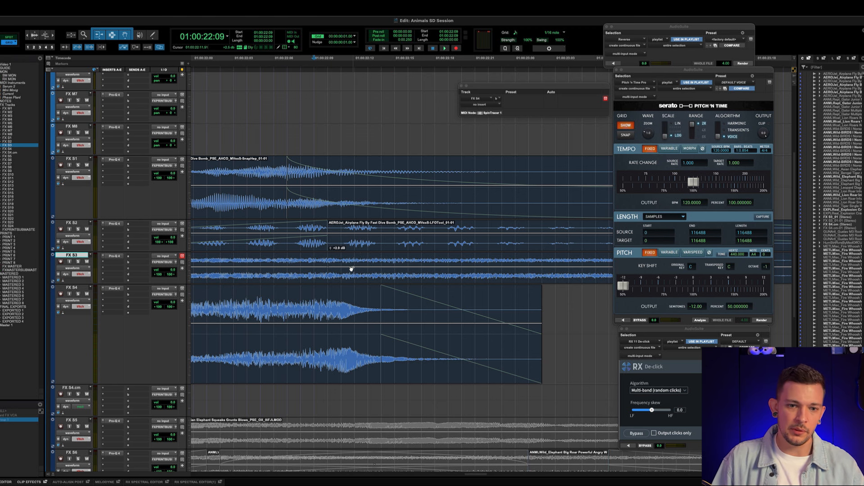
super+click(353, 267)
drag(341, 268, 340, 276)
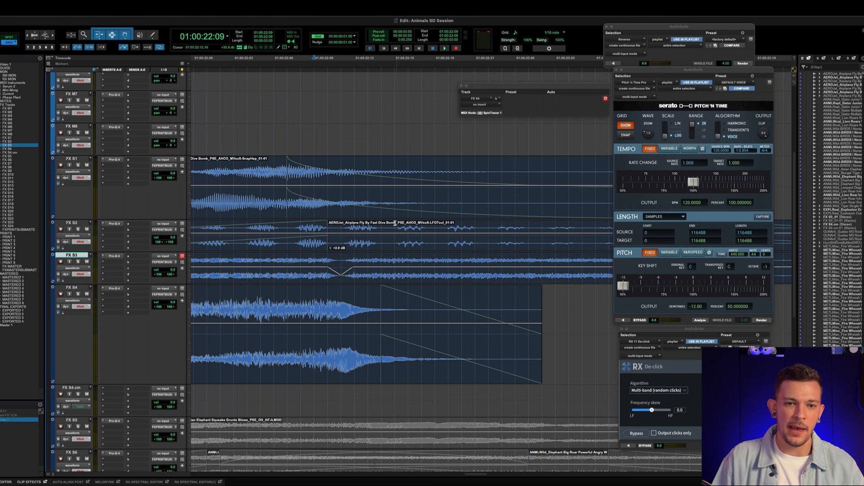
- Increase the track height of FX S2 and magnify the audio waveforms vertically to expose the airplane pulses
click(396, 223)
key(ctrl+Up)
key(super+alt+bracketright)
key(super+alt+bracketright)
key(super+alt+bracketright)
key(super+alt+bracketleft)
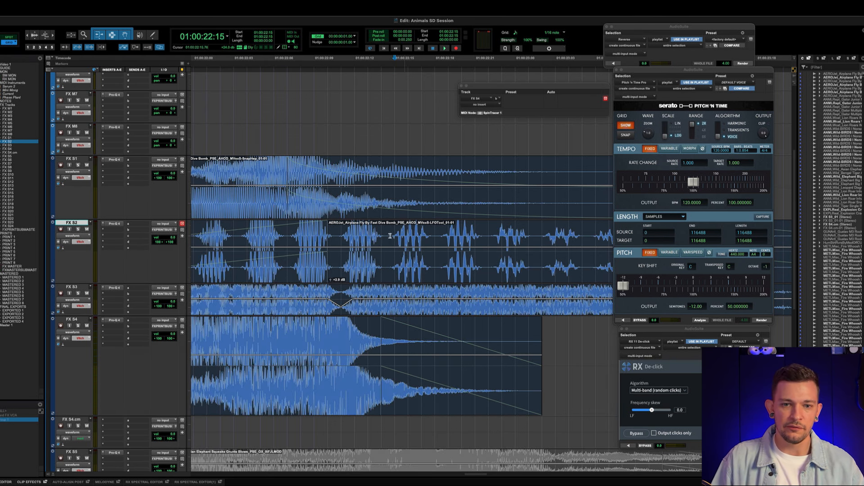
drag(323, 275, 351, 301)
key(super+z)
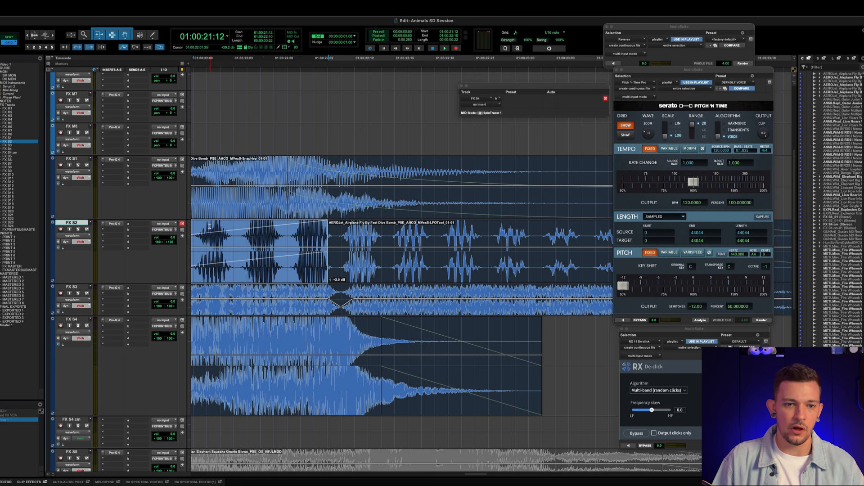
- Solo FX S2 and play back the passage leading into the roar's clip gain dip
click(209, 226)
key(super+bracketleft)
key(space)
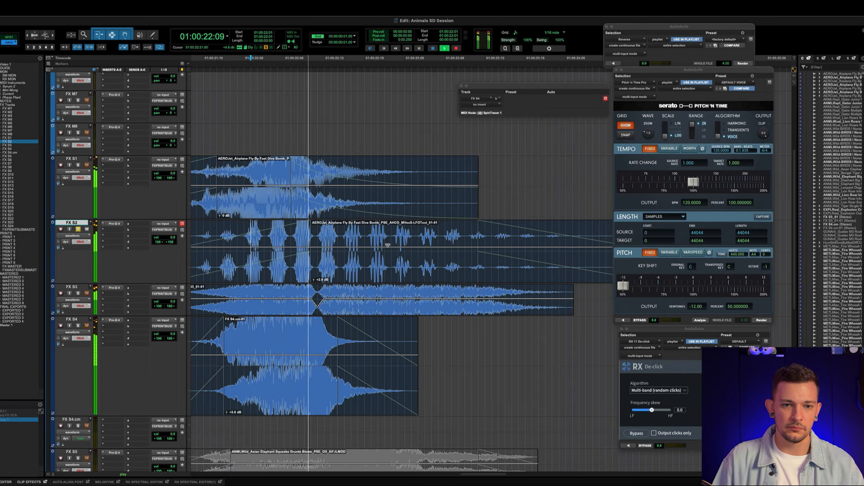
key(space)
- Draw a second clip gain dip in the FX S3 roar, in the following gap between the airplane pulses
click(328, 293)
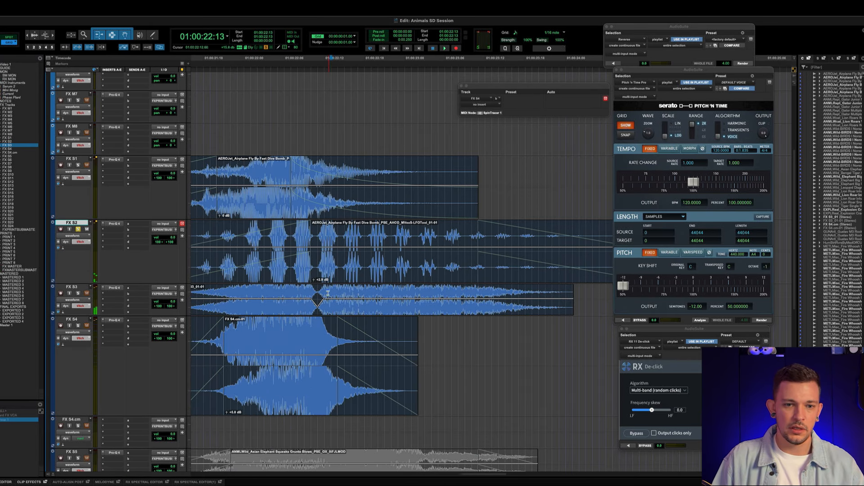
key(super+bracketright)
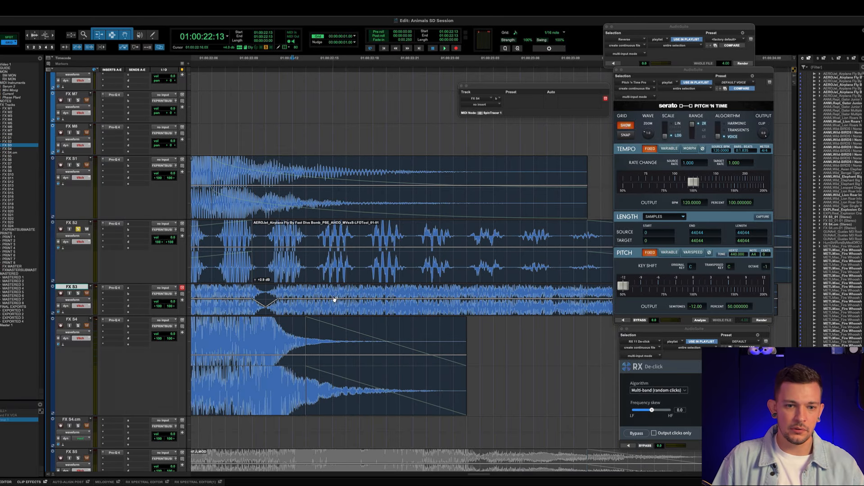
drag(314, 299, 312, 309)
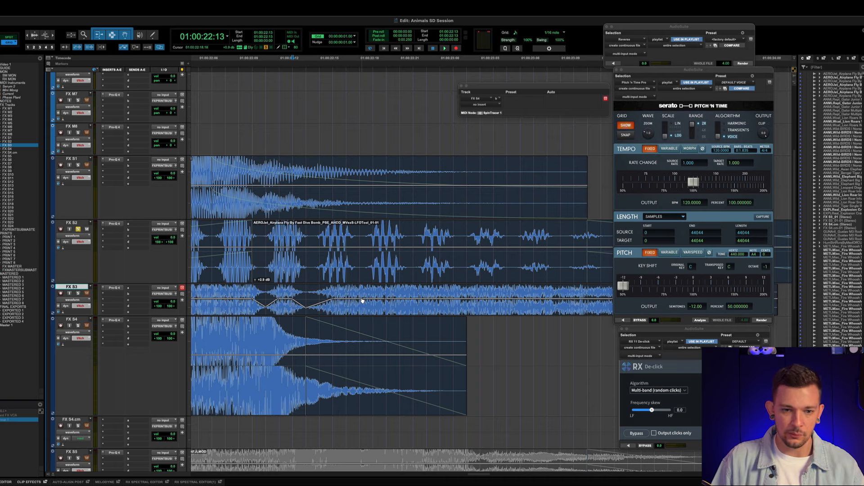
- Draw further V-shaped clip gain dips in the FX S3 roar, one in each remaining gap between the airplane pulses on FX S2
drag(362, 301, 362, 308)
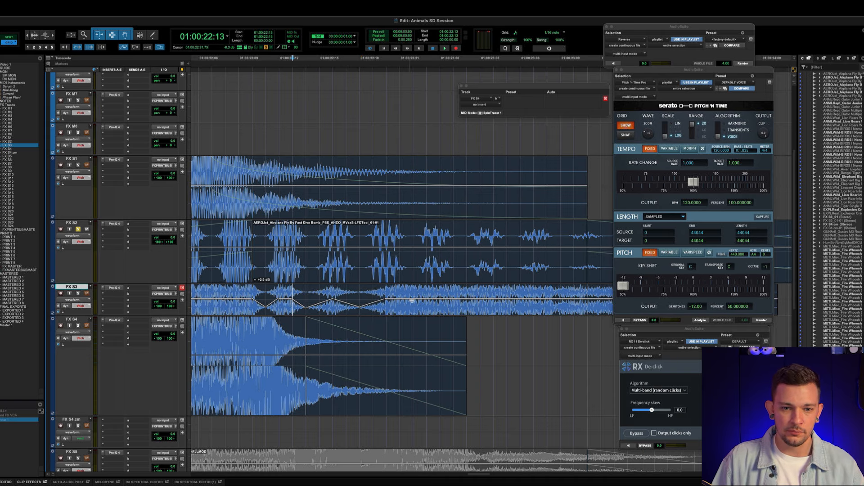
drag(414, 301, 414, 309)
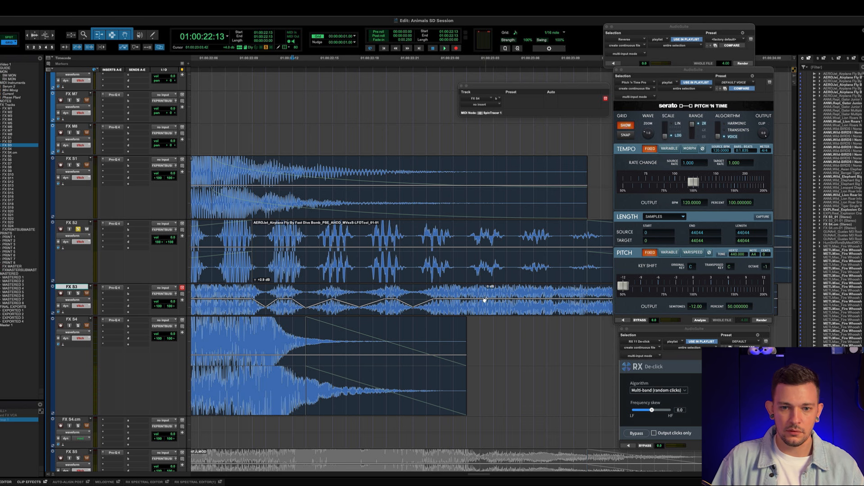
drag(467, 301, 463, 308)
scroll(422, 301, right, 5)
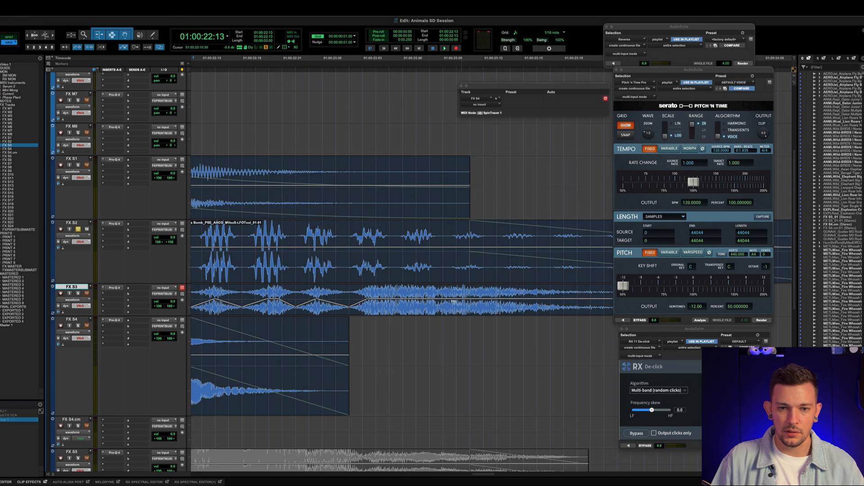
drag(391, 304, 390, 306)
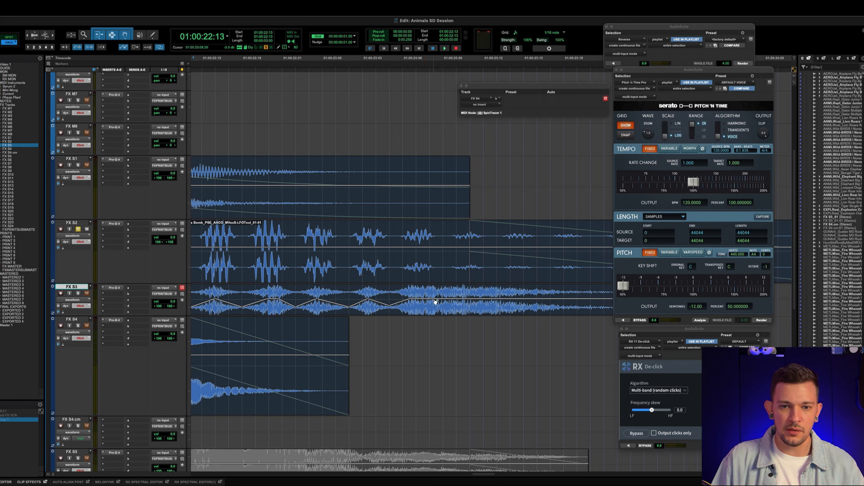
drag(444, 301, 378, 300)
scroll(424, 301, right, 6)
alt+click(390, 301)
key(r)
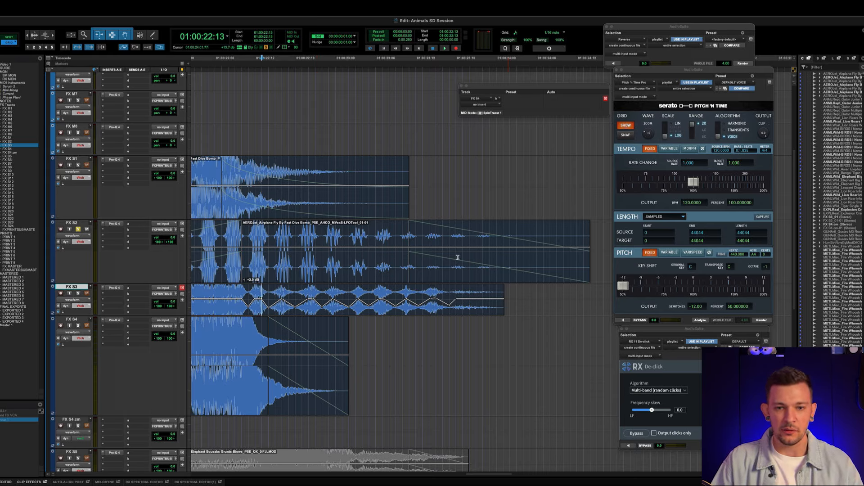
- Play back the whole layered pass-by with the gain-shaped roar and the airplane clips together
scroll(473, 297, down, 2)
scroll(471, 296, right, 3)
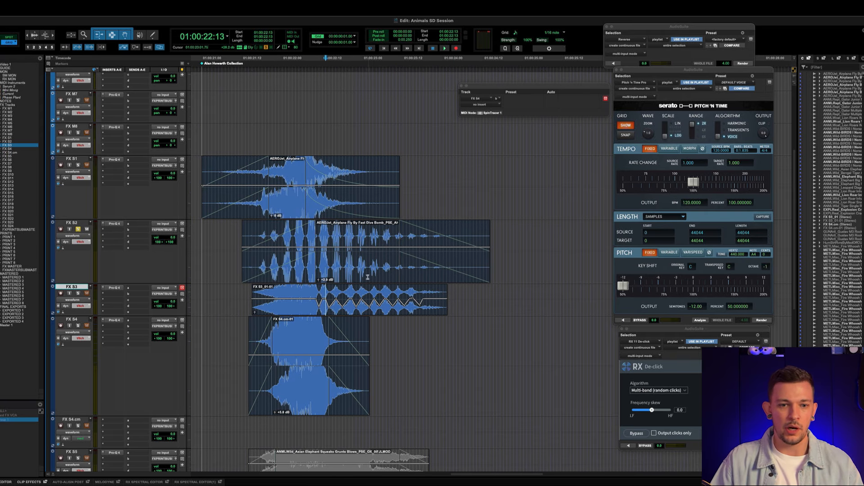
click(202, 291)
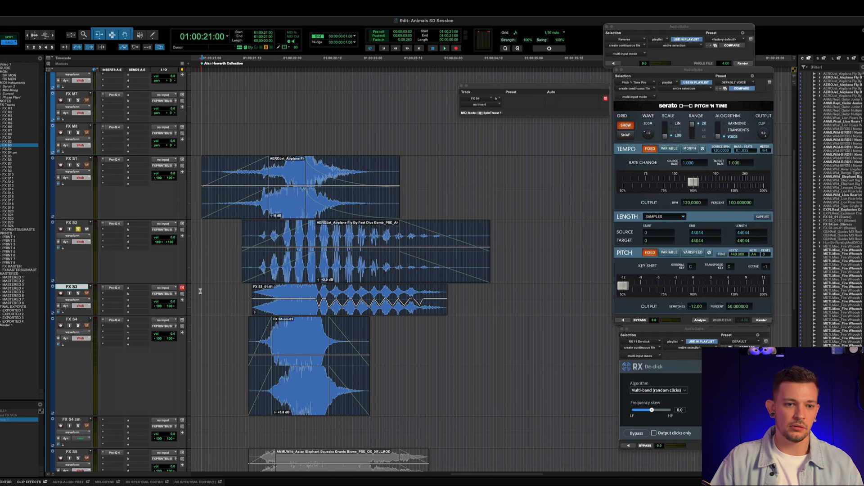
key(space)
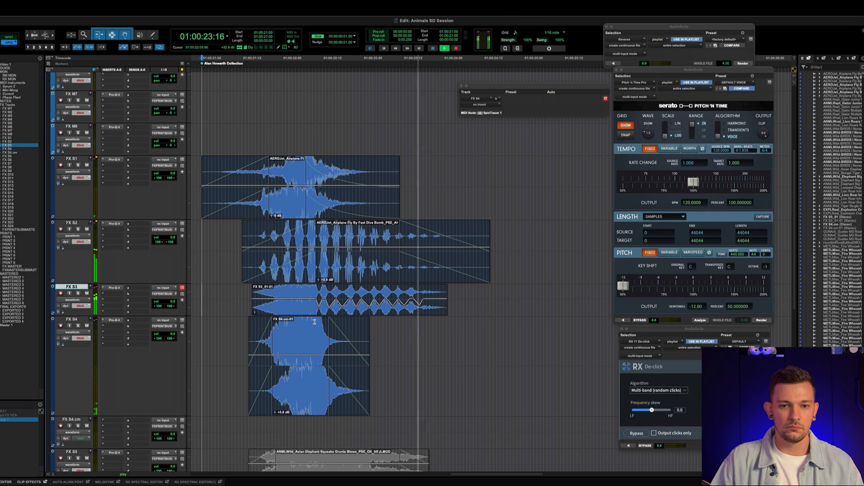
key(space)
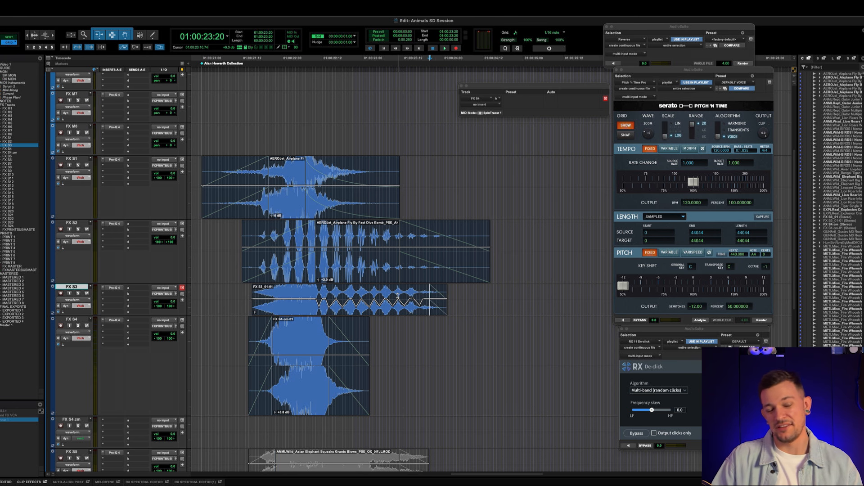
scroll(236, 291, left, 3)
key(space)
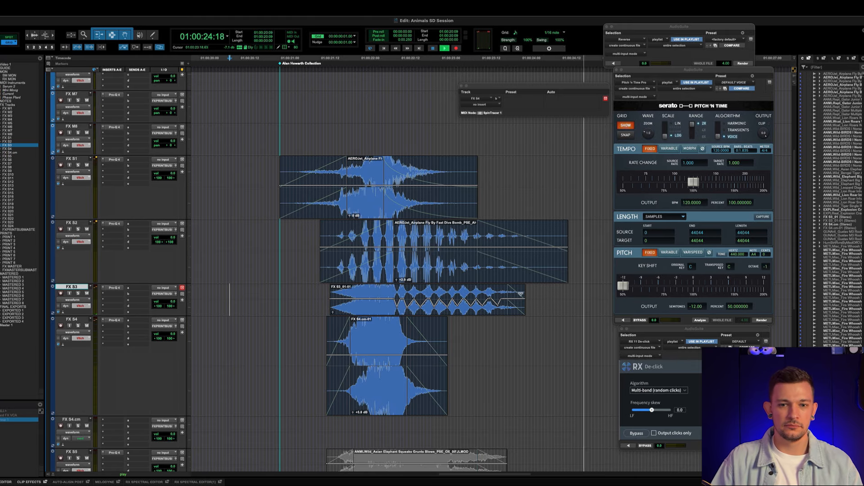
key(space)
- Shorten the tail of the airplane clip on FX S2 to about 01:00:24:04, refit its fade-out and play the layers back
drag(568, 231, 534, 231)
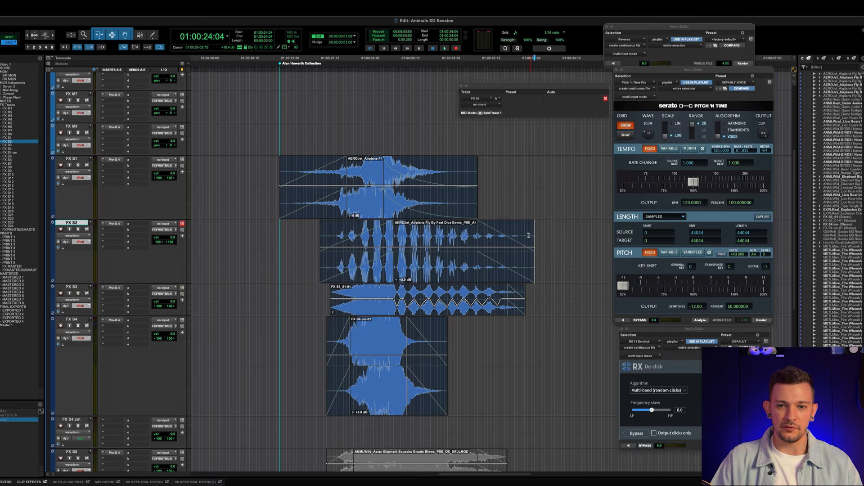
click(499, 232)
click(268, 238)
key(space)
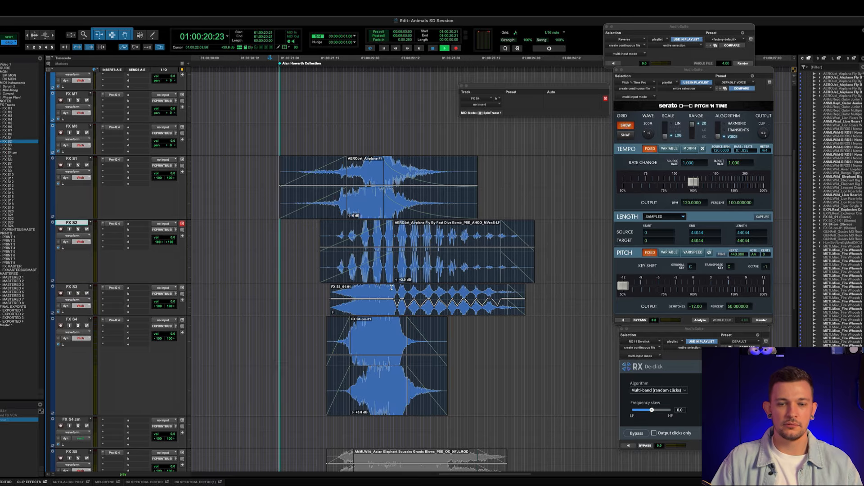
click(458, 299)
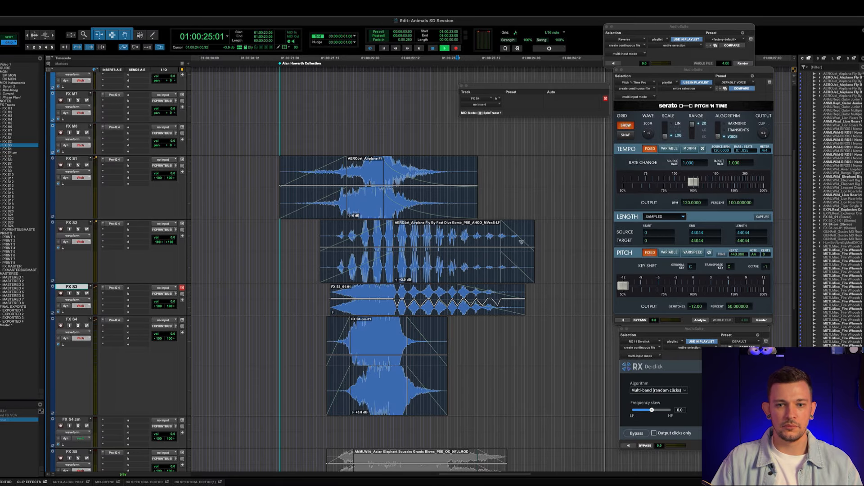
key(space)
- Mute the clips on FX S2, FX S3 and FX S4 and play back the FX S1 airplane layer alone
key(r)
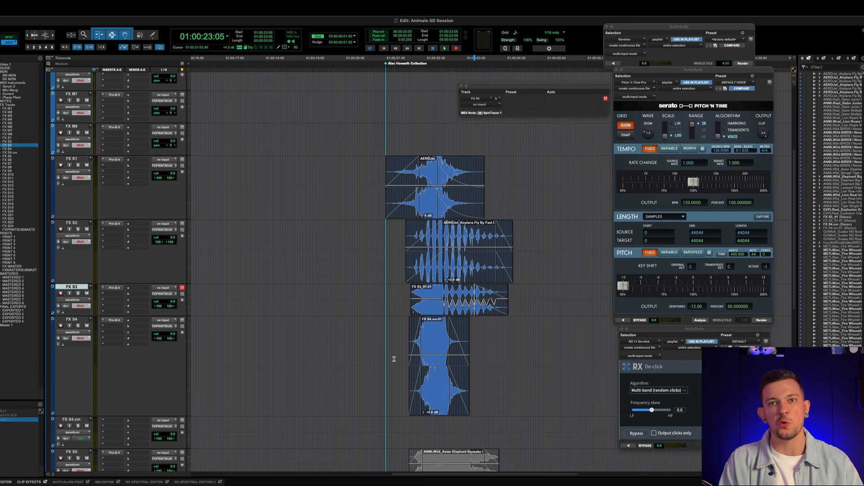
drag(362, 350, 565, 294)
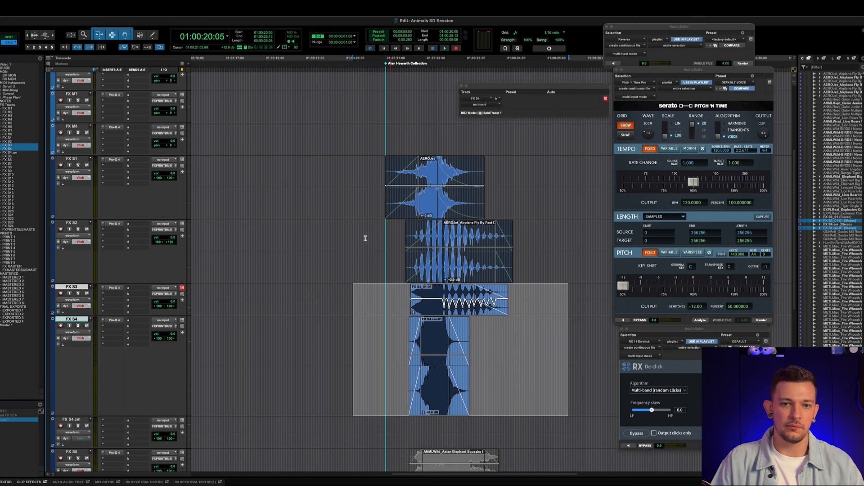
drag(328, 231, 602, 384)
key(super+m)
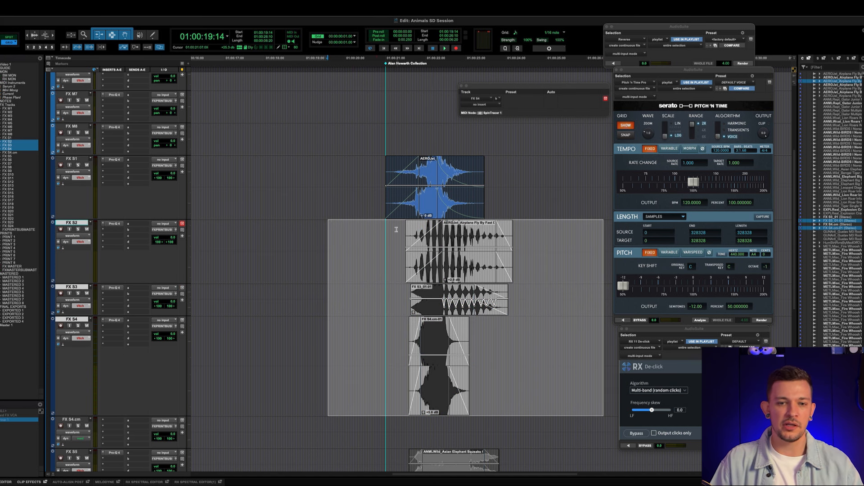
click(372, 171)
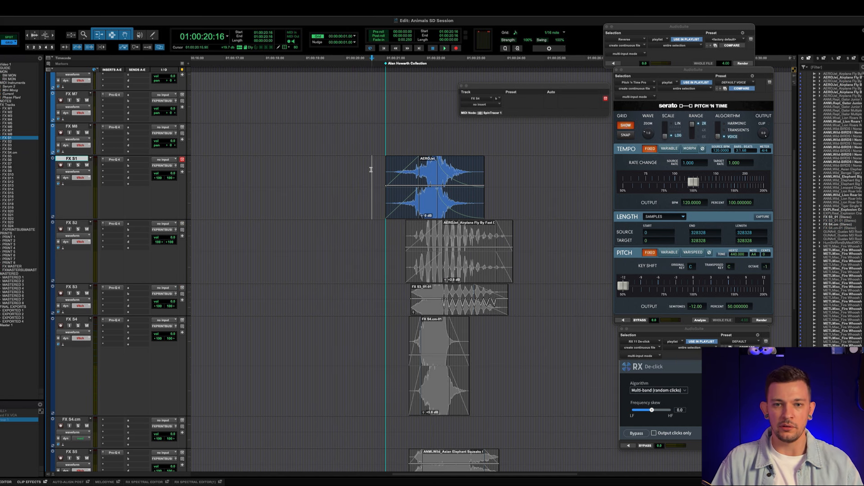
key(space)
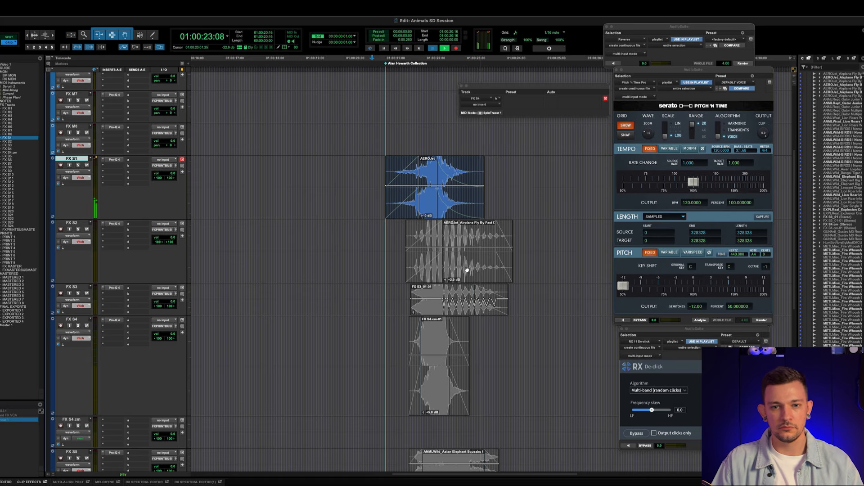
- Unmute the pulsing airplane clip on FX S2 and play it back together with the FX S1 airplane layer
click(467, 269)
key(super+m)
key(space)
click(396, 237)
key(space)
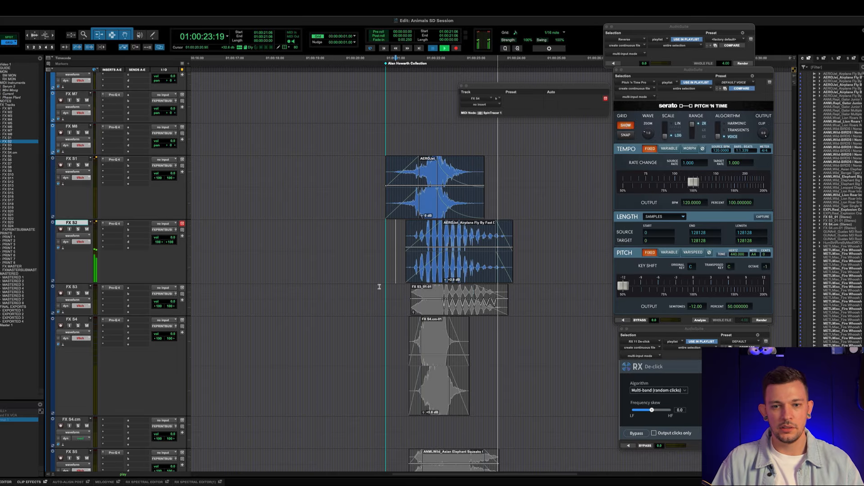
key(space)
- Unmute the animal clips on FX S3 and FX S4 and play back the full pass-by stack
drag(381, 288, 547, 357)
key(super+m)
click(370, 293)
key(space)
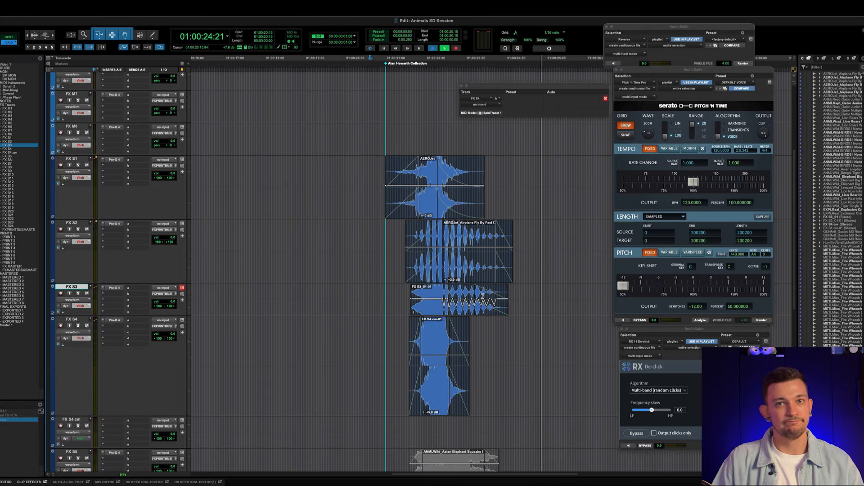
key(space)
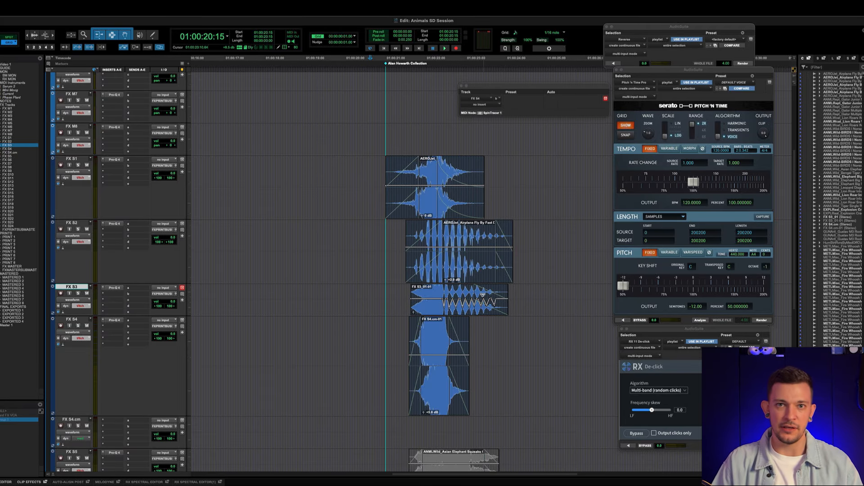
- Go to the rocket launcher and explosion clips on FX S1 and FX S2 at the ODYSSEY marker
key(r)
key(r)
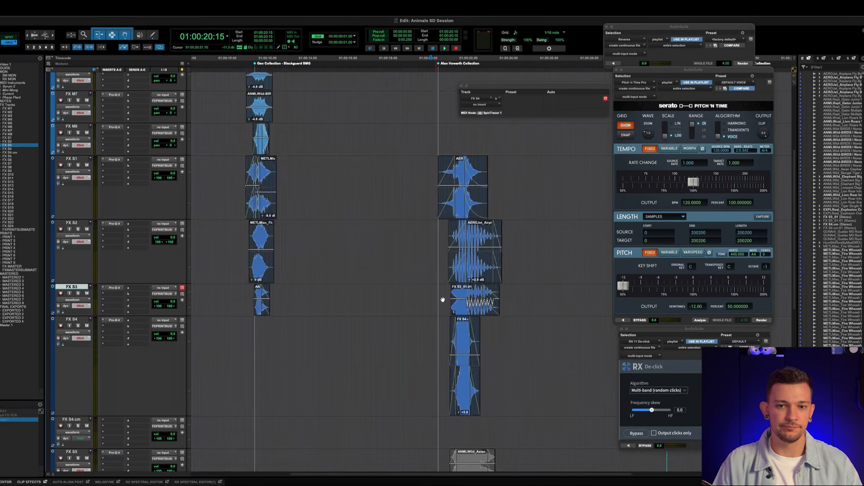
scroll(432, 286, right, 5)
drag(337, 196, 338, 292)
key(Tab)
key(t)
key(t)
key(t)
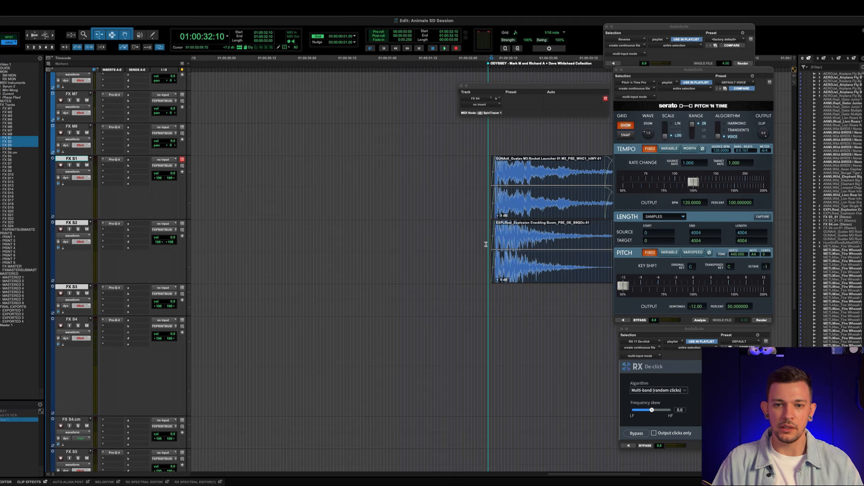
scroll(486, 245, right, 5)
scroll(486, 245, up, 2)
scroll(486, 245, left, 2)
click(277, 243)
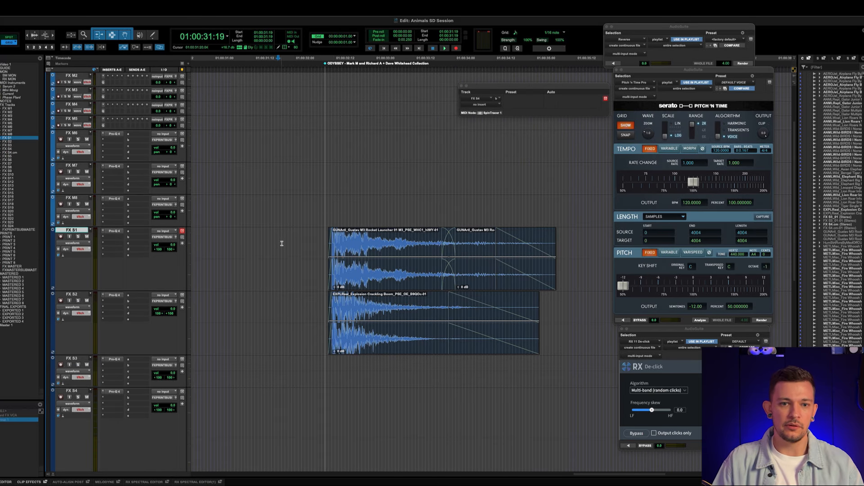
- Play back the rocket launcher and explosion clips from just before their start, then again with FX S1 soloed
click(291, 248)
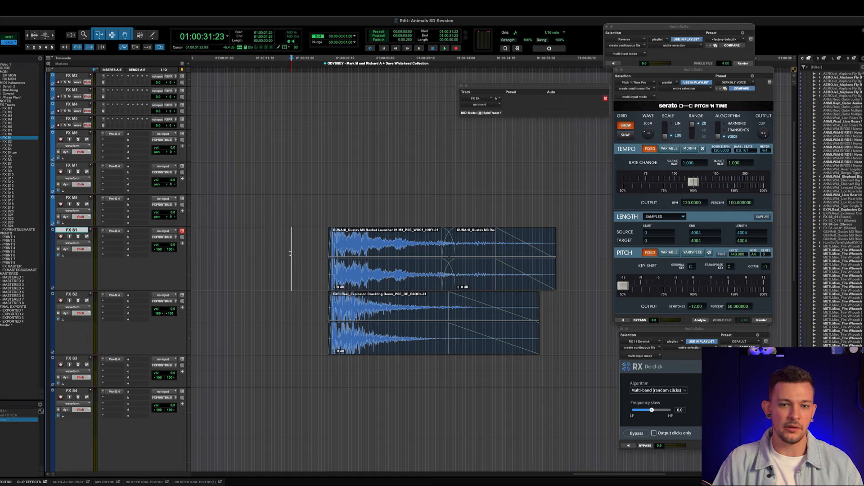
key(space)
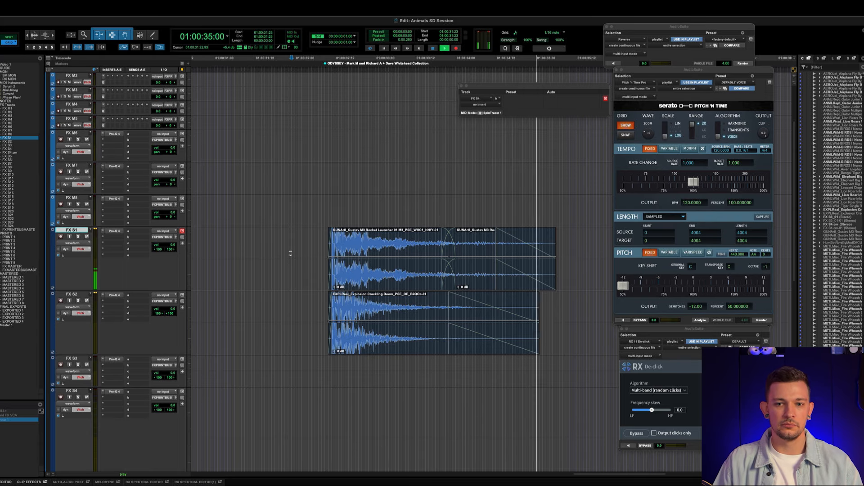
key(space)
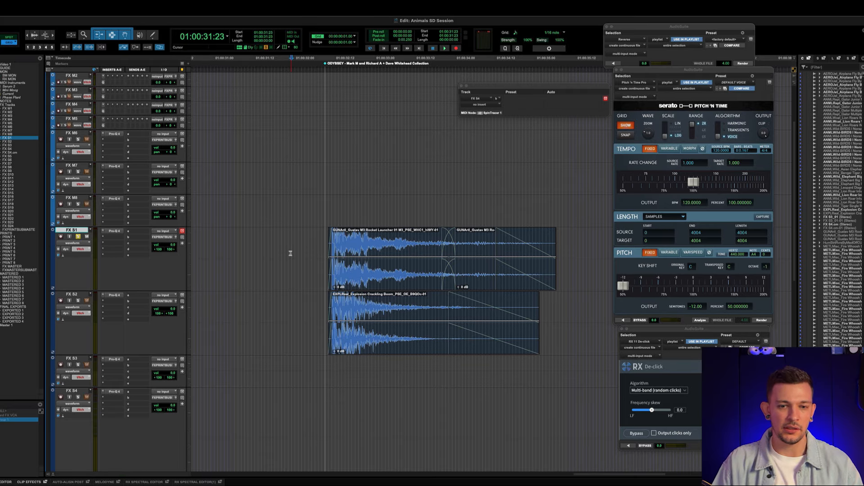
key(space)
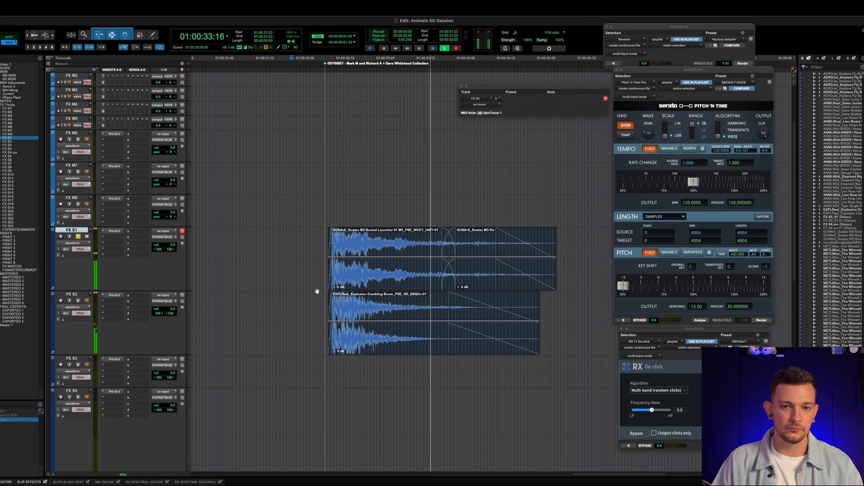
key(space)
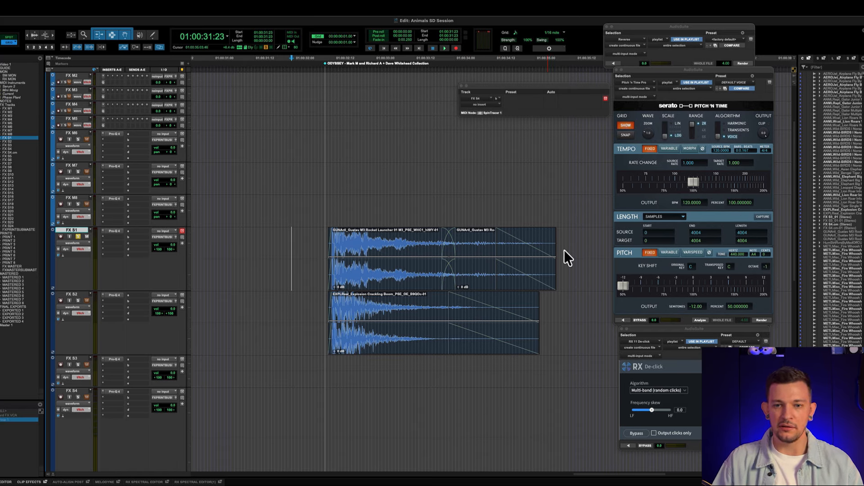
- Switch the solo to FX S2 and play back the Explosion Crackling Boom layer
click(319, 306)
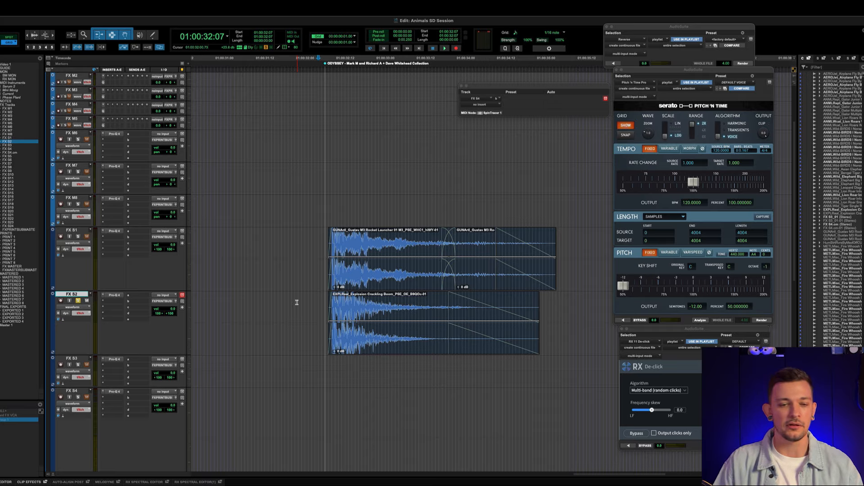
key(space)
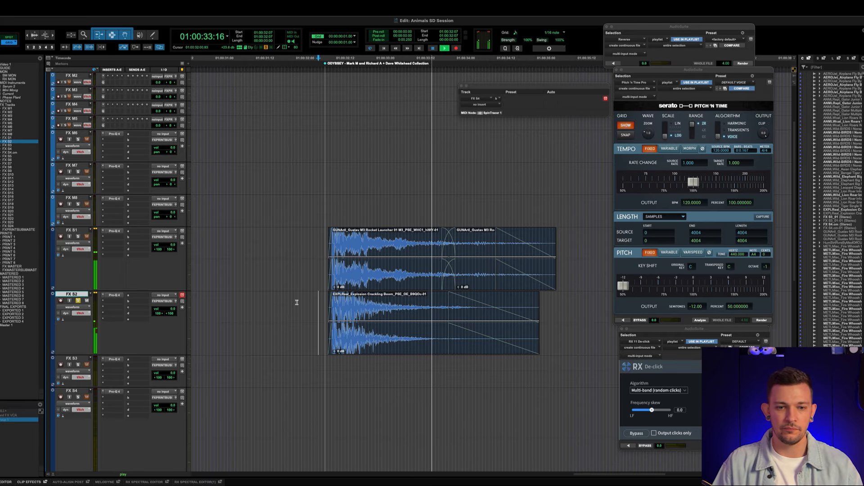
key(space)
- Lower the clip gain of the rocket launcher and explosion clips on FX S1 and FX S2 together
click(357, 333)
drag(312, 239, 583, 336)
key(ctrl+shift+Down)
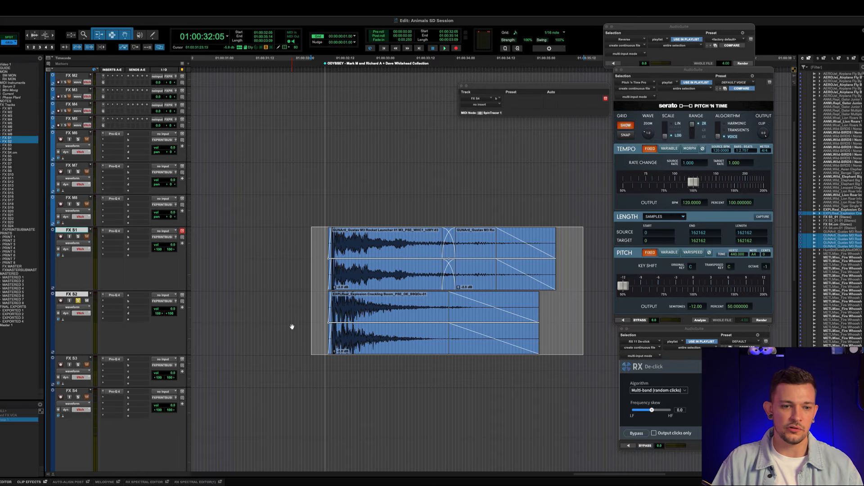
click(290, 309)
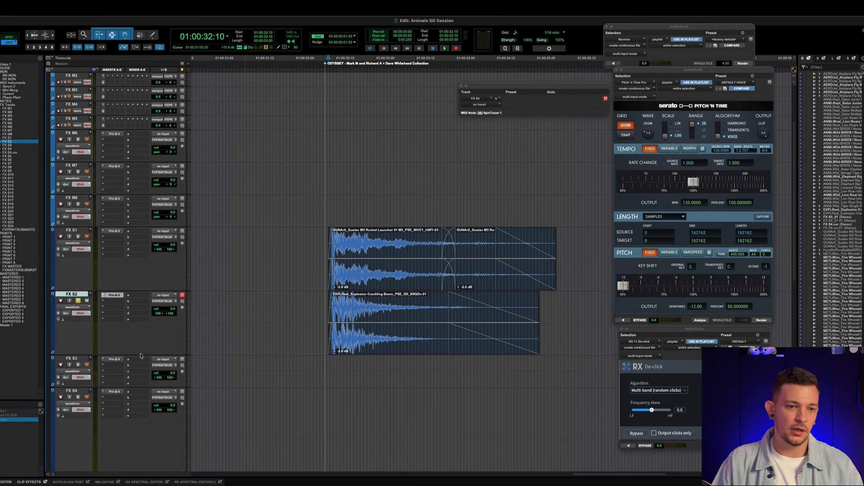
- Cut the explosion's highs on FX S2 with a Pro-Q 4 high shelf at about 5.8 kHz, lowered by about 6.4 dB
drag(731, 202, 699, 210)
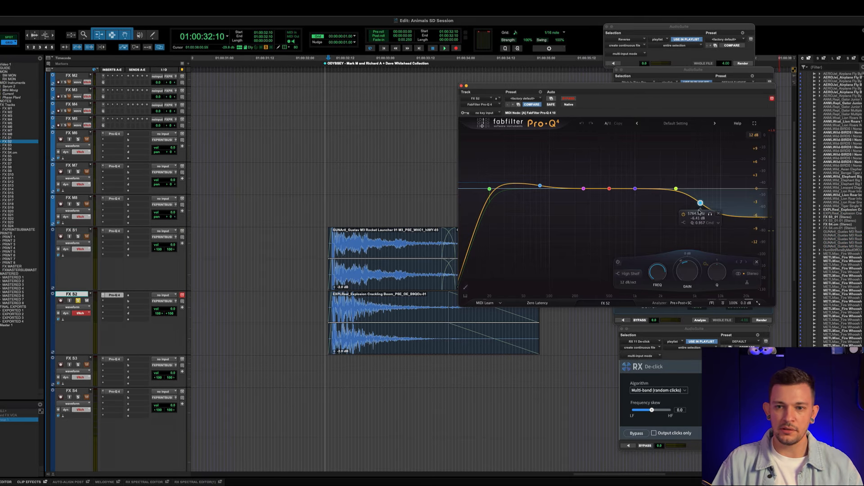
scroll(341, 292, right, 5)
scroll(341, 291, up, 1)
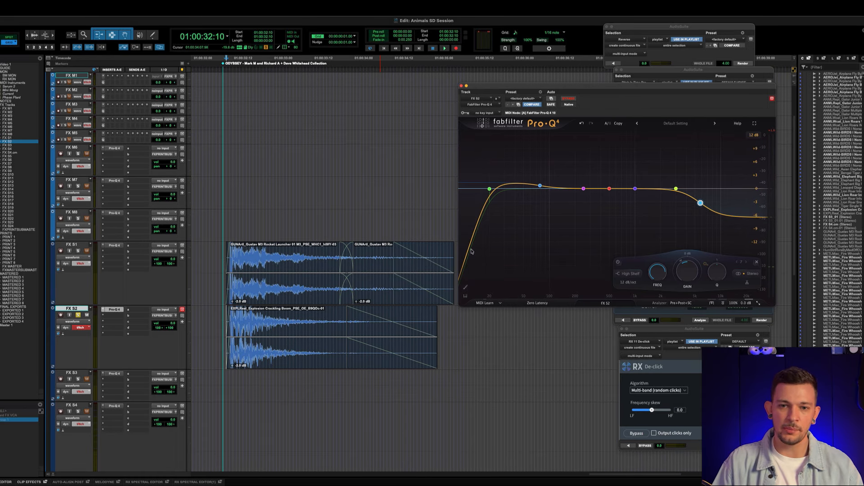
- Boost the explosion's lows on FX S2 with the Pro-Q 4 low shelf and play back the result
scroll(347, 297, left, 1)
drag(539, 187, 546, 175)
key(space)
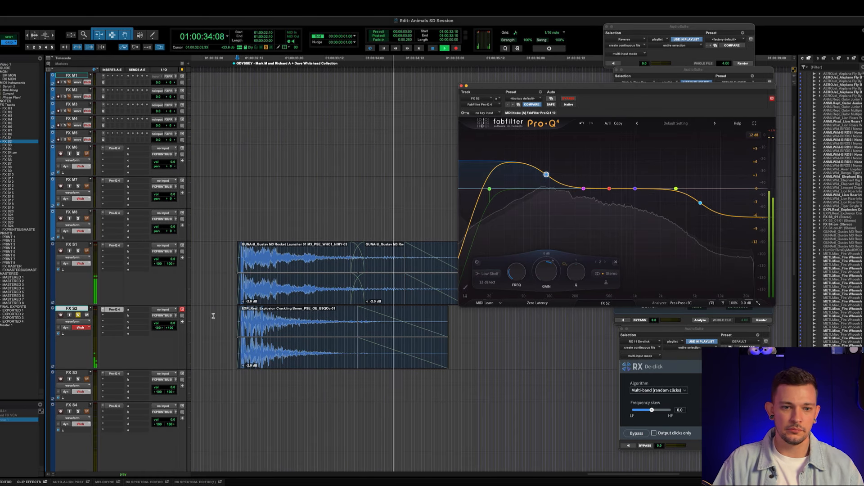
key(space)
- Cut the rocket launcher's highs on FX S1 with a Pro-Q 4 high shelf lowered by about 5 dB, playing back before and after
click(214, 269)
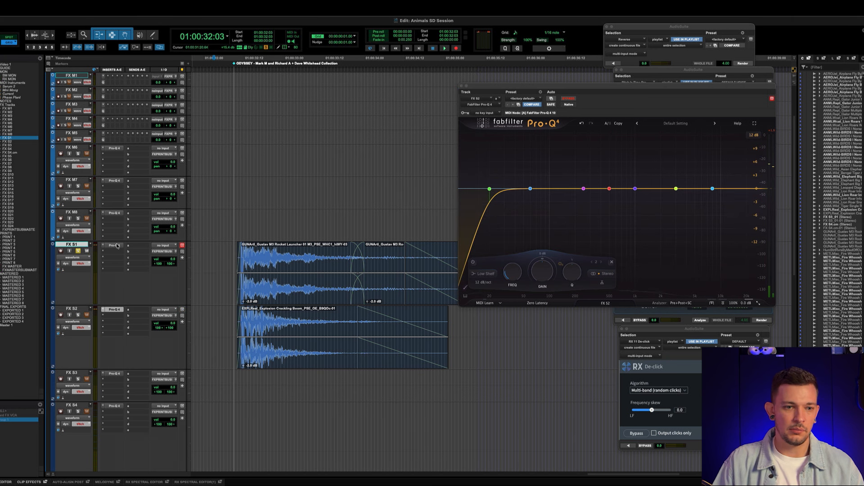
click(116, 246)
key(space)
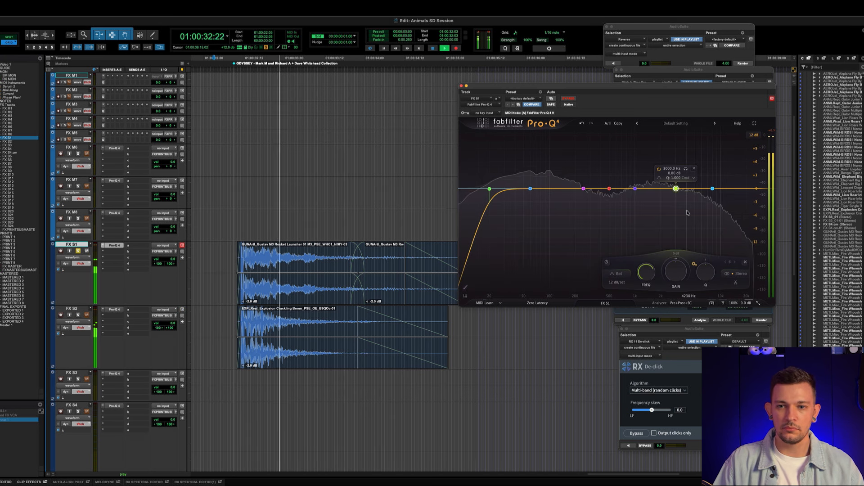
key(space)
drag(713, 189, 705, 211)
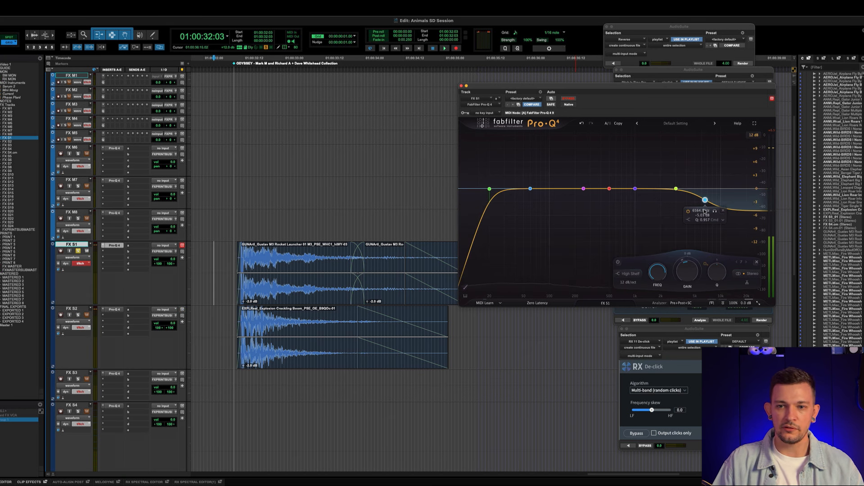
key(space)
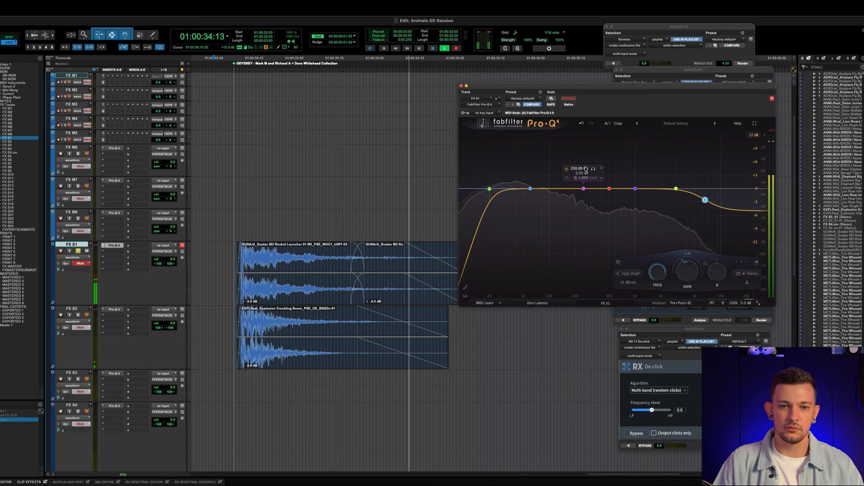
key(space)
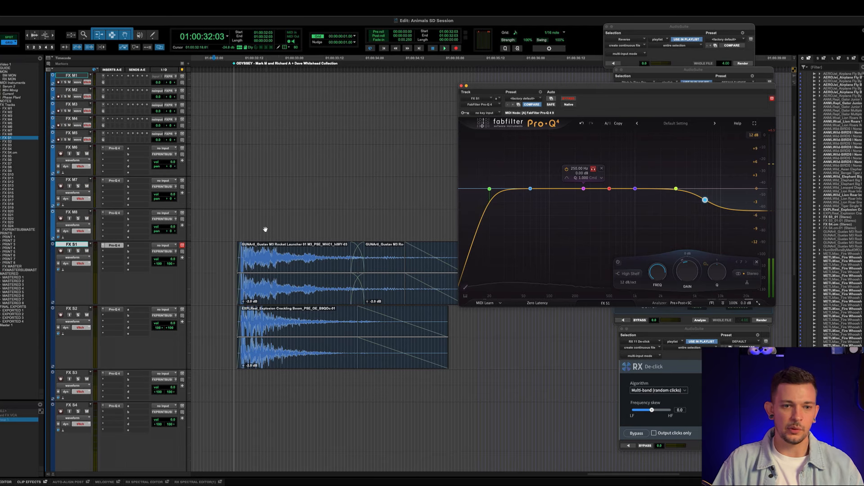
- Place the cursor at the sound's start on enlarged track FX S3, then switch to Soundminer and search for "tiger roar"
click(238, 376)
key(ctrl+Up)
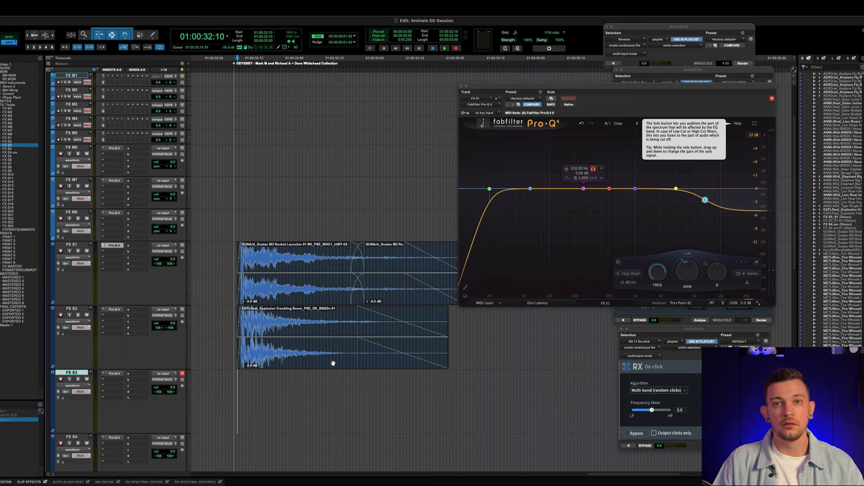
key(super+Tab)
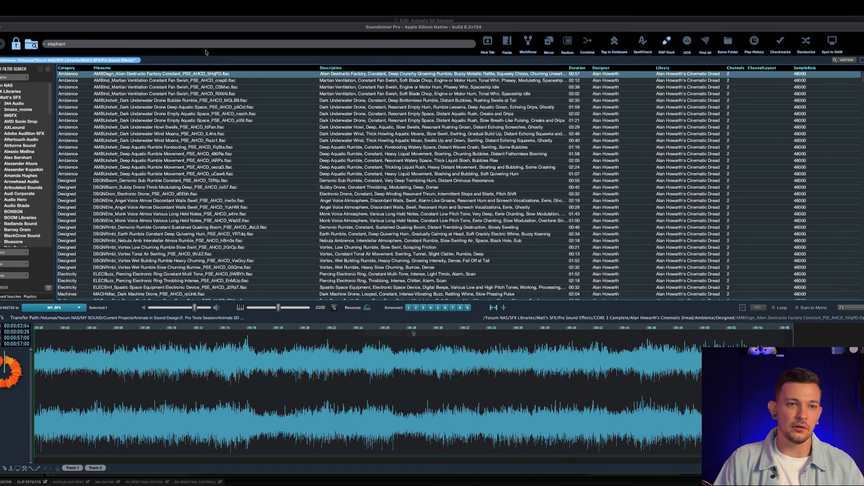
click(208, 43)
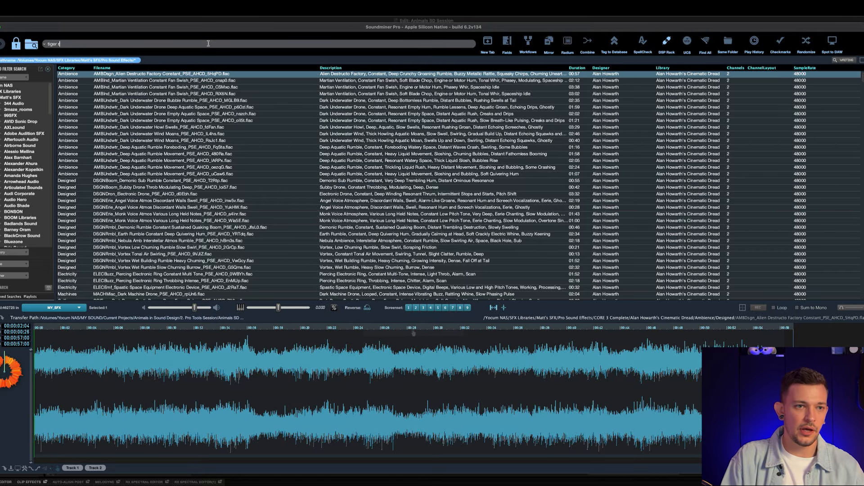
key(Return)
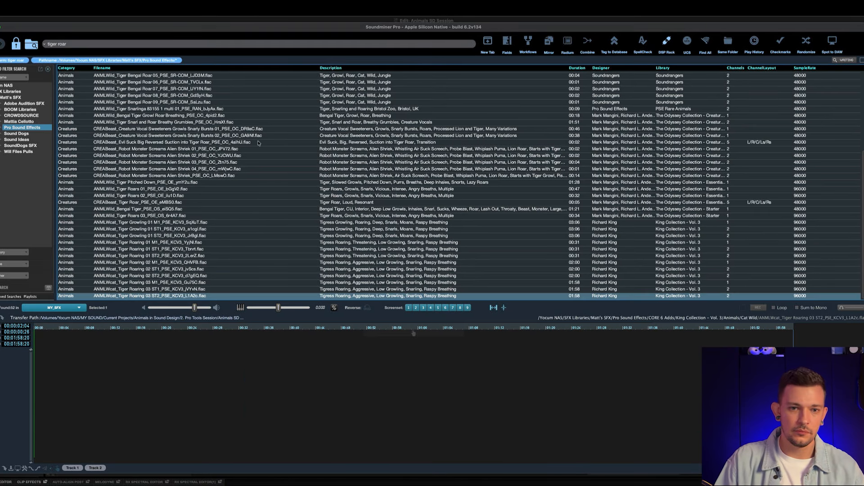
- Audition the stereo Tiger Roaring 01 file ending in 2LerZ and spot its loudest roar, about 23 seconds in, to FX S3
click(370, 257)
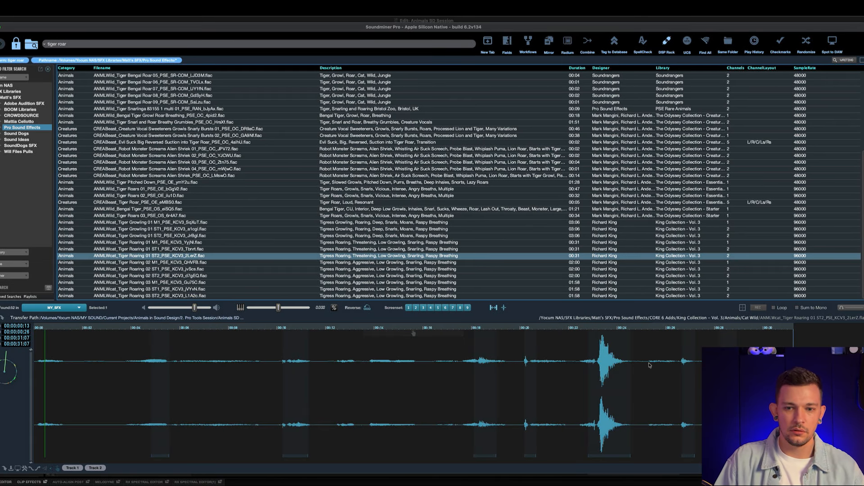
click(594, 363)
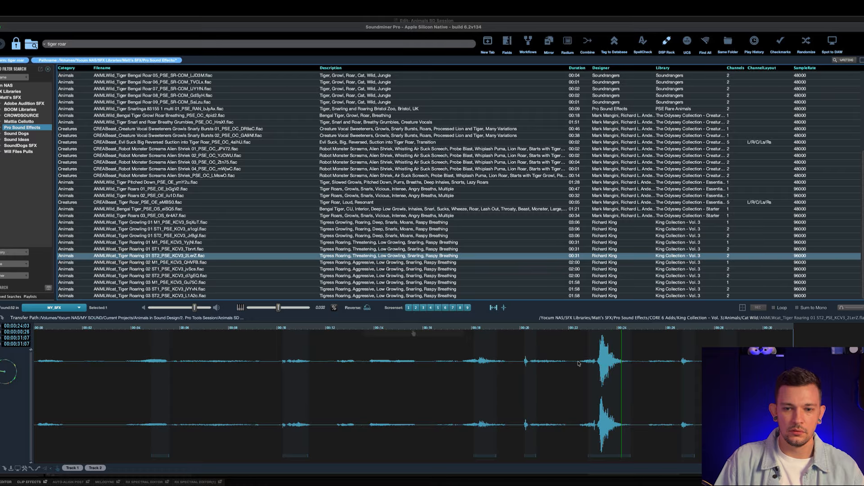
drag(579, 367, 638, 369)
key(s)
drag(227, 400, 211, 400)
key(t)
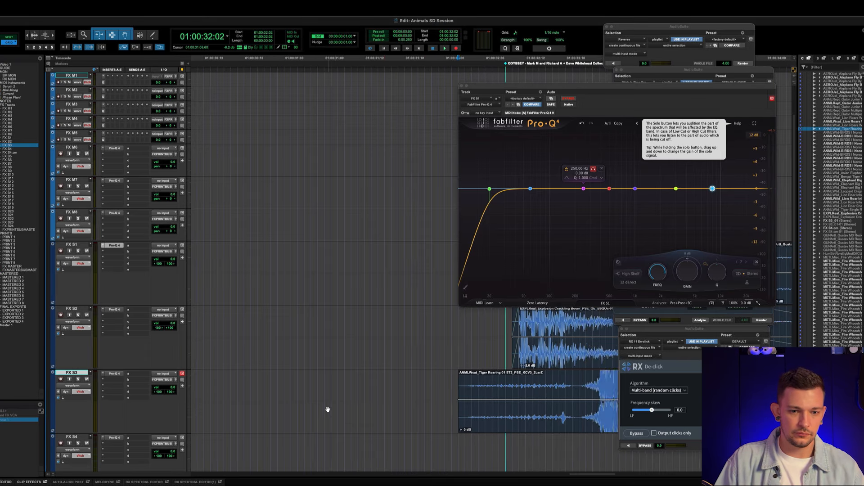
- Move the tiger roar's onset to the start of the explosion, trim off its lead-in and fade in its start
scroll(328, 407, right, 5)
drag(436, 413, 357, 413)
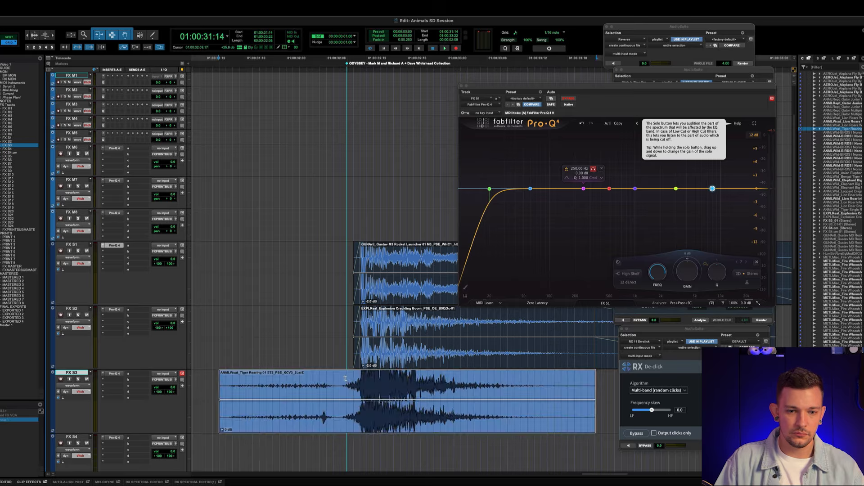
click(347, 381)
key(a)
click(360, 382)
key(d)
click(289, 397)
key(super+alt+[)
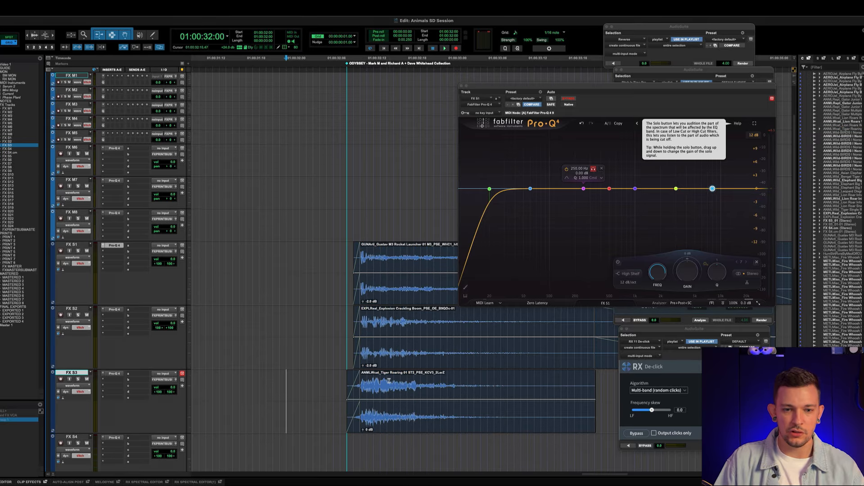
- Examine the tiger roar's alignment with the launcher and explosion clips, and start playback from before the layers
click(380, 390)
key(t)
scroll(381, 390, right, 3)
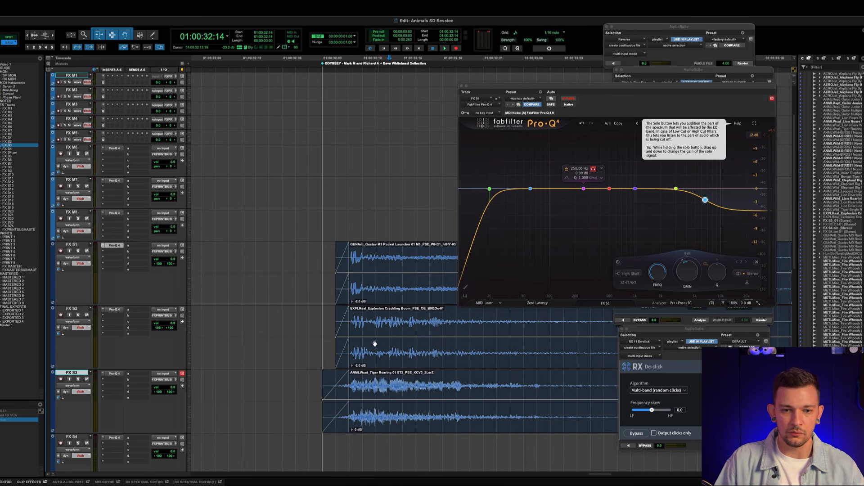
key(r)
key(r)
scroll(377, 396, right, 4)
click(260, 396)
key(space)
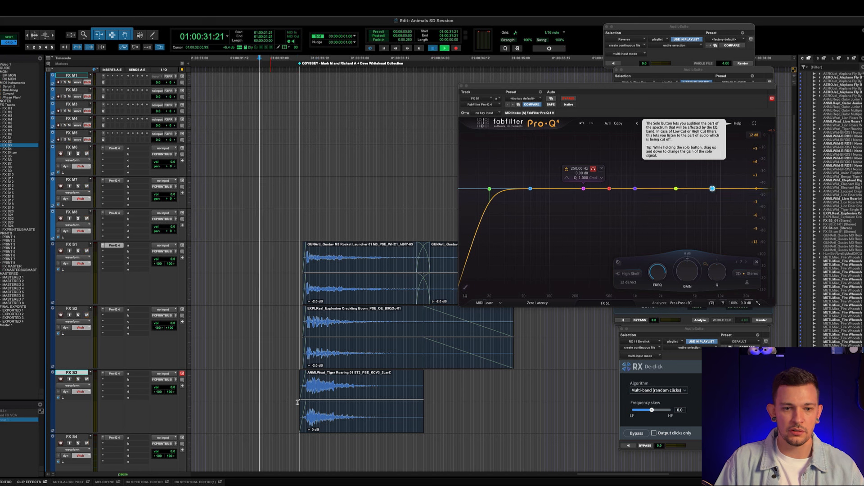
key(space)
- Shift the tiger roar slightly later and rebalance the clip gains, lowering the roar and raising the explosion to +0.4 dB
click(328, 425)
drag(327, 425, 331, 425)
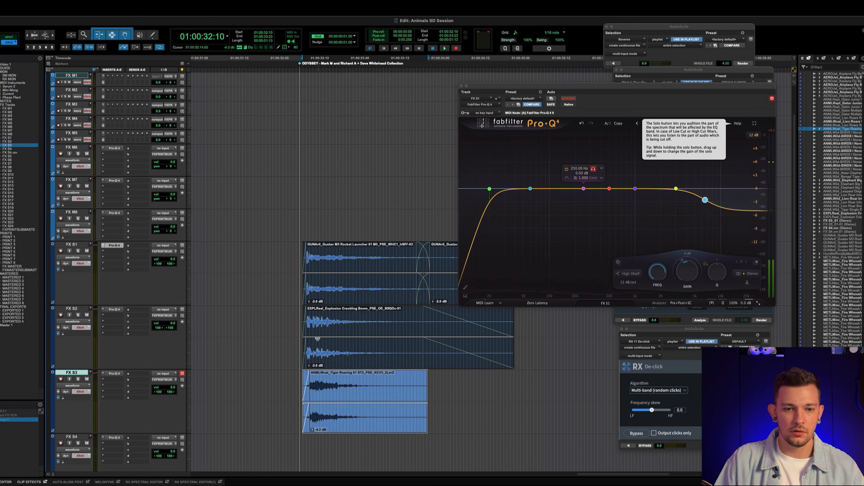
drag(317, 339, 317, 337)
click(277, 320)
key(space)
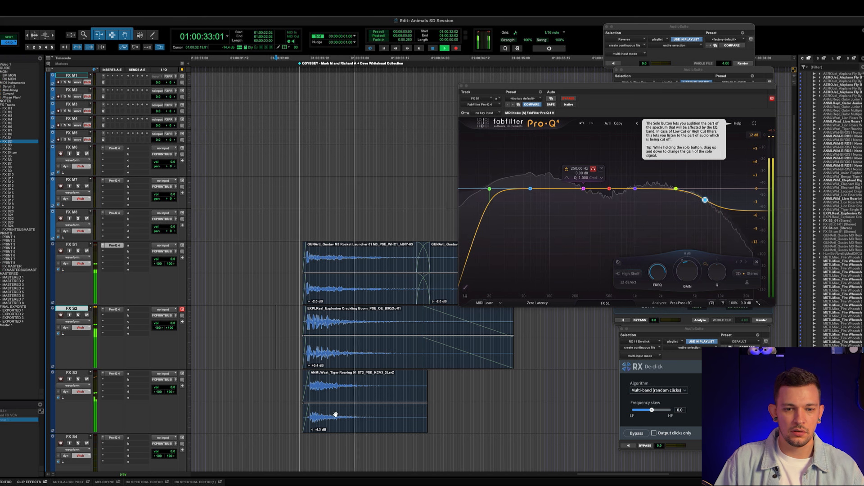
key(space)
- Add a fade-out to the end of the tiger roar on FX S3 and raise its clip gain to -3.4 dB
click(386, 392)
key(g)
scroll(350, 417, up, 2)
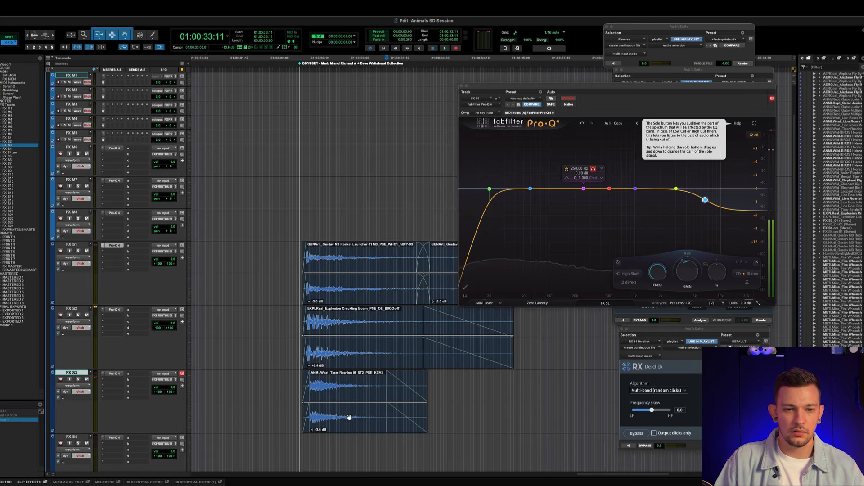
- Cut the tiger roar's highs on FX S3 with a Pro-Q 4 high shelf lowered by about 5 dB, and play it back
click(349, 417)
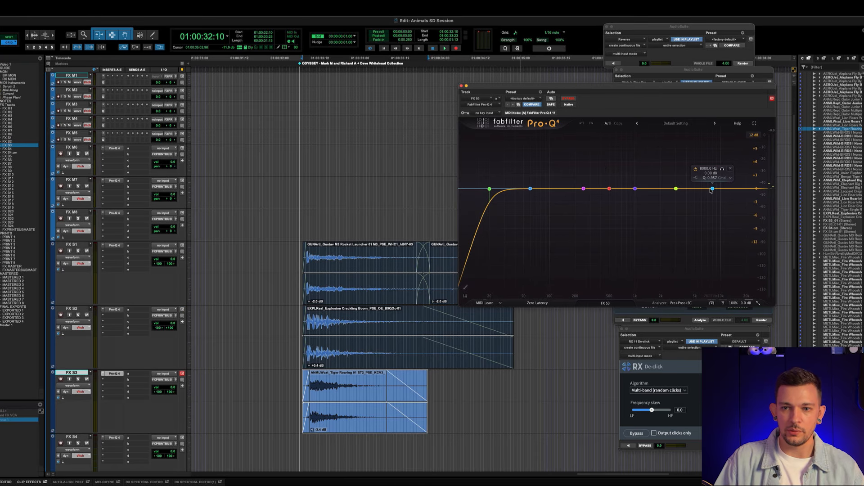
drag(712, 189, 706, 211)
key(space)
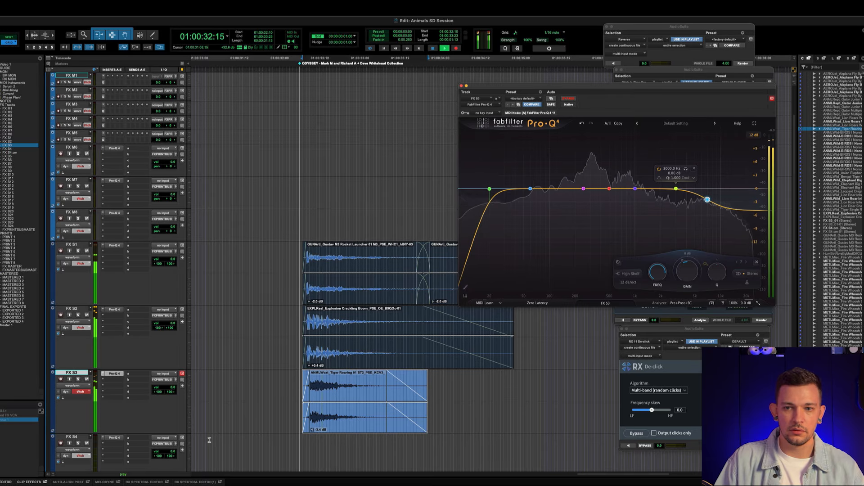
key(space)
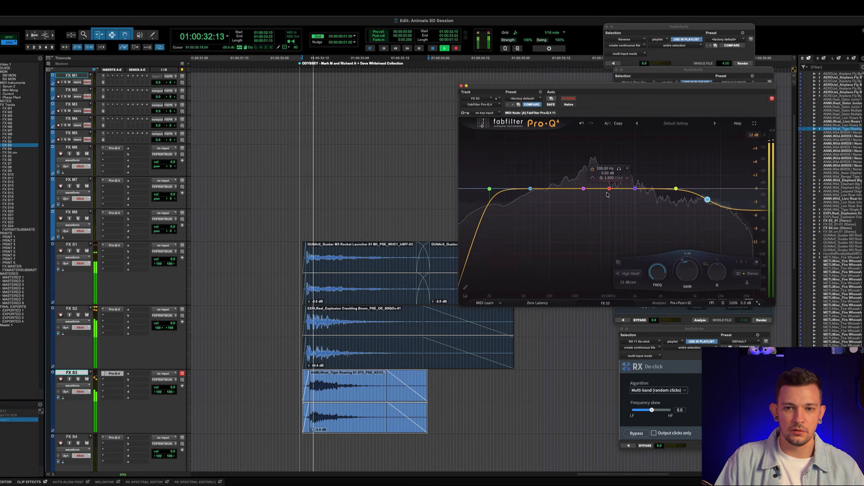
- Boost the tiger roar on FX S3 with a bell around 200 Hz and a raised low shelf, then play it back
drag(584, 192, 572, 175)
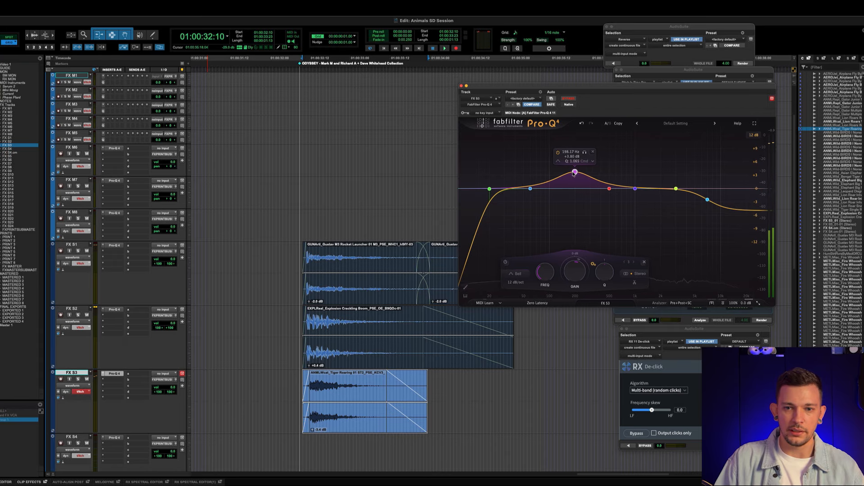
click(547, 173)
drag(548, 173, 554, 170)
key(space)
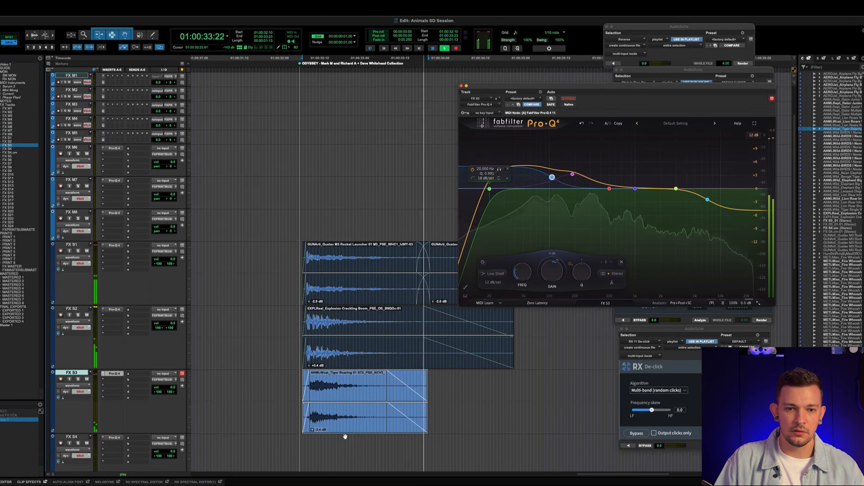
- Compare the design without and with the tiger roar by muting its clip for one playback and unmuting it for the next
drag(287, 397, 548, 398)
key(super+m)
click(246, 394)
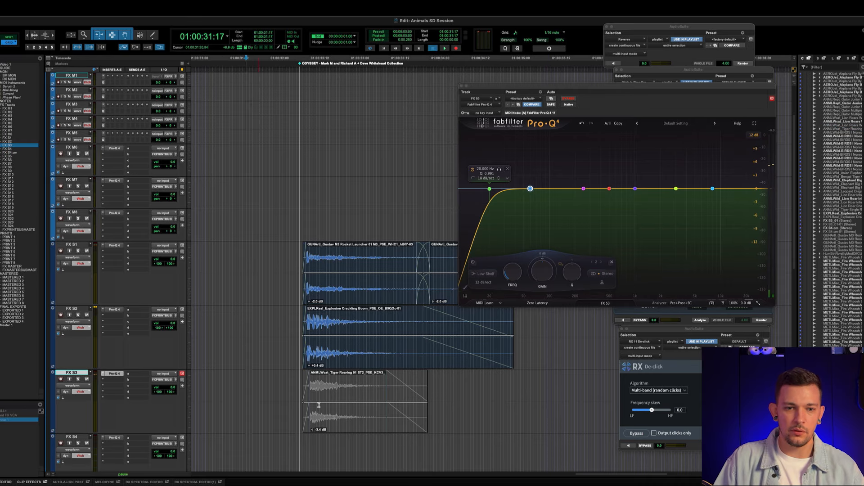
key(space)
scroll(367, 401, right, 3)
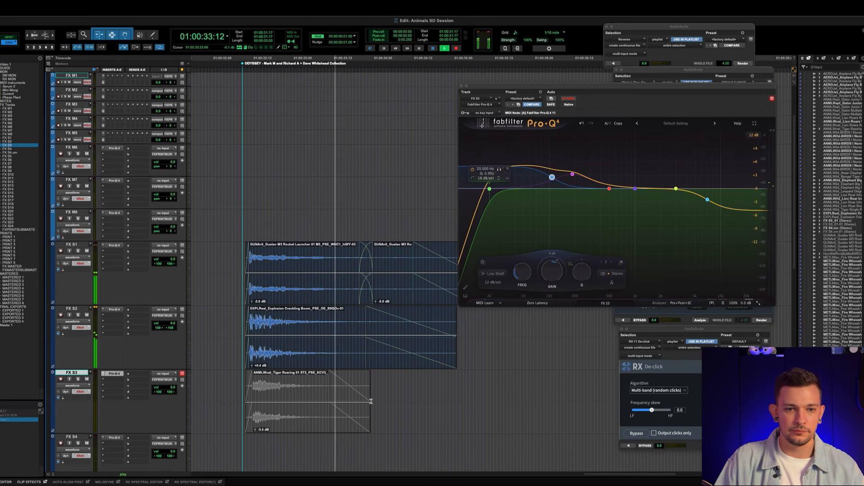
key(space)
click(236, 392)
drag(222, 388, 520, 387)
key(super+m)
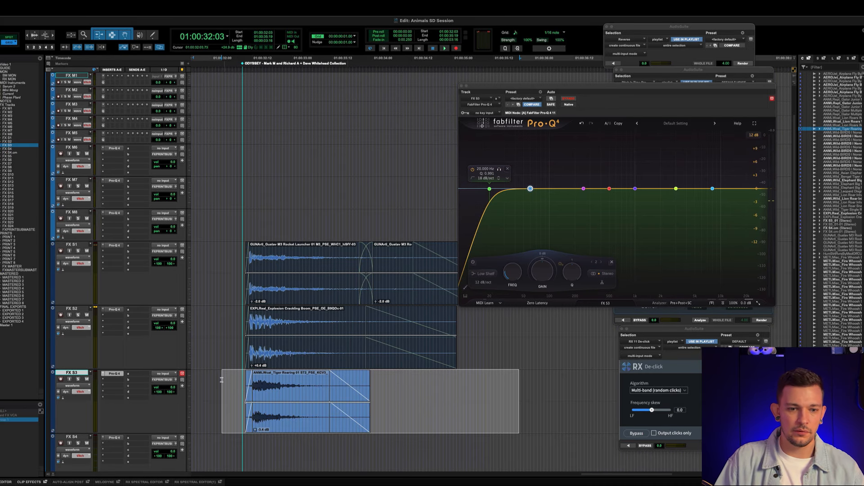
click(212, 384)
key(space)
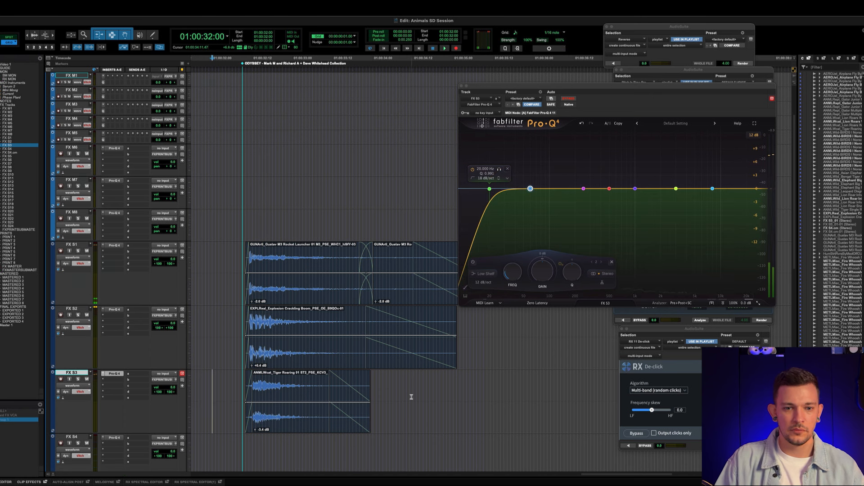
- Switch to Soundminer and search the library for "bird screech"
key(super+Tab)
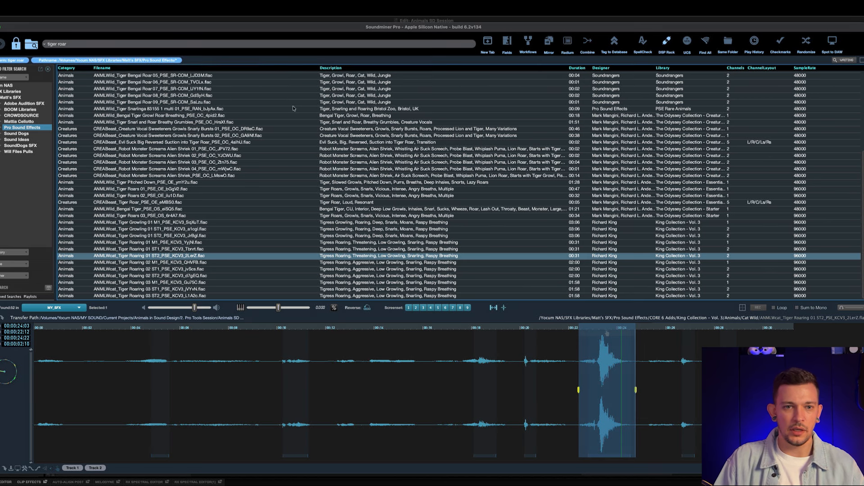
click(239, 44)
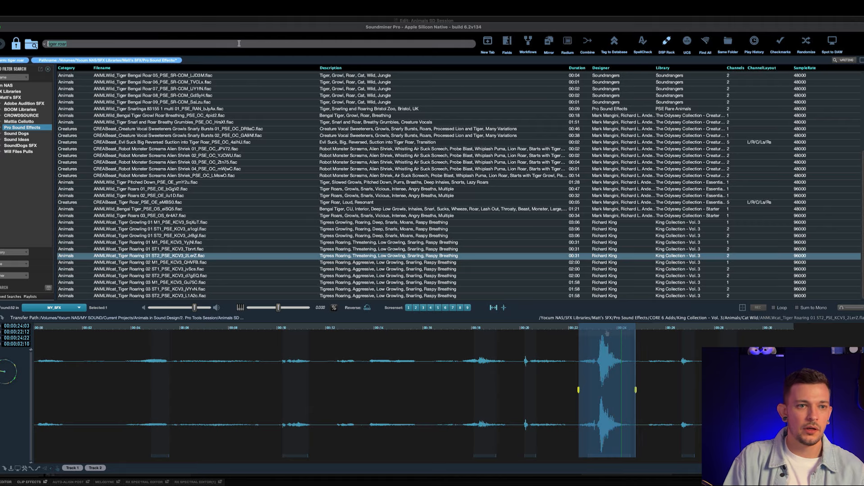
text(bird screec)
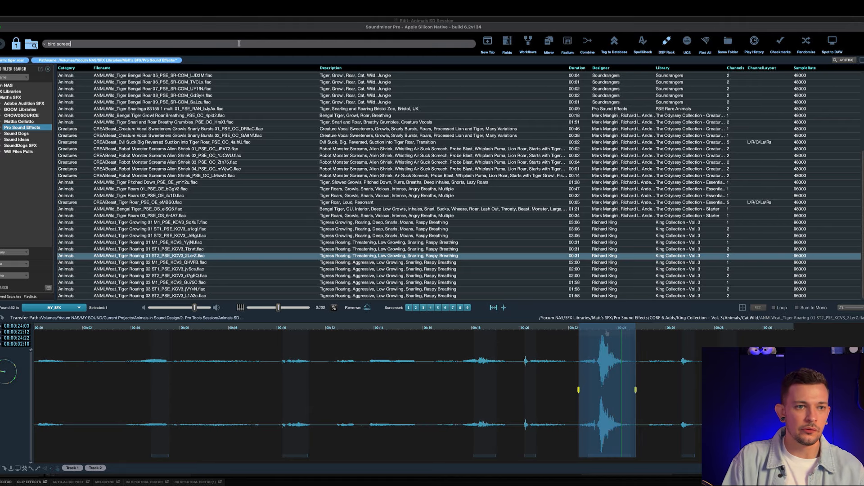
text(h)
key(Return)
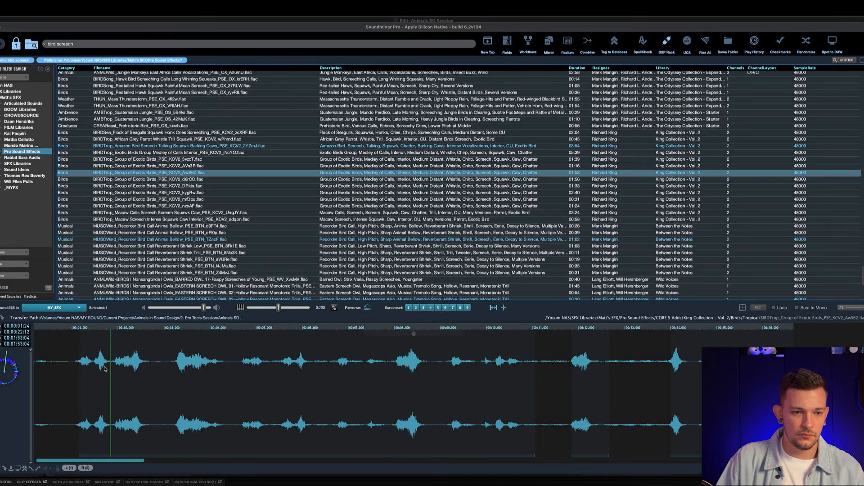
- Lower the playback pitch of the selected Group of Exotic Birds recording and select its loud screech from about 3.0 to 3.8 seconds
drag(278, 307, 262, 309)
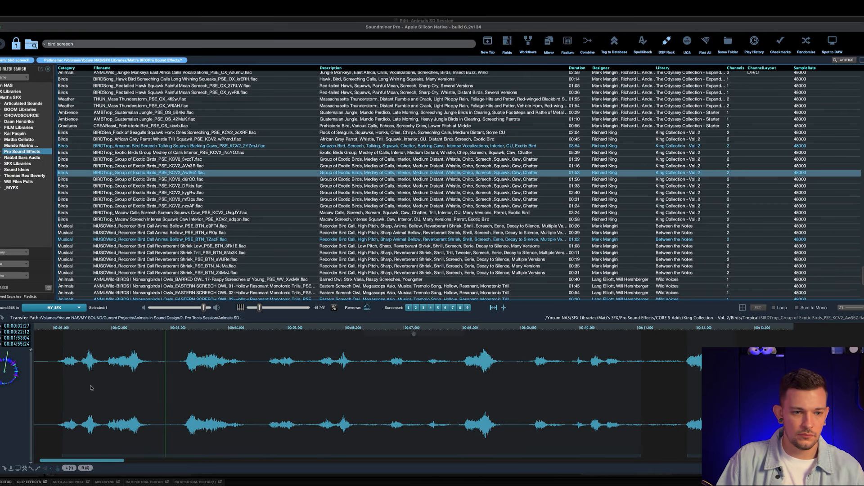
click(114, 383)
drag(129, 374, 171, 368)
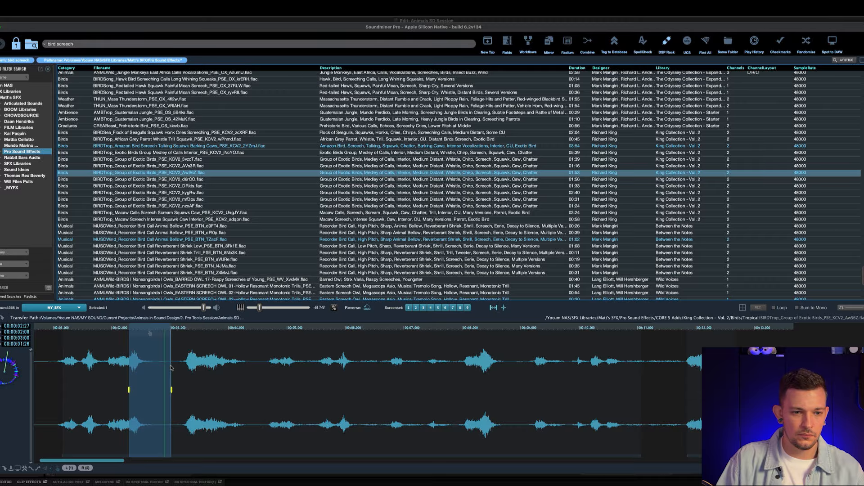
click(183, 367)
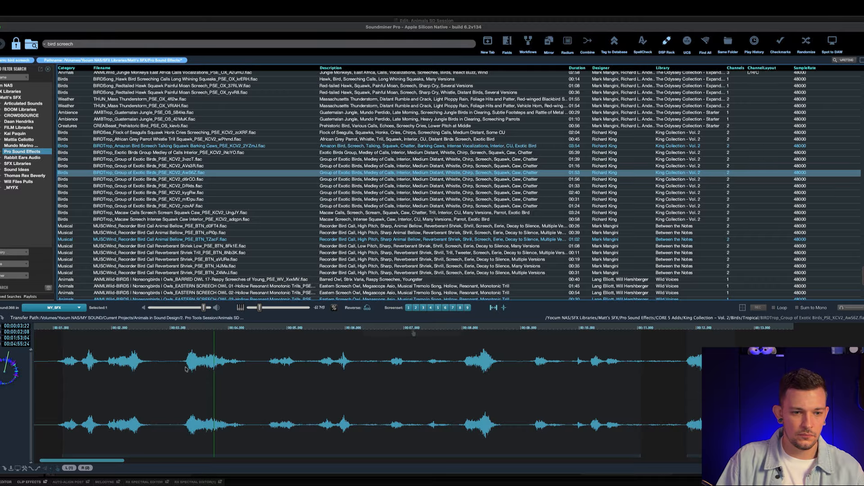
drag(181, 369, 225, 360)
- Set the insertion point on FX S4 in Pro Tools at 01:00:32:11 and spot the selected bird screech there from Soundminer
key(super+Tab)
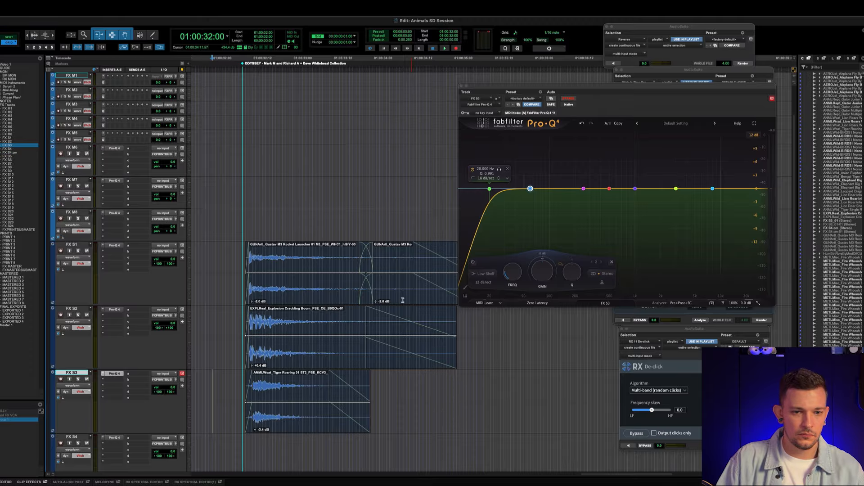
click(247, 440)
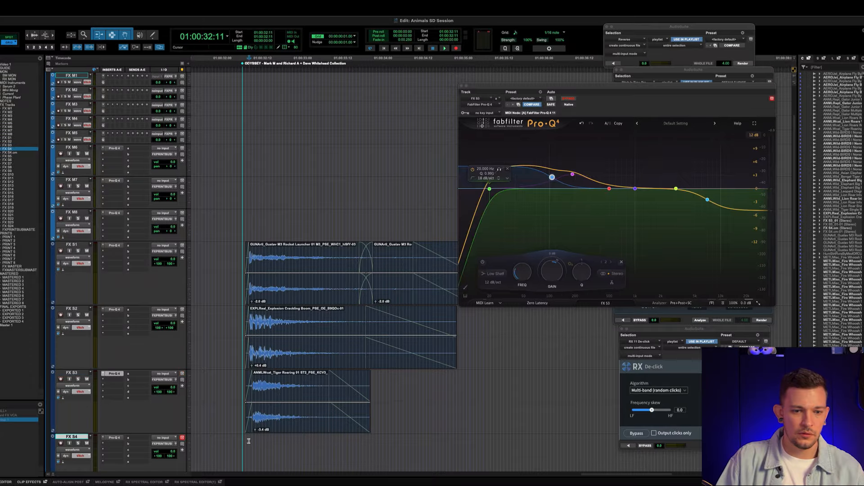
key(super+Tab)
key(s)
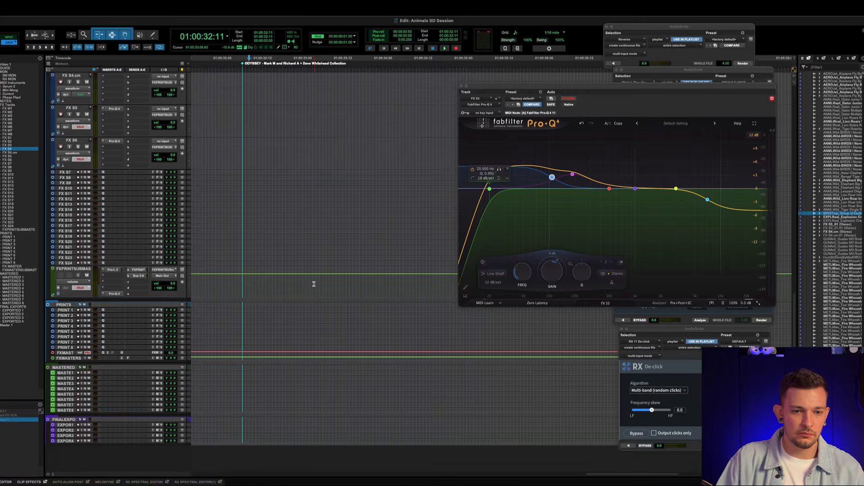
- Fade the bird clip on FX S4 in up to the screech's onset and out from midway to its end
click(279, 296)
key(d)
click(335, 285)
key(g)
double_click(290, 305)
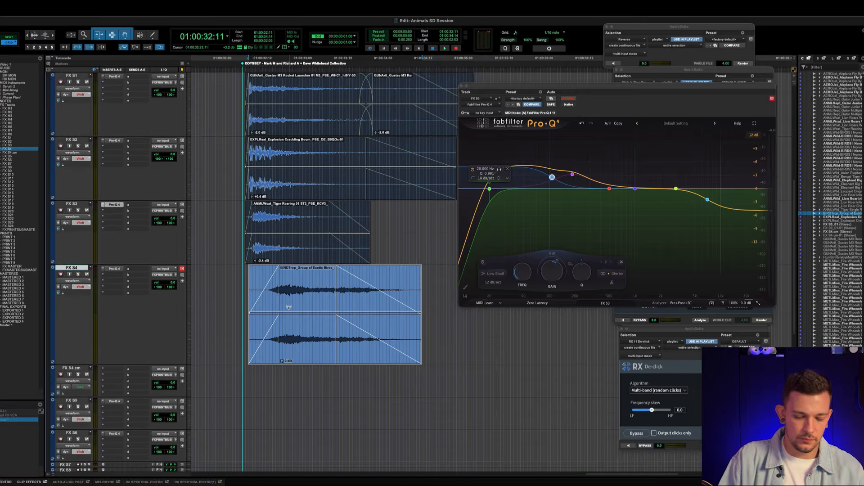
- Render the bird clip through the AudioSuite plug-in Supertone Clear with Voice Reverb lowered to -51.5 dB
key(super+shift+p)
text(super )
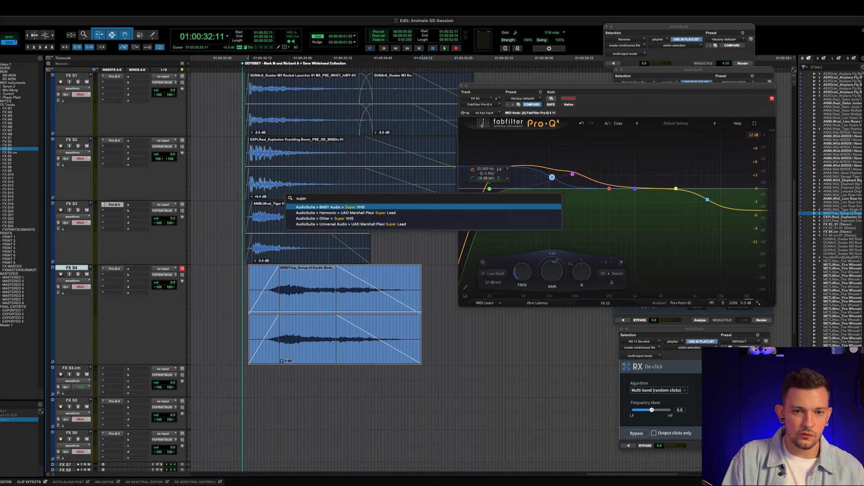
text(clear)
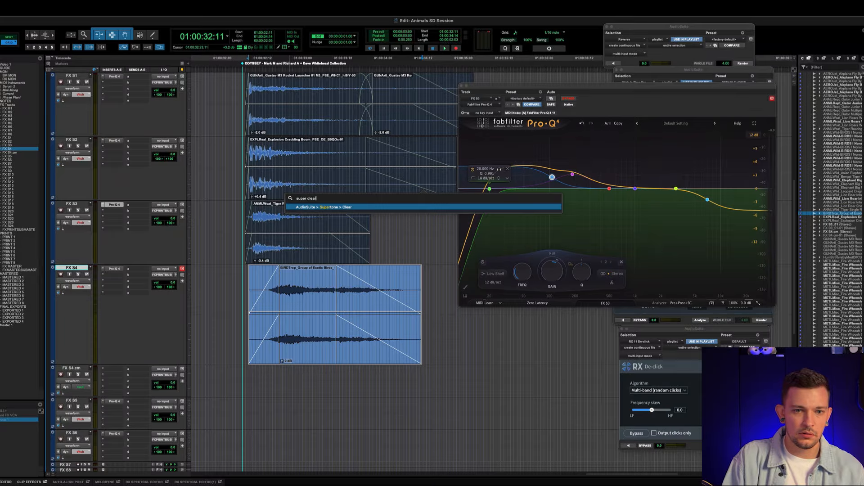
key(Return)
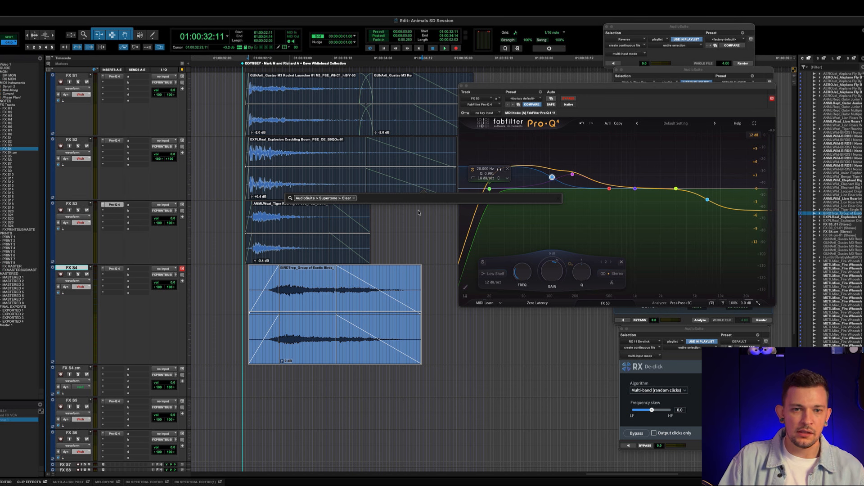
drag(602, 236, 631, 257)
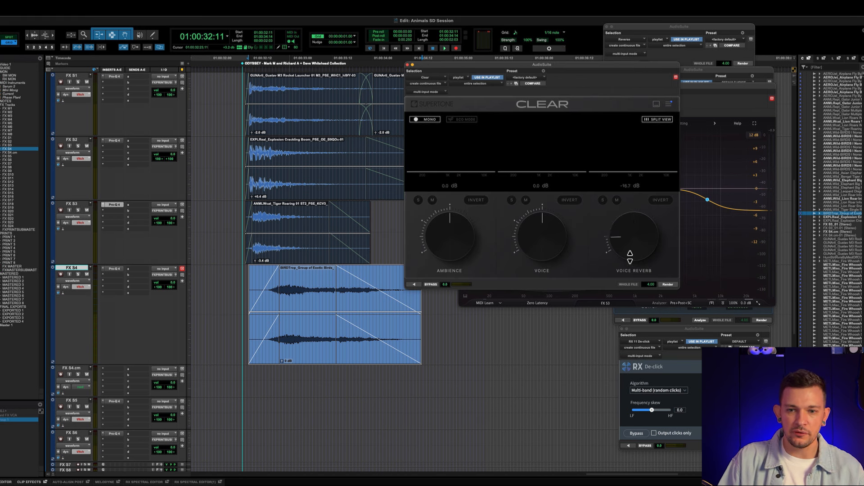
click(667, 285)
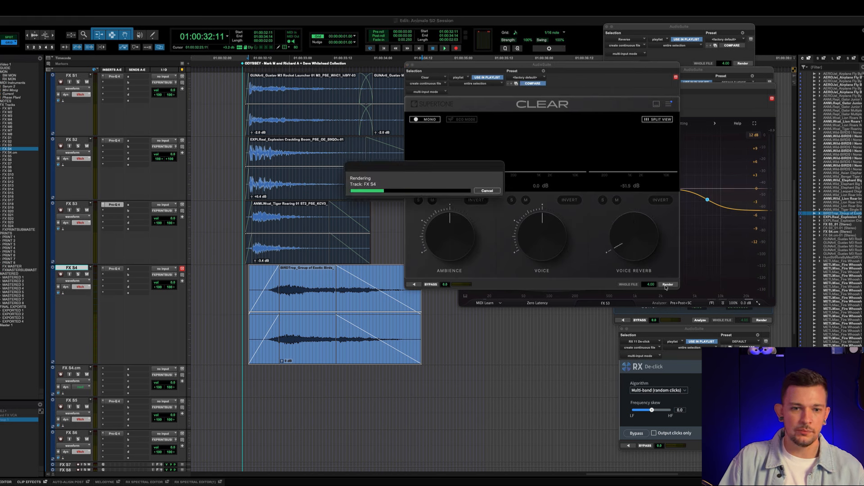
- Solo FX S4, raise the bird clip's gain to +2.2 dB, and play it back
key(shift+s)
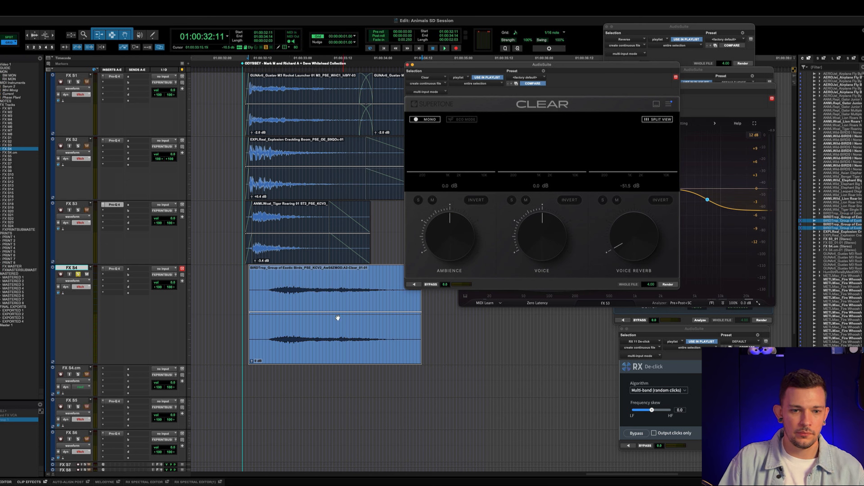
drag(332, 312, 331, 308)
key(space)
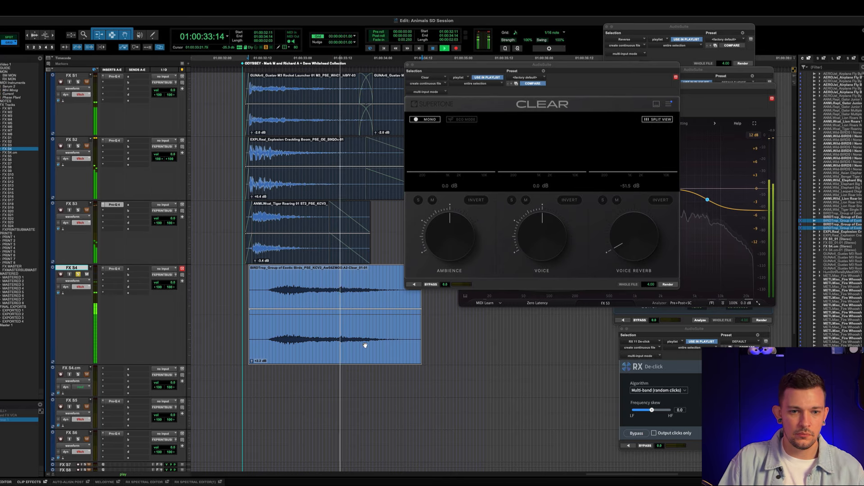
key(space)
- Render the bird clip through Clear again with the same settings and play back the result
click(668, 285)
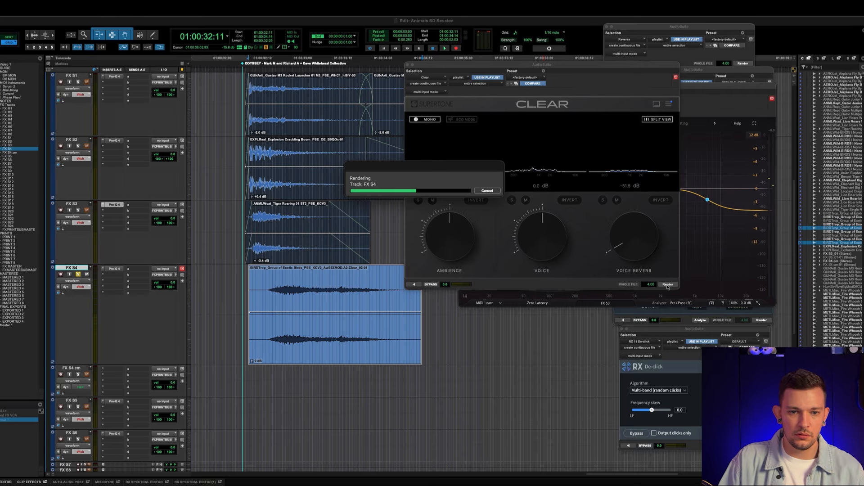
key(space)
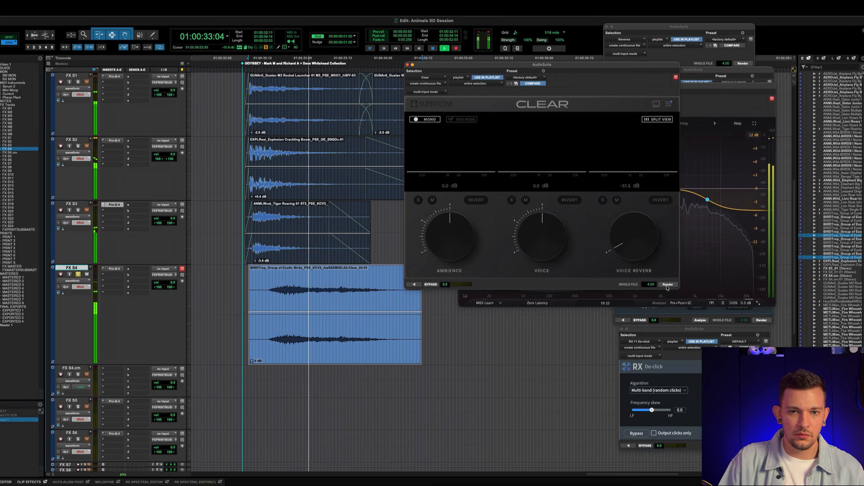
key(space)
- Compare the bird clip before and after Clear by undoing and redoing the renders between playbacks, then close the plug-in
key(ctrl+z)
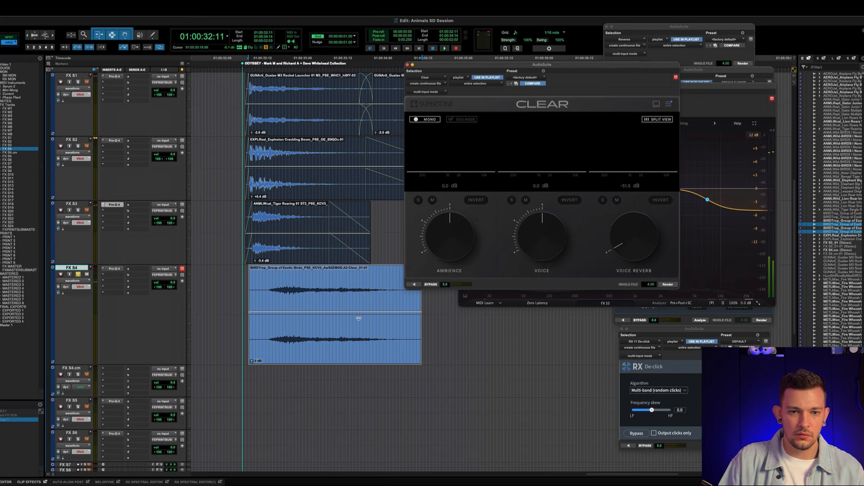
key(space)
key(space)
key(ctrl+z)
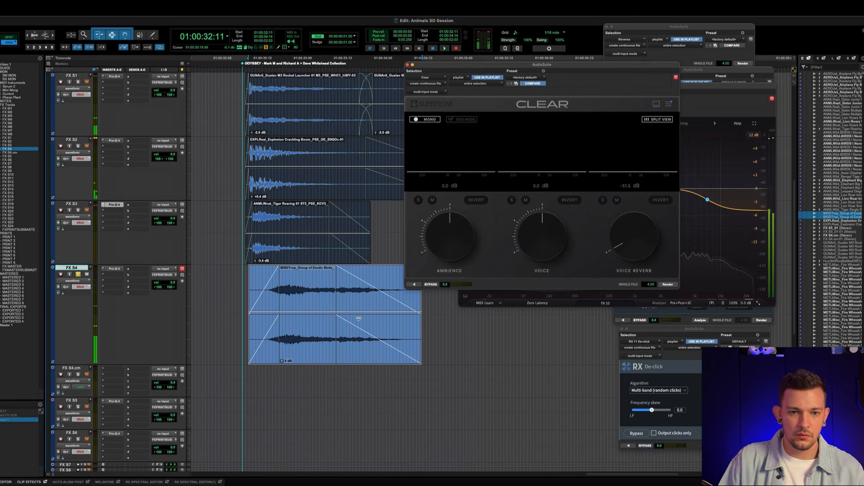
key(space)
key(space)
key(ctrl+shift+z)
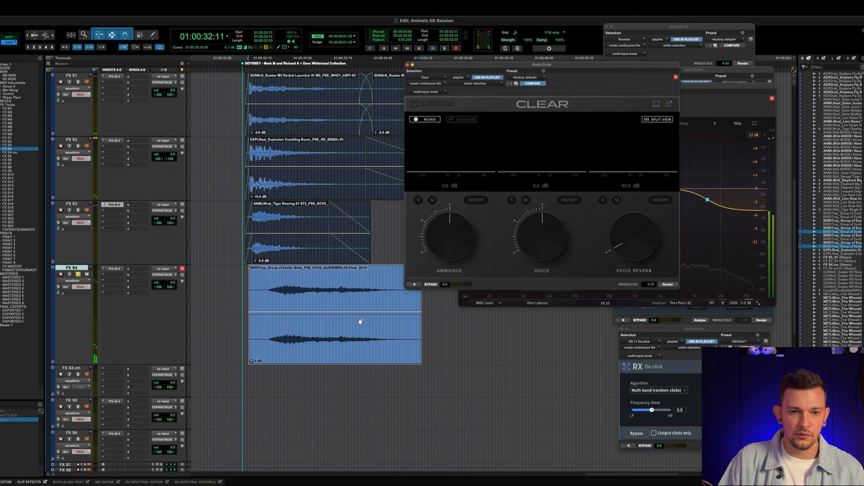
key(space)
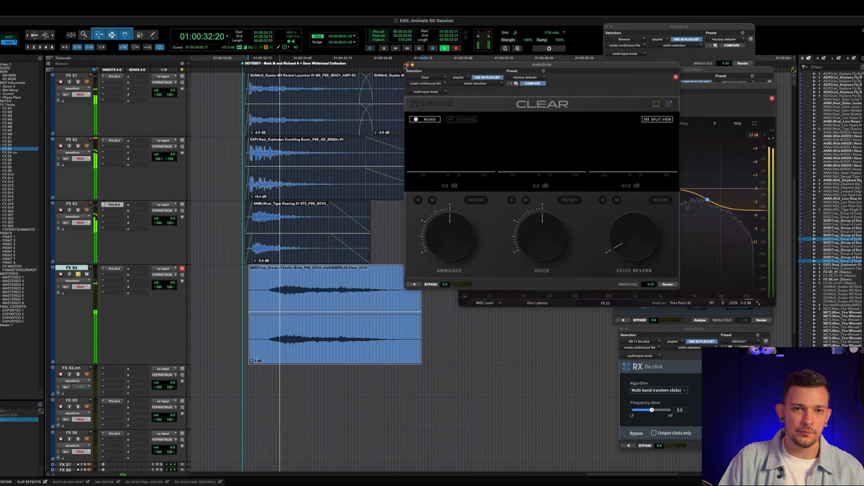
click(407, 65)
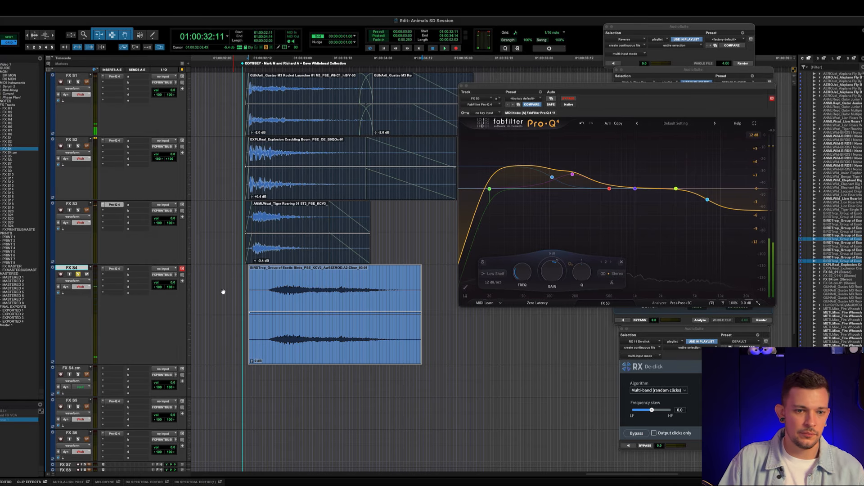
- Shift the bird clip earlier, trim its start in line with the explosion, and add a short fade-in up to 01:00:32:15
drag(270, 340, 253, 334)
click(249, 283)
key(a)
click(262, 287)
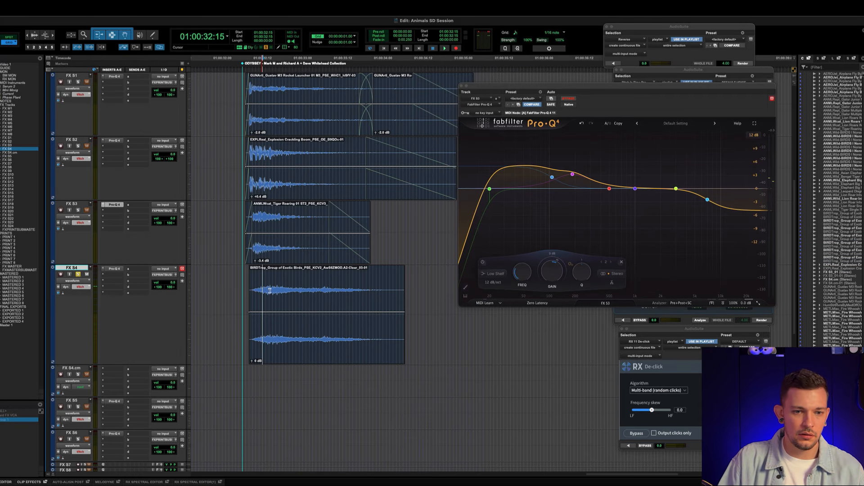
key(d)
click(308, 350)
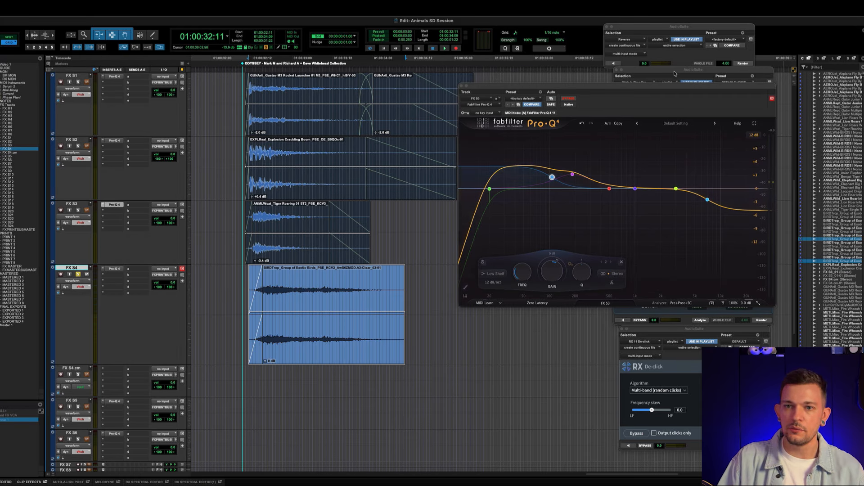
- Duplicate the bird clip onto FX S4.cm and render the copy with Pitch 'n Time at a fixed -12 semitones
click(703, 69)
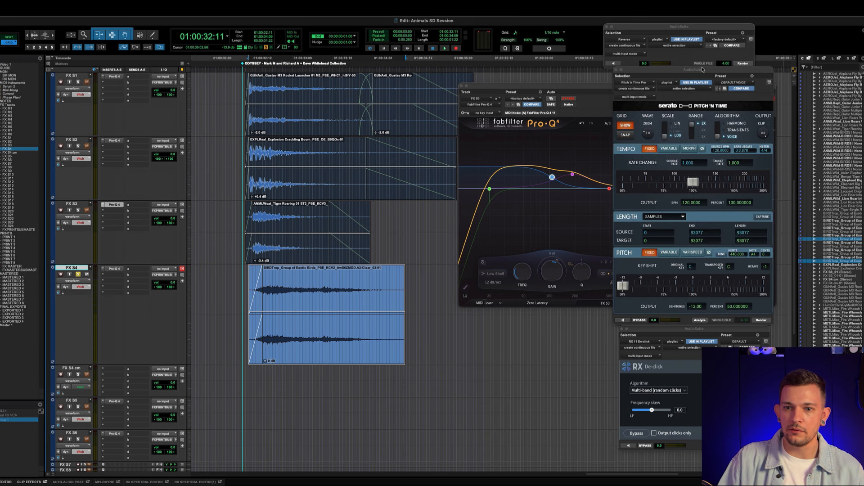
click(669, 253)
drag(321, 358, 323, 376)
click(649, 252)
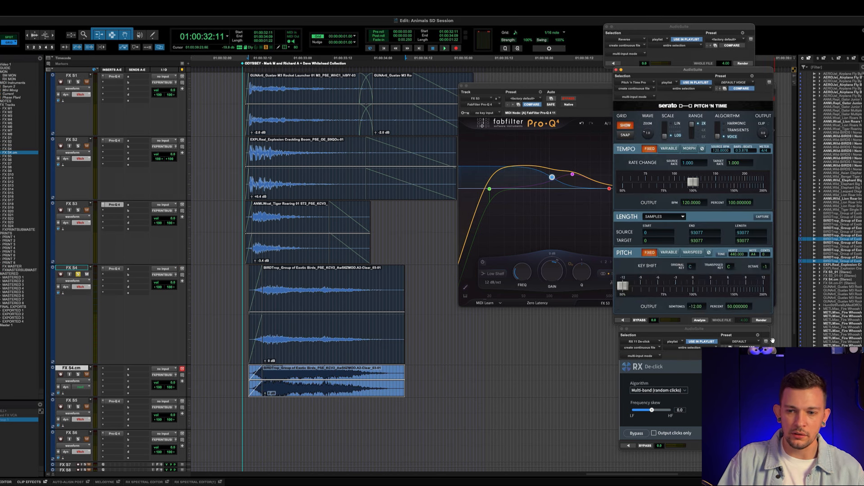
click(761, 319)
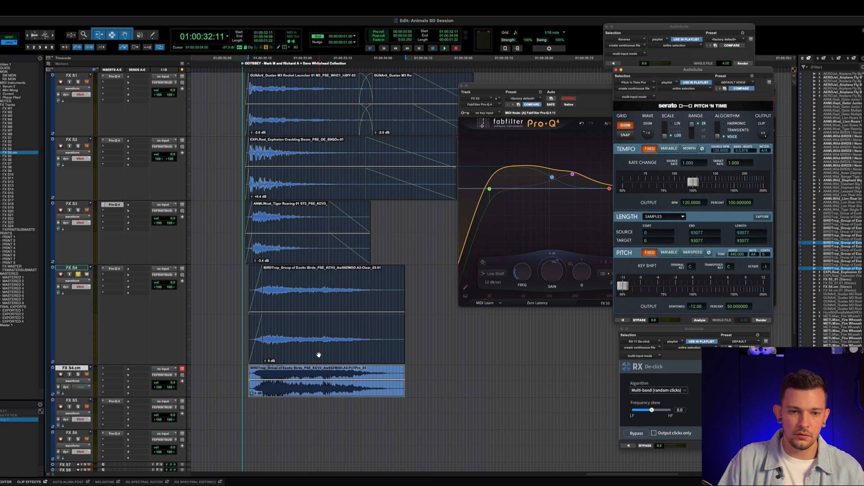
- Mute the original bird clip on FX S4 and increase the height of the FX S4.cm track
key(ctrl+Up)
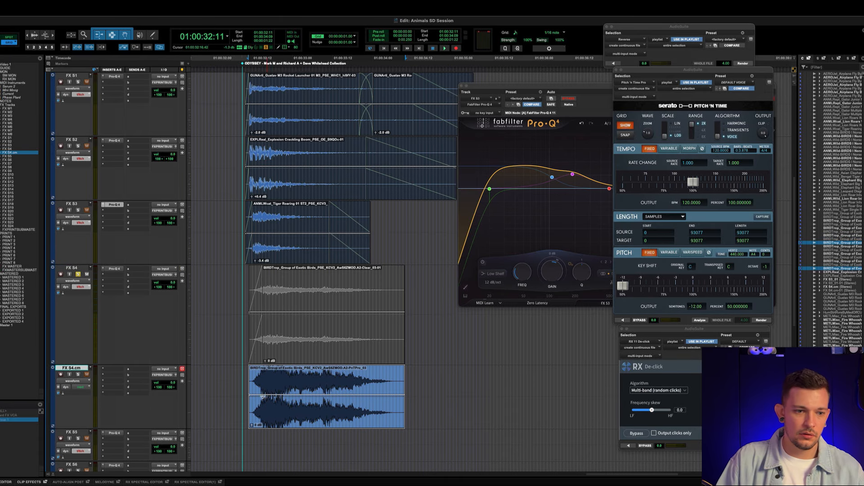
click(73, 388)
click(90, 406)
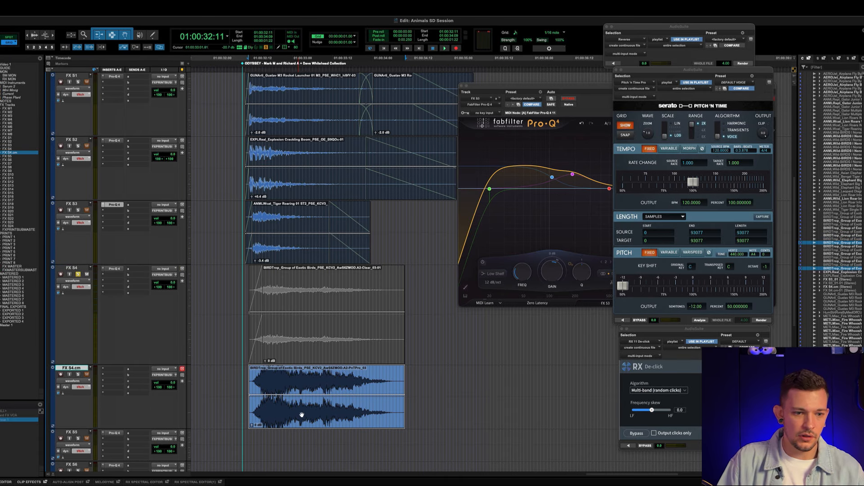
- Move the pitched-down bird clip to FX S5 at the same time position and delete the emptied FX S4.cm track
drag(312, 425, 310, 445)
click(295, 386)
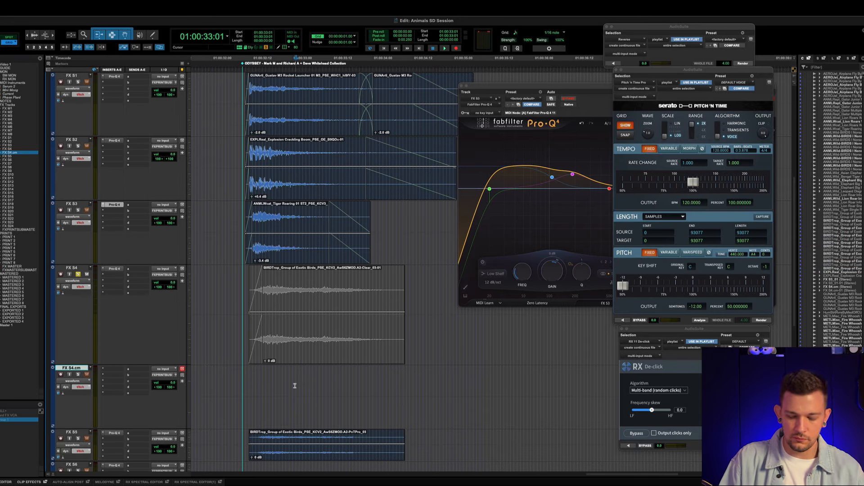
key(super+BackSpace)
click(289, 396)
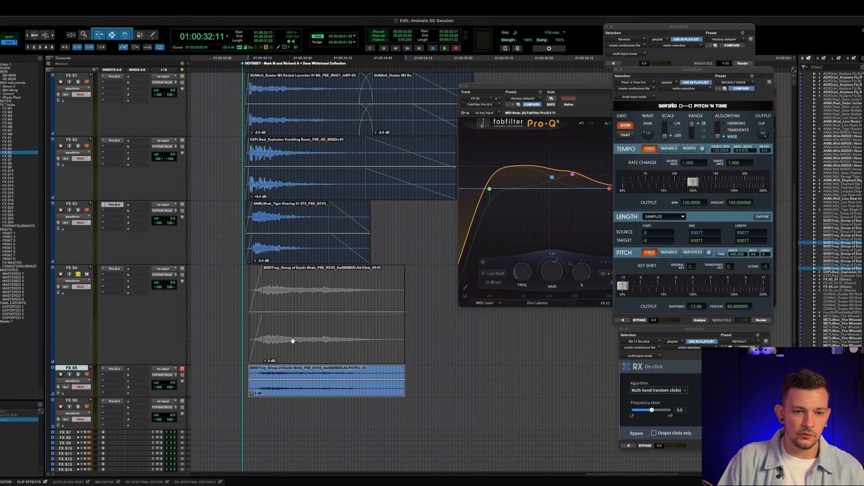
- Render the FX S5 bird clip with a variable Pitch 'n Time curve holding 0 semitones until sample 28703, falling to -5.75 at the end
key(ctrl+Down)
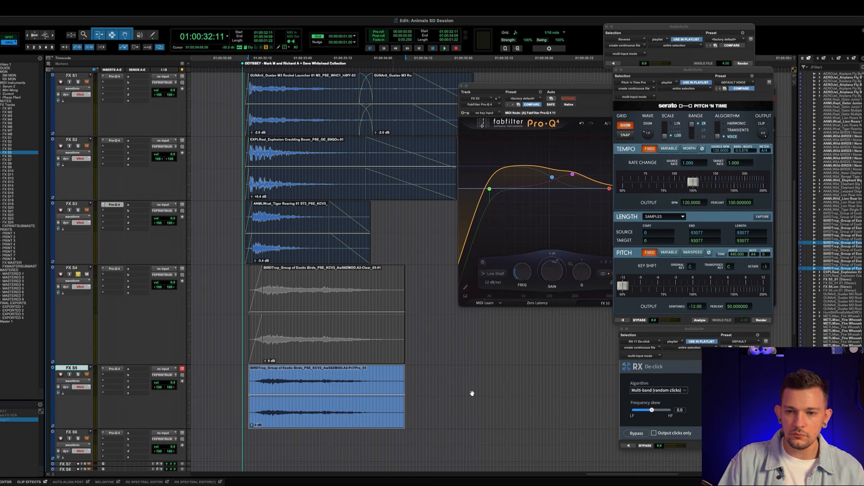
click(669, 253)
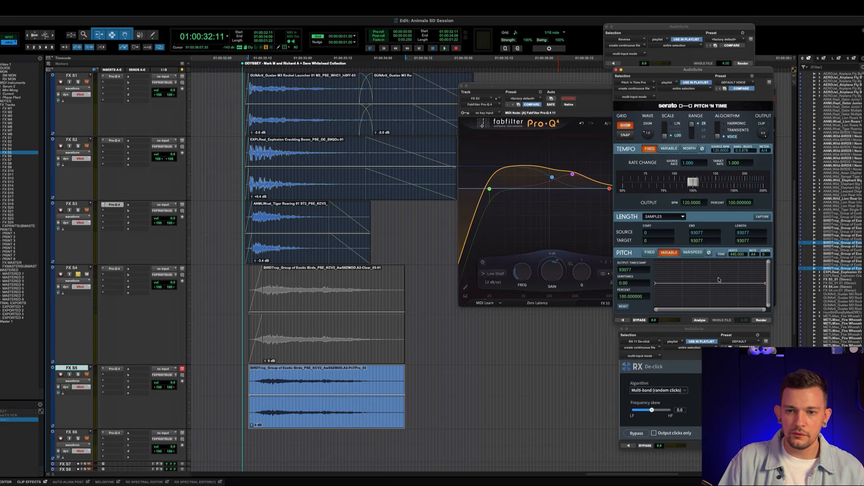
drag(764, 284, 766, 296)
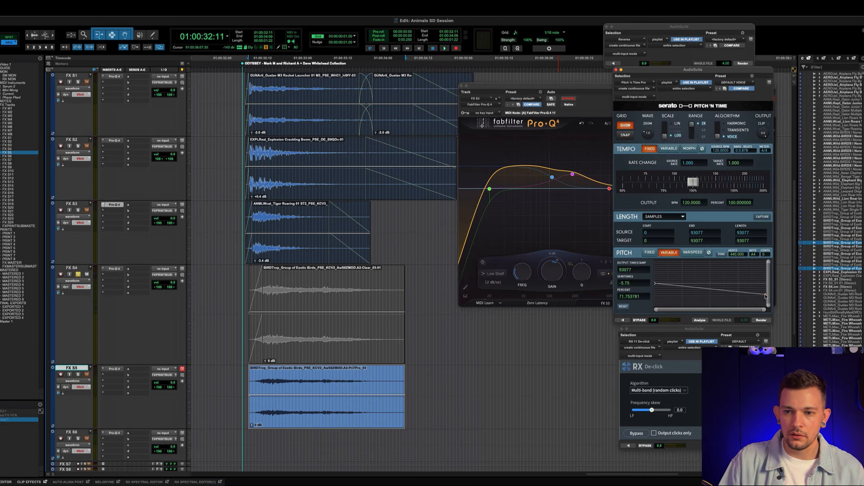
drag(683, 287, 693, 285)
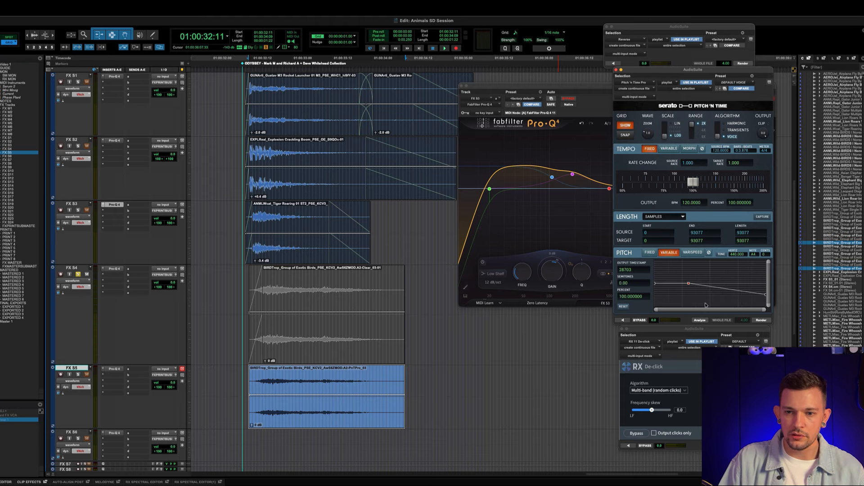
click(767, 320)
click(209, 386)
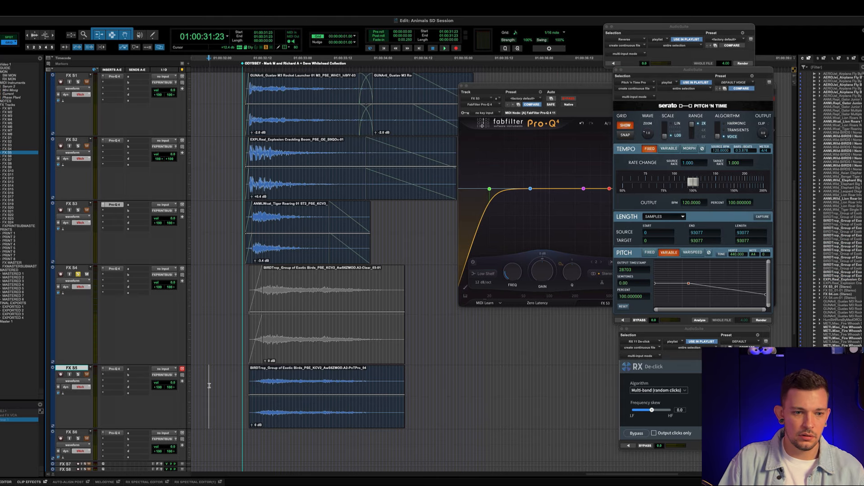
- Play the mix and raise the clip gain of the FX S5 bird clip to about +4 dB
key(space)
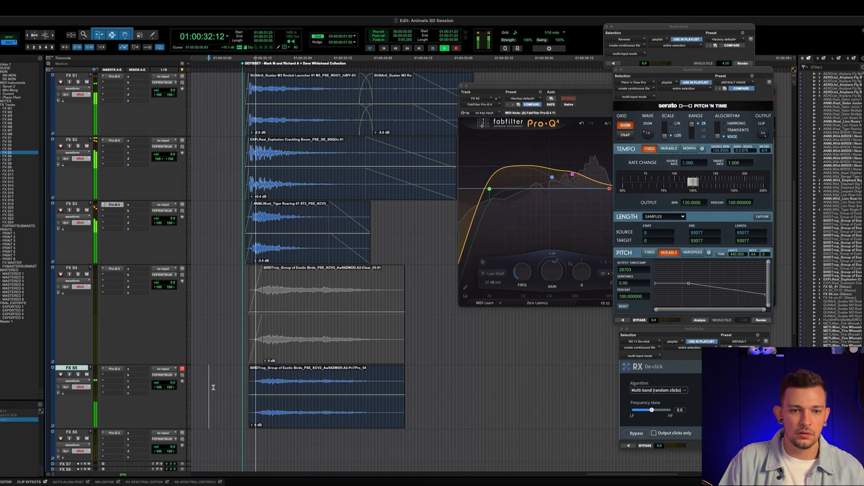
drag(304, 393, 302, 390)
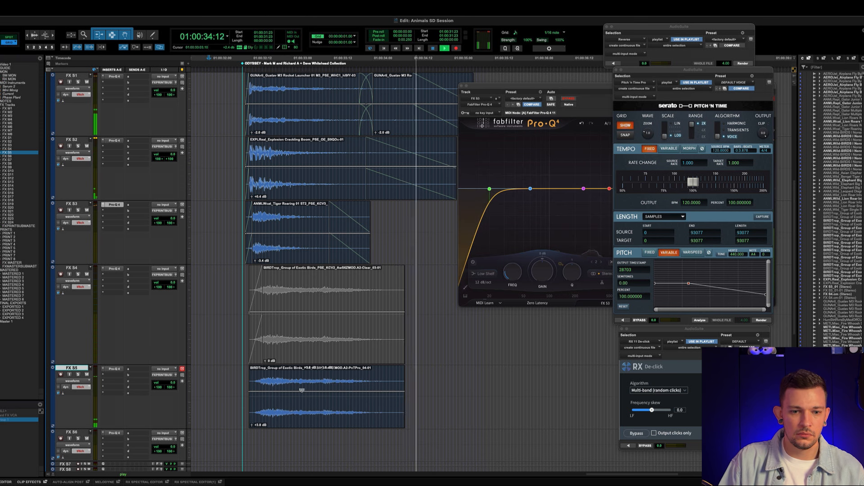
key(space)
- Render the FX S5 bird clip with Pitch 'n Time at 50% tempo and a fixed pitch of -5.82 semitones
click(299, 398)
drag(669, 187, 554, 179)
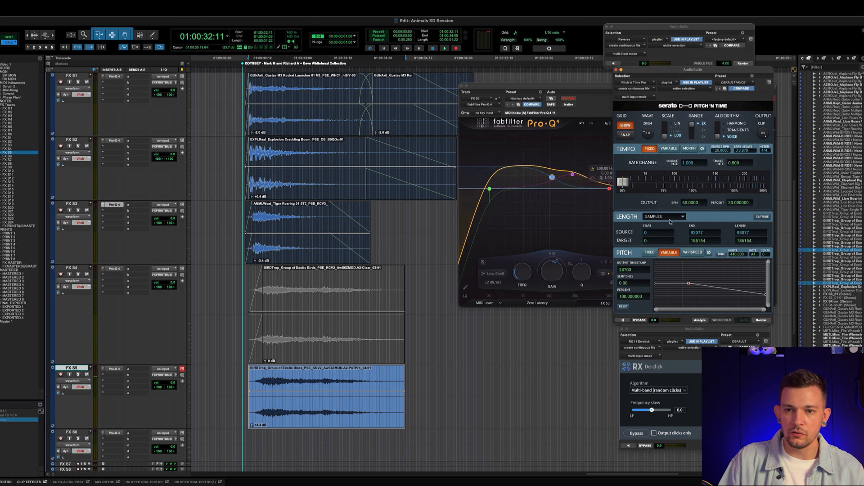
click(650, 253)
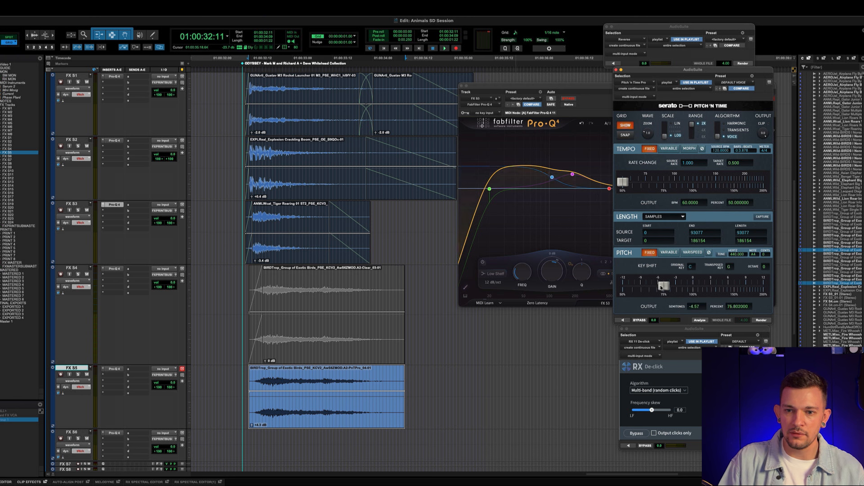
click(760, 321)
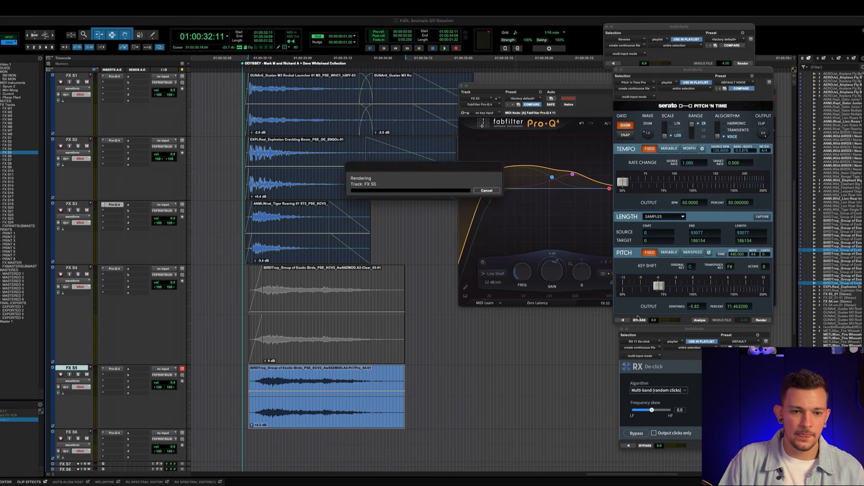
- Trim the start of the stretched FX S5 bird clip, add a short fade-in, and audition it in the mix
mouse_move(289, 413)
mouse_down()
mouse_move(276, 403)
mouse_move(306, 414)
mouse_up()
click(246, 381)
key(a)
click(259, 380)
key(d)
click(213, 377)
click(221, 376)
key(space)
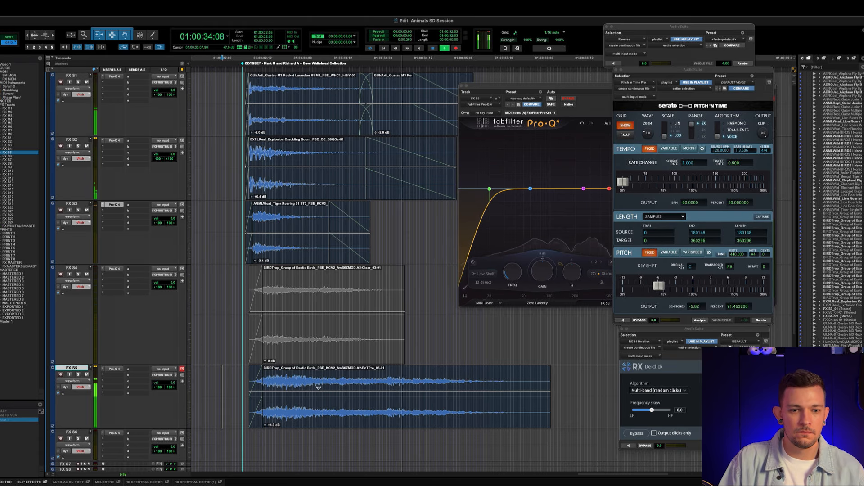
- Fade out the FX S5 bird clip from 01:00:33:03 to its end using a curved fade shape
key(space)
click(303, 379)
key(g)
double_click(365, 420)
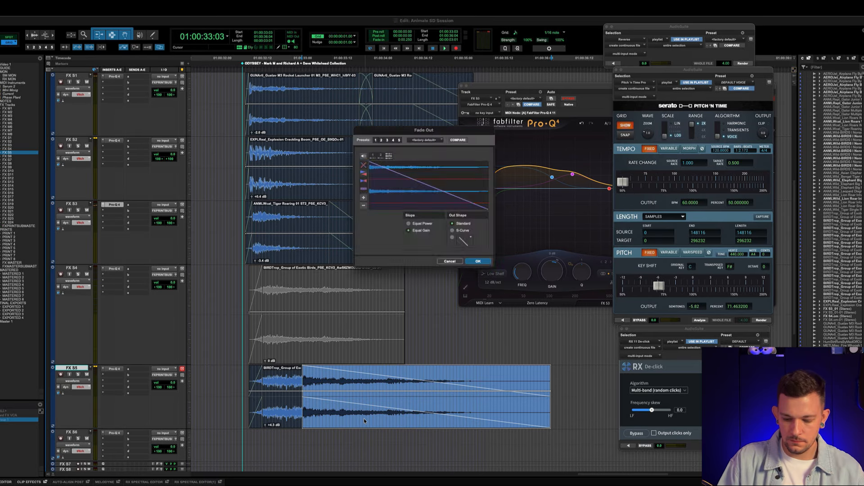
key(Down)
key(Down)
key(Return)
- Shorten the end of the FX S5 bird clip to 01:00:33:14, auditioning the length in the mix
click(416, 381)
key(s)
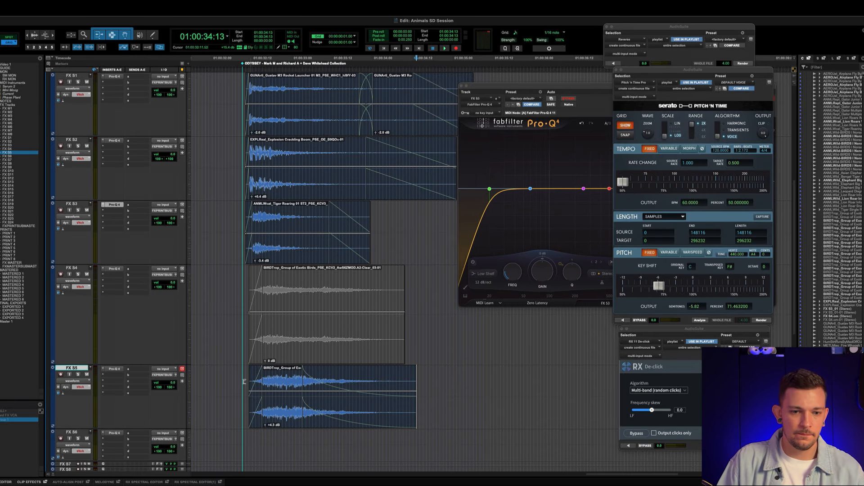
click(386, 375)
key(s)
click(226, 378)
key(space)
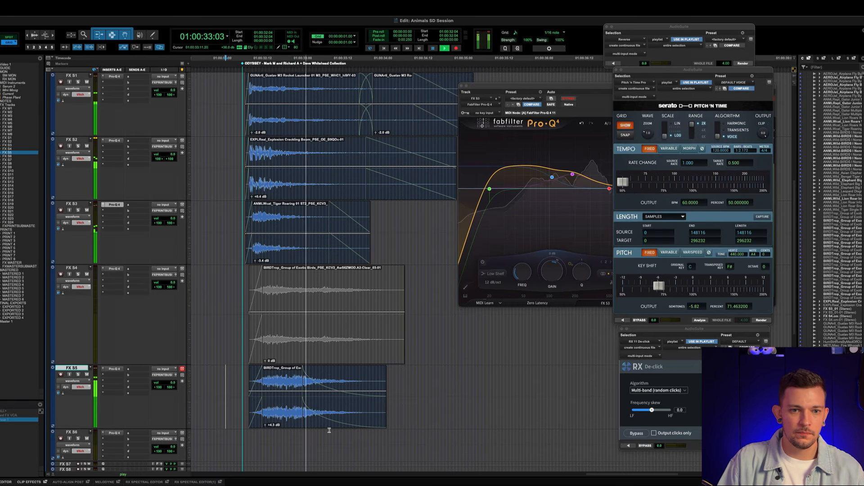
key(space)
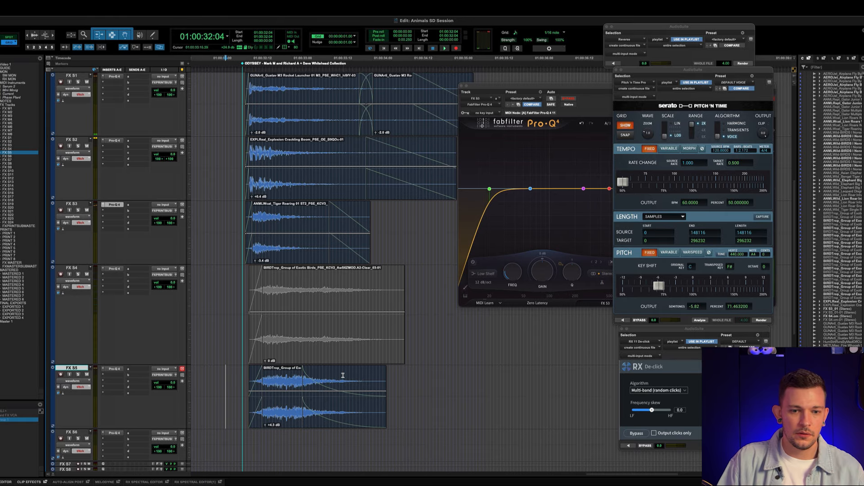
click(346, 378)
key(s)
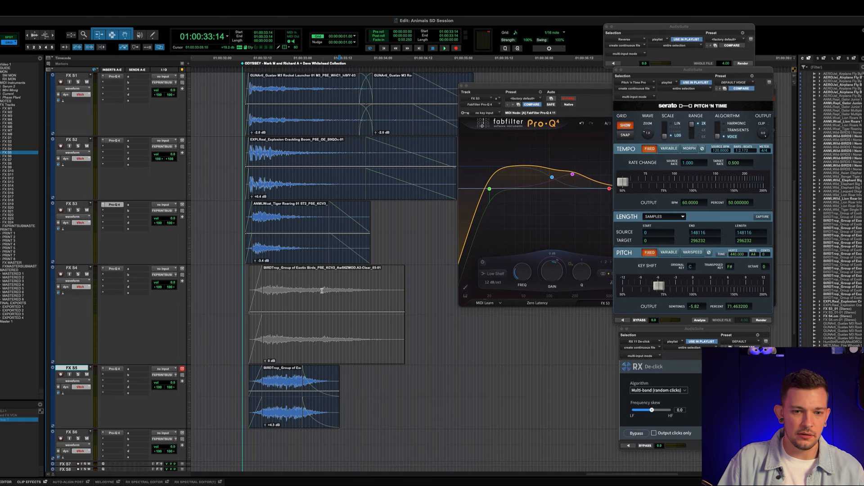
- Unmute the FX S4 bird clip and shorten its end, with a fade-out starting at 01:00:33:03
drag(325, 309, 327, 306)
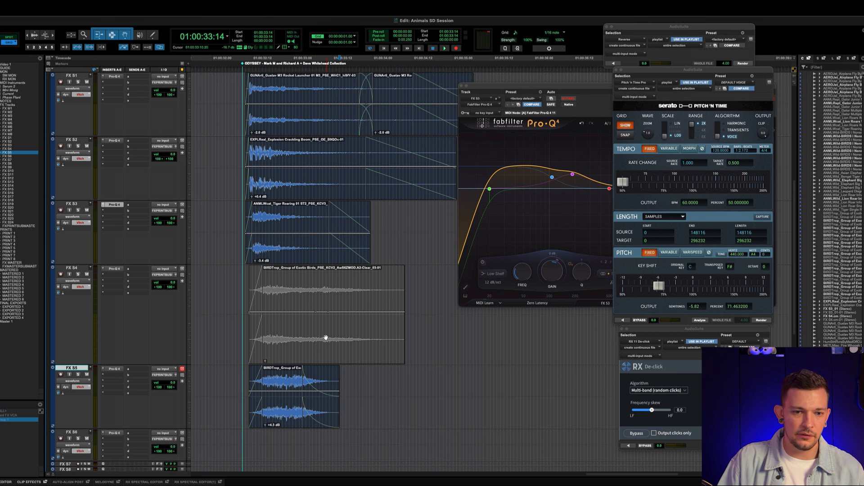
click(320, 346)
key(super+m)
click(323, 278)
key(s)
click(302, 277)
key(g)
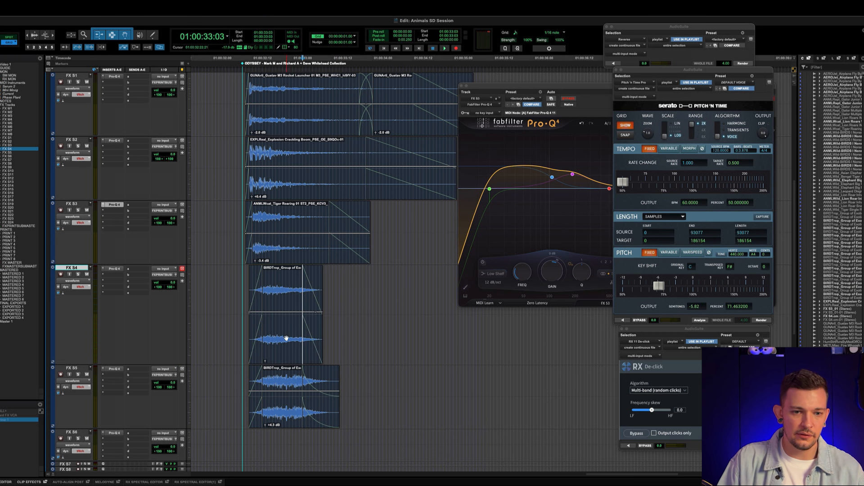
- Move the FX S4 bird clip to 01:00:33:00, render it with Pitch 'n Time at 50% tempo and -12 semitones, and audition it
drag(287, 338, 318, 313)
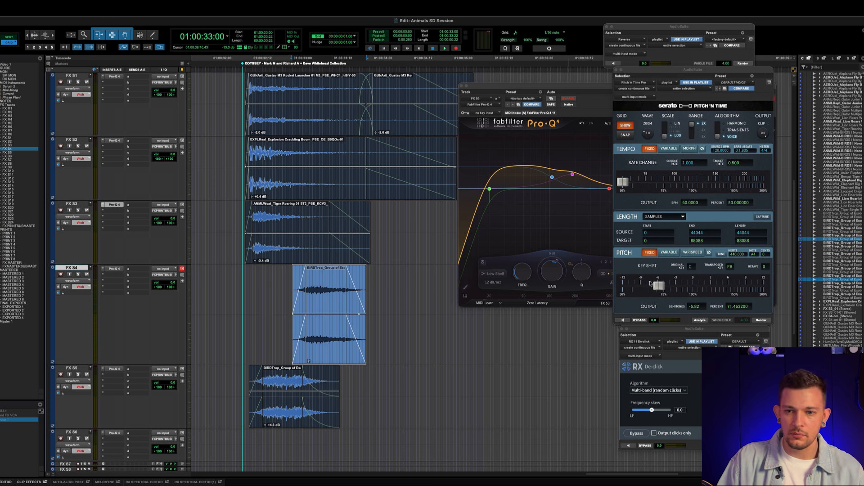
drag(650, 283, 622, 286)
click(762, 320)
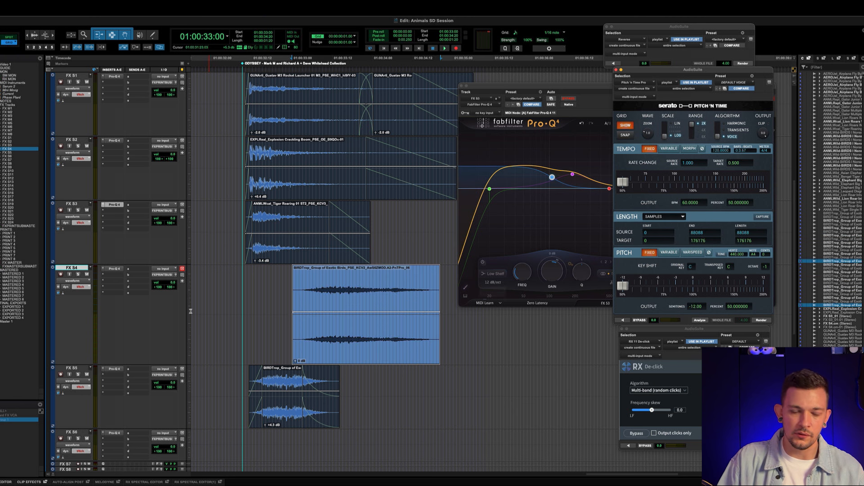
click(227, 275)
key(space)
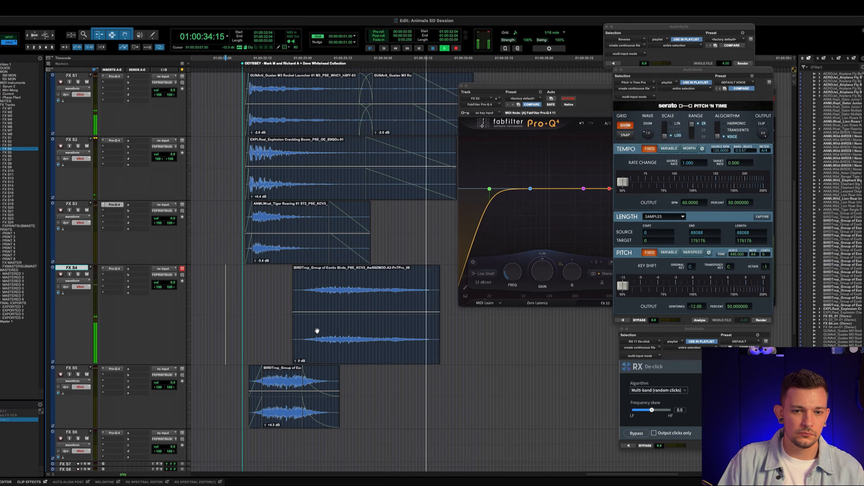
key(space)
- Select the tail of the FX S4 bird clip plus empty space after it and open the Altiverb AudioSuite plug-in
click(359, 290)
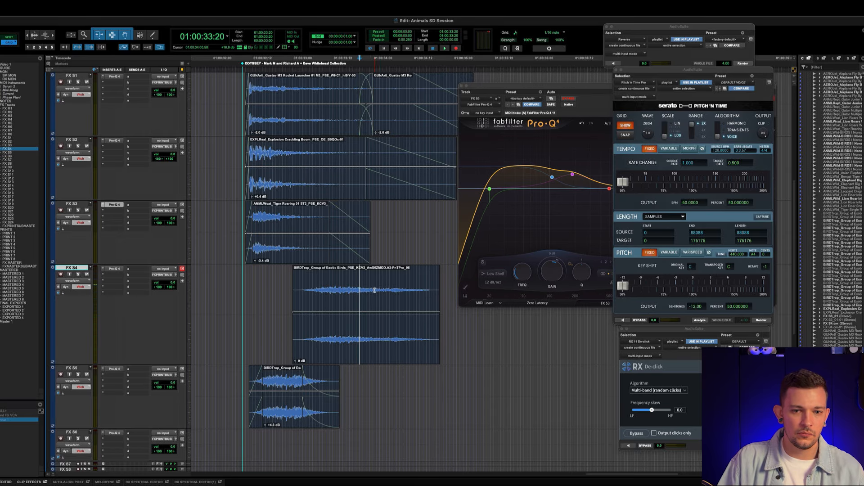
scroll(359, 291, right, 5)
drag(204, 282, 443, 291)
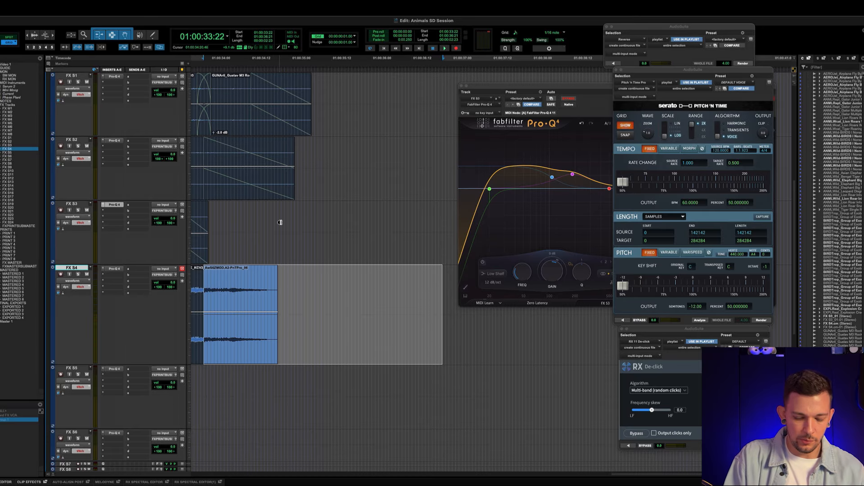
key(ctrl+space)
text(ase > Al)
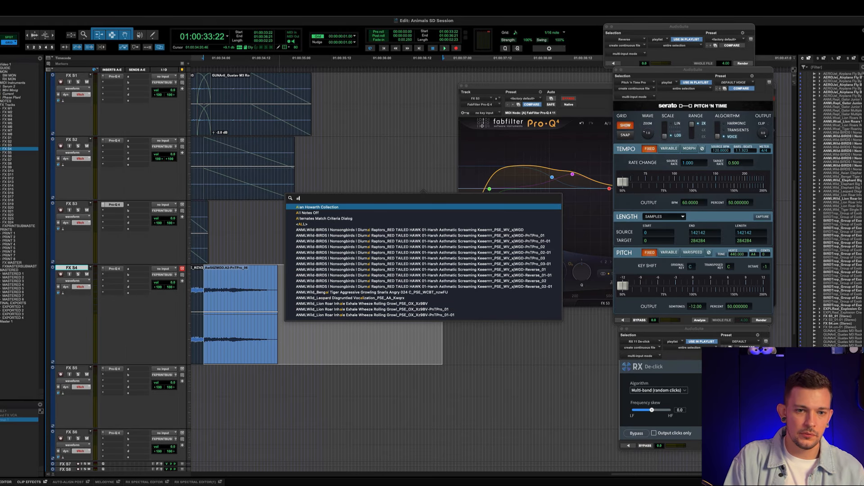
text(tiverb)
key(Return)
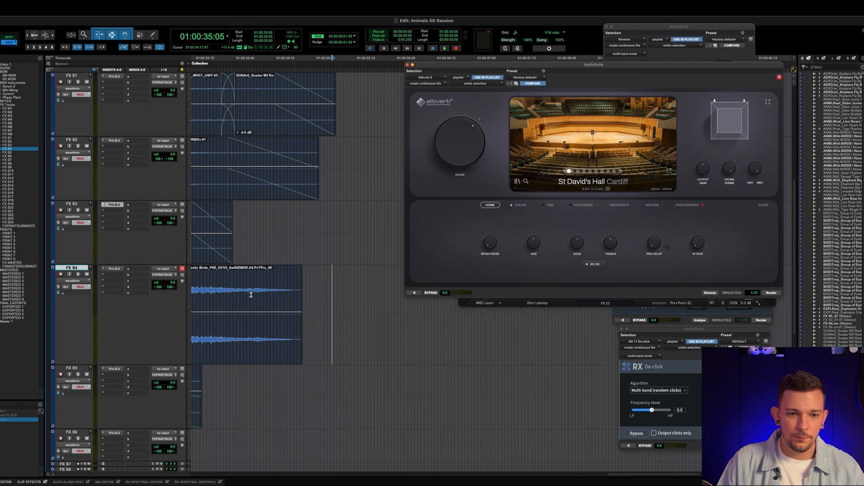
- Load the Cooling Tower Satsop impulse response from Altiverb's Design category
drag(242, 295, 464, 301)
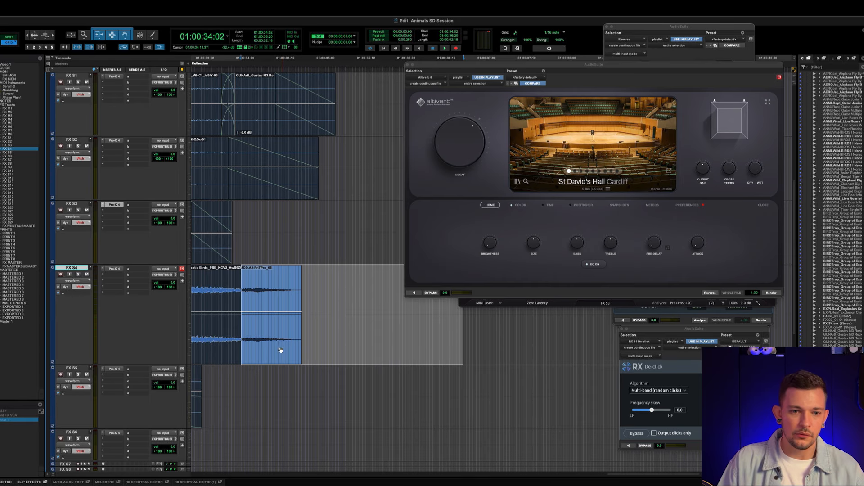
scroll(287, 321, right, 2)
scroll(287, 321, down, 2)
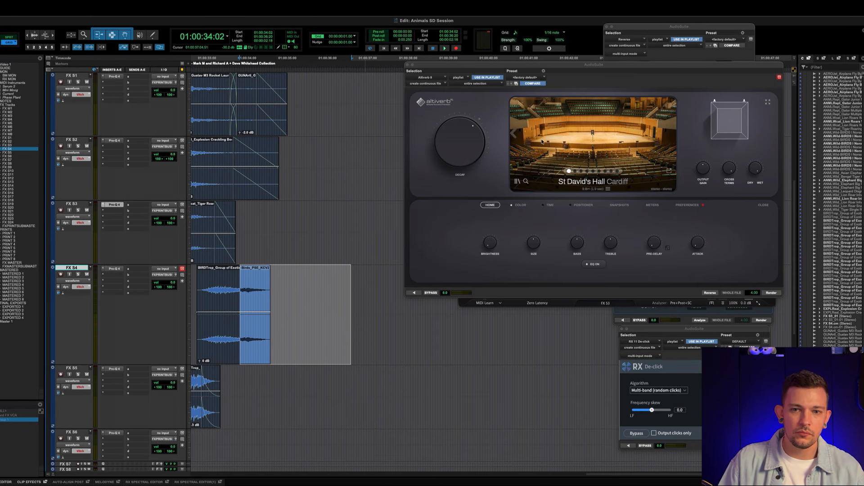
click(542, 142)
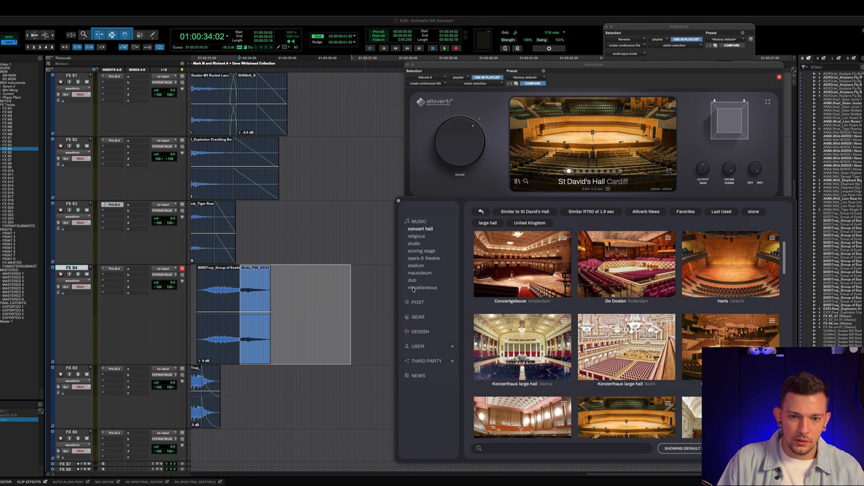
click(418, 331)
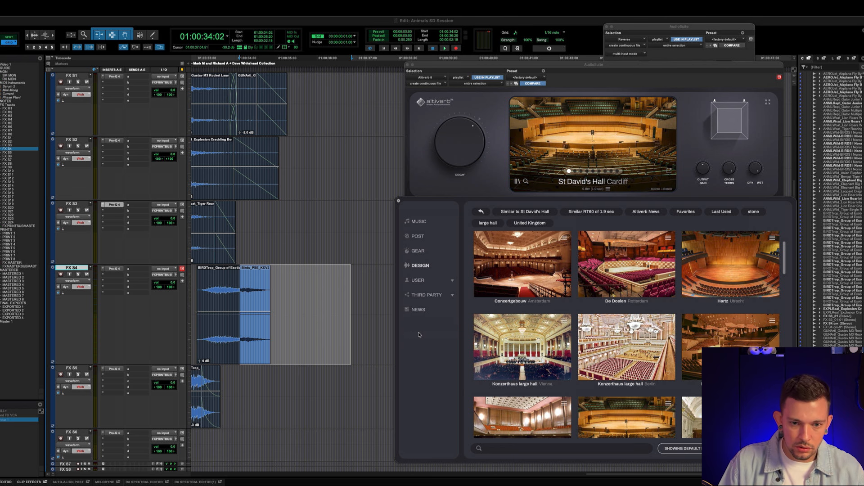
scroll(627, 315, down, 5)
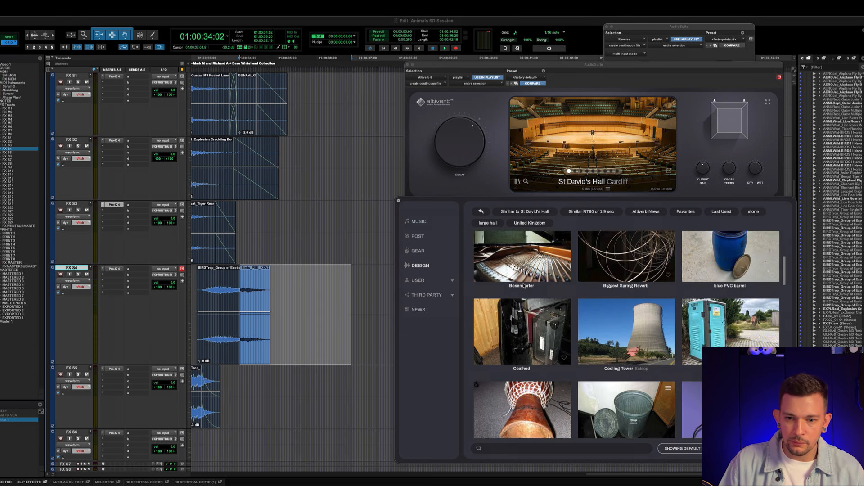
click(626, 310)
scroll(301, 313, left, 3)
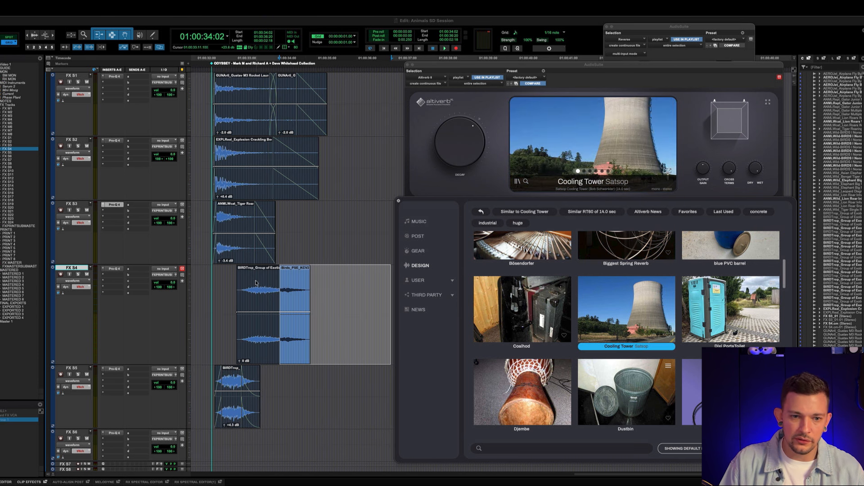
- Select the FX S4 bird clip from 01:00:33:11 to well past its end and render the Altiverb reverb onto it
drag(255, 283, 380, 283)
scroll(348, 284, right, 3)
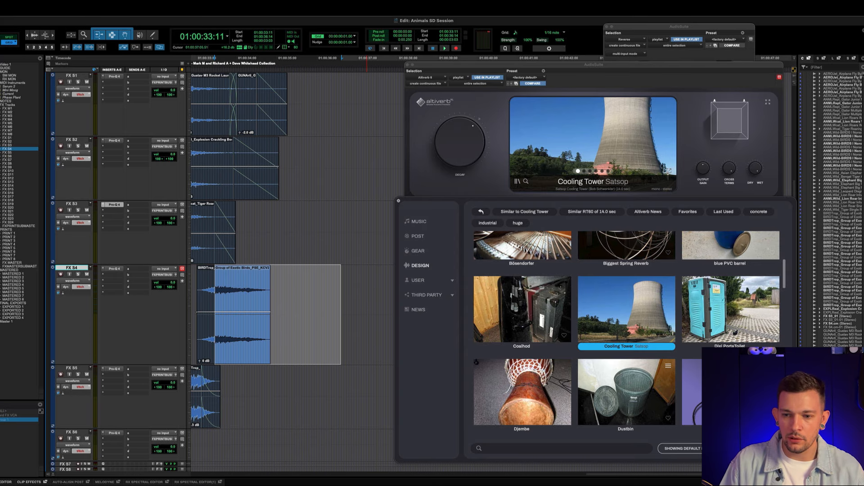
click(399, 201)
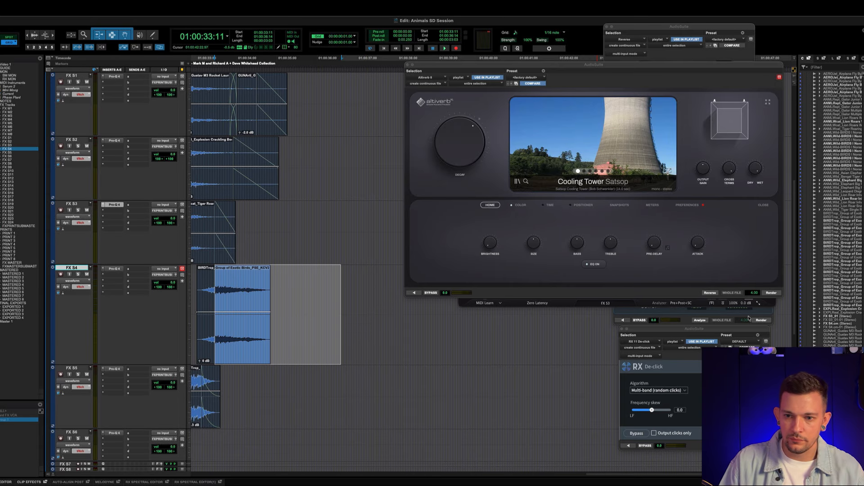
click(765, 293)
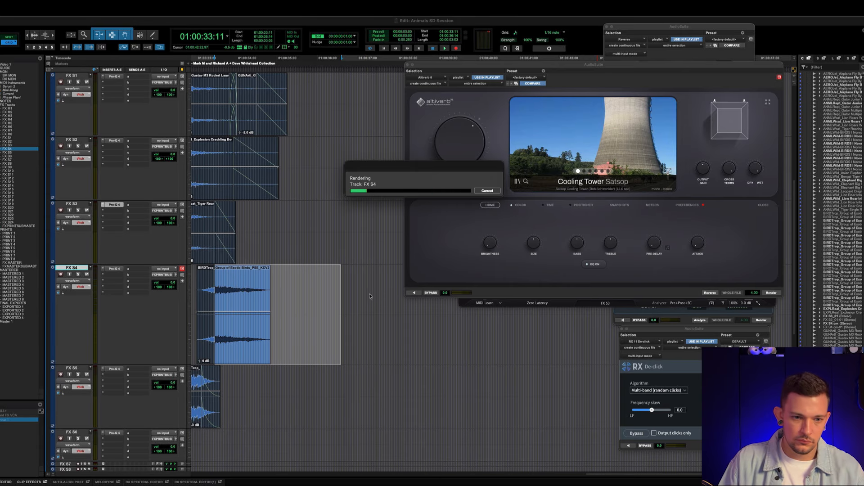
- Adjust the boundary between the dry and reverb clips on FX S4 and crossfade them starting at 01:00:33:07
click(240, 290)
key(t)
scroll(272, 296, right, 10)
drag(237, 302, 259, 297)
drag(228, 292, 317, 295)
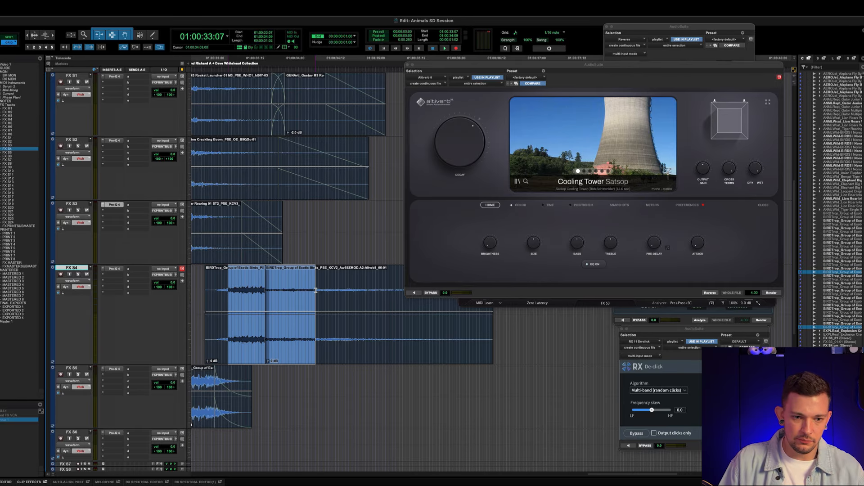
key(f)
key(r)
scroll(330, 316, right, 10)
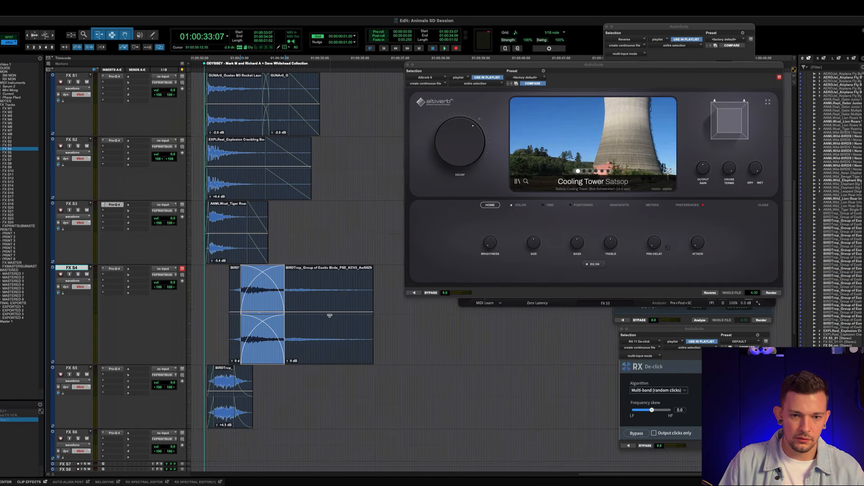
scroll(330, 316, left, 5)
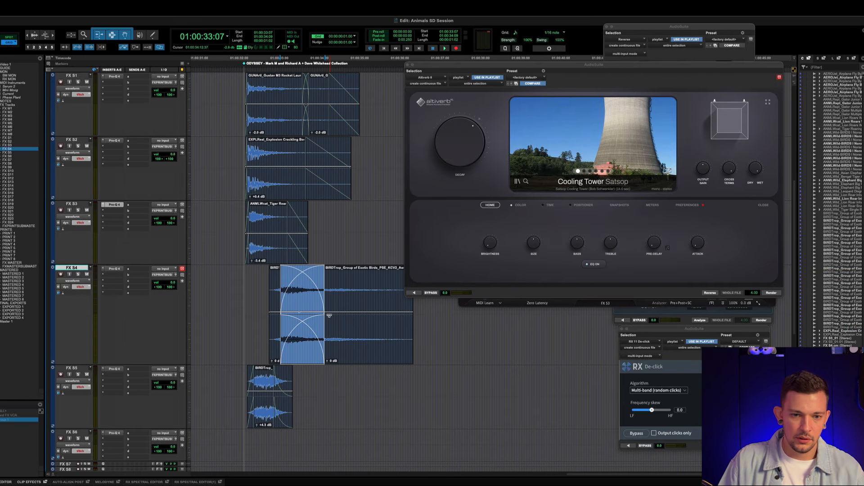
- Enlarge the waveform display and fade out the FX S4 reverb tail from 01:00:34:18, auditioning the mix
key(alt+super+])
key(alt+super+])
key(alt+super+])
scroll(330, 316, right, 5)
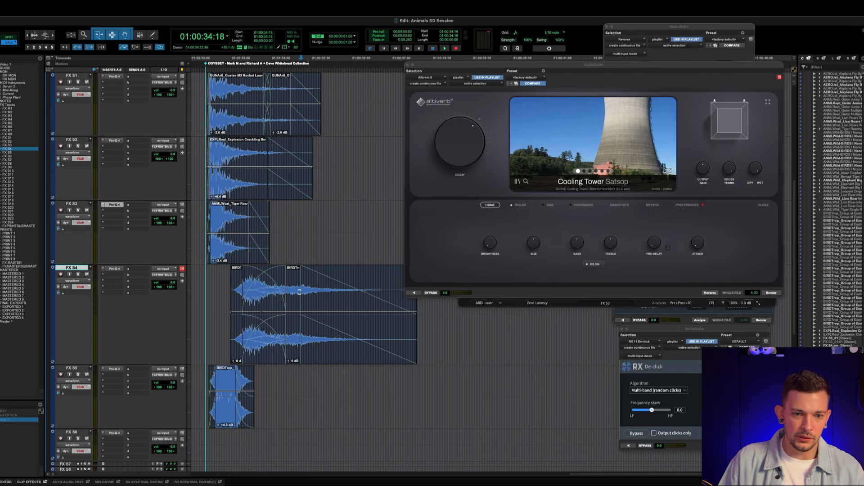
scroll(361, 291, left, 2)
click(211, 286)
key(space)
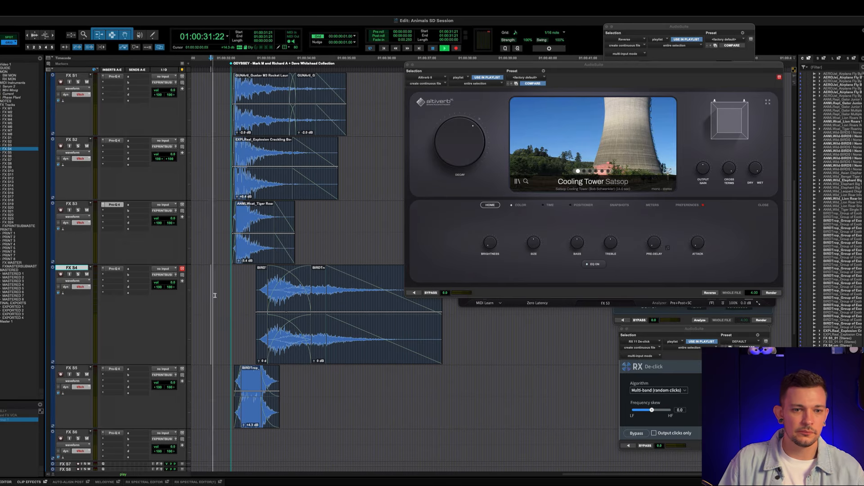
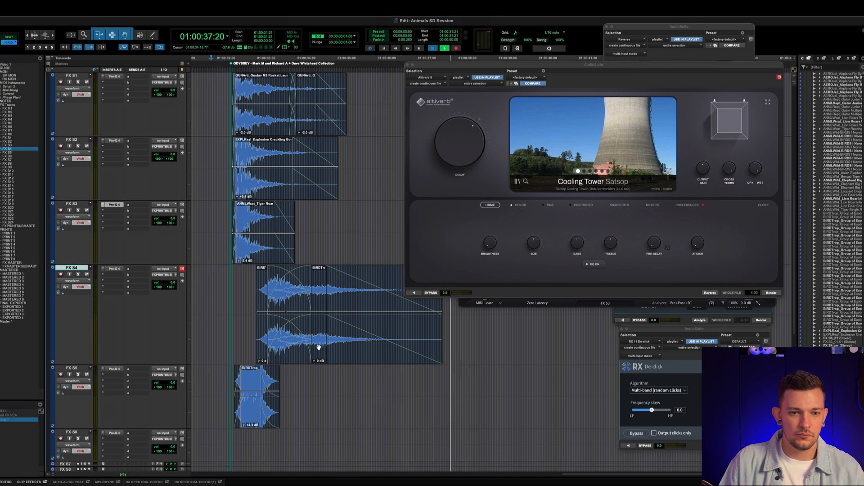
- Select the dry and reverb bird clips on FX S4 and send them to iZotope RX for repair through RX Connect
key(space)
click(318, 346)
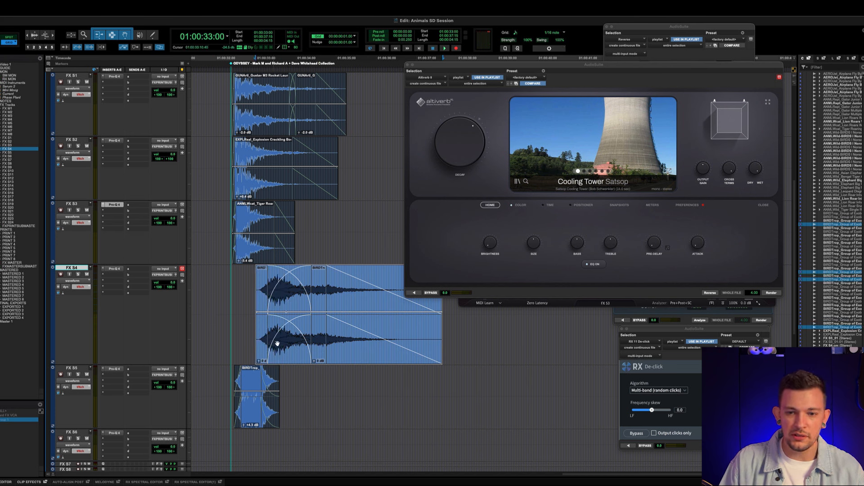
click(408, 66)
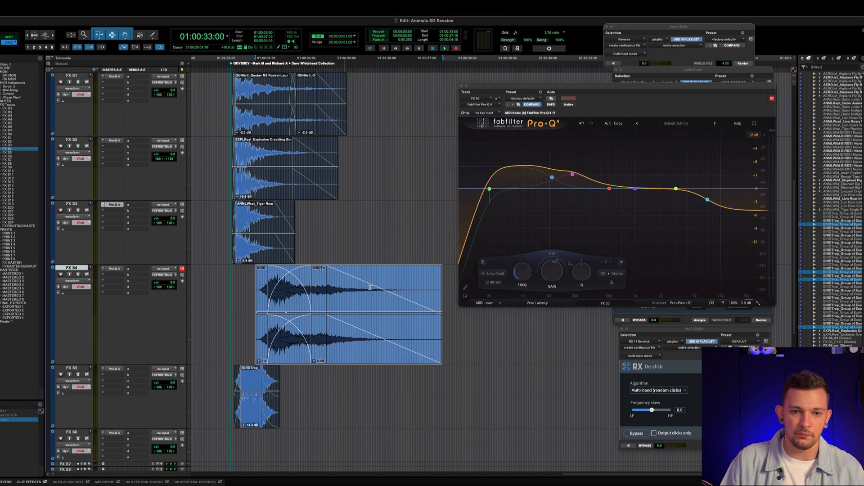
key(ctrl+shift+r)
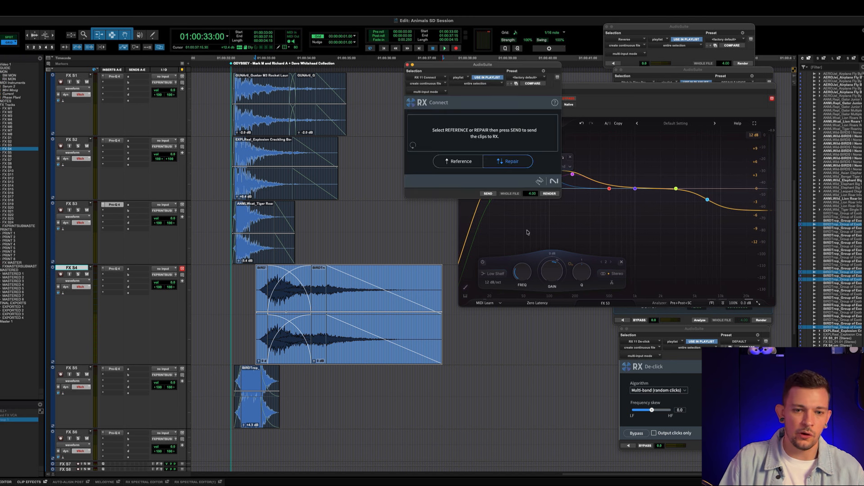
click(489, 193)
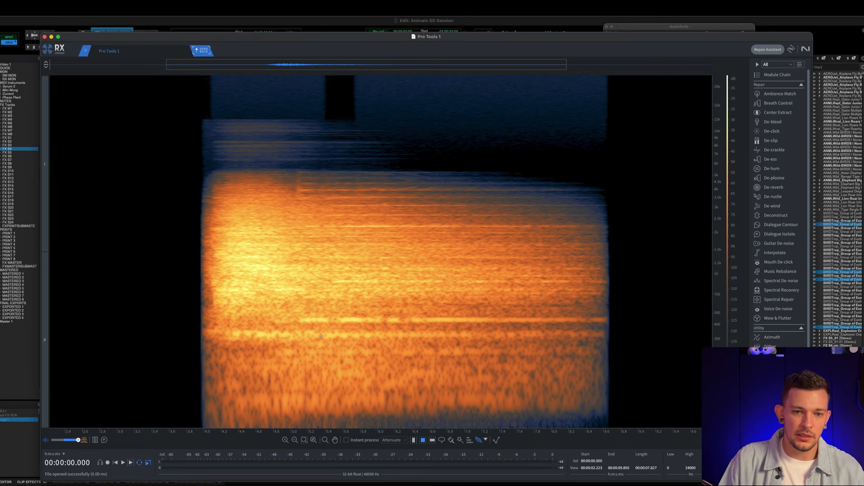
- Attenuate the tail's bright resonance at about 406–482 Hz from 5.077 s onward, using Spectral Repair with vertical interpolation
scroll(321, 336, right, 5)
drag(250, 315, 589, 324)
key(5)
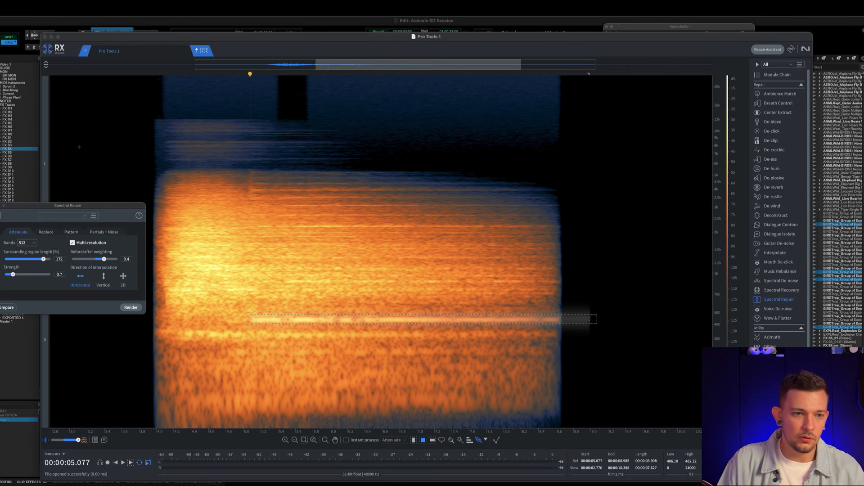
drag(73, 206, 643, 149)
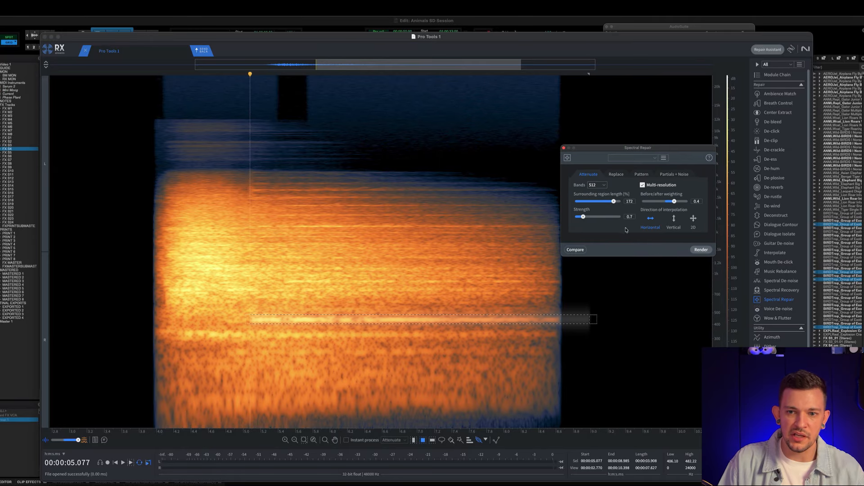
click(675, 220)
click(702, 250)
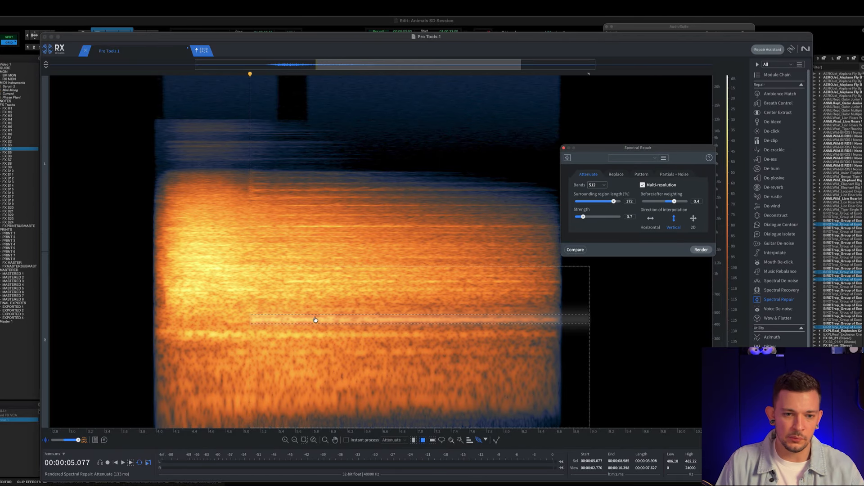
- Reduce the gain of the selected resonance band further and attenuate a narrow band above it with Spectral Repair
key(BackSpace)
key(BackSpace)
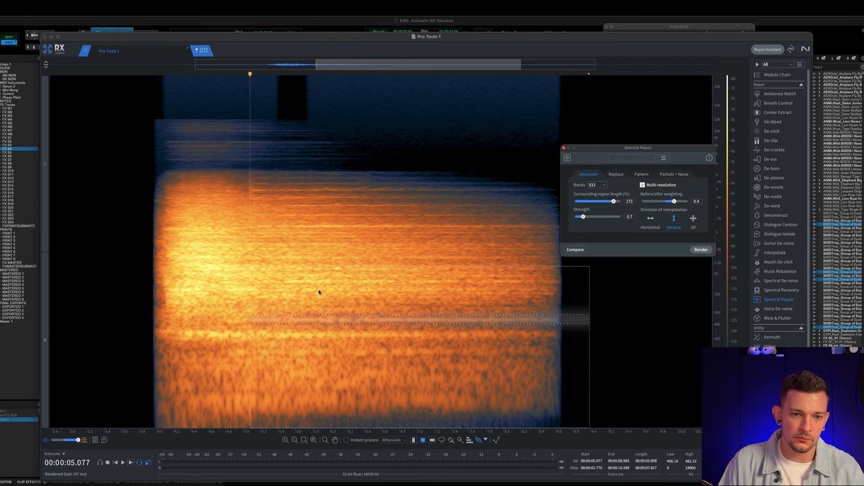
click(320, 291)
drag(281, 277, 370, 286)
key(Return)
click(413, 301)
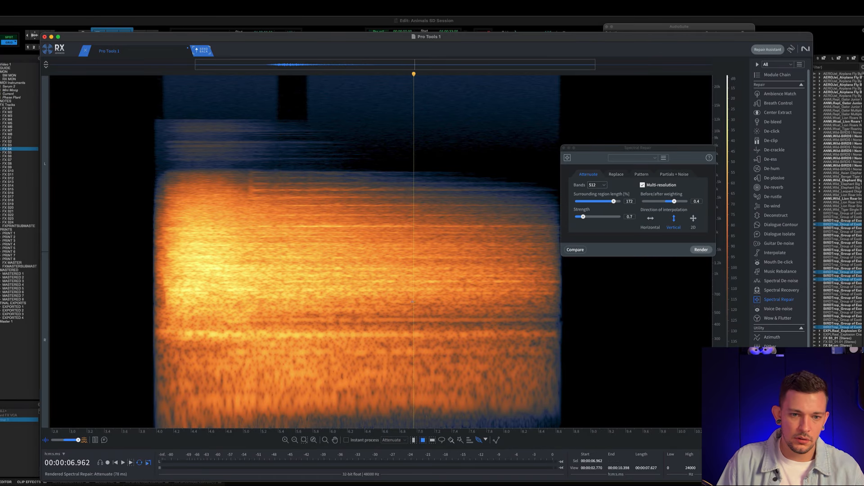
- Reduce the gain of the tail's band at about 2.0–2.3 kHz and attenuate the narrow band just below it
drag(260, 224, 602, 232)
key(BackSpace)
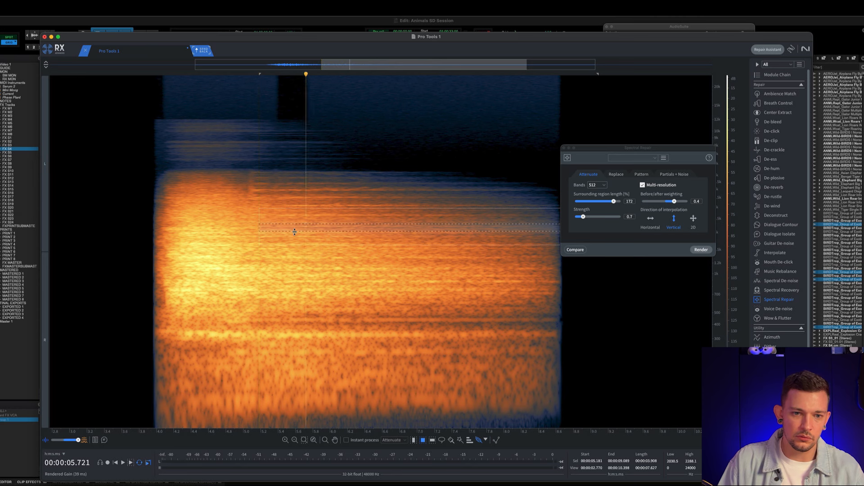
drag(293, 232, 459, 242)
key(Return)
click(427, 243)
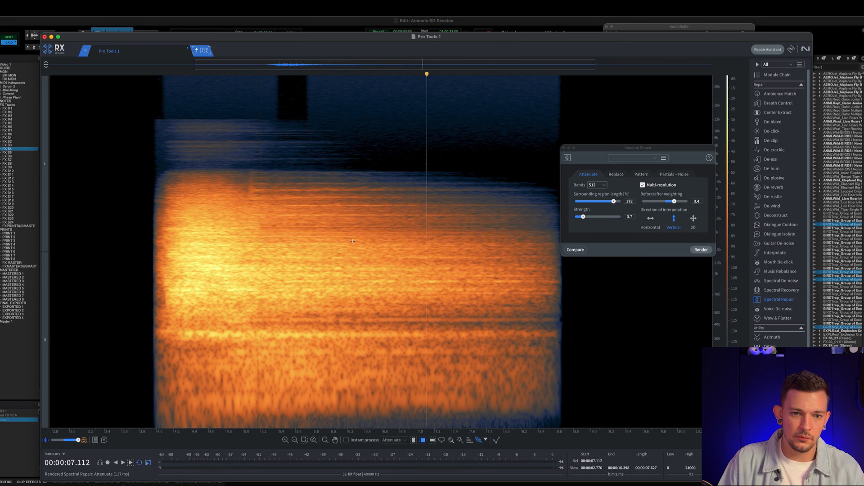
- Try to attenuate the tail's whole upper region at about 2.3–4.7 kHz with Spectral Repair
drag(252, 178, 501, 232)
key(Return)
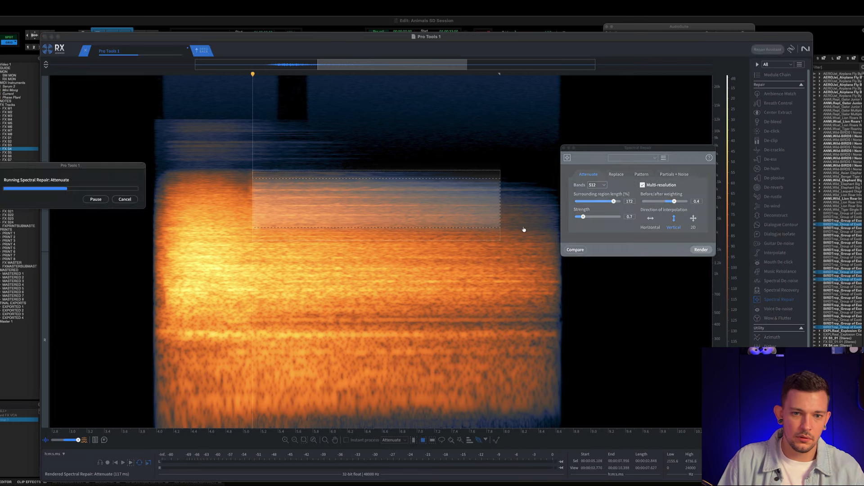
click(479, 262)
- Attenuate narrow ringing bands in the upper part of the tail, including about 3.8–4.1 kHz, with Spectral Repair
drag(270, 205, 553, 203)
key(BackSpace)
click(279, 210)
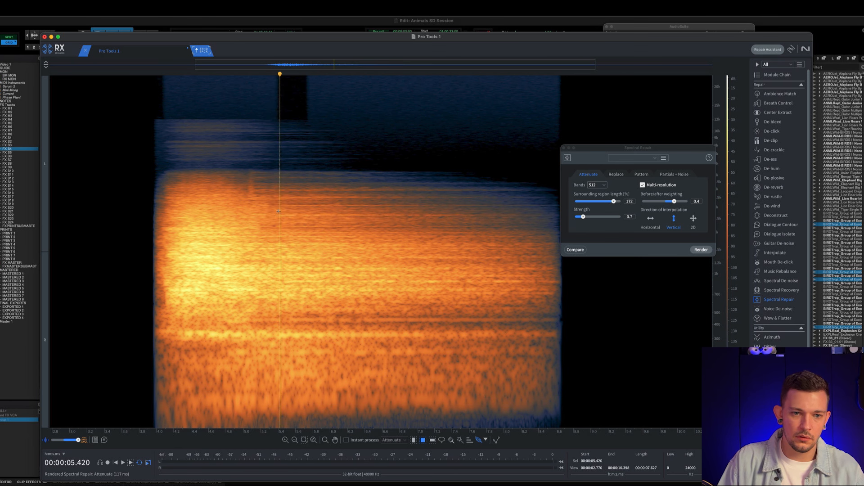
drag(274, 214, 543, 217)
key(Return)
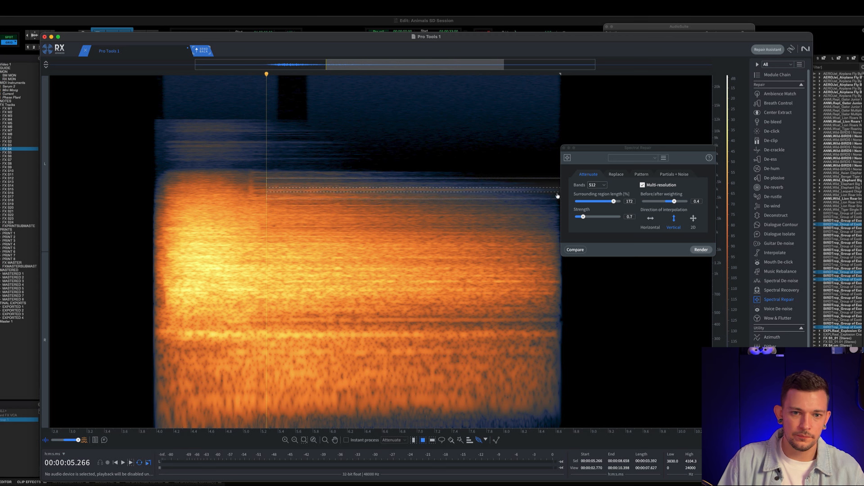
click(402, 239)
- Attenuate the remaining low resonance line along the tail, send the audio back to Pro Tools and render it onto FX S4
drag(255, 333, 565, 338)
key(Return)
click(371, 346)
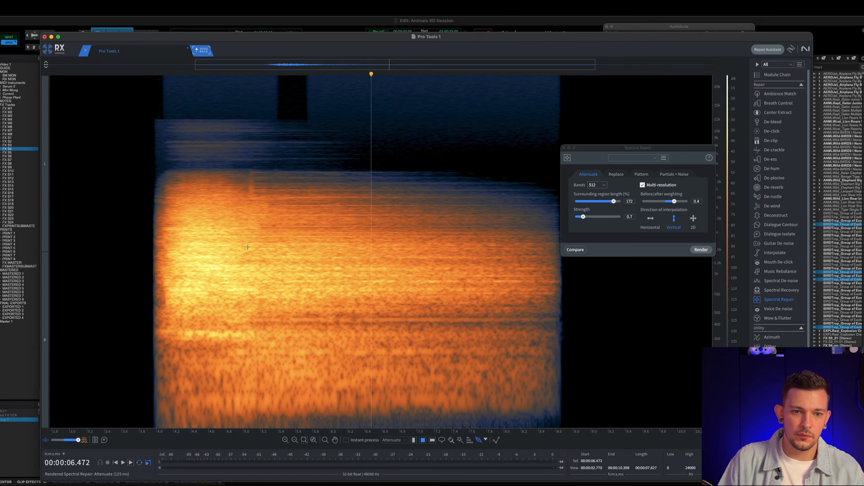
click(200, 51)
click(547, 194)
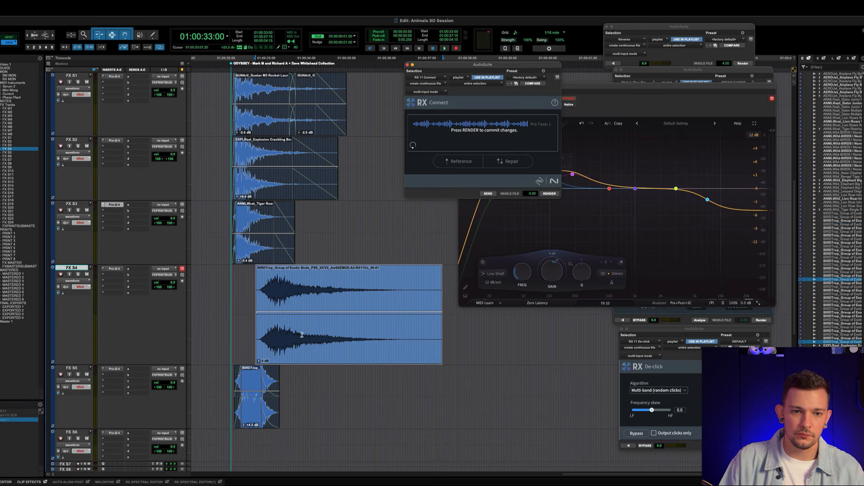
- Fade out the repaired FX S4 bird clip from 01:00:33:23 to its end, using a curve that drops steeply at first
scroll(315, 288, left, 2)
click(238, 289)
key(space)
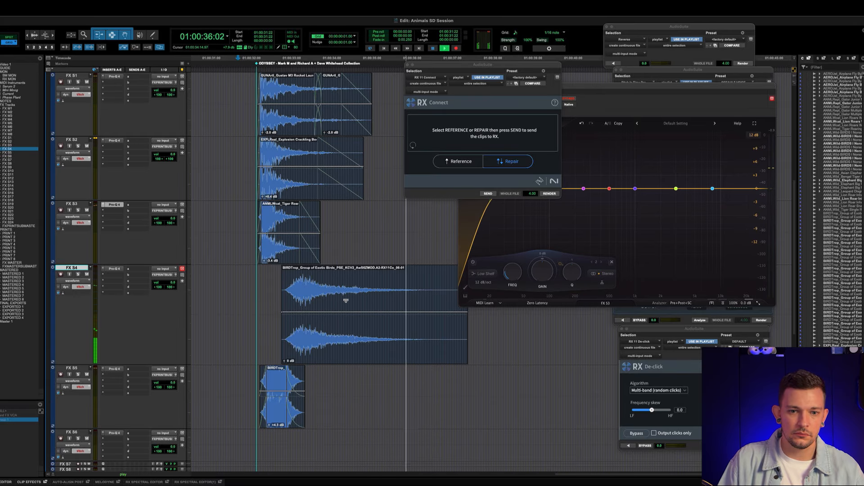
click(321, 283)
key(g)
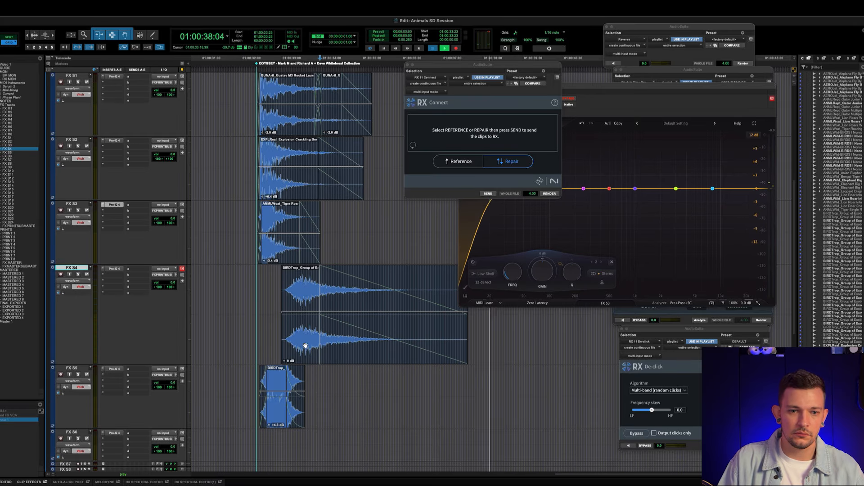
key(space)
double_click(393, 357)
key(ctrl+1)
key(Return)
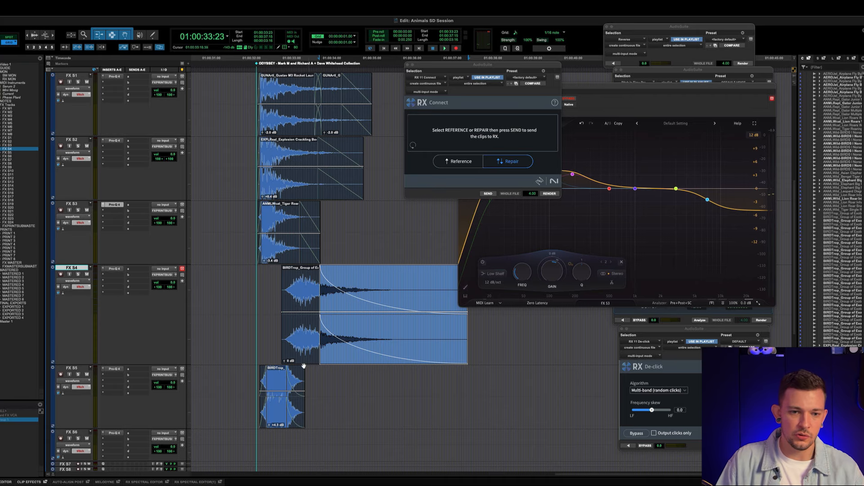
- Audition the full layered mix with the reshaped bird fade and close the RX Connect window
click(233, 282)
key(space)
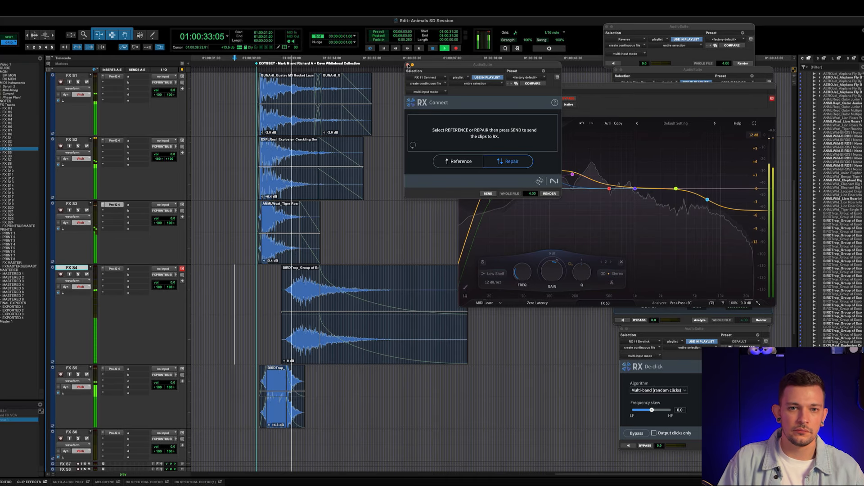
click(409, 66)
scroll(400, 162, up, 2)
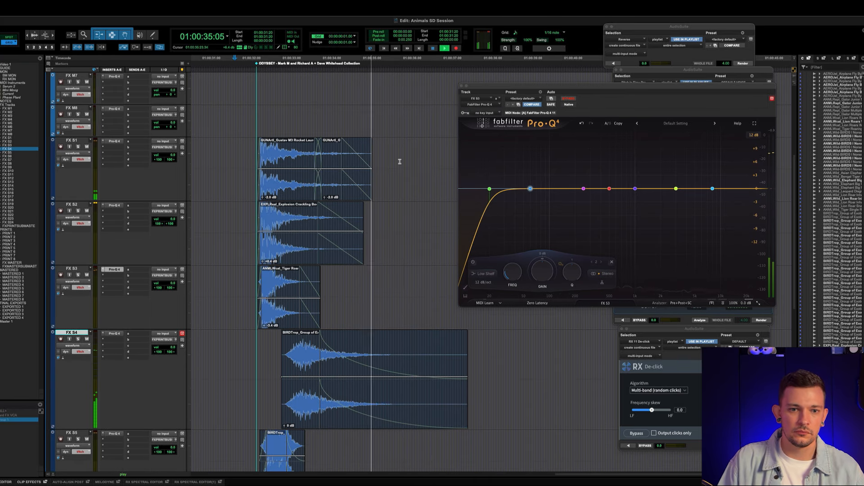
- Mute the tiger roar and bird clips on FX S3 to FX S5 and audition the rocket launcher and explosion alone
click(276, 317)
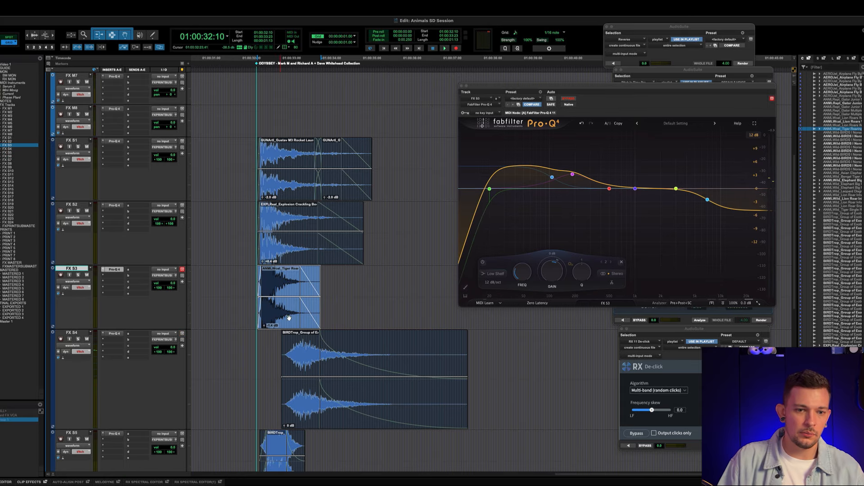
drag(236, 274, 520, 437)
key(super+m)
click(224, 216)
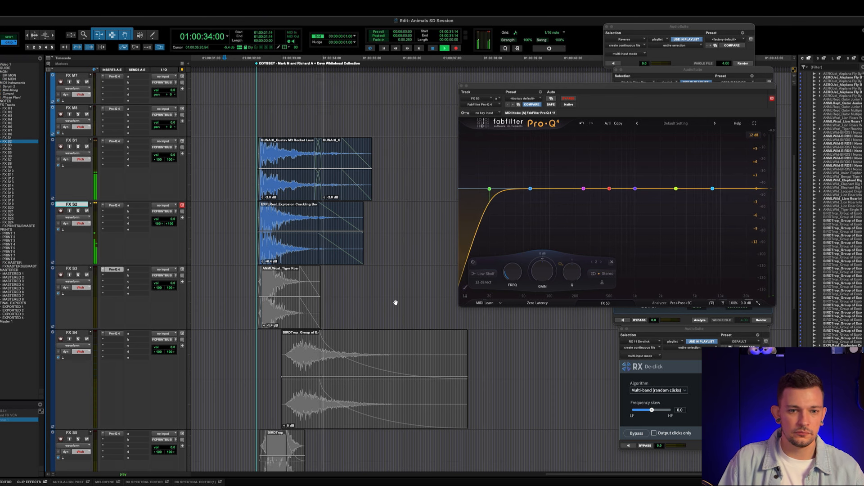
- Reduce the track heights of FX S3, FX S4 and FX S5 to a more compact size
click(358, 351)
key(ctrl+Down)
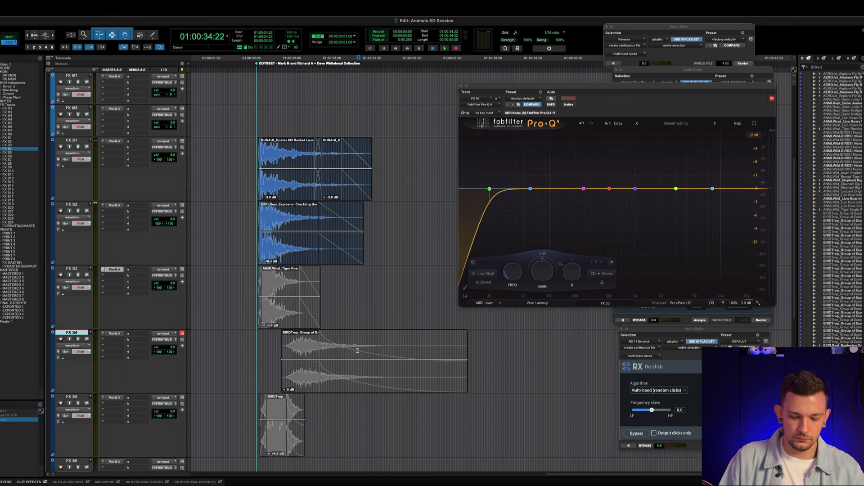
key(semicolon)
key(ctrl+Down)
key(ctrl+Down)
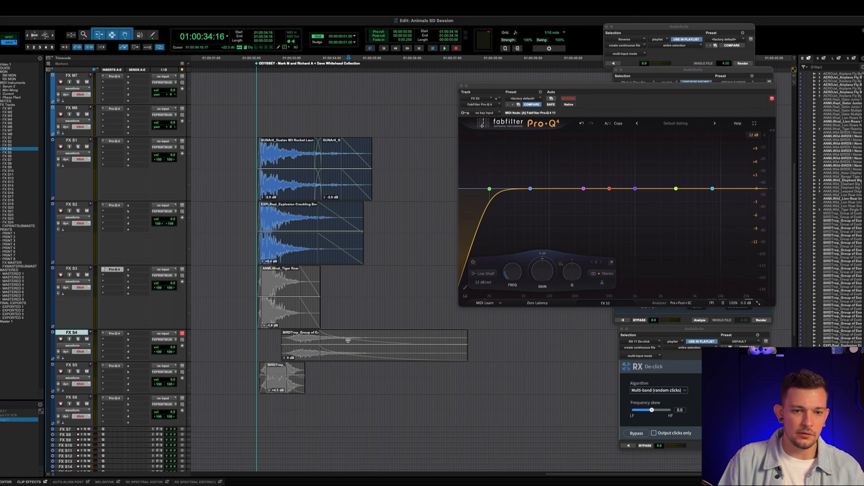
click(393, 287)
key(ctrl+Down)
- Unmute the tiger roar and bird clips on FX S3 to FX S5 and lower the tiger roar's clip gain, auditioning the mix
drag(240, 277, 544, 361)
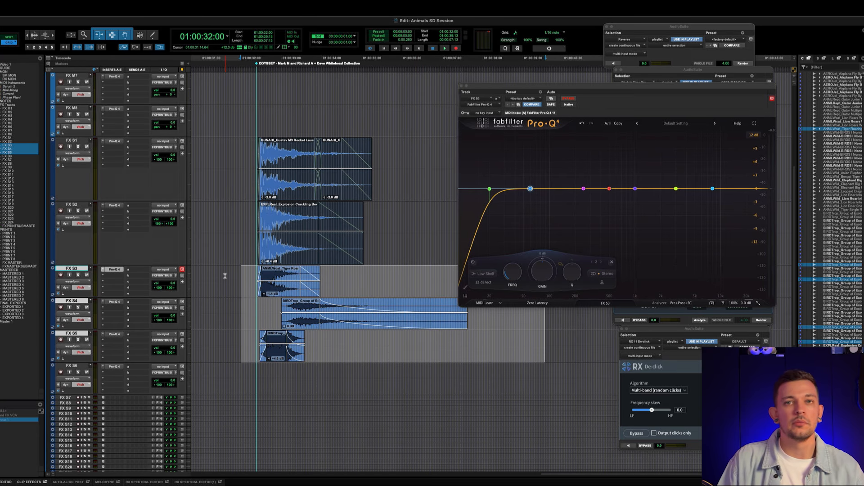
click(226, 276)
key(space)
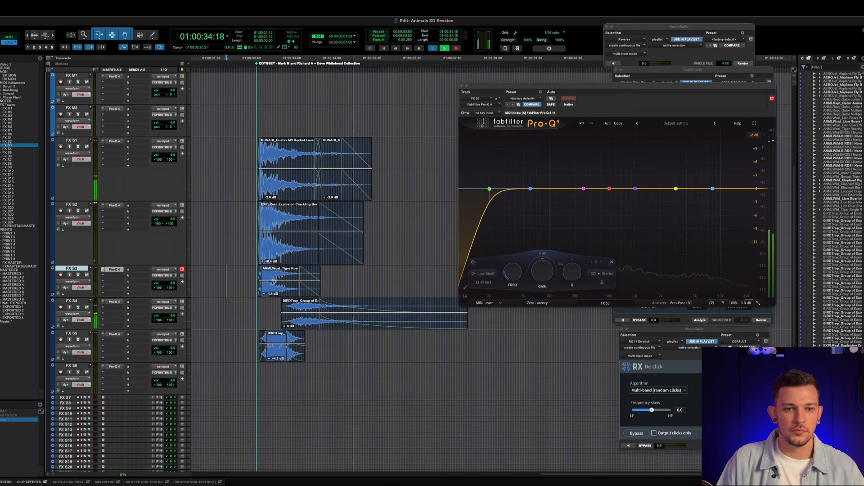
key(space)
drag(276, 279, 276, 282)
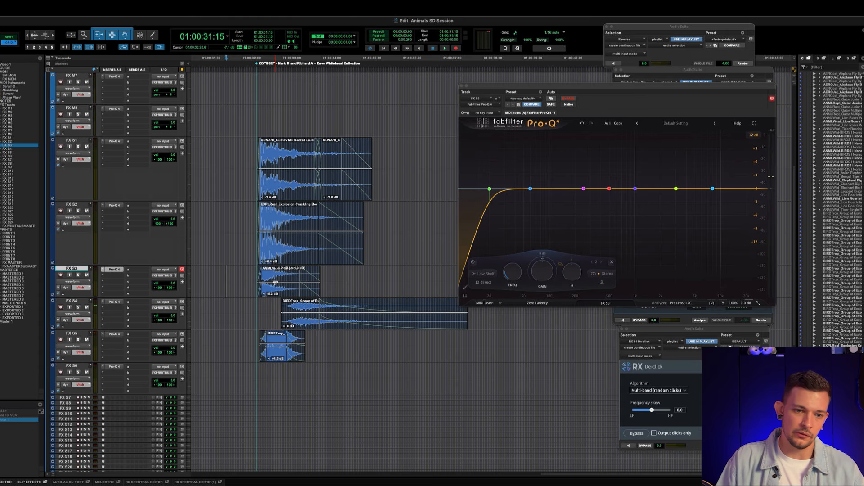
key(space)
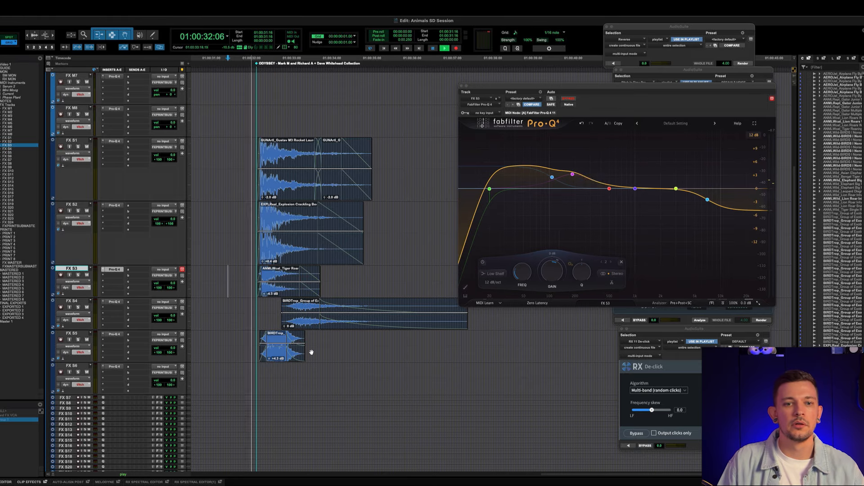